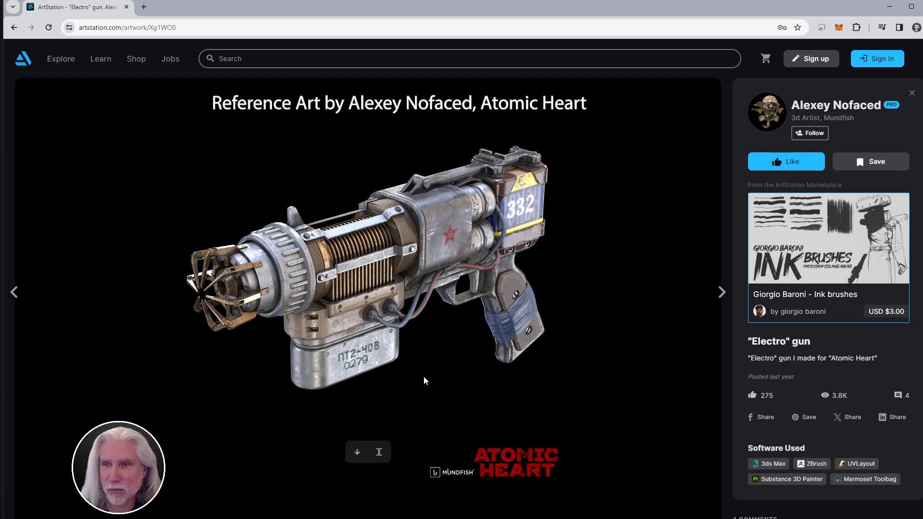
Step: Examine the "Electro" gun reference renders from Atomic Heart, including the side views, close-ups and front-end variations
scroll(424, 381, "down", 1)
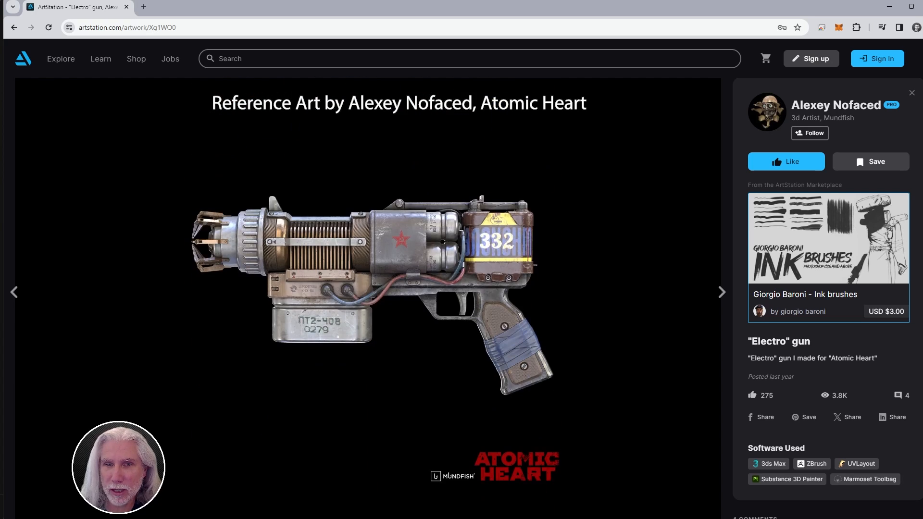
scroll(916, 232, "down", 9)
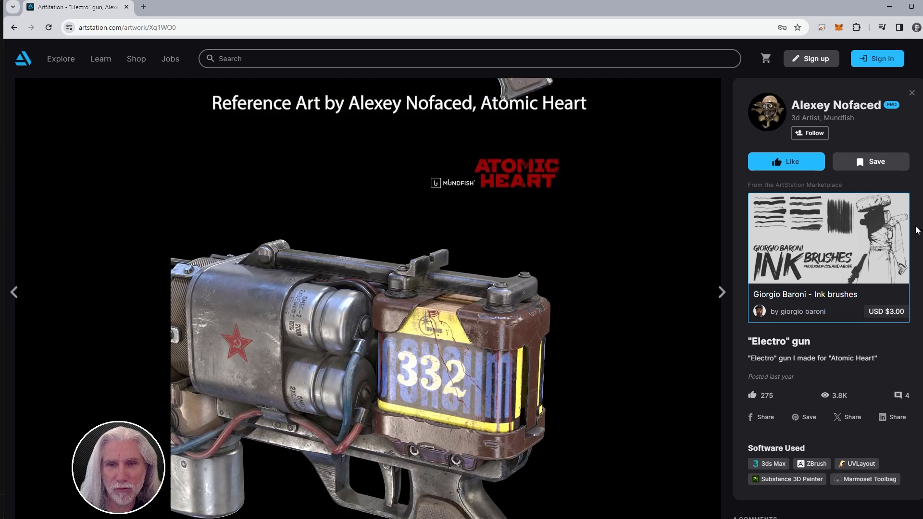
scroll(911, 245, "down", 1)
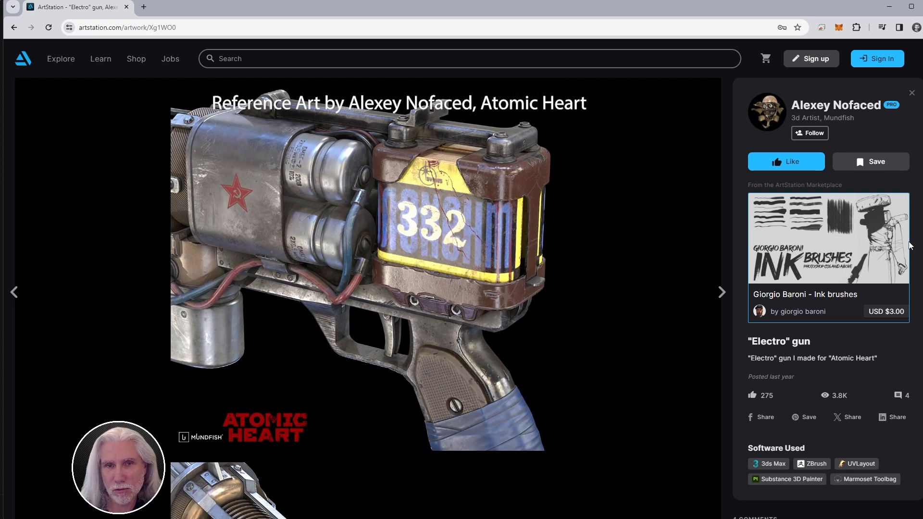
scroll(911, 246, "down", 8)
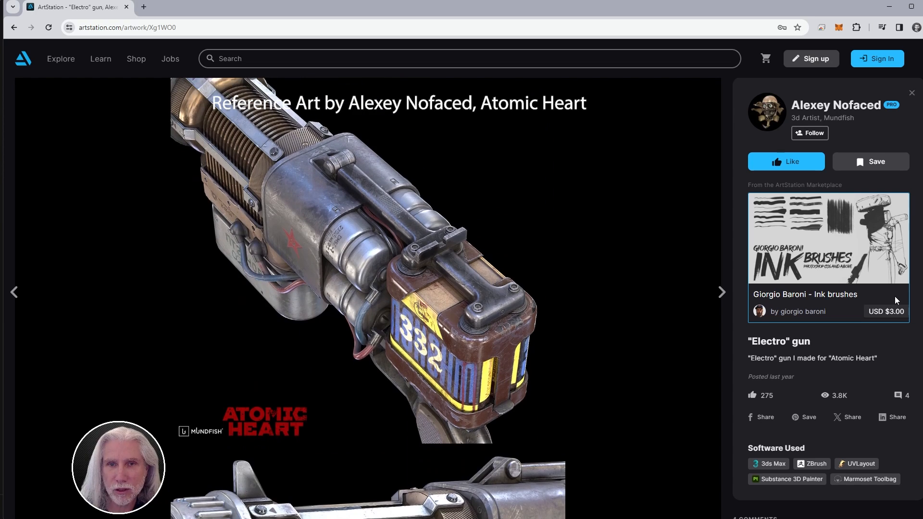
scroll(896, 295, "up", 1)
scroll(894, 336, "down", 7)
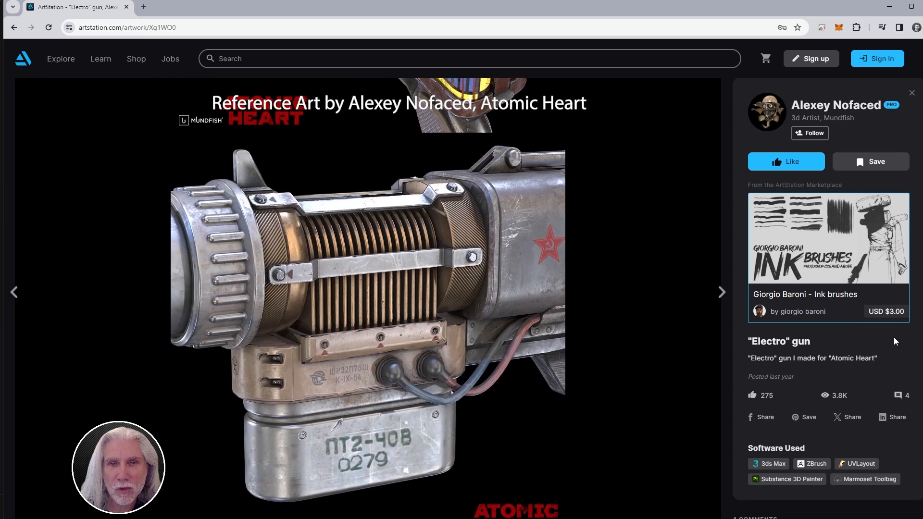
scroll(895, 341, "up", 7)
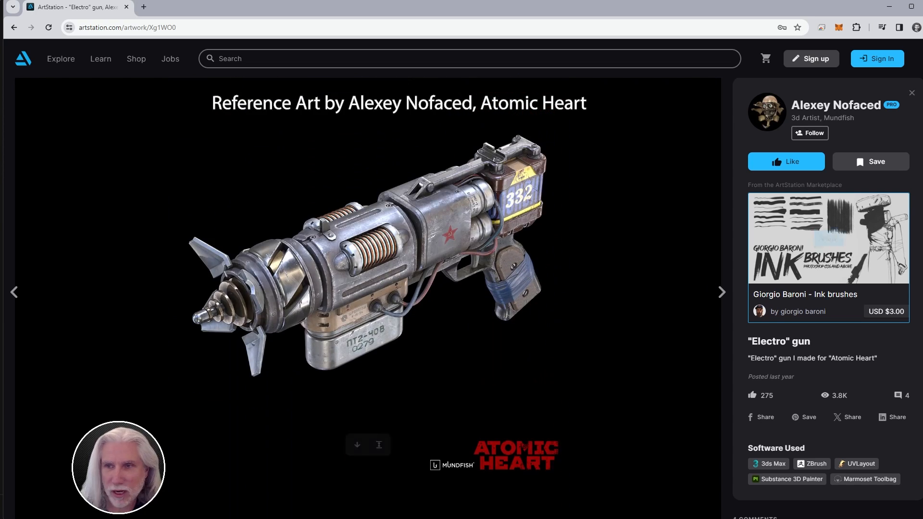
scroll(895, 341, "down", 14)
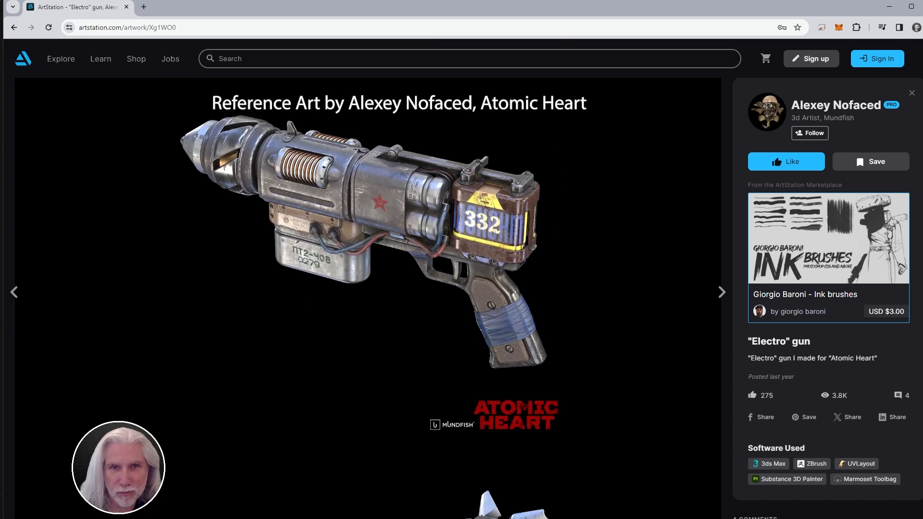
scroll(368, 298, "down", 7)
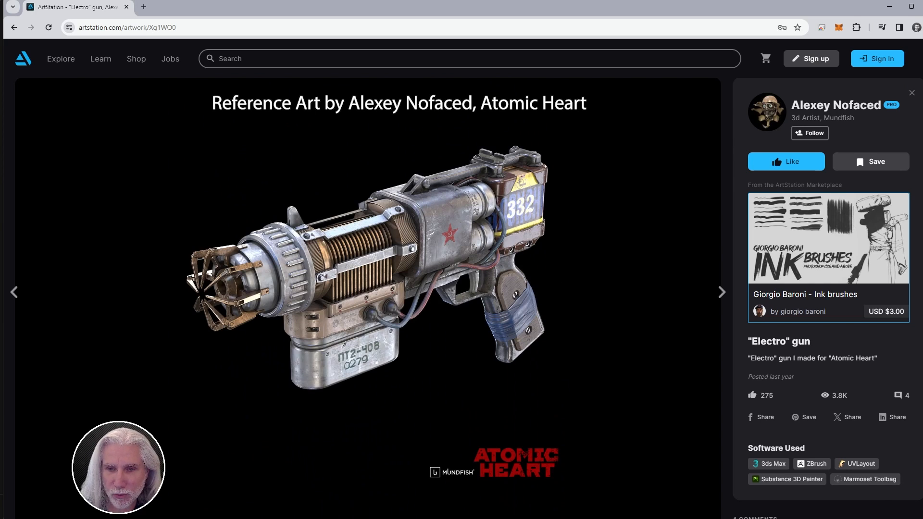
Step: Switch to Plasticity and change the viewport showing the cube from orthographic to perspective projection
key("alt+Tab")
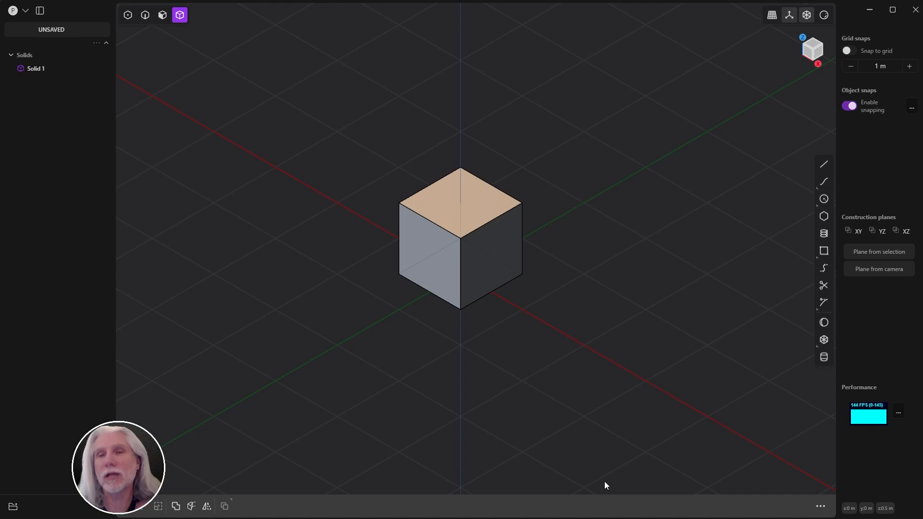
left_click(772, 16)
mouse_move(568, 273)
middle_mouse_down()
mouse_move(544, 273)
mouse_move(554, 272)
middle_mouse_up()
middle_click_drag(554, 272, 508, 274, "ctrl")
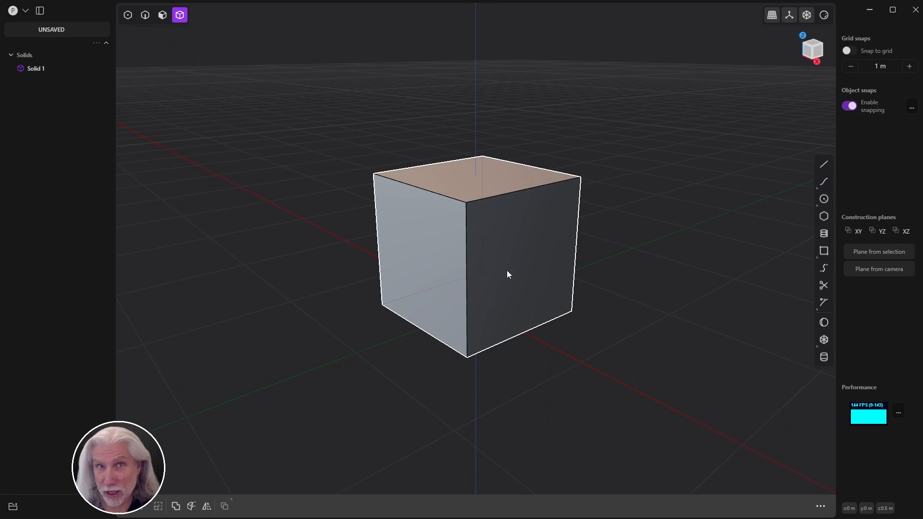
Step: Compare projections by setting the viewport to orthographic and back to perspective
middle_click_drag(633, 241, 694, 212)
scroll(609, 222, "down", 3)
scroll(625, 222, "up", 3)
left_click(772, 15)
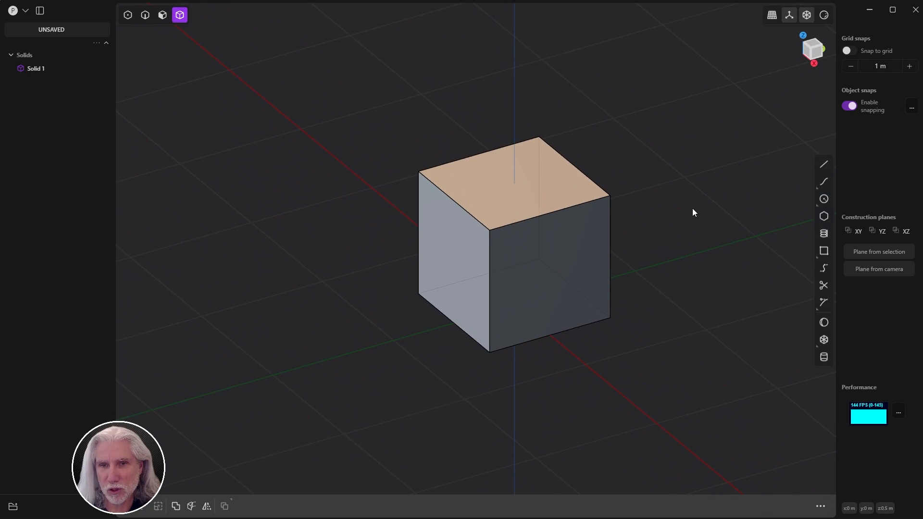
mouse_move(497, 222)
middle_mouse_down("ctrl")
mouse_move(734, 198)
mouse_move(515, 234)
mouse_move(496, 223)
middle_mouse_up("ctrl")
left_click(773, 16)
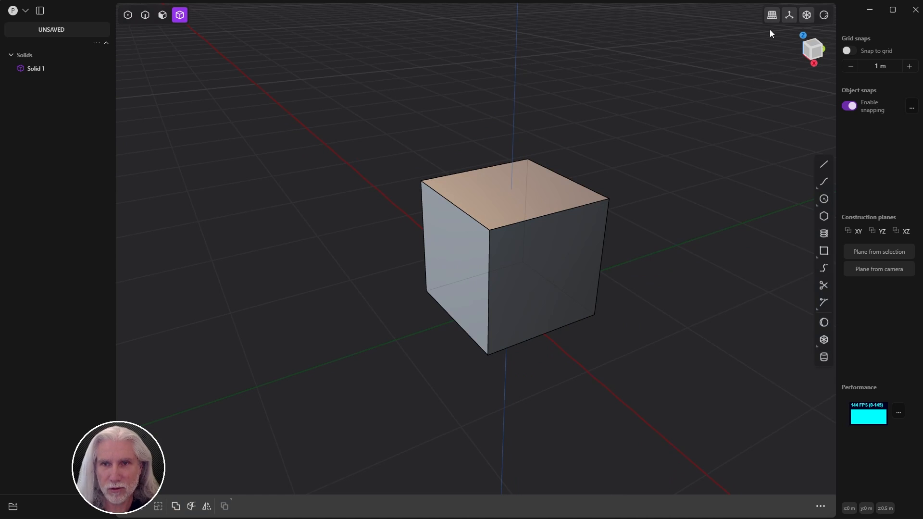
Step: Reduce the grid snap spacing to 0.1 m
middle_click_drag(704, 299, 667, 295, "shift")
scroll(621, 287, "down", 3)
scroll(642, 285, "up", 3)
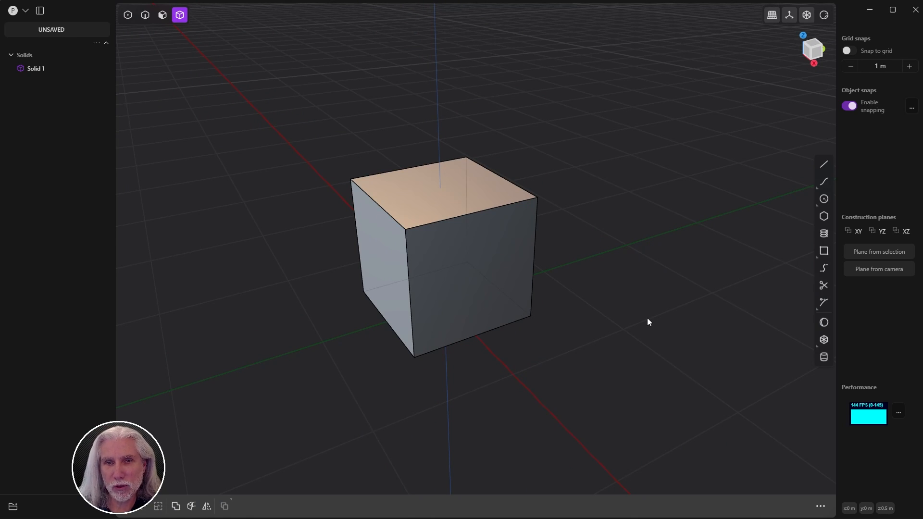
middle_click_drag(509, 336, 619, 237)
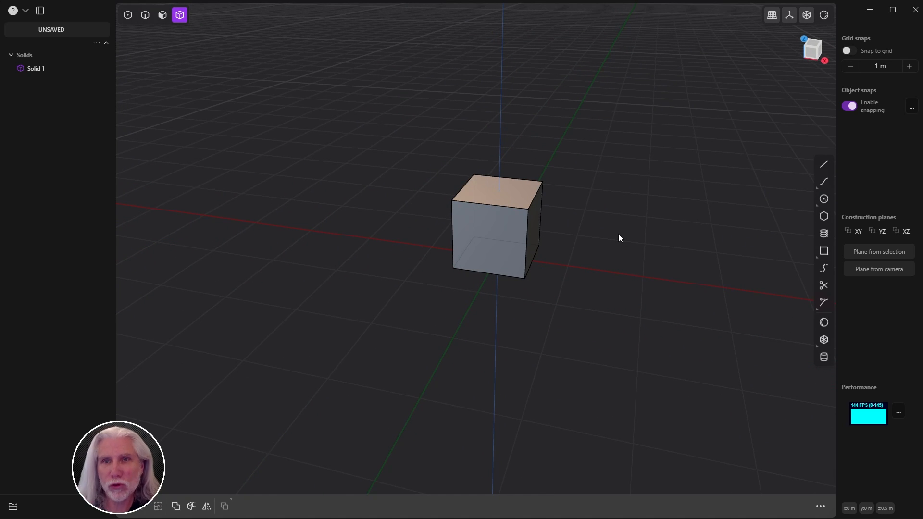
middle_click_drag(612, 255, 536, 240)
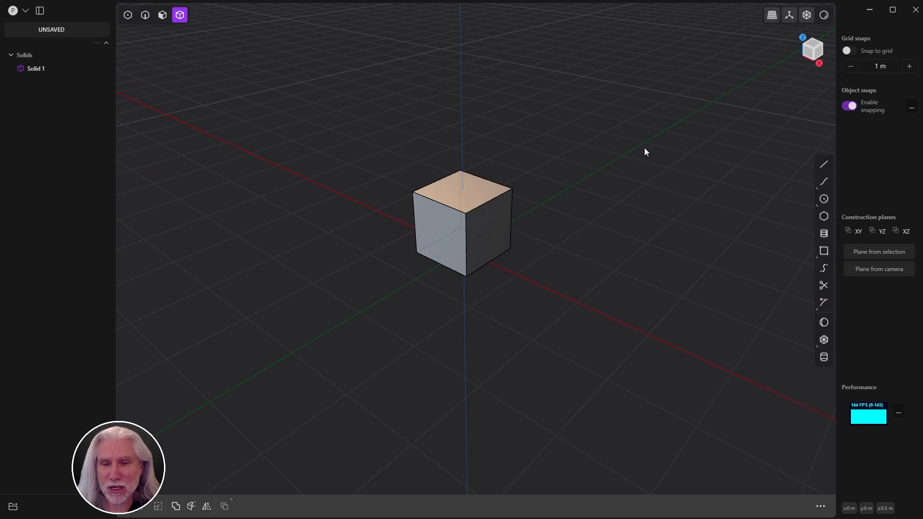
middle_click_drag(531, 162, 592, 238)
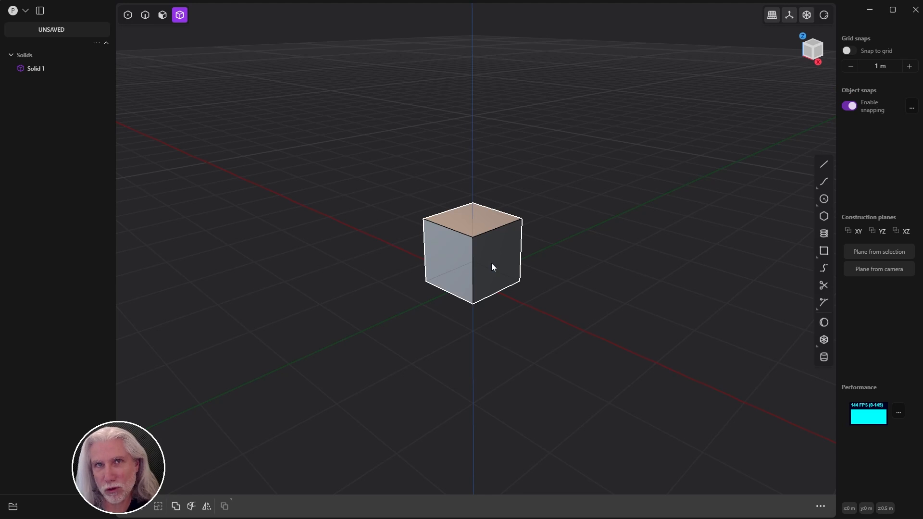
left_click(853, 67)
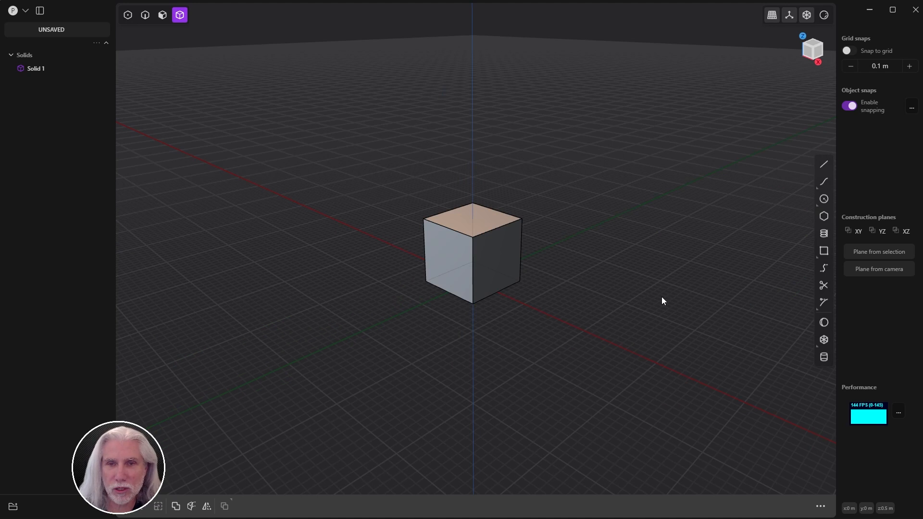
Step: Select the cube, cycle through point mode to edge selection mode, and pick one top edge for a fillet
scroll(541, 235, "up", 4)
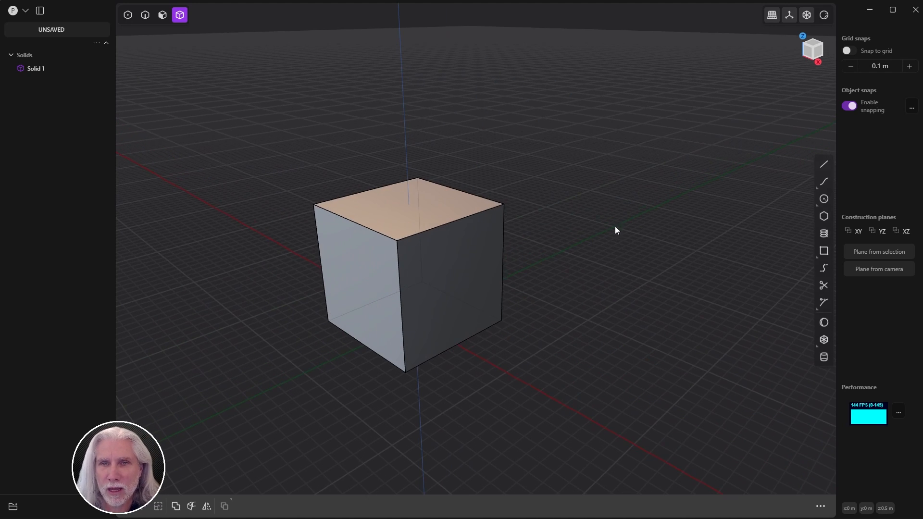
left_click(481, 283)
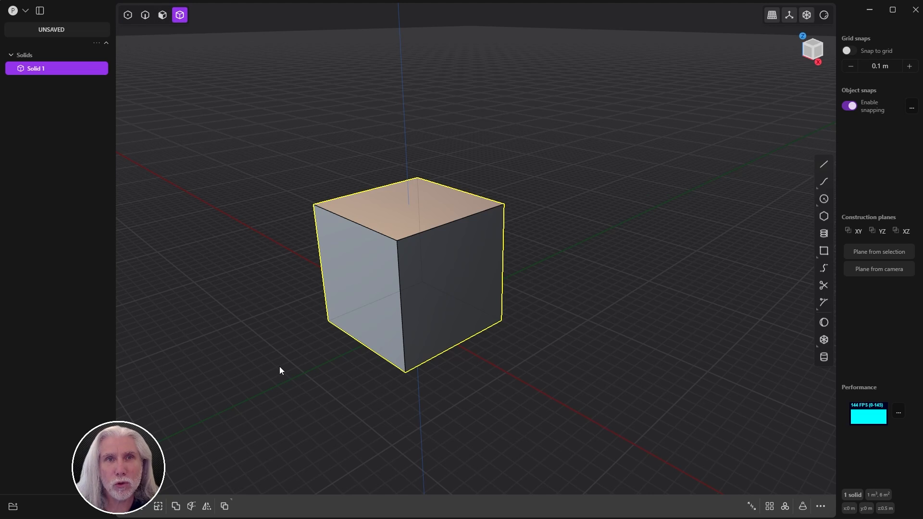
key("1")
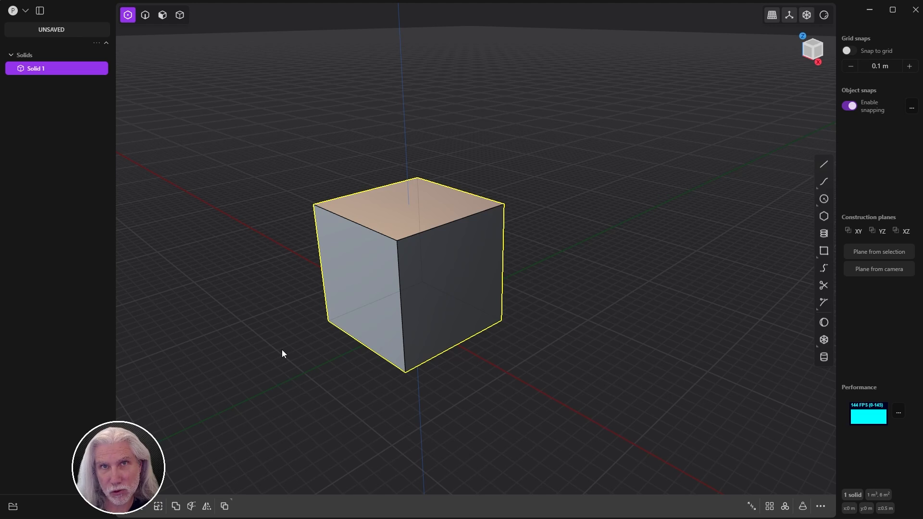
key("2")
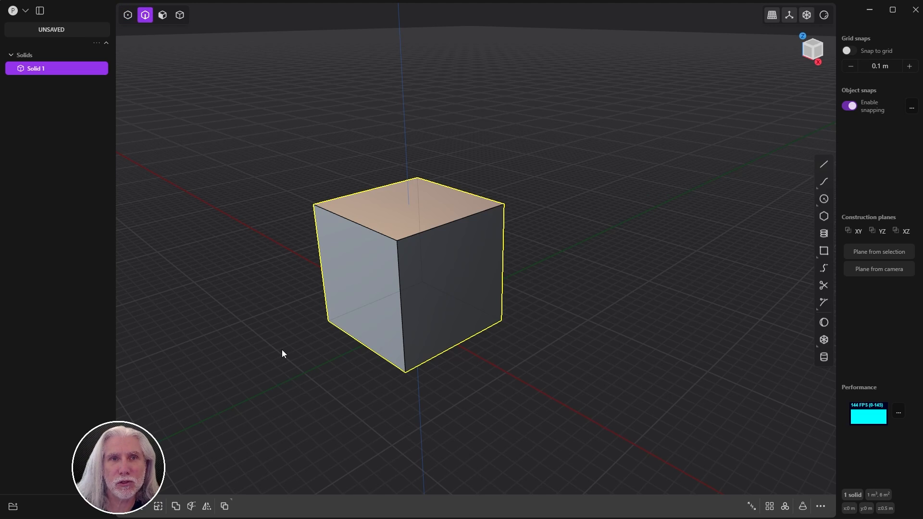
left_click(430, 230)
key("f")
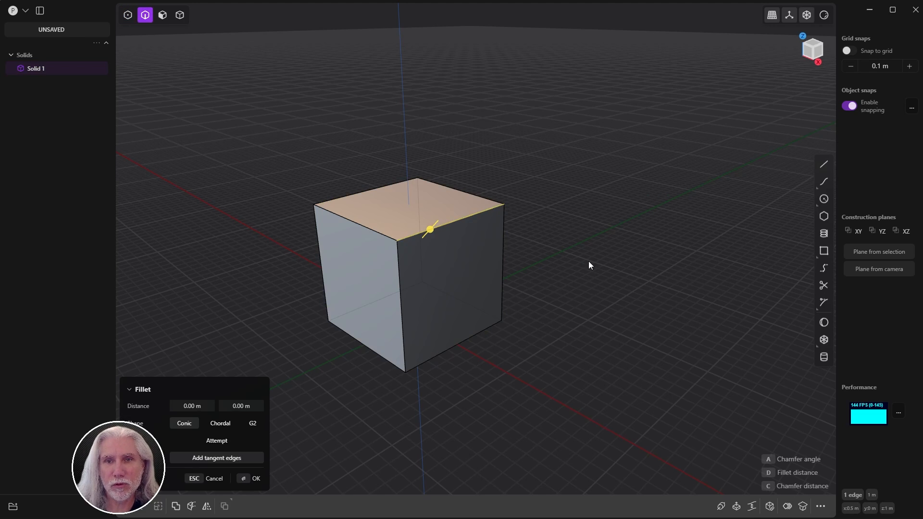
Step: Enable face selection mode and pick the cube's two visible side faces and its top face in turn
key("3")
left_click(372, 305)
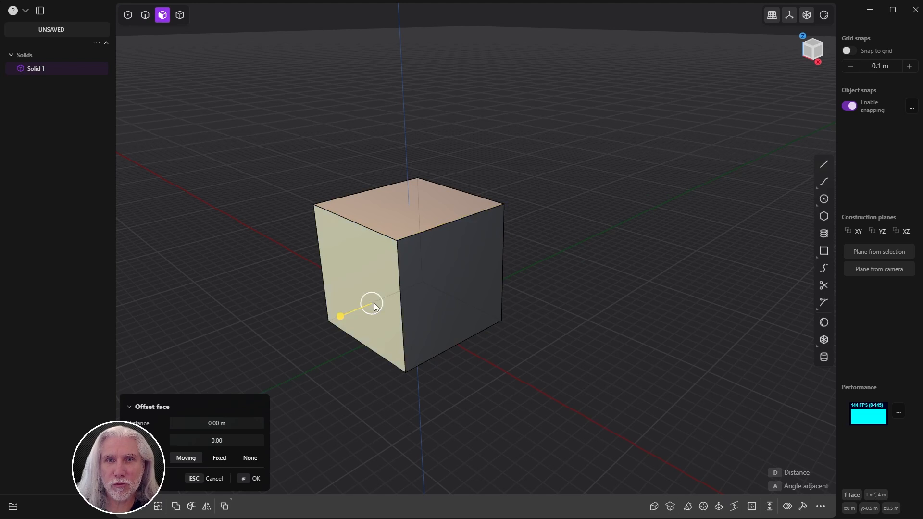
left_click(461, 310)
left_click(429, 214)
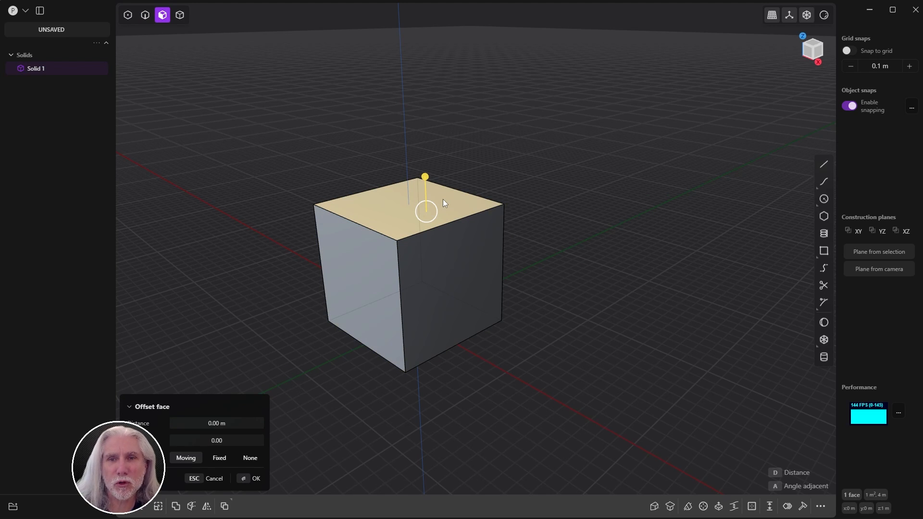
Step: Try selecting the whole cube in solid mode, enabling all selection modes together, and picking a side face in face mode
key("4")
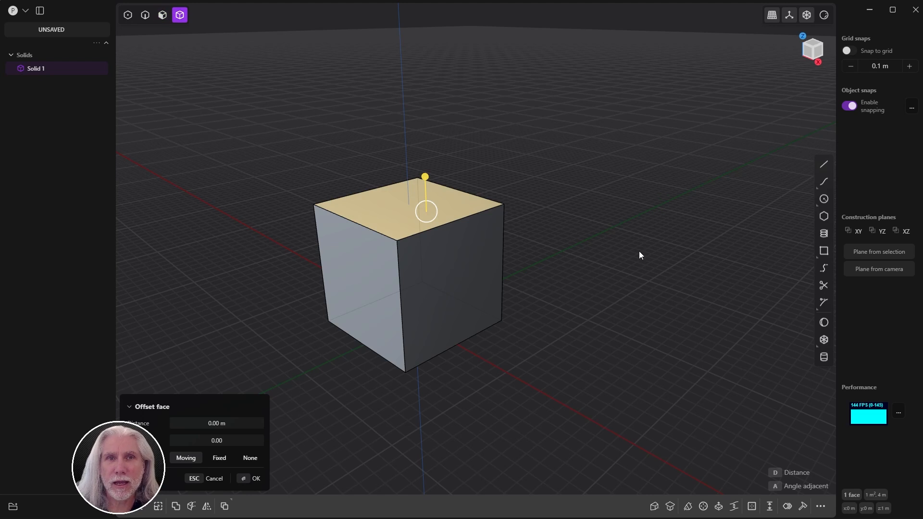
key("Escape")
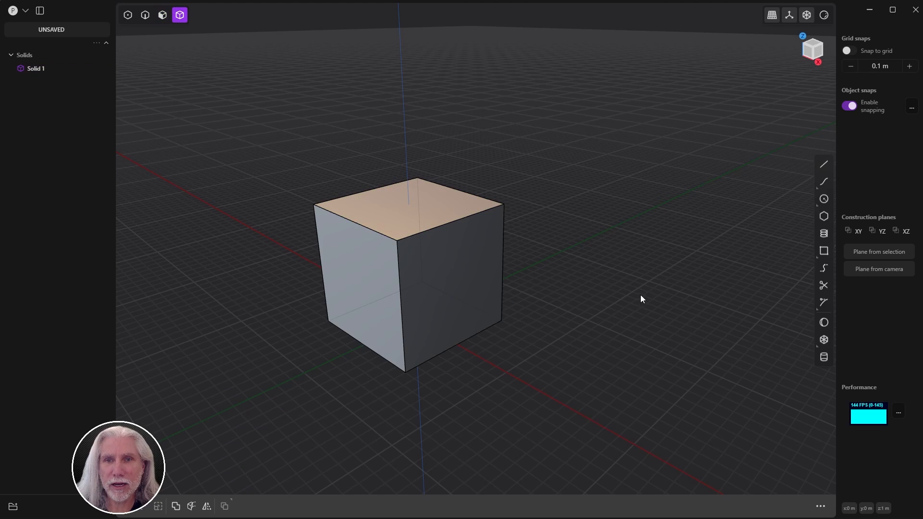
left_click(446, 271)
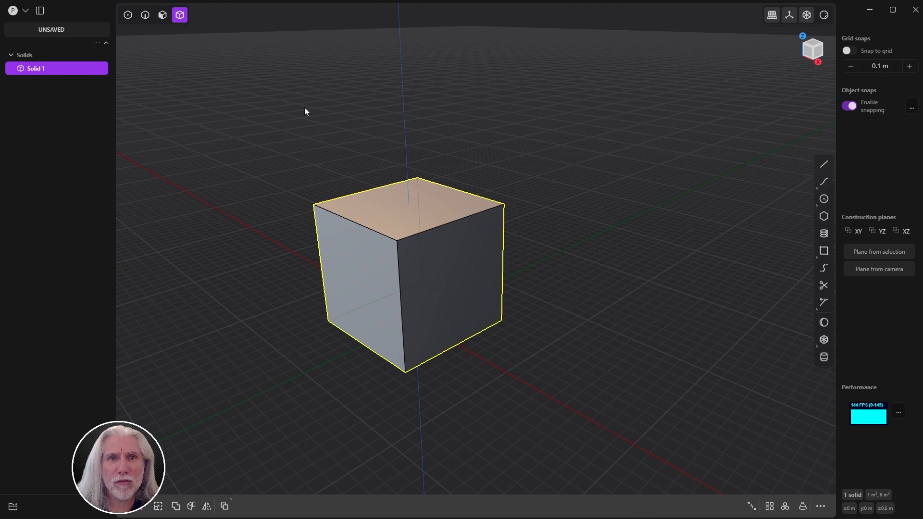
key("5")
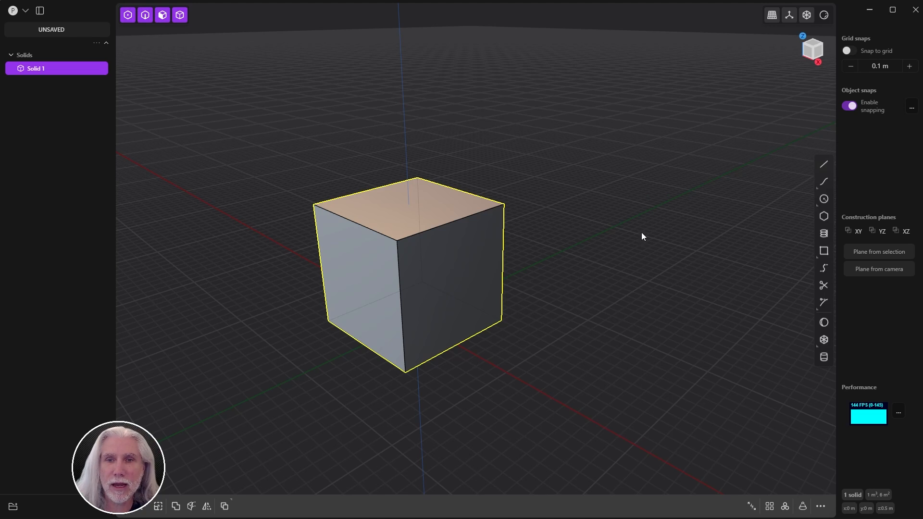
key("3")
left_click(419, 275)
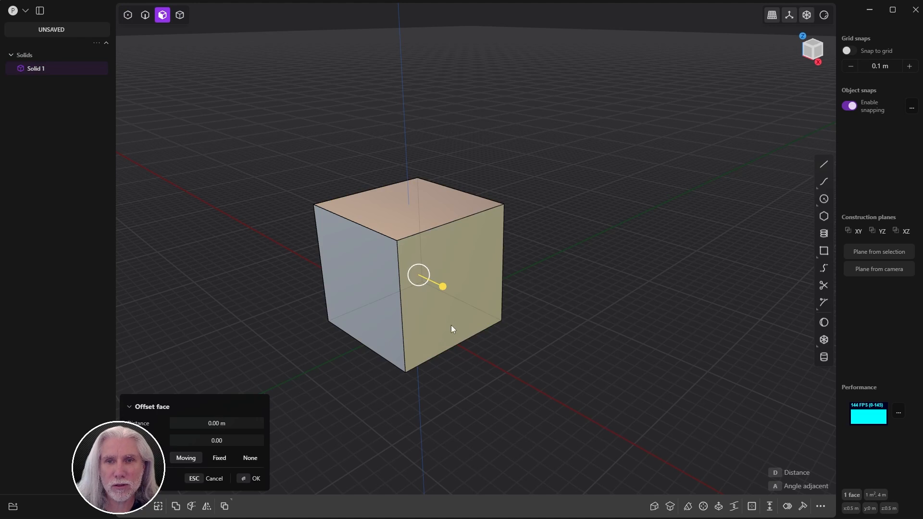
Step: Return to solid selection mode, clear the face selection and delete the cube
key("4")
key("Escape")
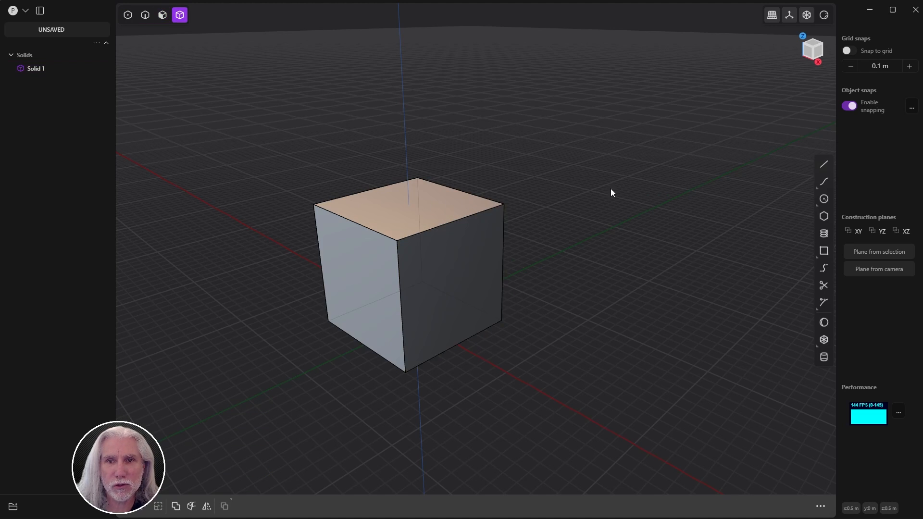
left_click(409, 227)
key("Delete")
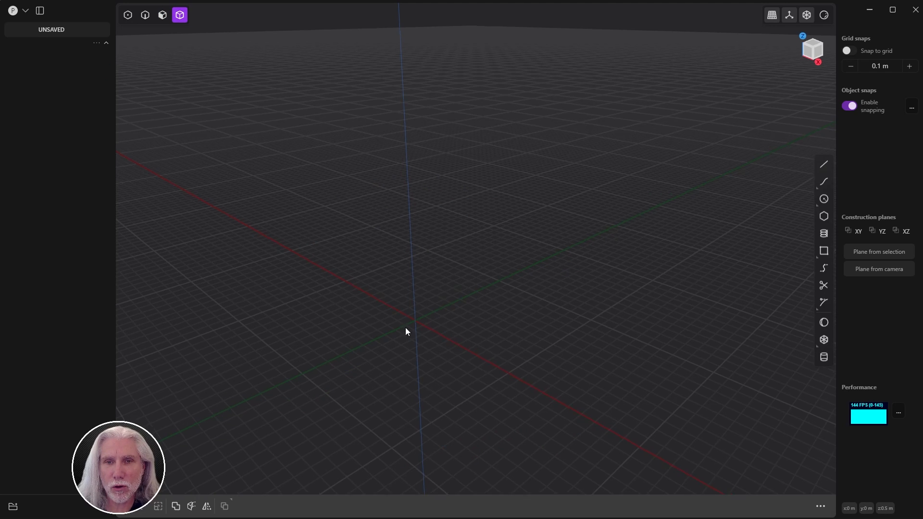
Step: Create a center box at the origin with a square base about 0.79 m wide and a height of about 0.44 m
middle_click_drag(406, 329, 470, 293)
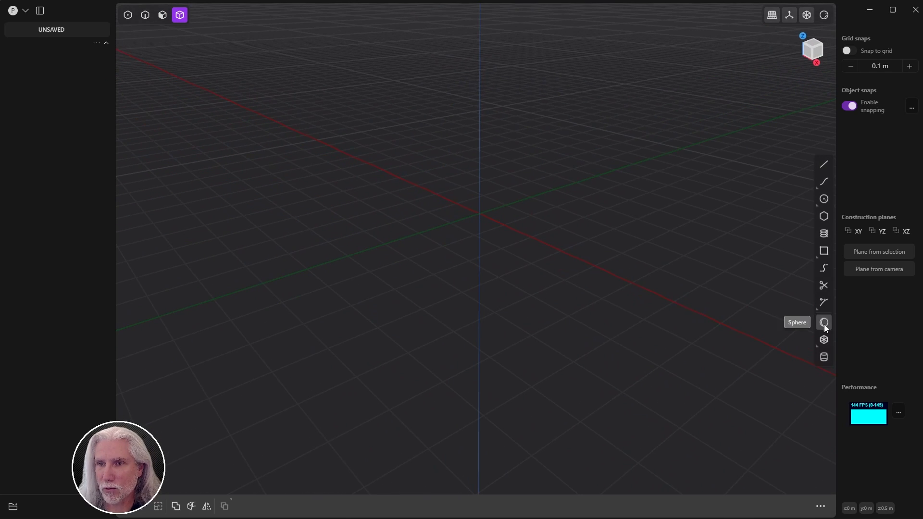
left_click(824, 340)
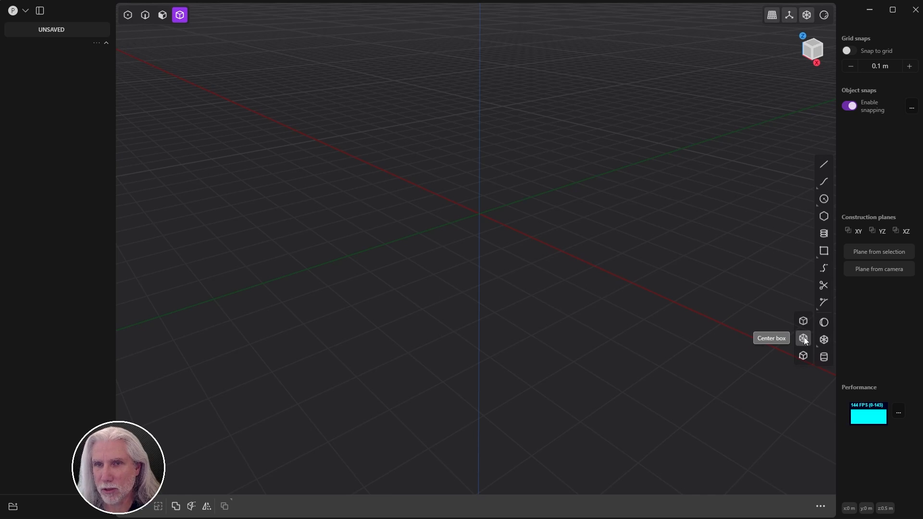
left_click(803, 339)
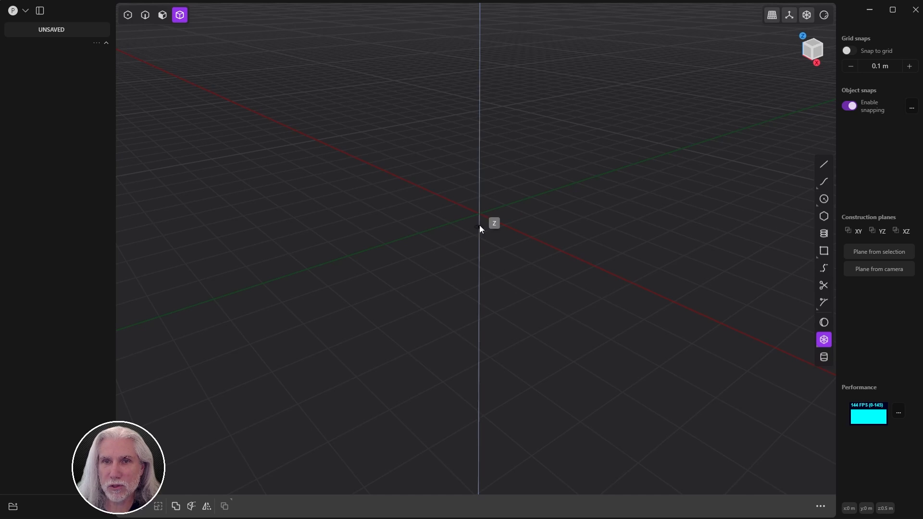
left_click(481, 212)
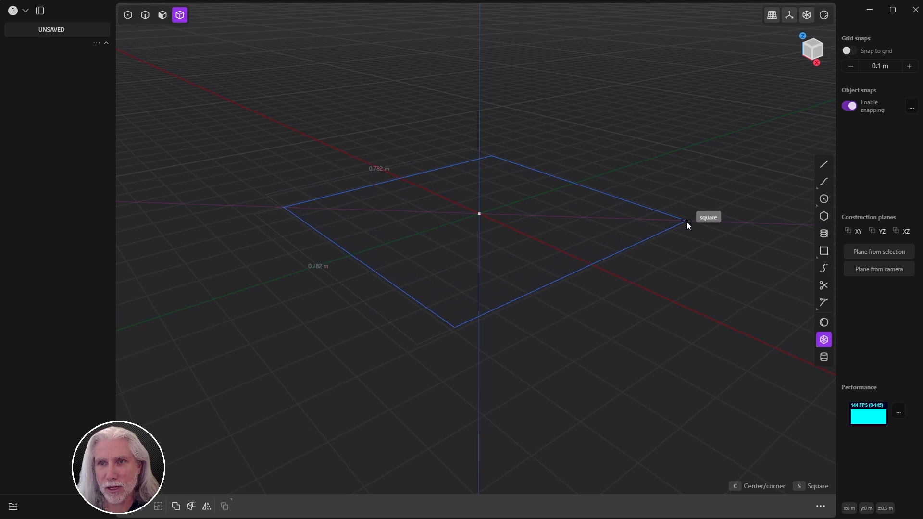
left_click(686, 222)
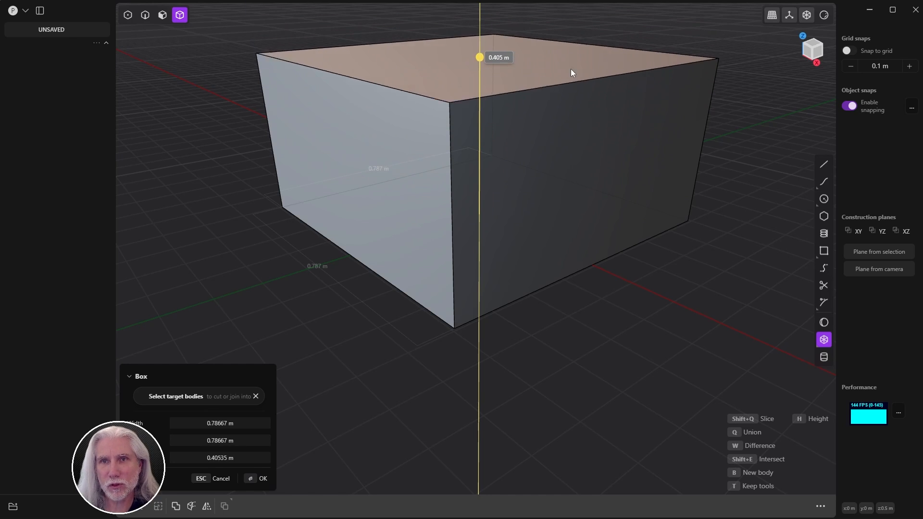
left_click(575, 45)
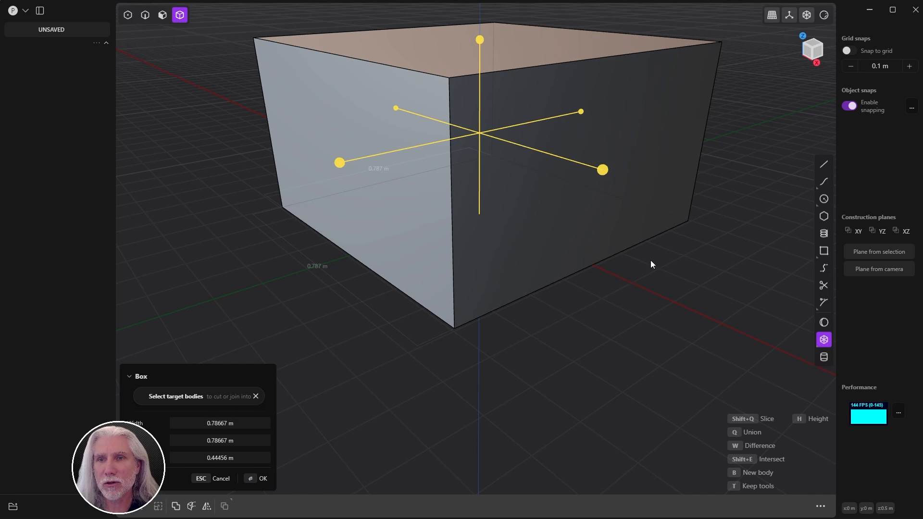
Step: Raise the box's height to about 0.6 m
middle_click_drag(651, 264, 589, 324)
left_click_drag(492, 151, 493, 118)
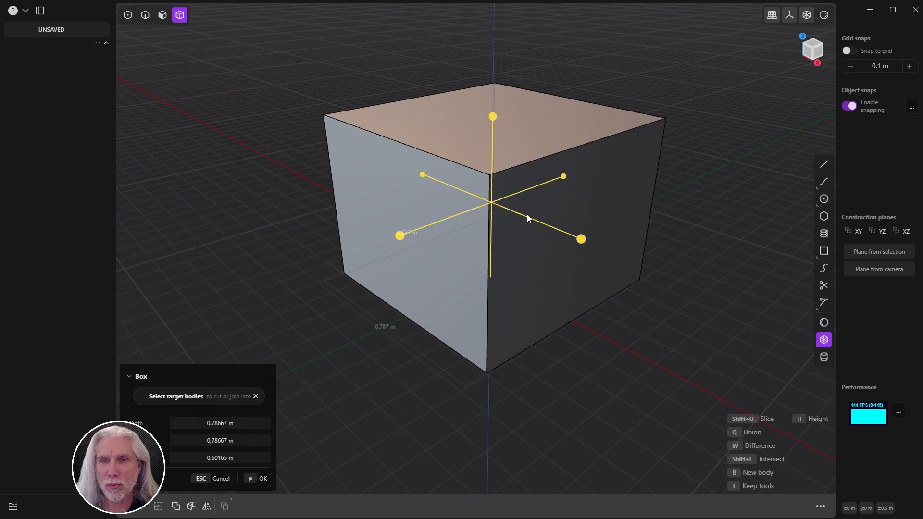
middle_click_drag(527, 216, 515, 257)
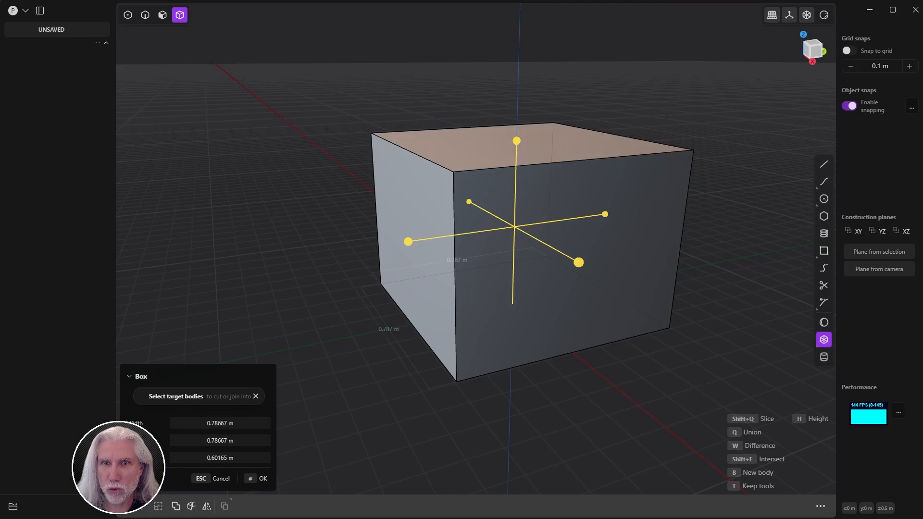
Step: Set the box's width, length and height to 0.8 m each
middle_click_drag(567, 332, 318, 331)
scroll(513, 319, "up", 2)
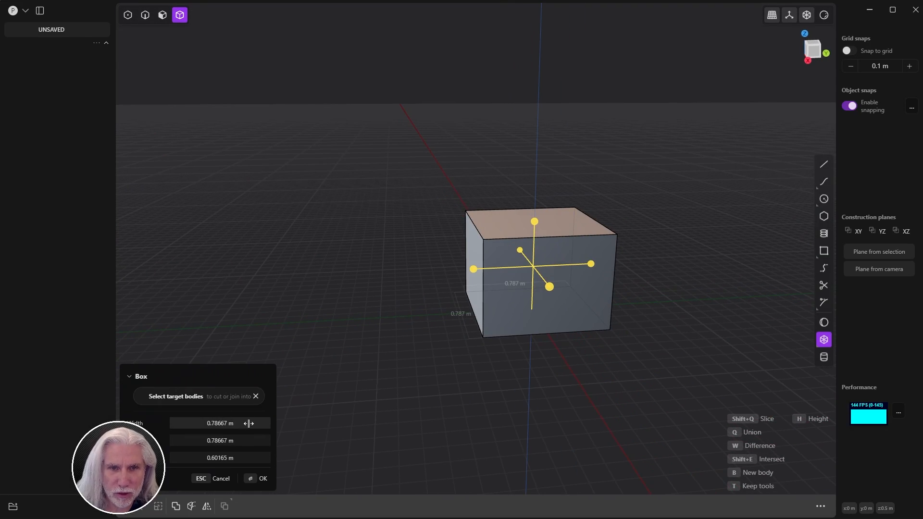
type(".8")
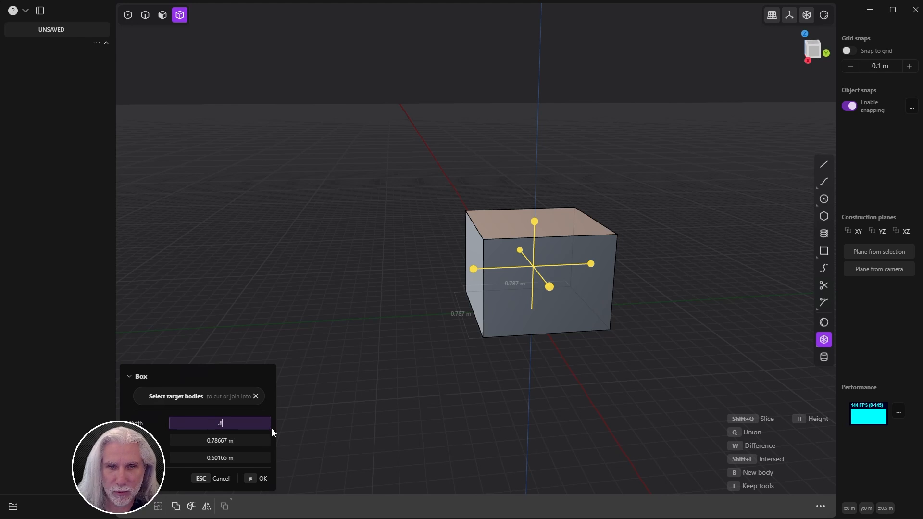
key("Tab")
type(".8")
key("Tab")
type(".8")
key("Tab")
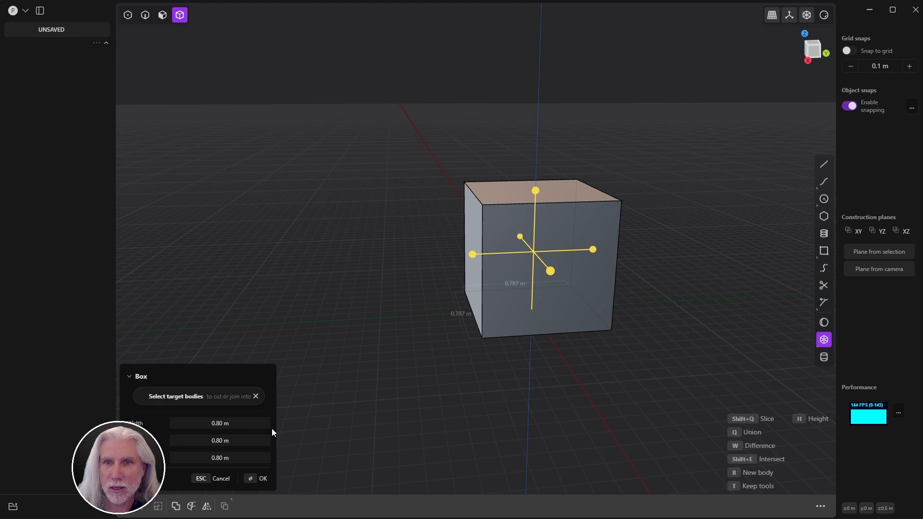
Step: Stretch the box along the green axis to about 1 m long and confirm it
middle_click_drag(491, 327, 463, 249)
left_click_drag(463, 249, 437, 256)
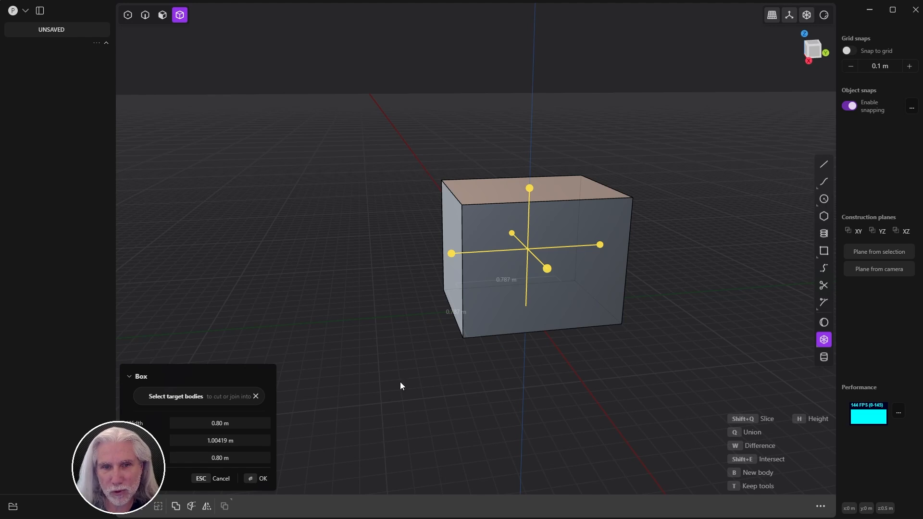
key("Return")
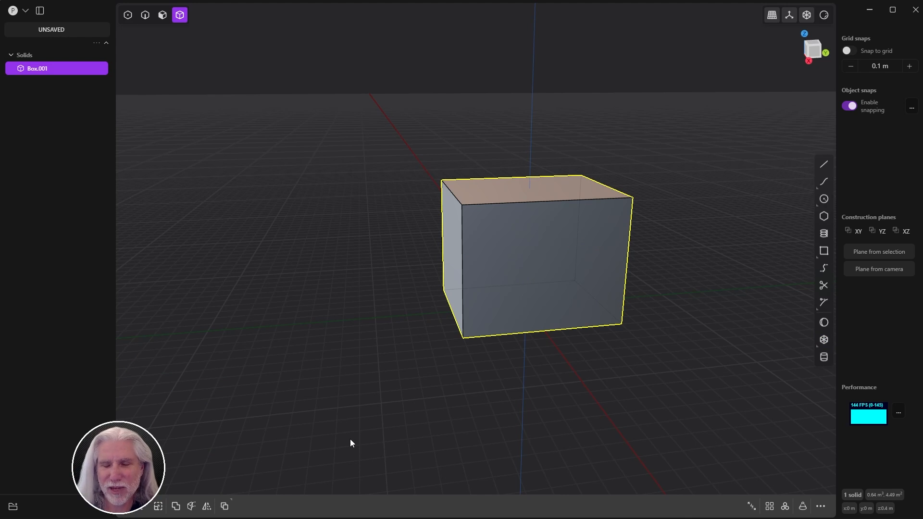
Step: Switch to the browser to view the "Electro" gun reference on ArtStation and return to Plasticity
middle_click_drag(350, 441, 578, 294)
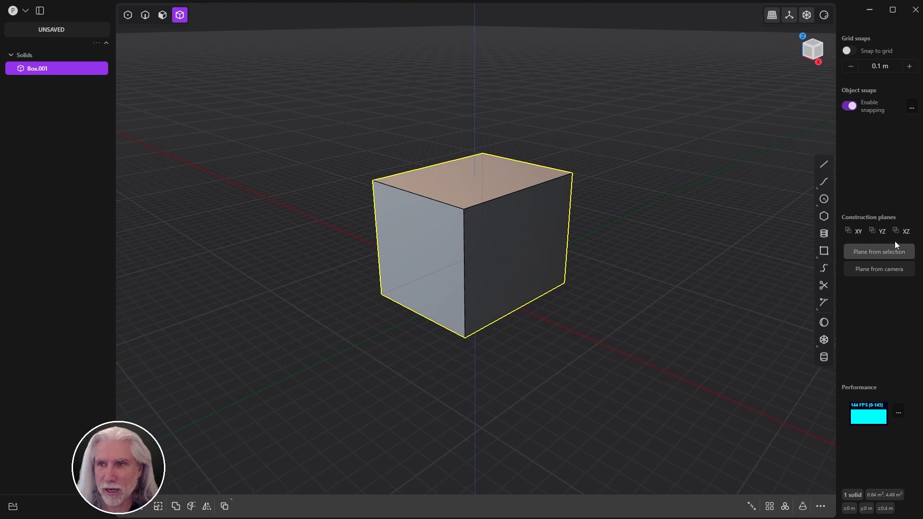
key("alt+Tab")
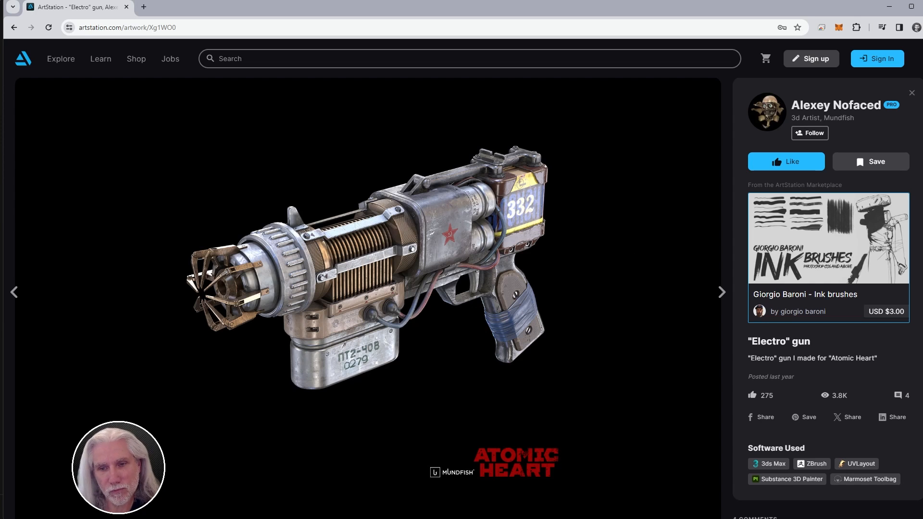
key("alt+Tab")
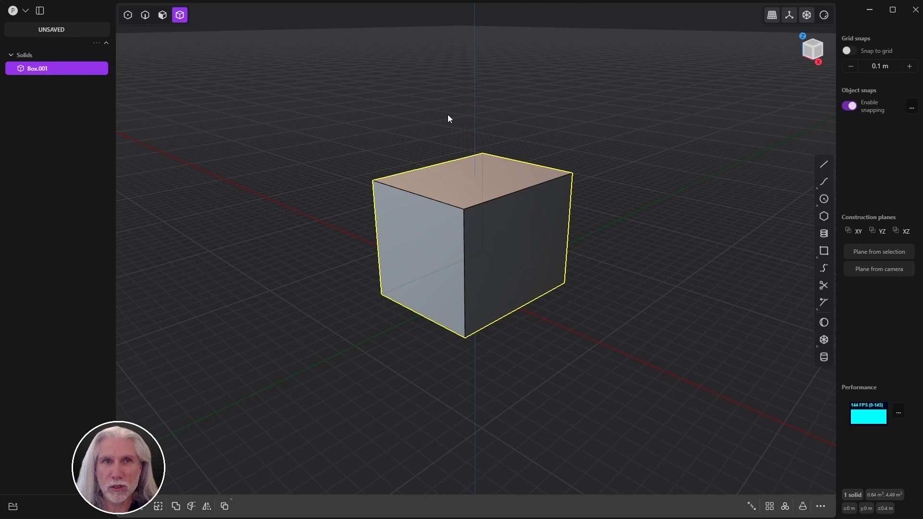
key("f")
left_click(431, 164)
left_click(507, 197)
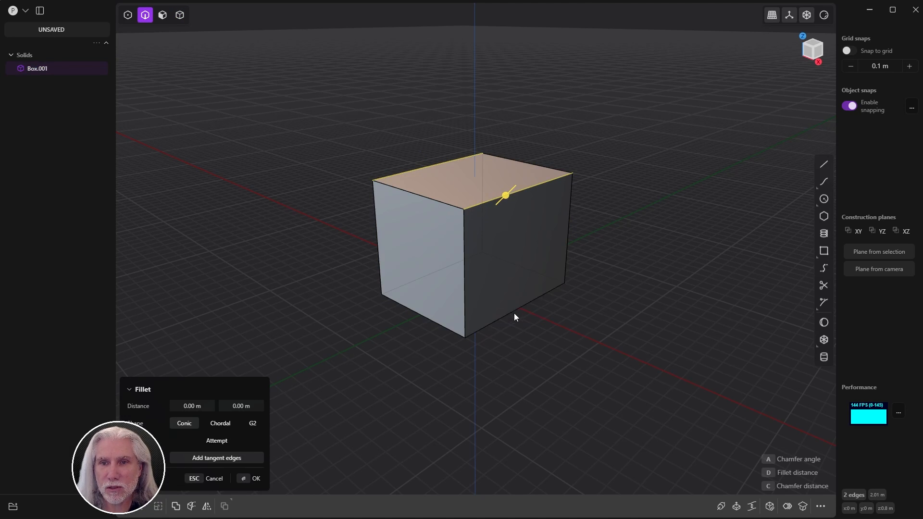
middle_click_drag(404, 386, 332, 354)
left_click(395, 338)
key("Escape")
key("Escape")
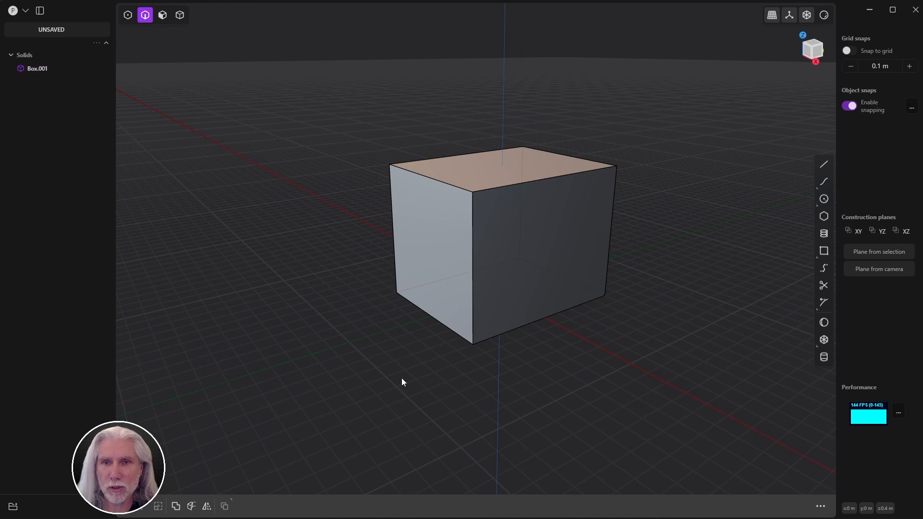
Step: Select the box's four long edges in edge mode and leave the fillet without applying it
left_click(443, 157)
key("f")
left_click(551, 180)
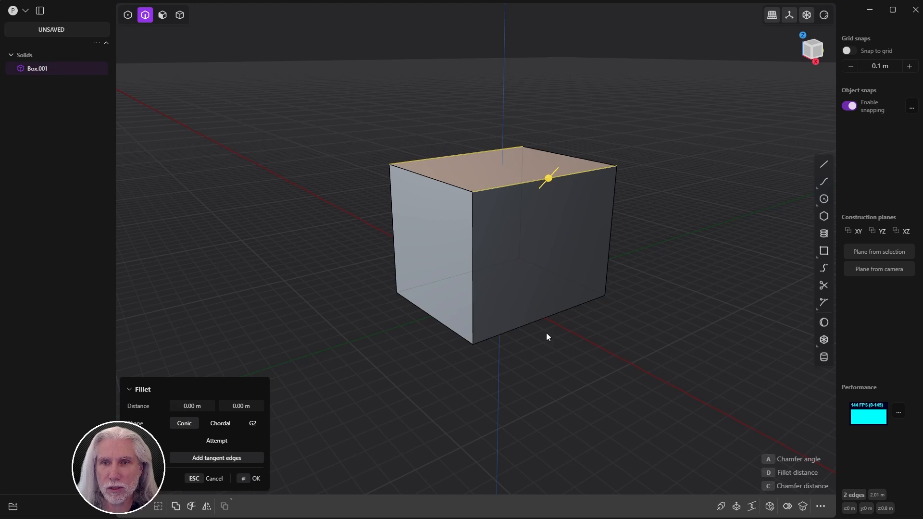
middle_click_drag(537, 333, 553, 323)
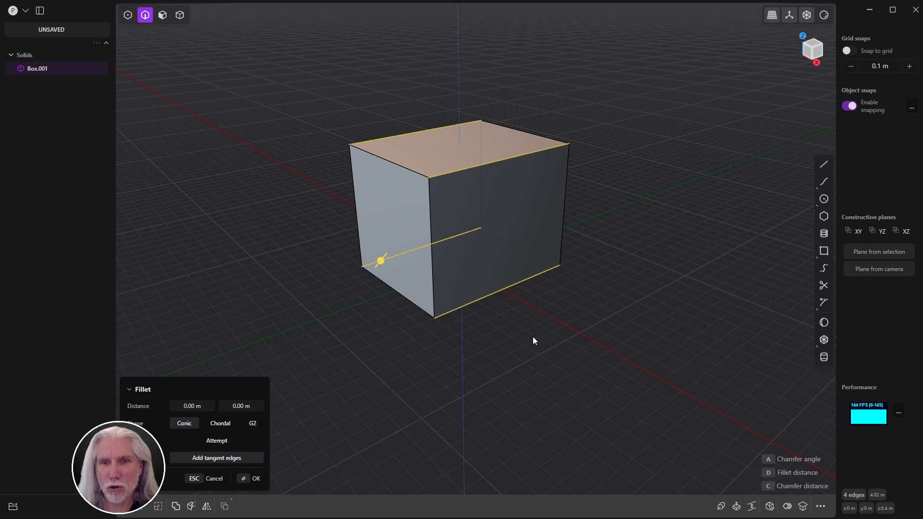
middle_click_drag(505, 339, 498, 333)
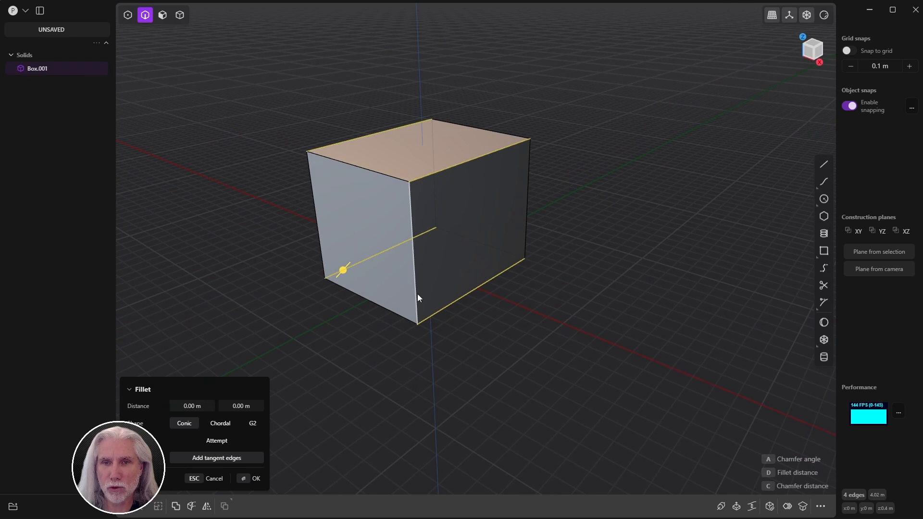
left_click(414, 224)
middle_click_drag(582, 323, 612, 306)
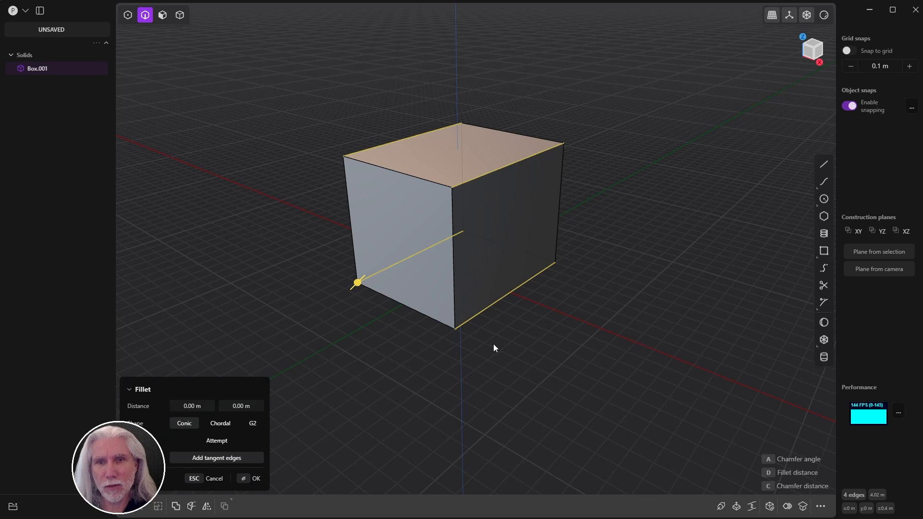
left_click(203, 480)
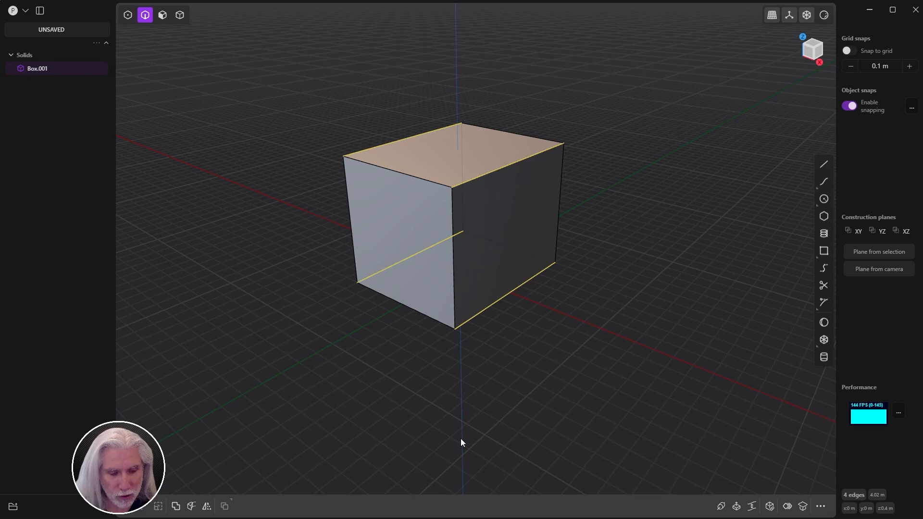
Step: Fillet the four selected long edges equally into broad rounded corners and clear the selection
key("f")
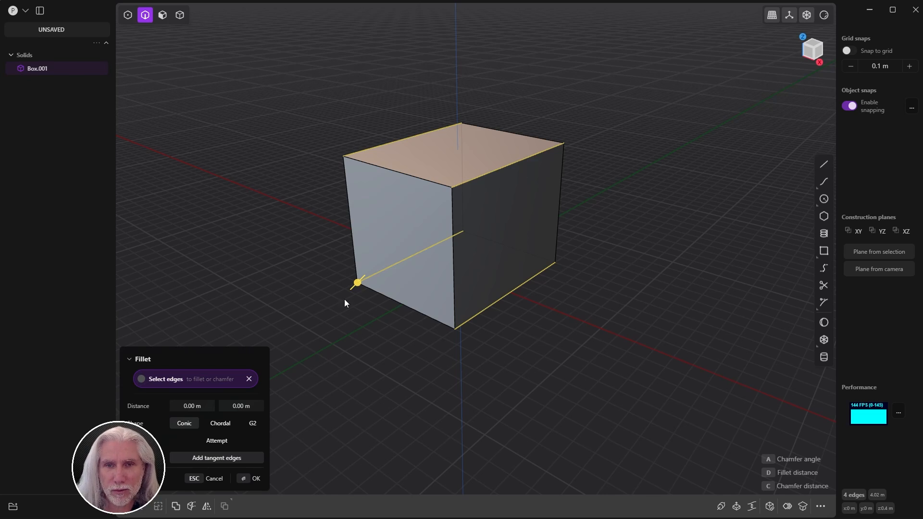
middle_click_drag(345, 301, 500, 330)
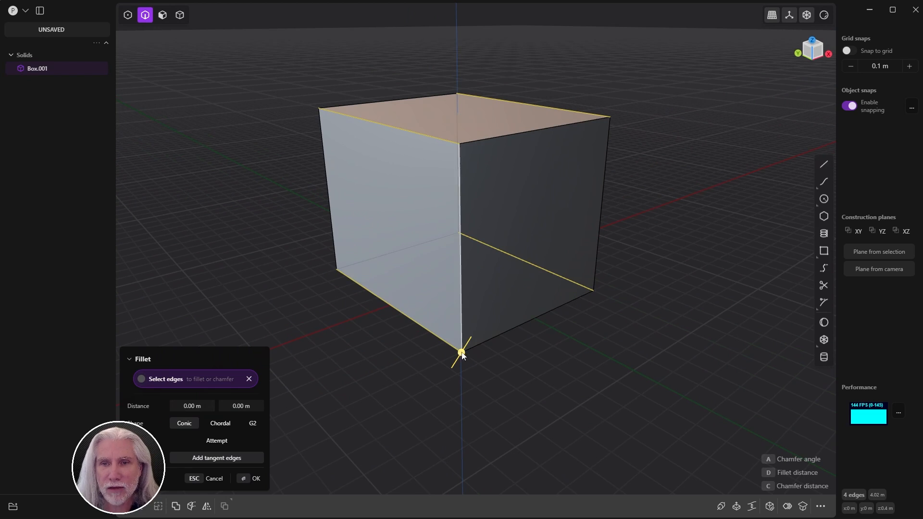
left_click_drag(462, 354, 414, 381)
middle_click_drag(414, 381, 486, 287)
key("Return")
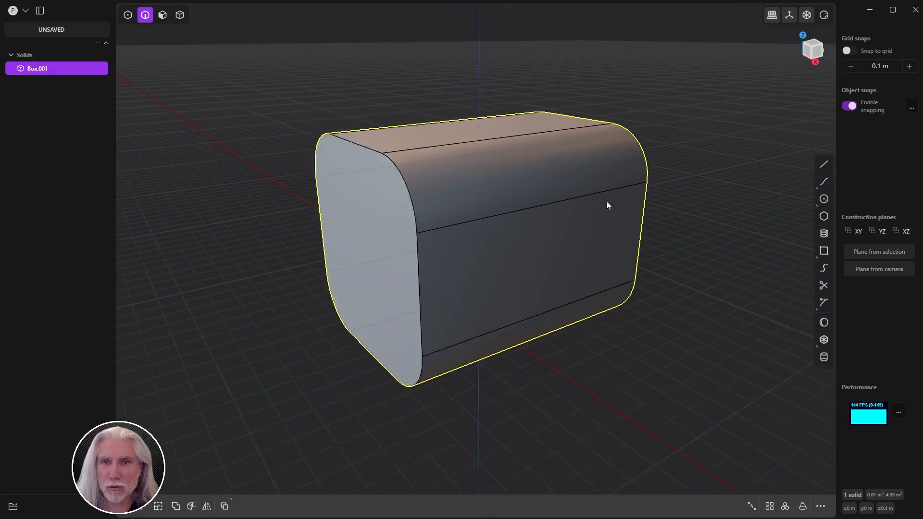
middle_click_drag(606, 205, 470, 383)
left_click(537, 373)
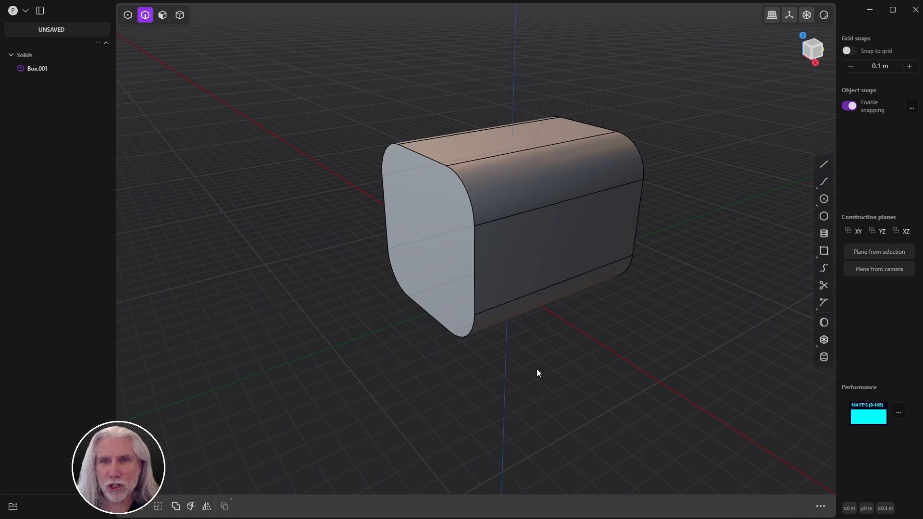
middle_click_drag(538, 373, 500, 375)
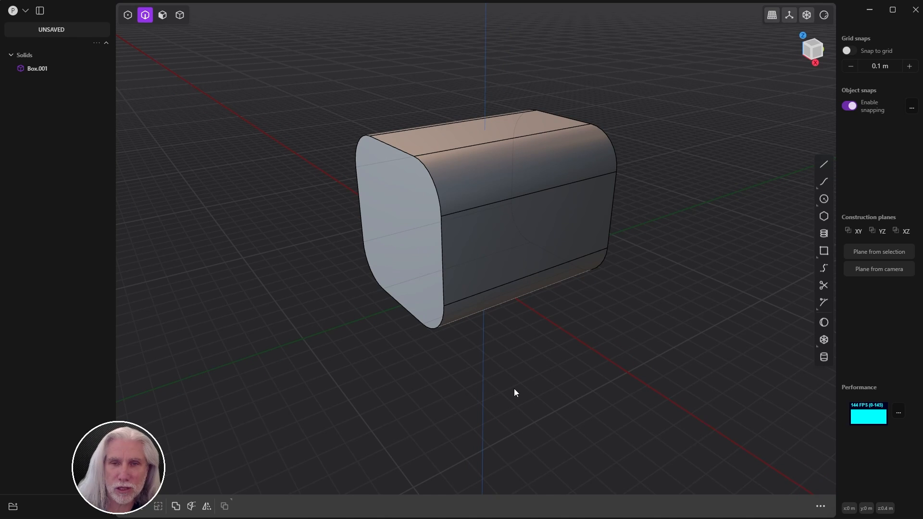
Step: Enable face selection mode, pick the box's flat front end face and try offsetting it inward
key("3")
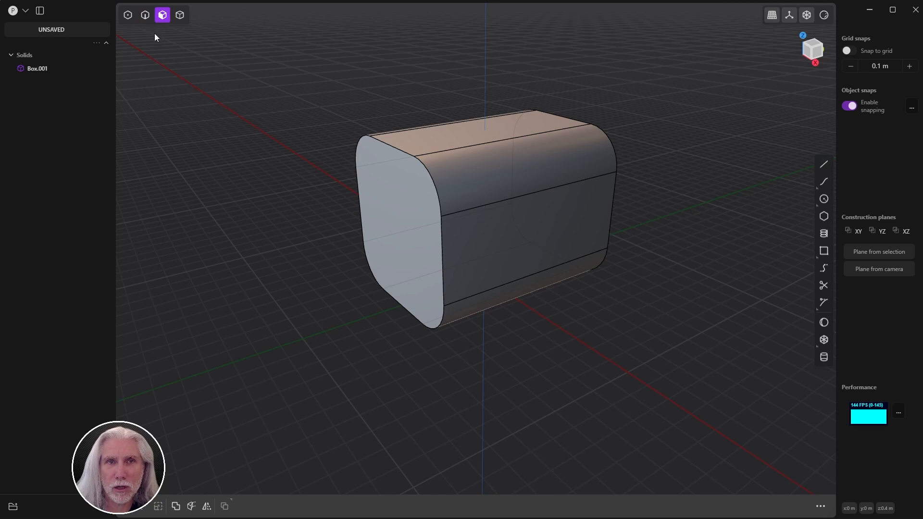
left_click(395, 227)
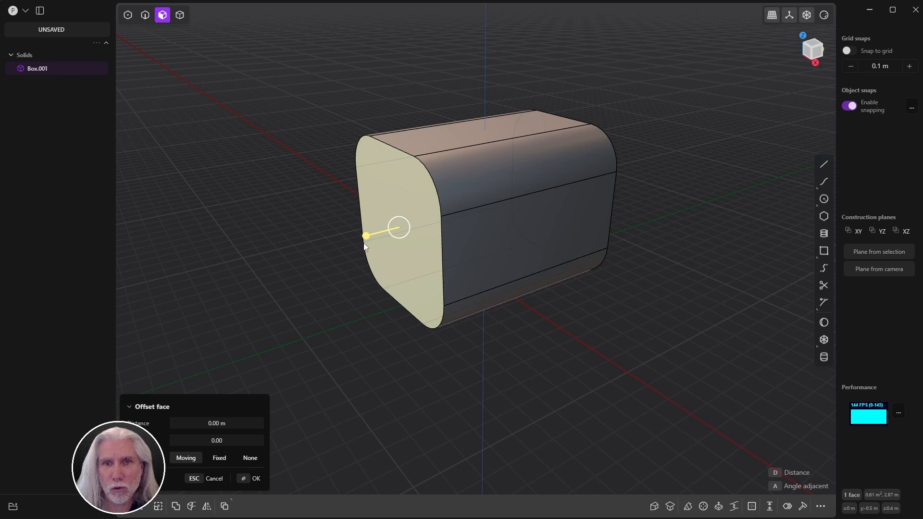
left_click_drag(364, 238, 428, 224)
key("Escape")
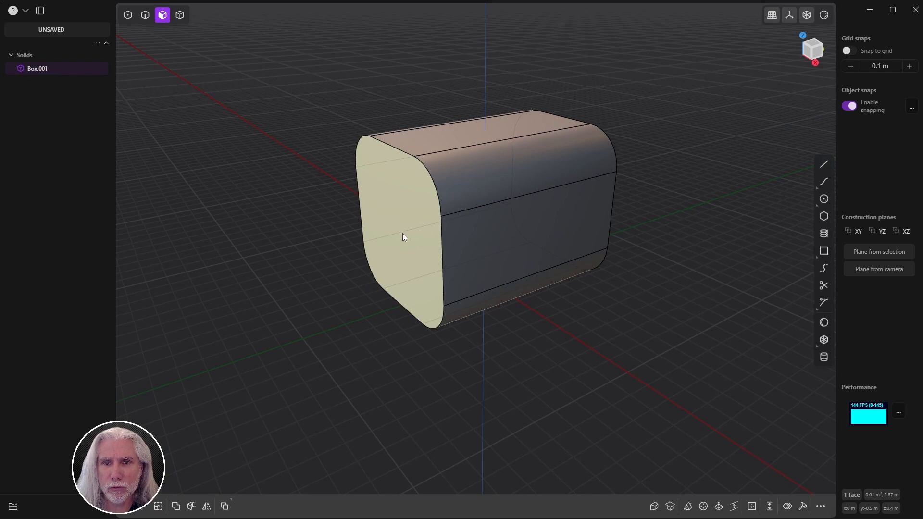
Step: Offset the front end face inward by about 0.12 m, confirm it and clear the selection
key("o")
left_click_drag(373, 243, 415, 239)
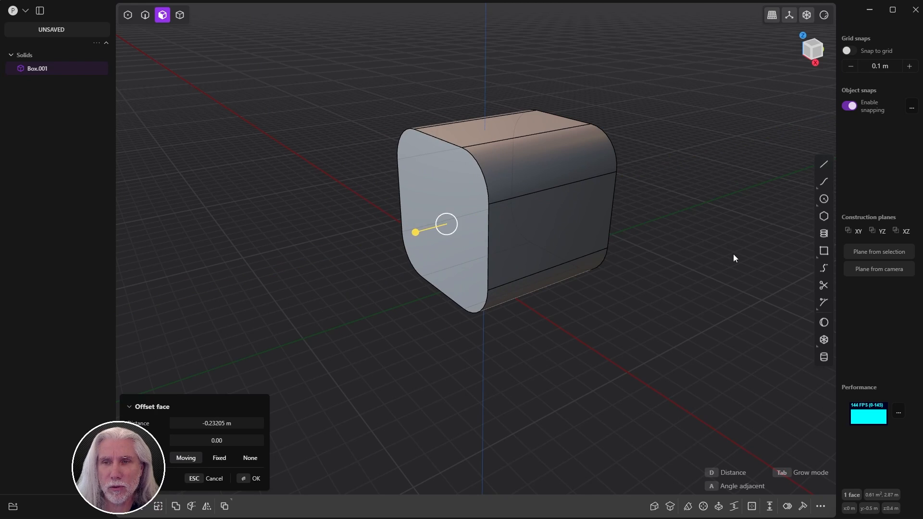
middle_click_drag(734, 254, 433, 305)
left_click_drag(278, 255, 256, 277)
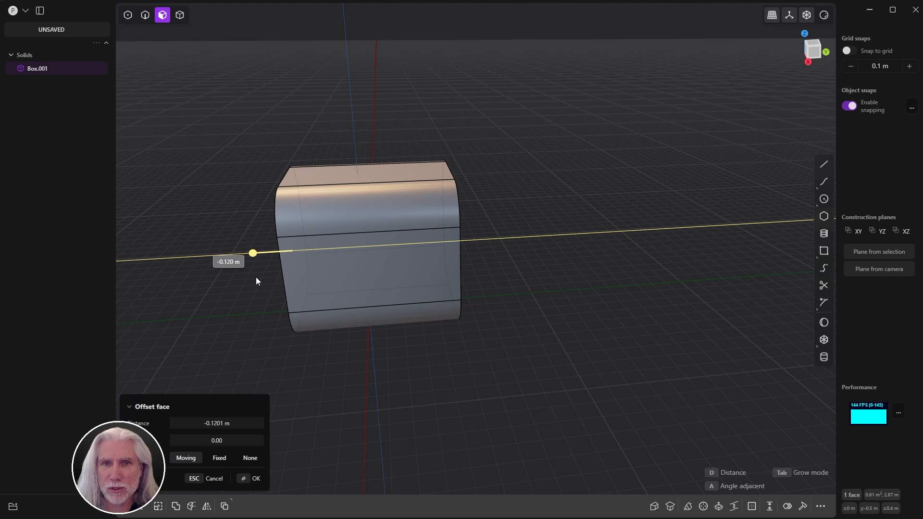
middle_click_drag(256, 277, 549, 308)
left_click(249, 480)
scroll(404, 378, "up", 1)
scroll(423, 368, "down", 2)
left_click(561, 277)
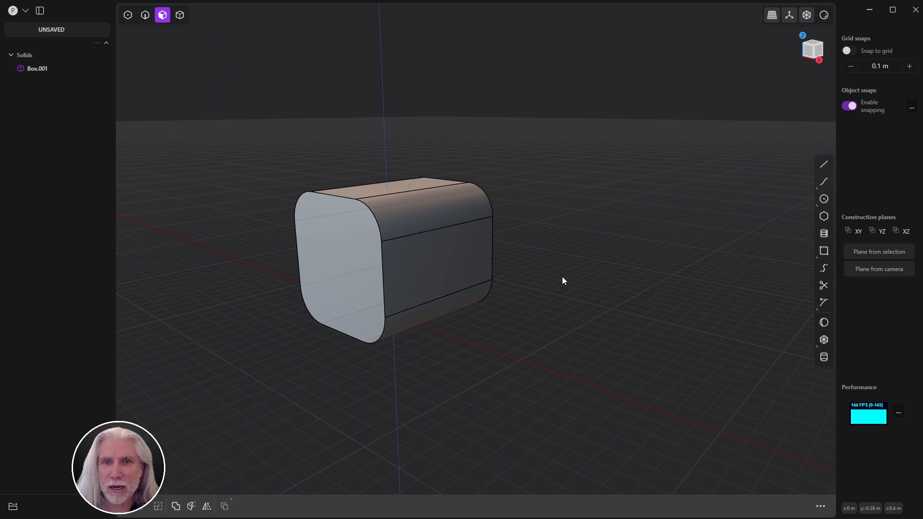
Step: Select the box's four rounded corner faces, offset them together slightly to adjust the corner rounding, and clear the selection
left_click(419, 223)
left_click(435, 315)
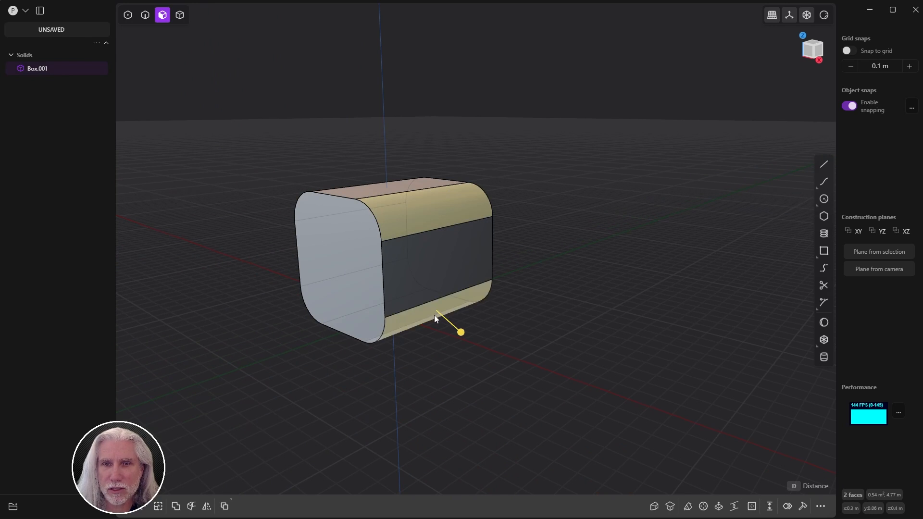
middle_click_drag(434, 315, 501, 247)
left_click(504, 193)
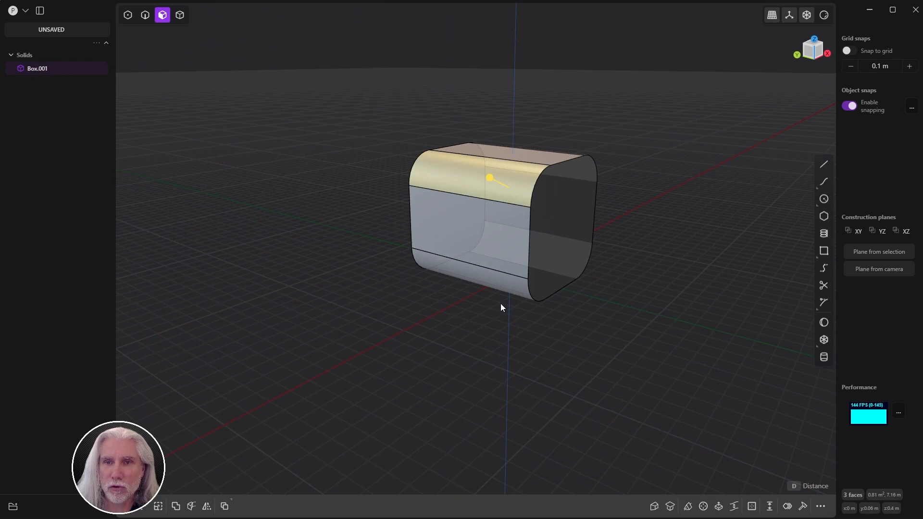
left_click(490, 284)
left_click_drag(492, 312, 476, 298)
middle_click_drag(569, 317, 388, 327)
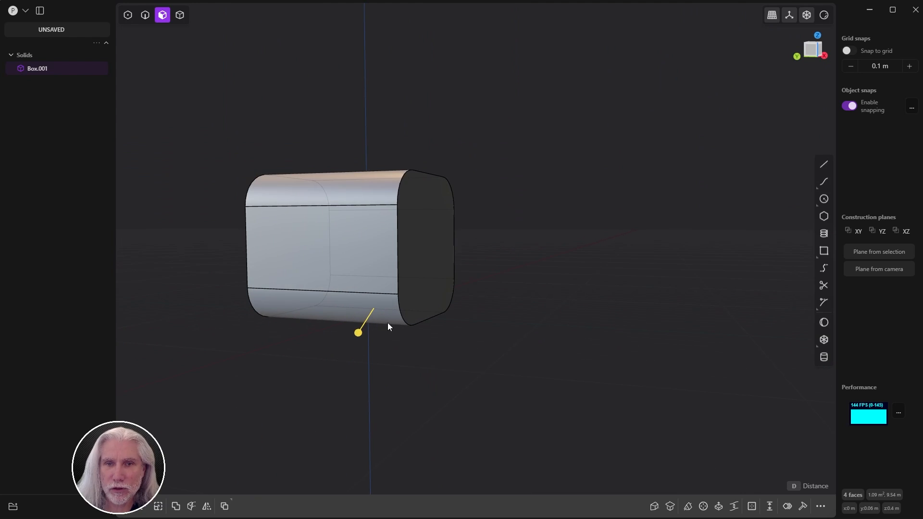
mouse_move(360, 336)
left_mouse_down()
mouse_move(362, 326)
mouse_move(353, 338)
mouse_move(360, 331)
left_mouse_up()
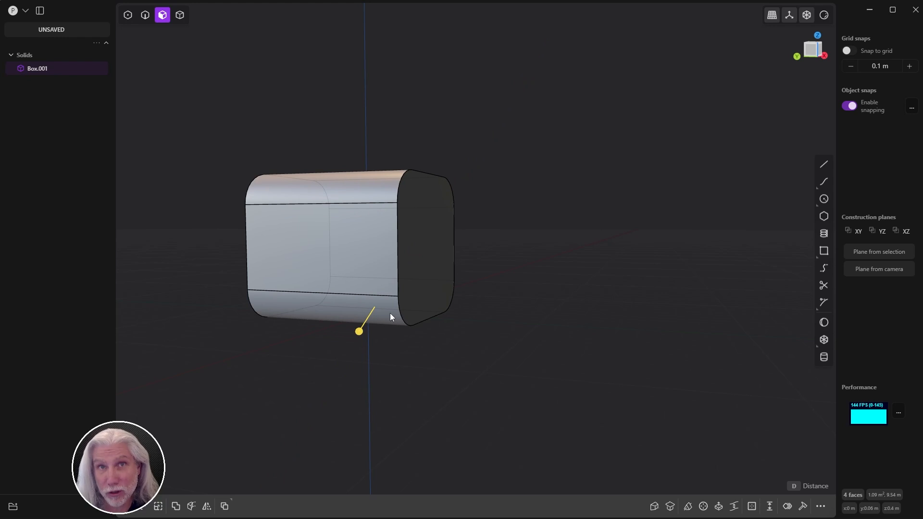
middle_click_drag(509, 262, 595, 275)
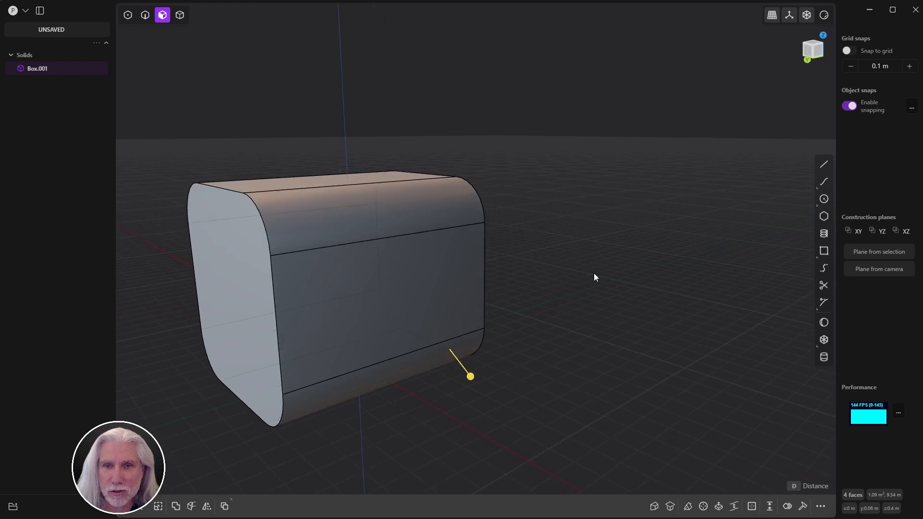
mouse_move(467, 377)
left_mouse_down()
mouse_move(472, 385)
mouse_move(458, 371)
mouse_move(467, 379)
left_mouse_up()
middle_click_drag(569, 298, 423, 342)
left_click(451, 422)
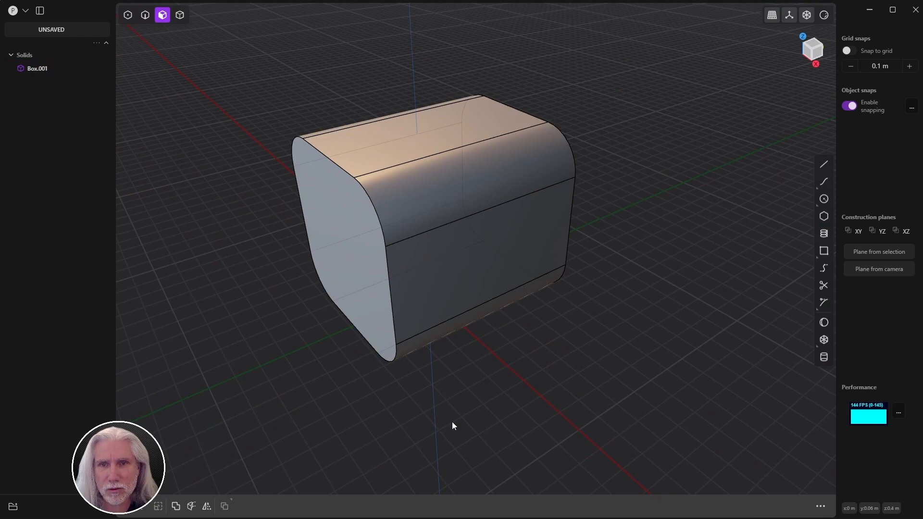
Step: Inset the outline of the front end face by 0.07 m with a round Offset and confirm it
middle_click_drag(452, 422, 181, 120)
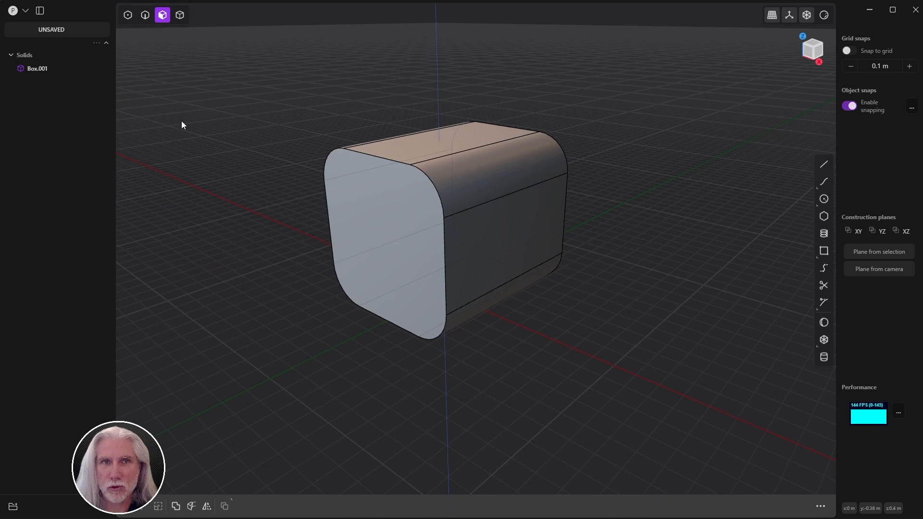
left_click(385, 251)
key("o")
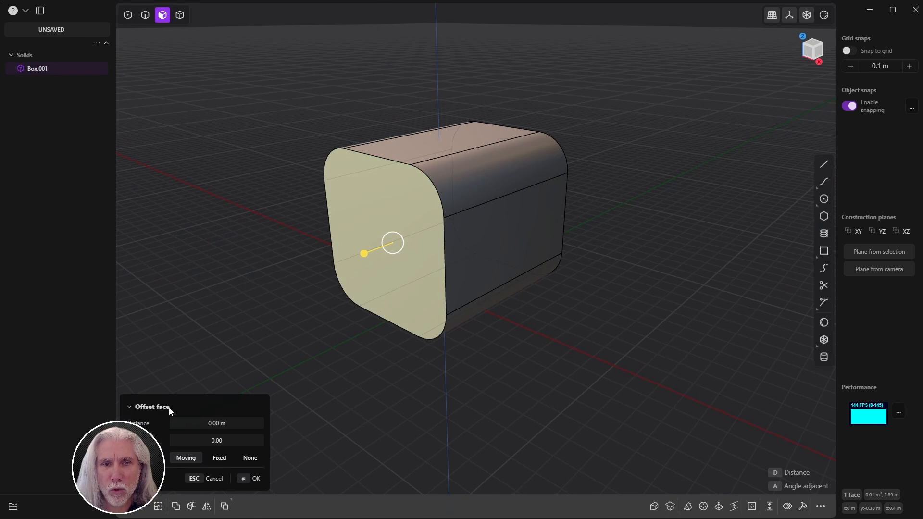
left_click(197, 479)
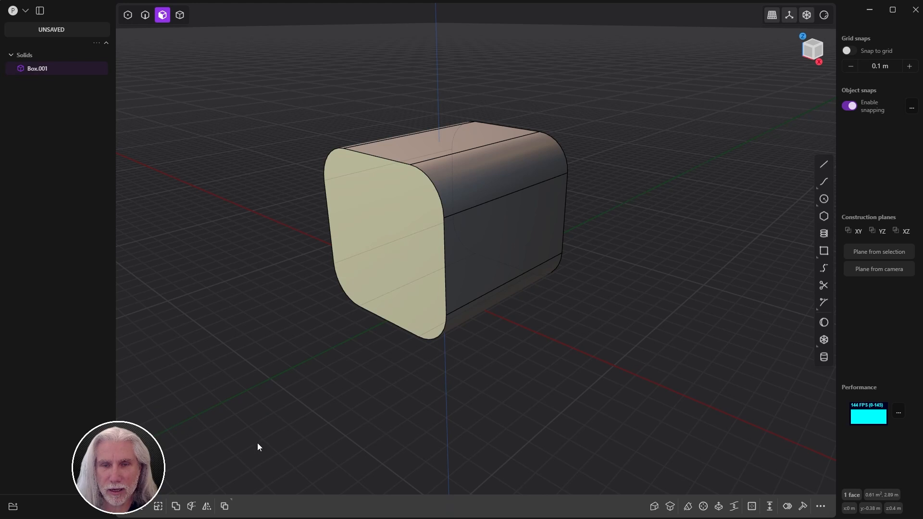
key("o")
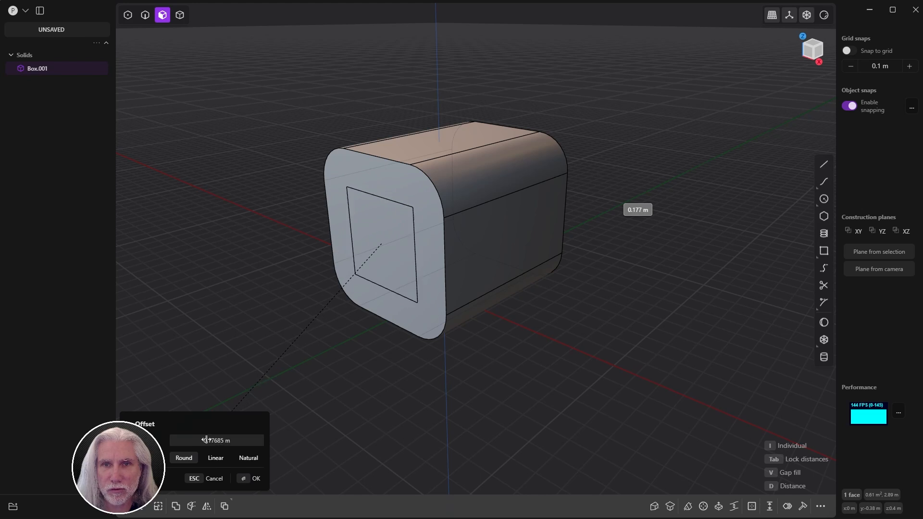
left_click_drag(227, 439, 231, 435)
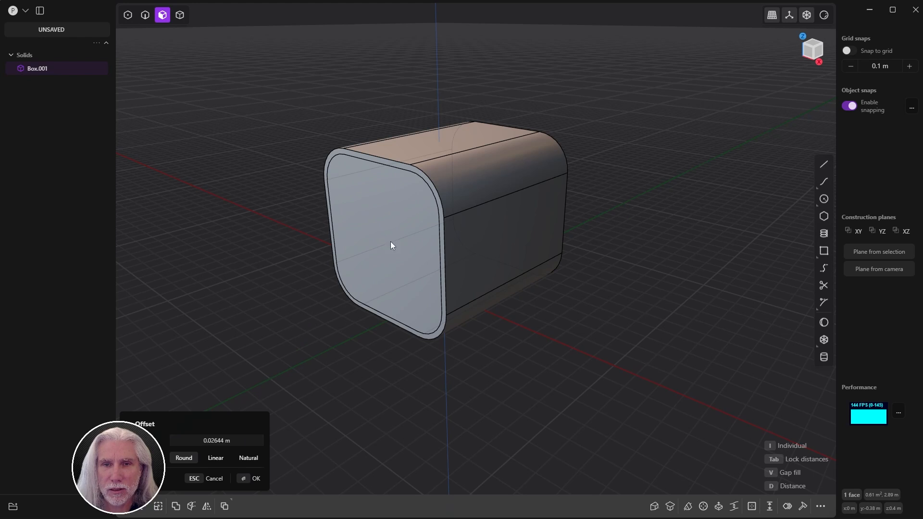
type("0.02")
key("Return")
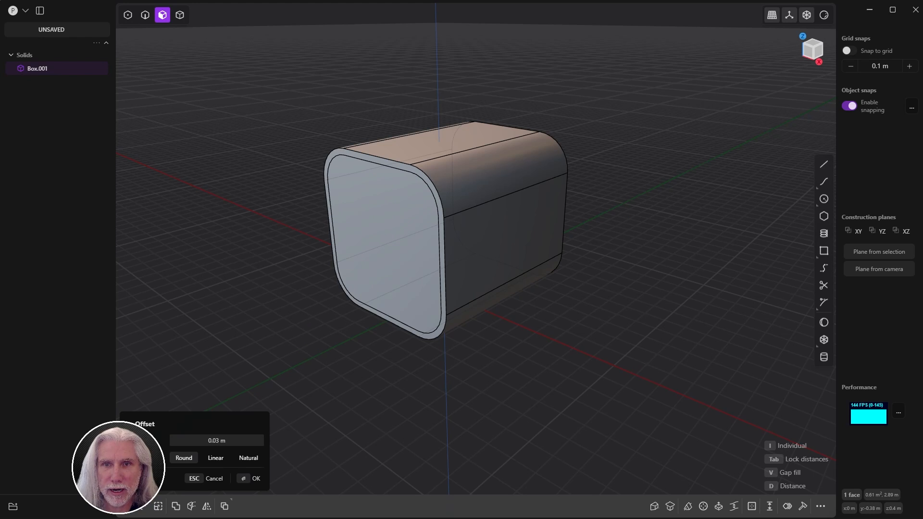
mouse_move(217, 440)
left_mouse_down()
mouse_move(239, 440)
mouse_move(227, 440)
left_mouse_up()
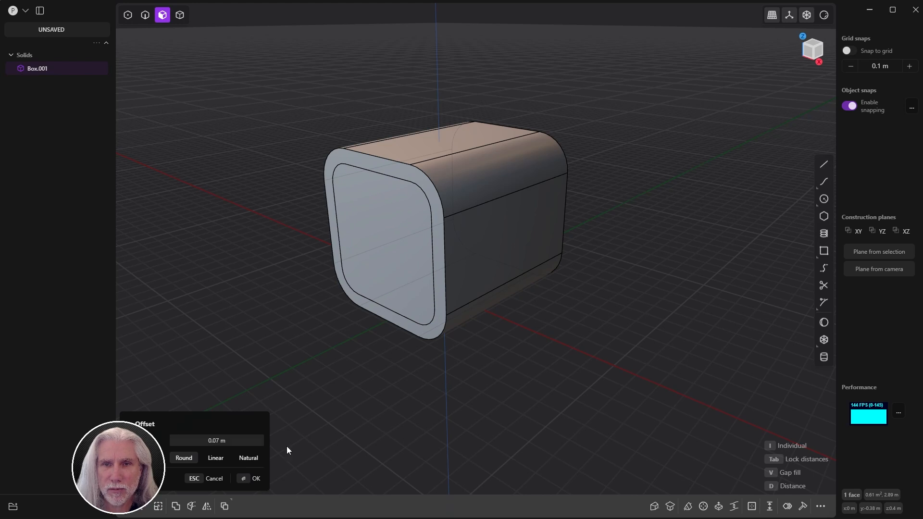
left_click(249, 479)
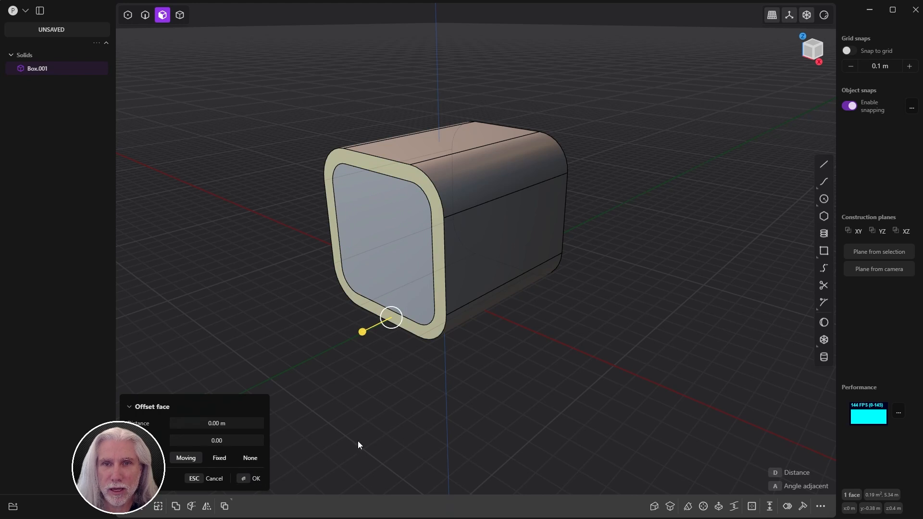
Step: Offset the inset inner area of the front end face inward by about 0.14 m to form a recess
left_click(401, 249)
left_click_drag(368, 258, 399, 254)
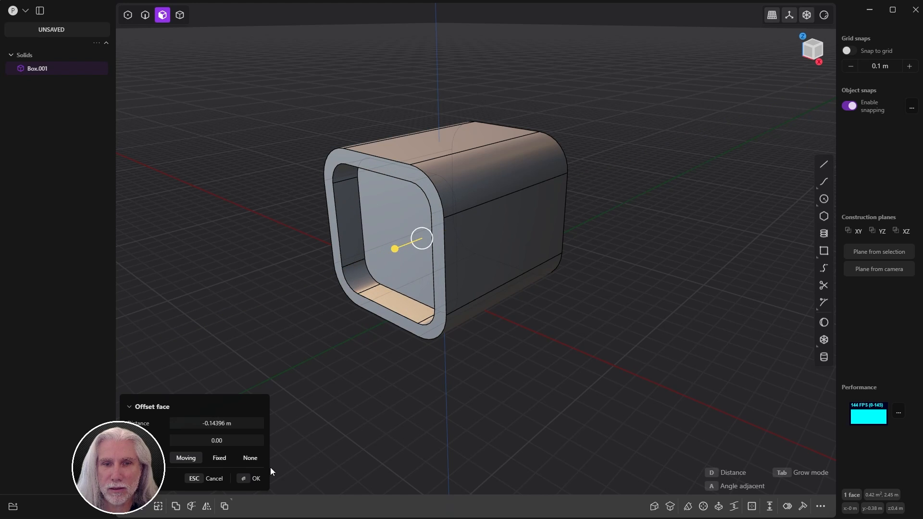
left_click(259, 478)
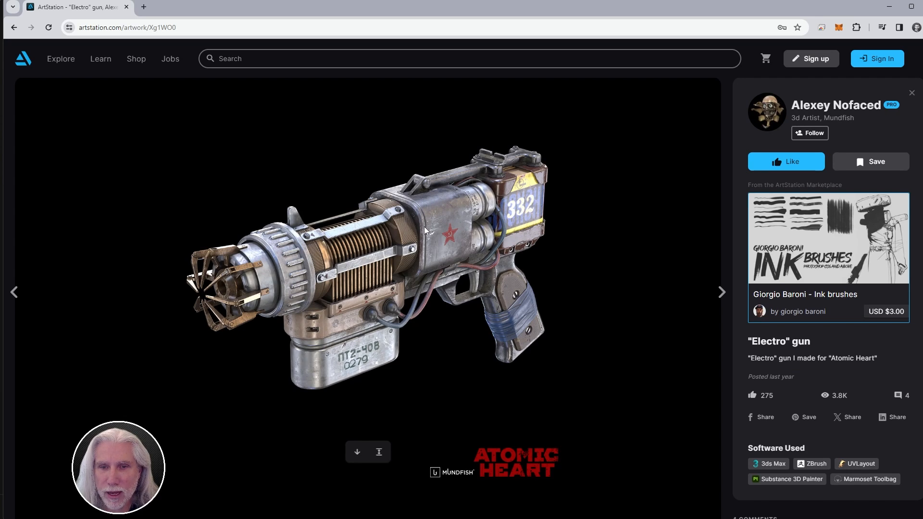
Step: Switch to the browser, open the "Electro" gun image at full size and examine the metal housing at 175% zoom
scroll(434, 232, "up", 2, "ctrl")
left_click(416, 273)
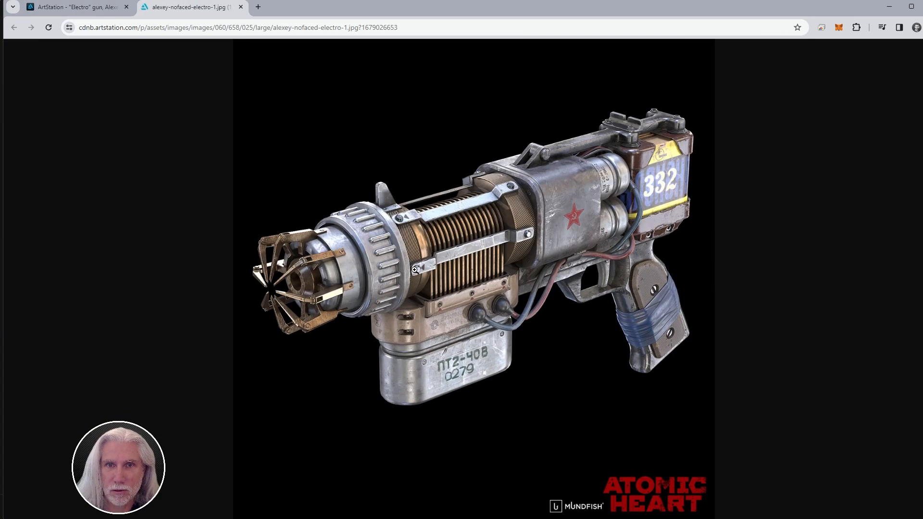
scroll(415, 273, "up", 3, "ctrl")
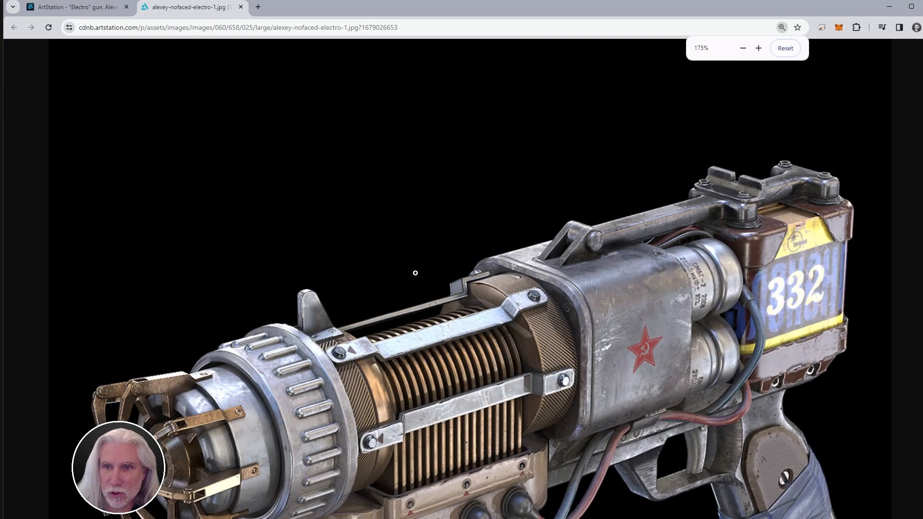
scroll(870, 336, "down", 1)
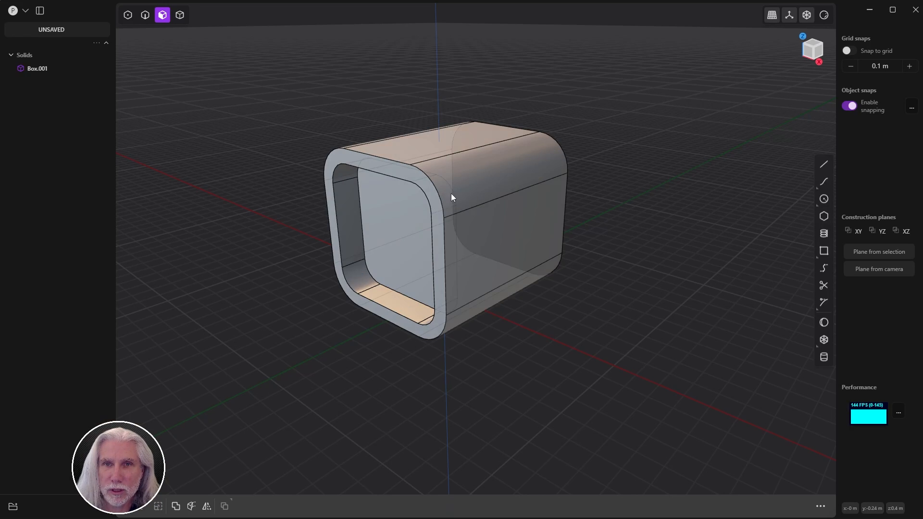
Step: Switch back to Plasticity and chamfer the whole outer edge loop of the front end by about 0.03 m
scroll(488, 187, "up", 5)
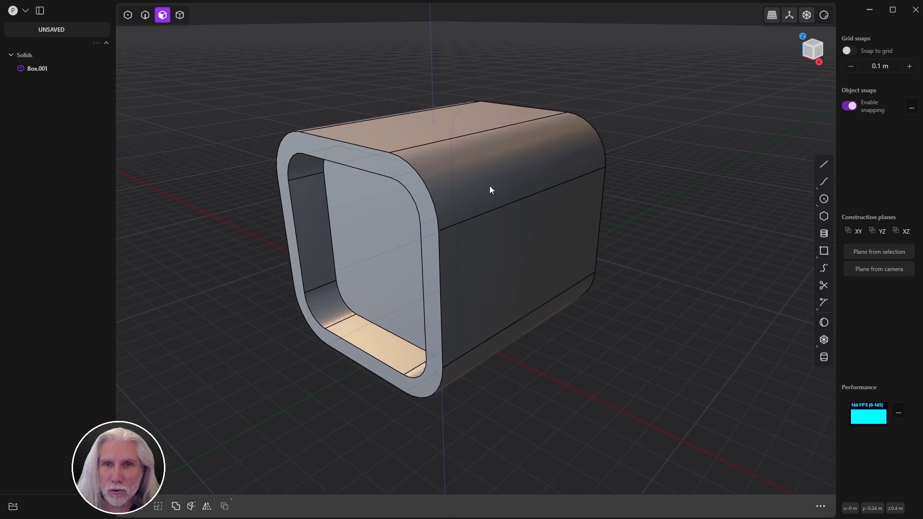
middle_click_drag(487, 192, 538, 192, "shift")
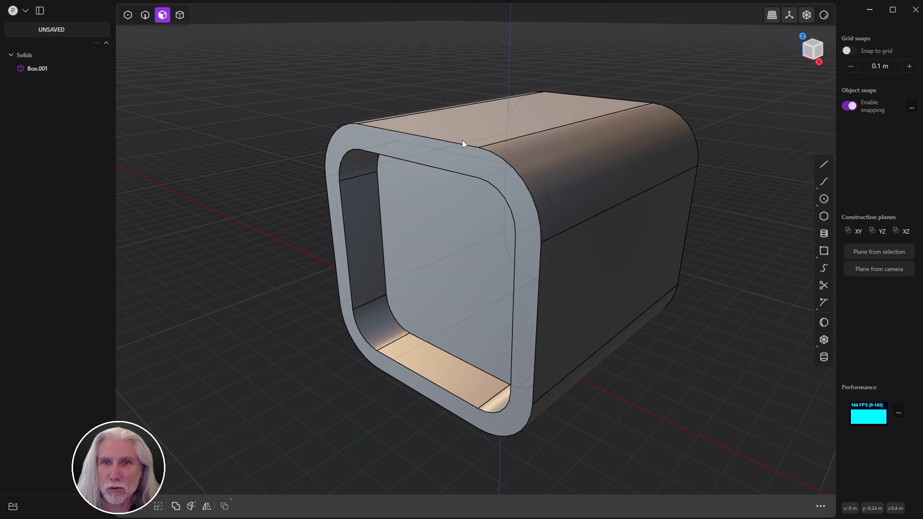
key("2")
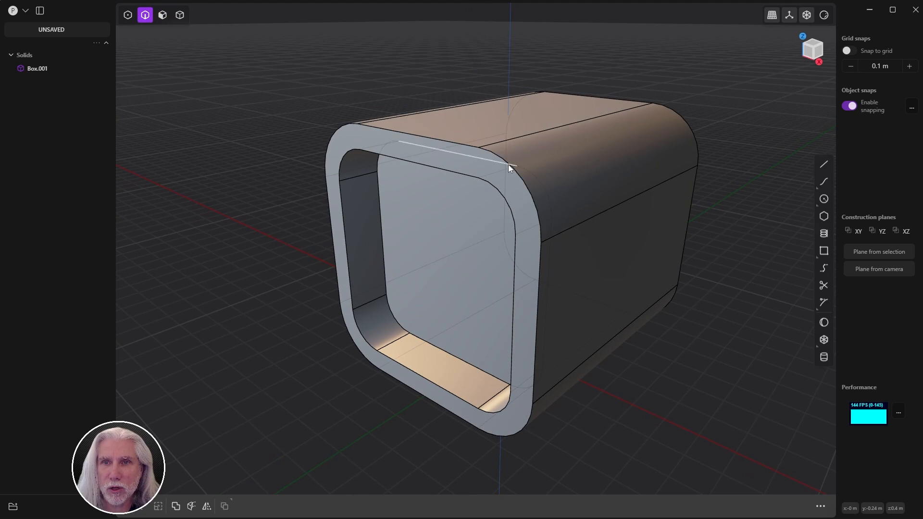
left_click(452, 142)
key("f")
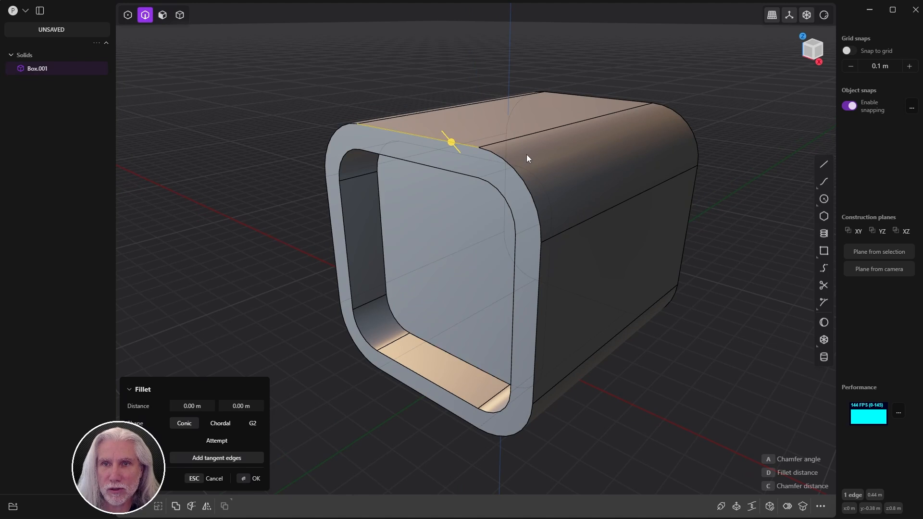
left_click(498, 159)
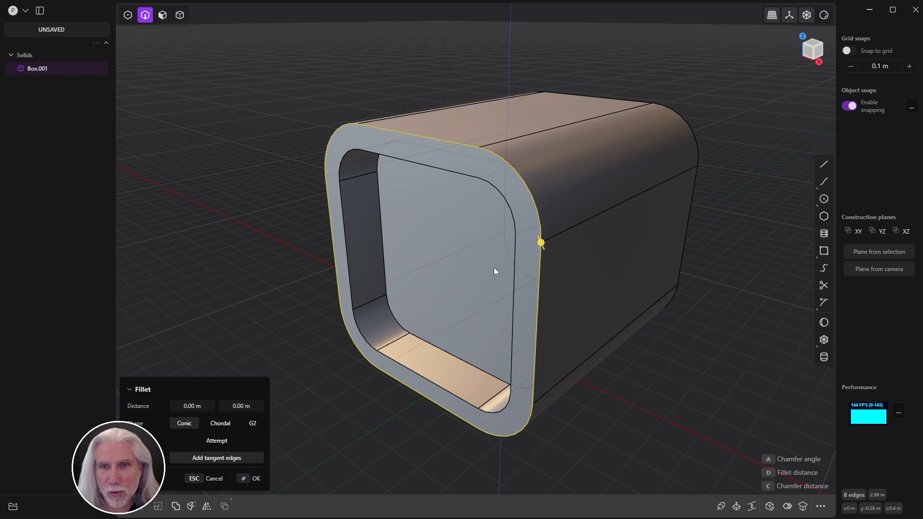
mouse_move(541, 245)
left_mouse_down()
mouse_move(567, 233)
mouse_move(539, 239)
left_mouse_up()
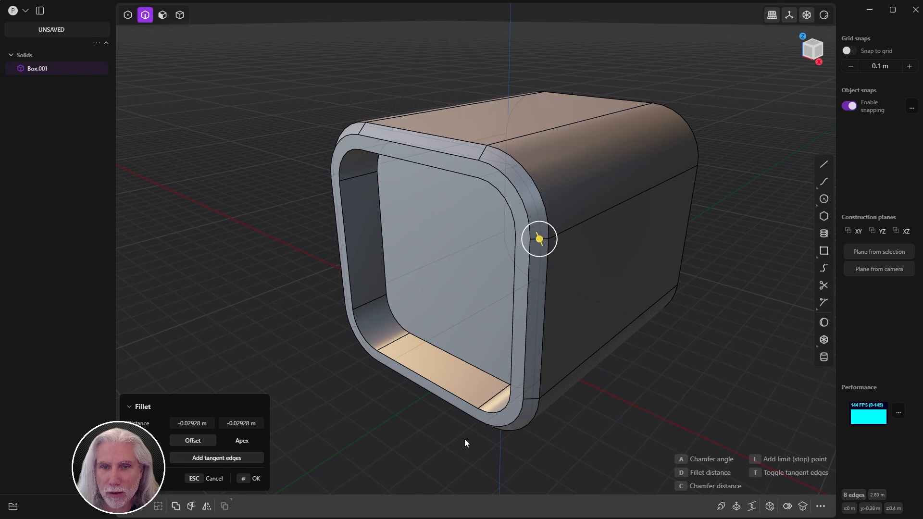
left_click(251, 479)
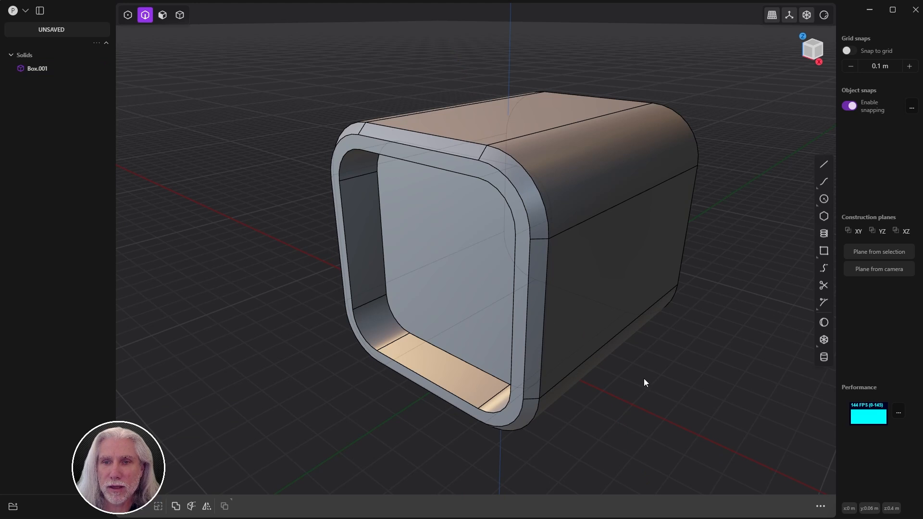
Step: Inspect the chamfered body in the right, top and back orthographic views, ending in a perspective view from the right side
middle_click_drag(645, 382, 553, 328)
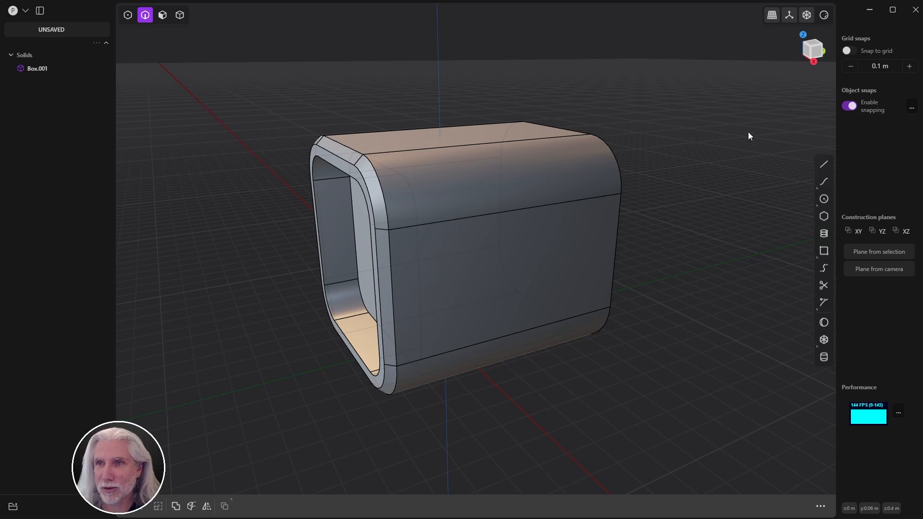
left_click(812, 63)
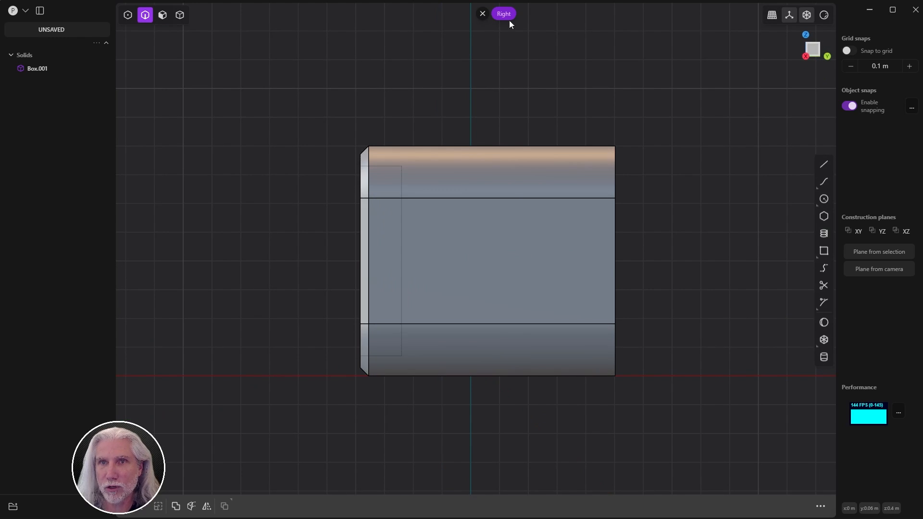
left_click(807, 35)
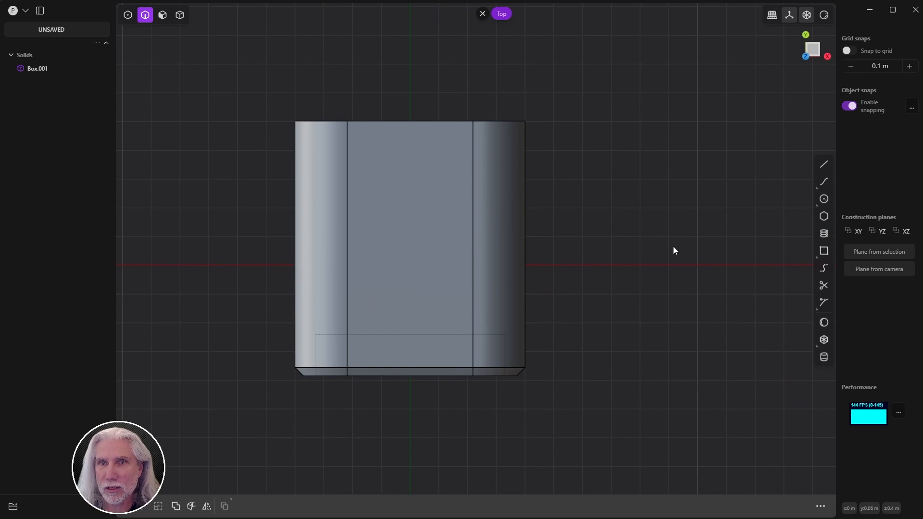
left_click(812, 44)
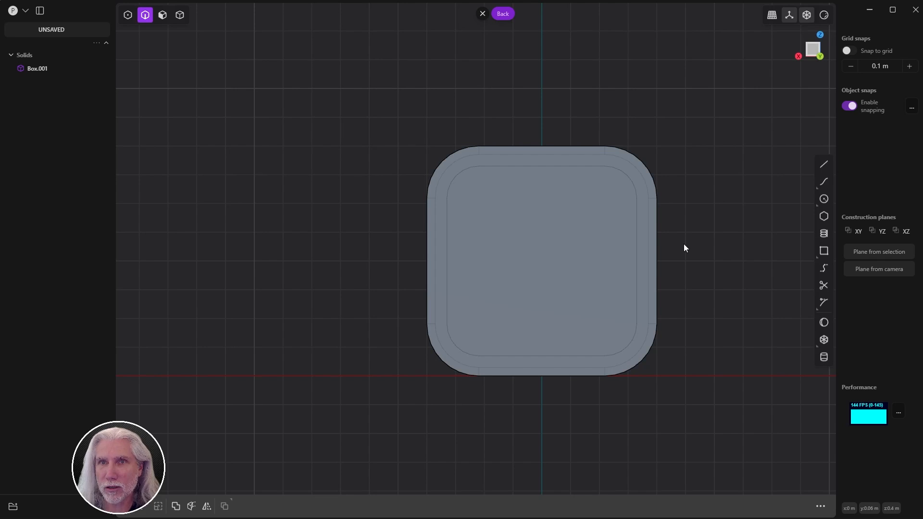
left_click(798, 57)
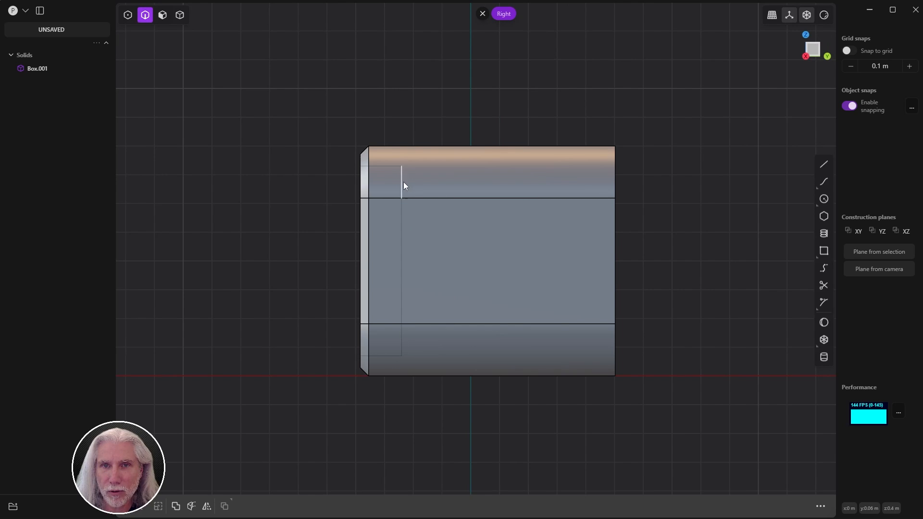
middle_click_drag(403, 182, 341, 199)
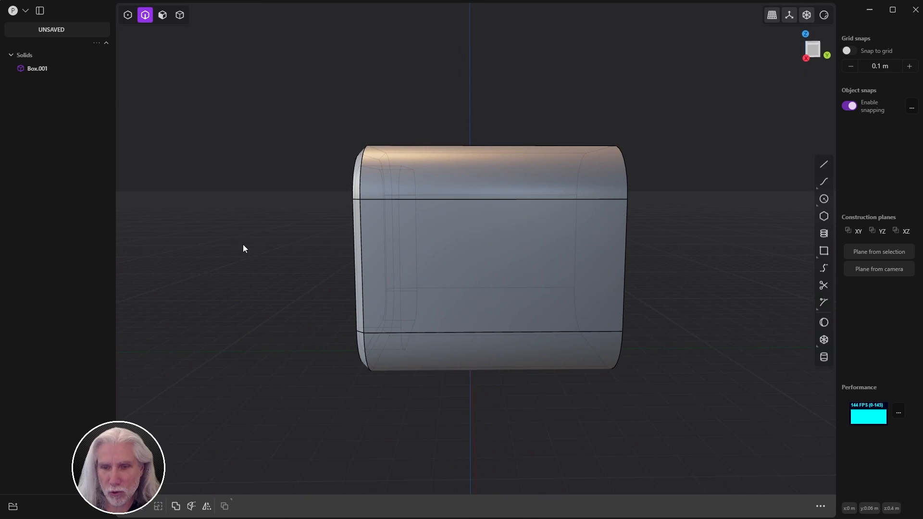
Step: Examine the body in the left, front, back and top orthographic views
key("3")
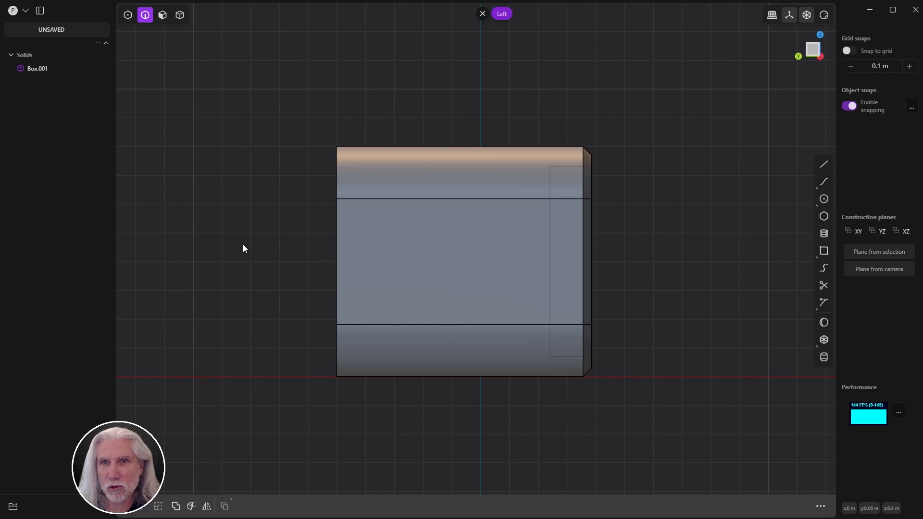
key("KP_1")
key("ctrl+KP_1")
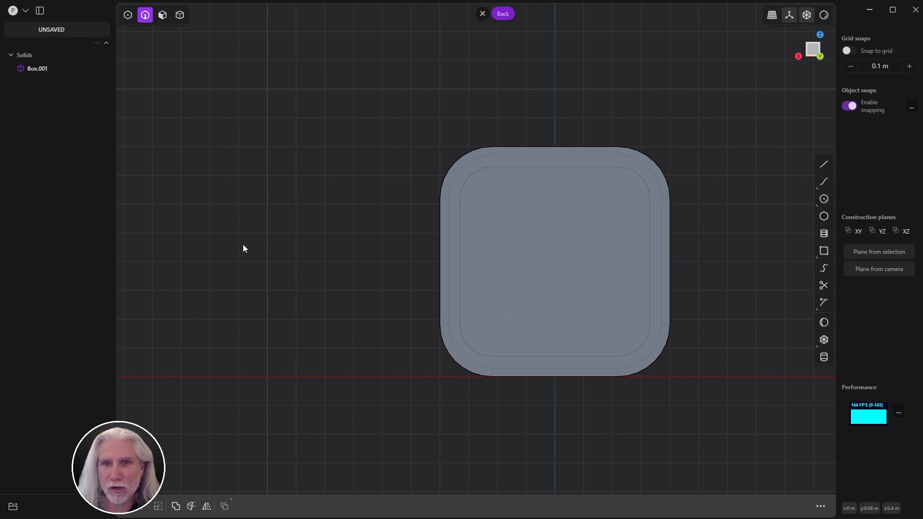
key("KP_7")
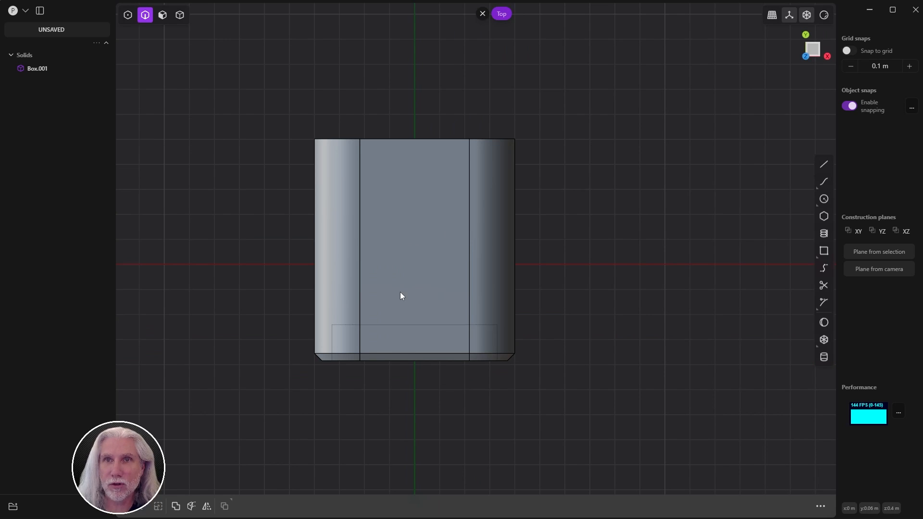
Step: In the right view, draw a vertical line about 0.86 m long just behind the front chamfer, spanning the body's full height
key("ctrl+KP_7")
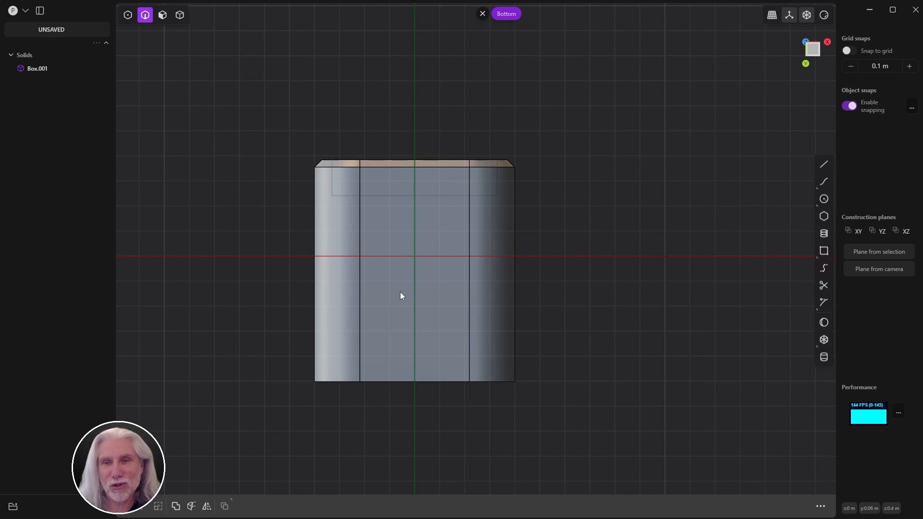
key("KP_3")
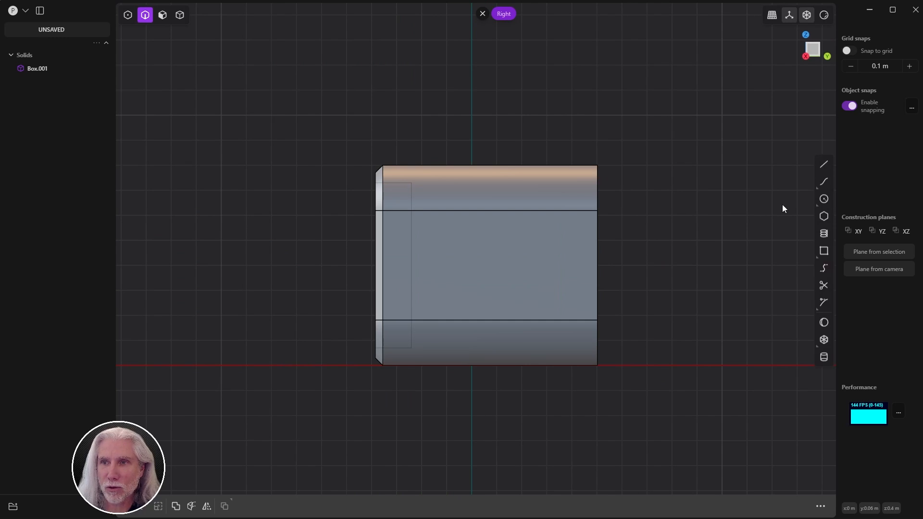
left_click(824, 165)
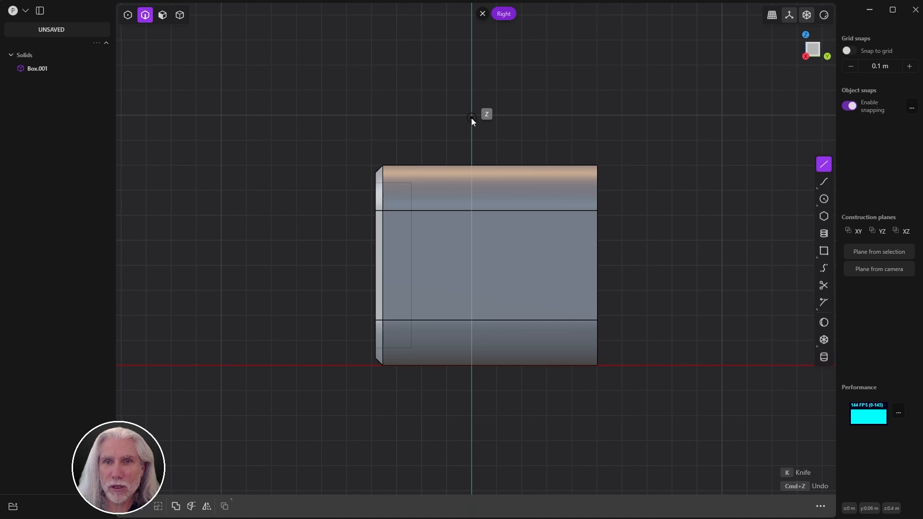
scroll(448, 149, "up", 5)
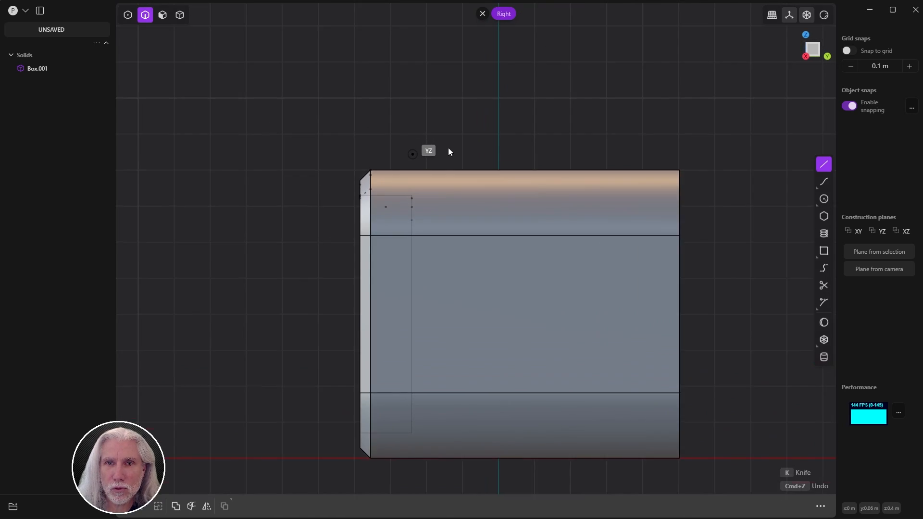
middle_click_drag(477, 163, 424, 47, "shift")
scroll(428, 52, "down", 1)
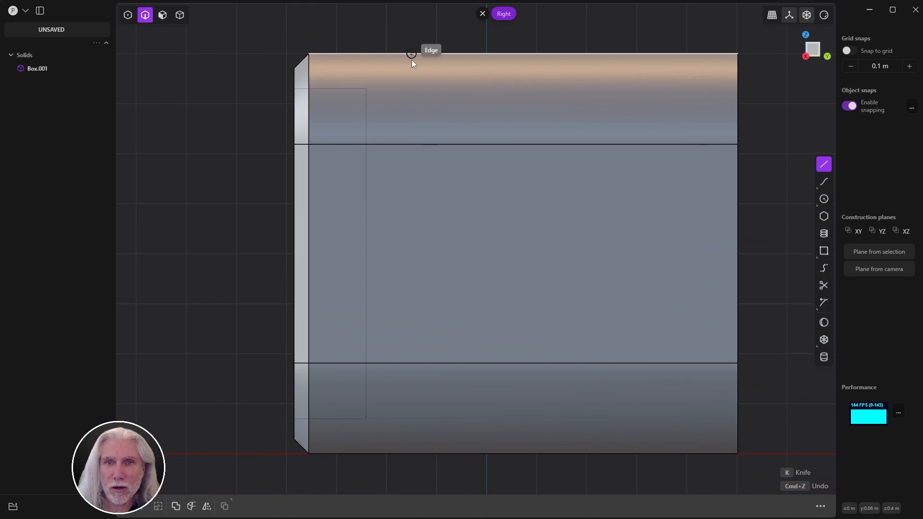
left_click(337, 43)
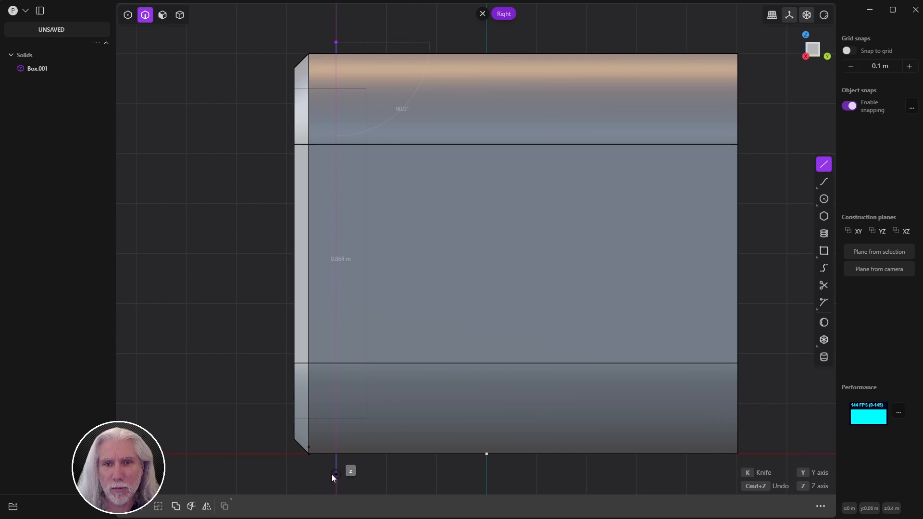
left_click(334, 475)
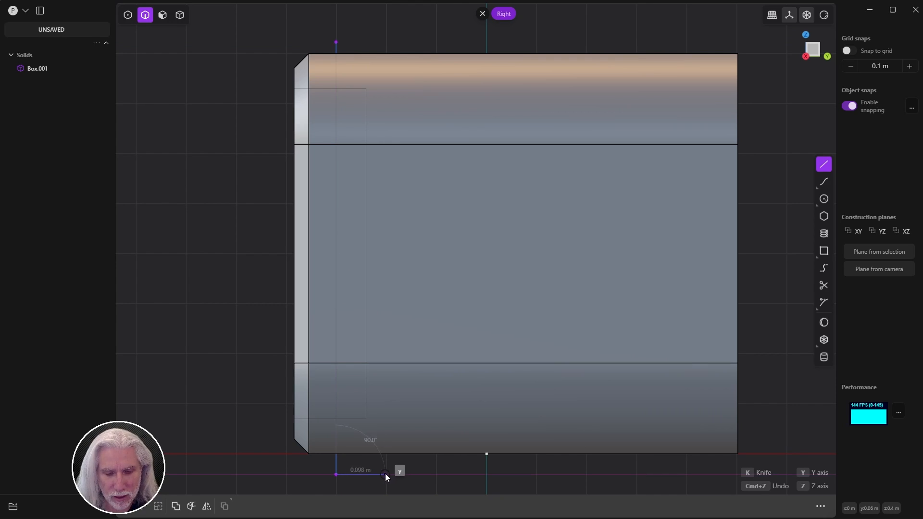
key("Escape")
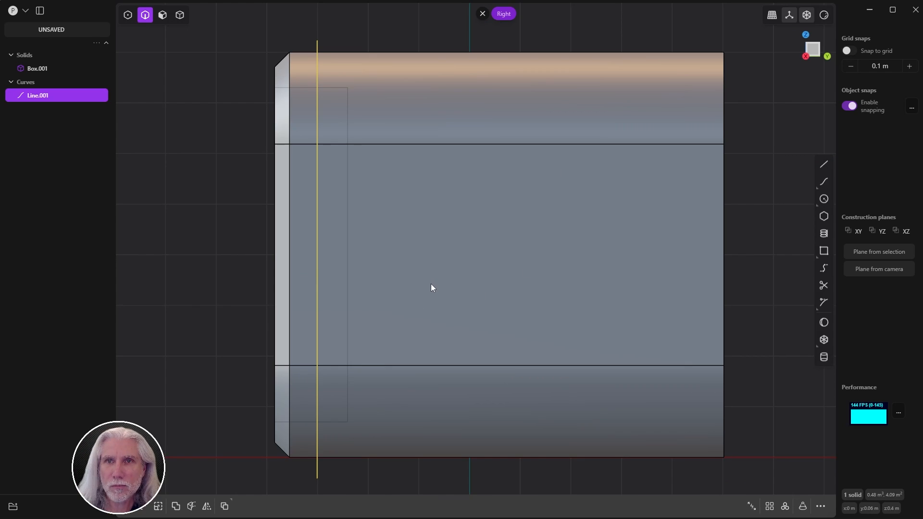
Step: Imprint the vertical line onto the box body with the Vector method along the X direction, bidirectionally
middle_click_drag(418, 286, 544, 340)
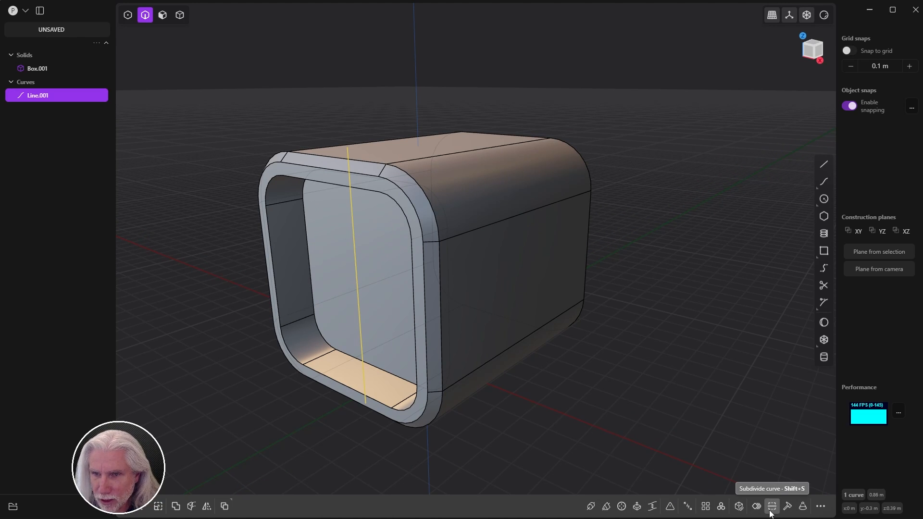
left_click(802, 507)
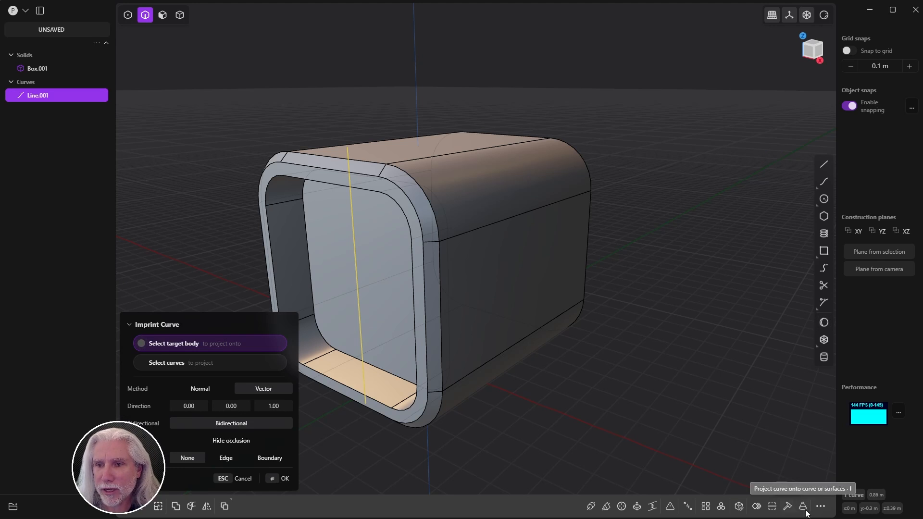
left_click(822, 508)
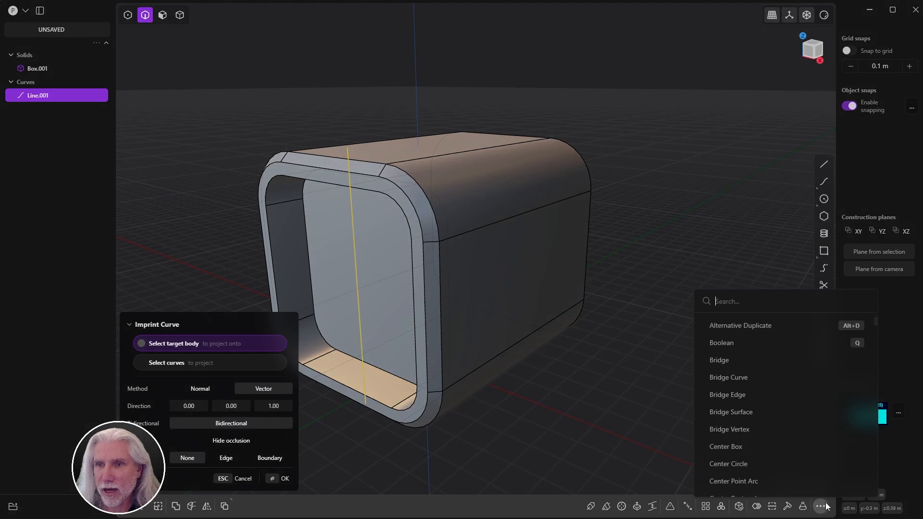
type("im")
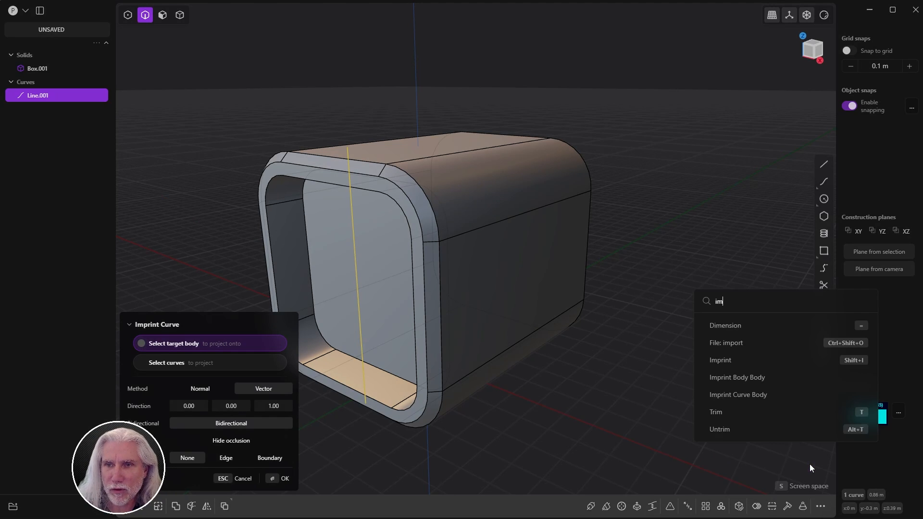
type("pr")
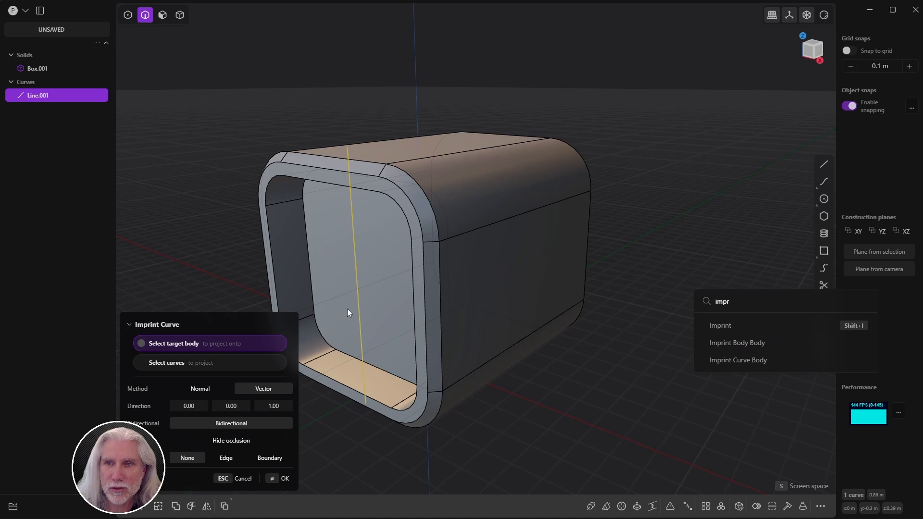
left_click(543, 336)
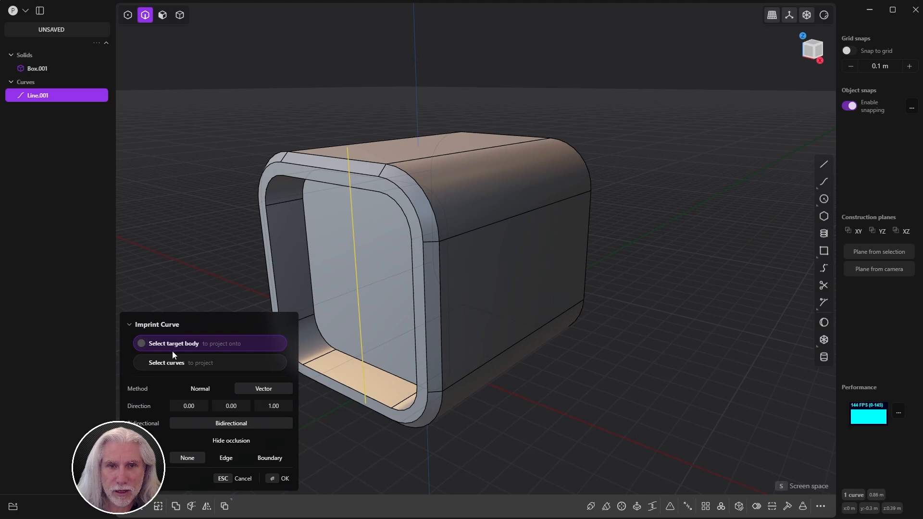
left_click(55, 99)
left_click(500, 273)
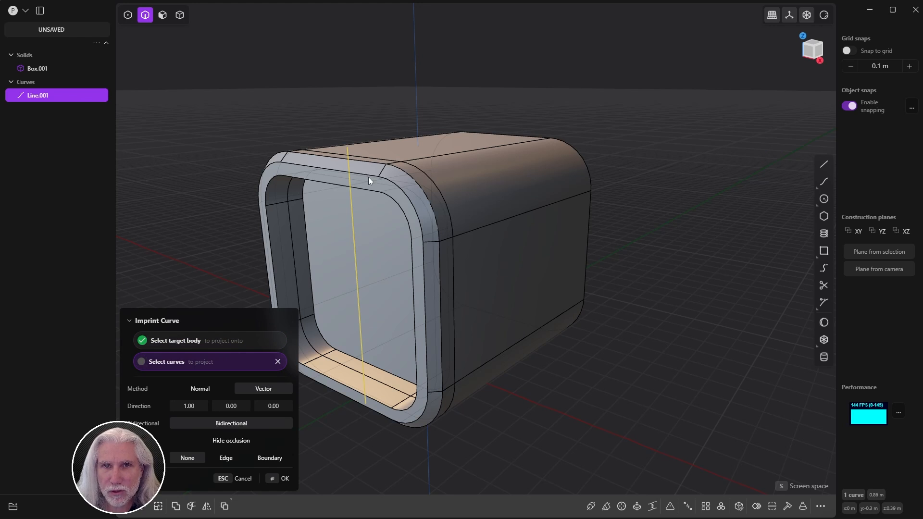
left_click(274, 481)
Step: Select the imprinted edge loop around the outside of the body, then the one inside the opening, to examine both
scroll(433, 192, "up", 4)
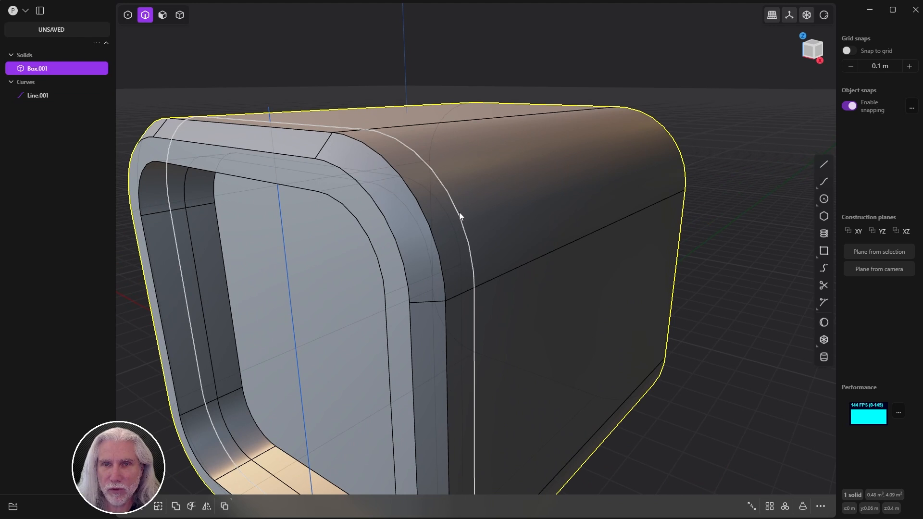
left_click(459, 216)
key("f")
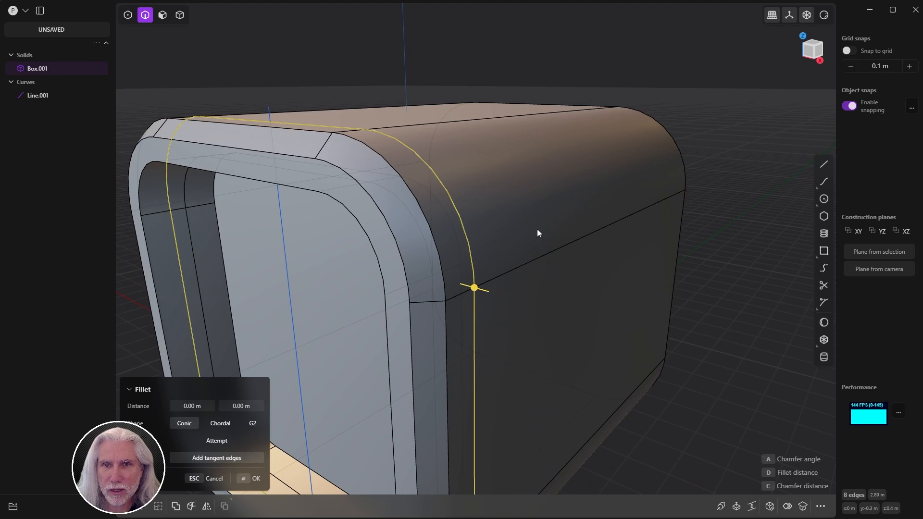
scroll(526, 237, "down", 5)
scroll(481, 245, "up", 3)
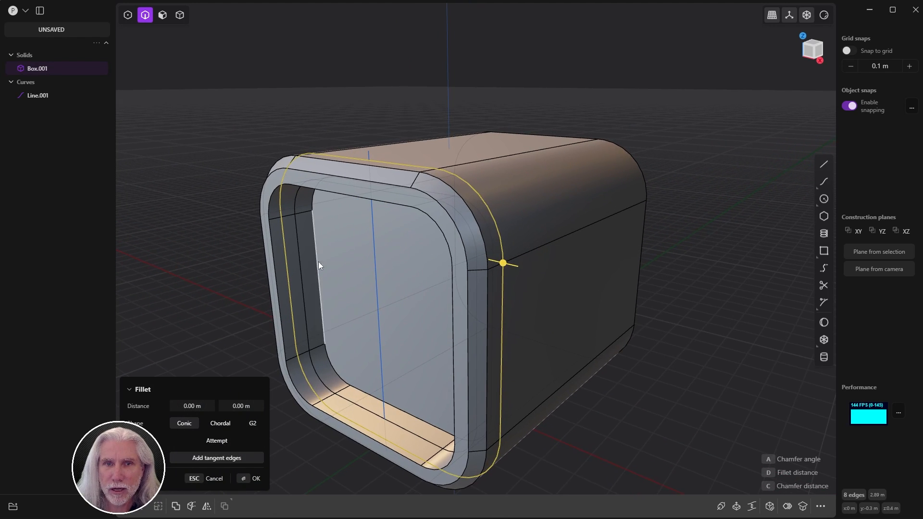
left_click(304, 276)
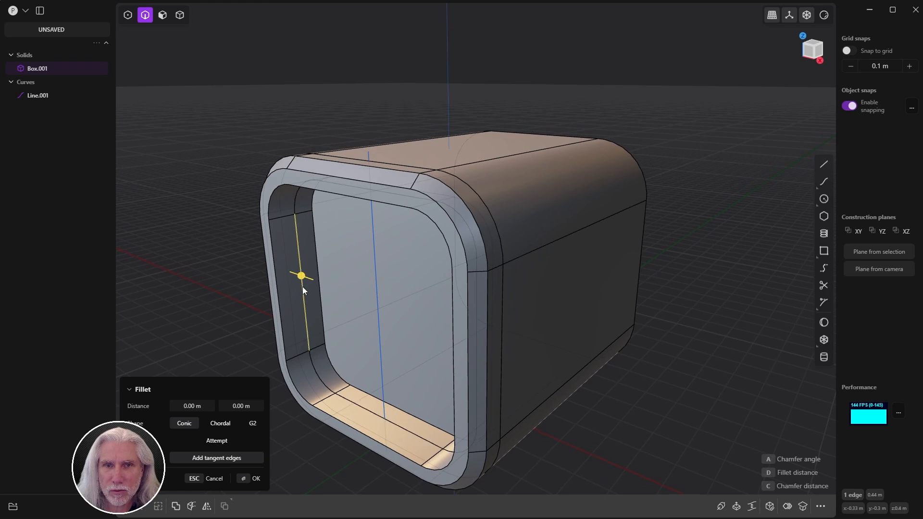
double_click(307, 328)
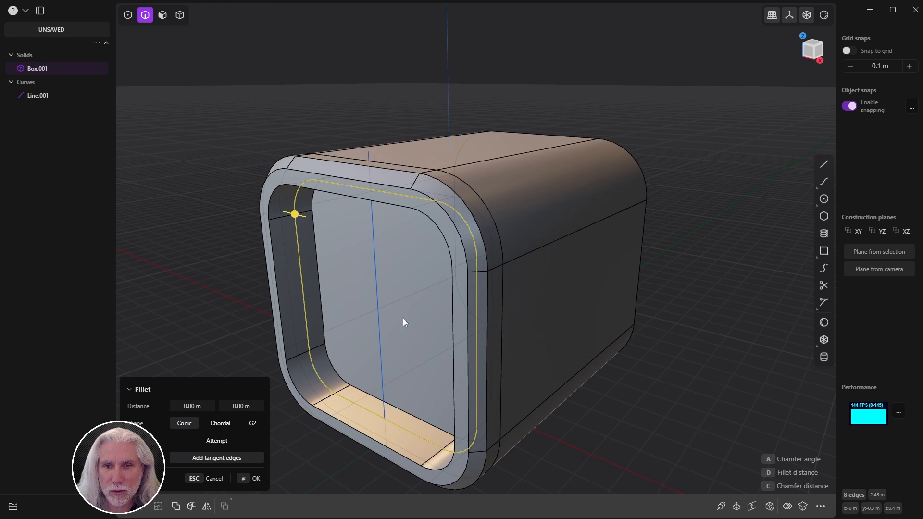
key("Escape")
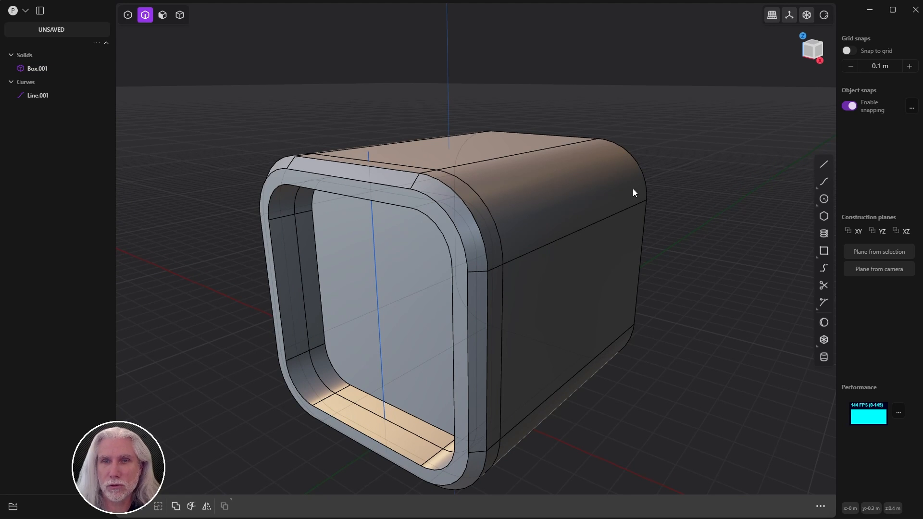
Step: In the right view, move the line about 0.034 m along negative Y, between the imprinted edge and the front chamfer
middle_click_drag(635, 189, 560, 278)
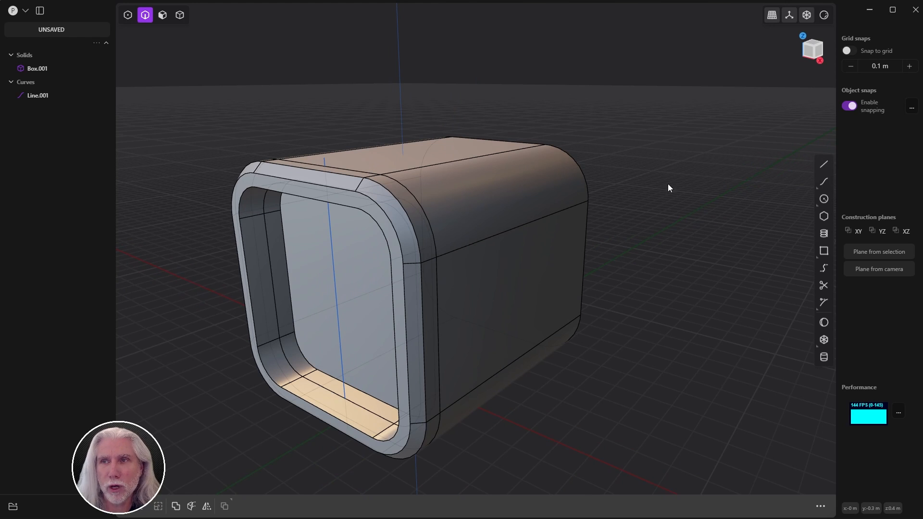
left_click(821, 61)
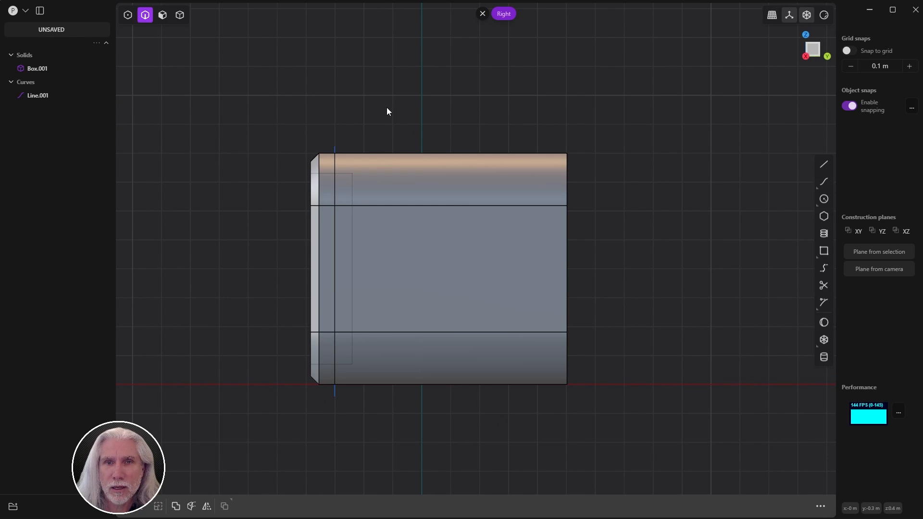
left_click(57, 96)
scroll(353, 274, "up", 5)
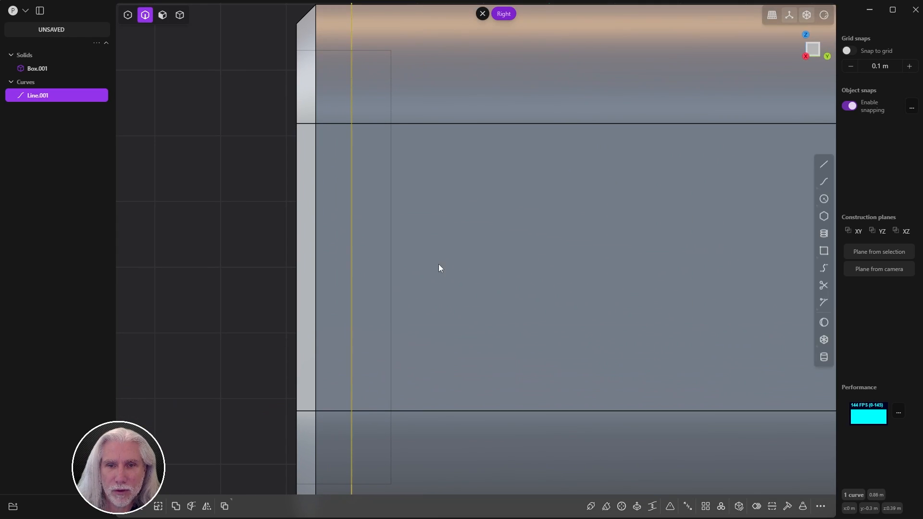
key("g")
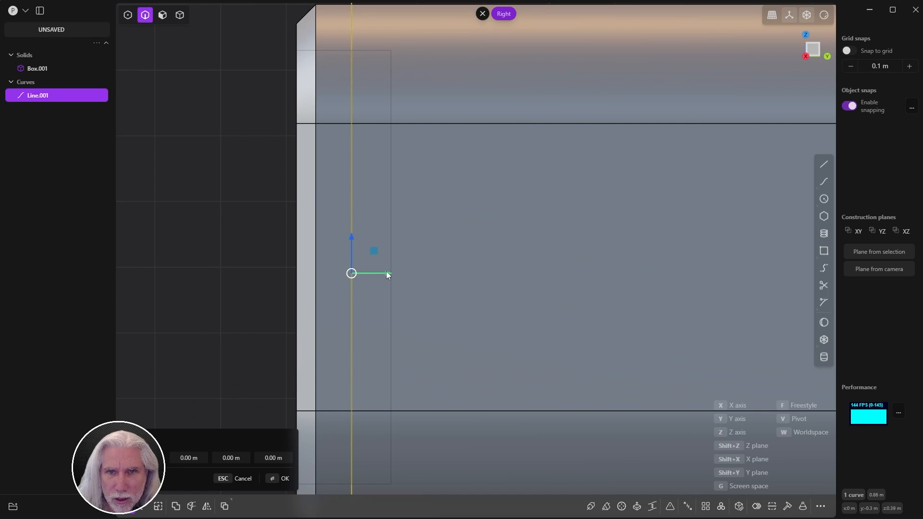
left_click_drag(386, 271, 366, 274)
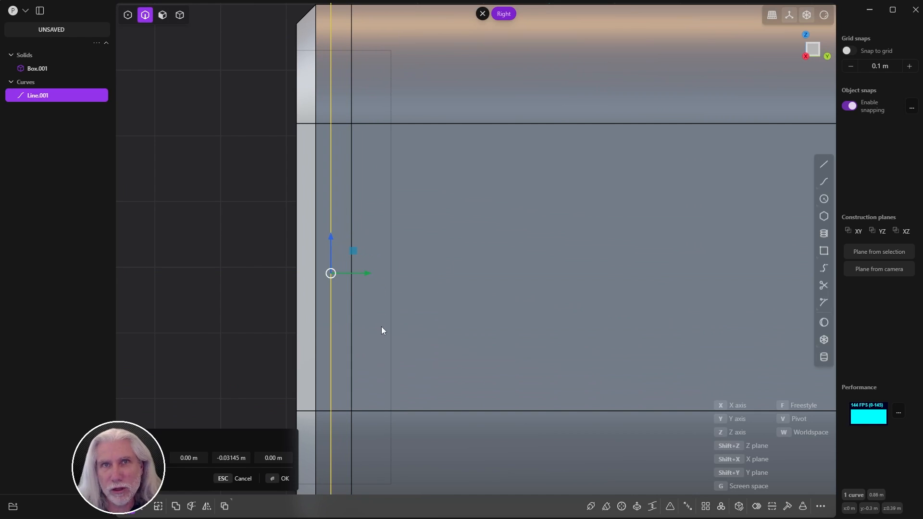
left_click_drag(364, 273, 362, 274)
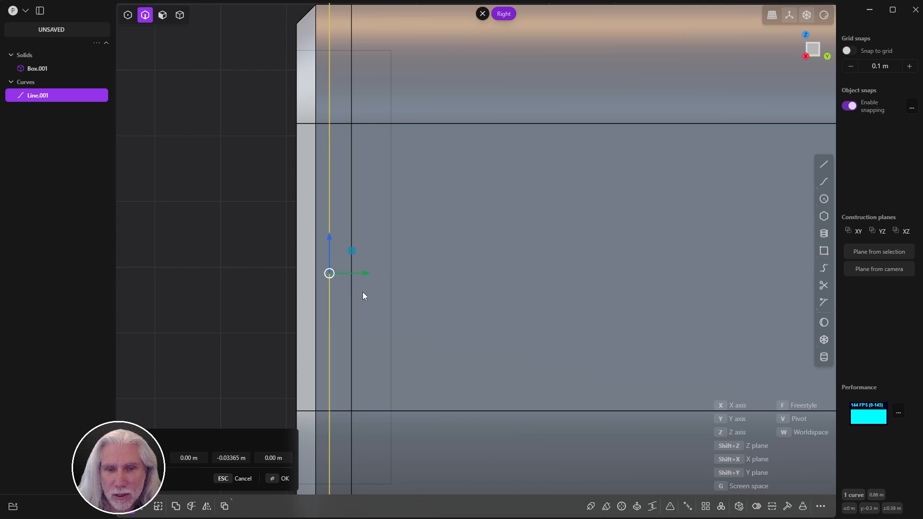
key("Return")
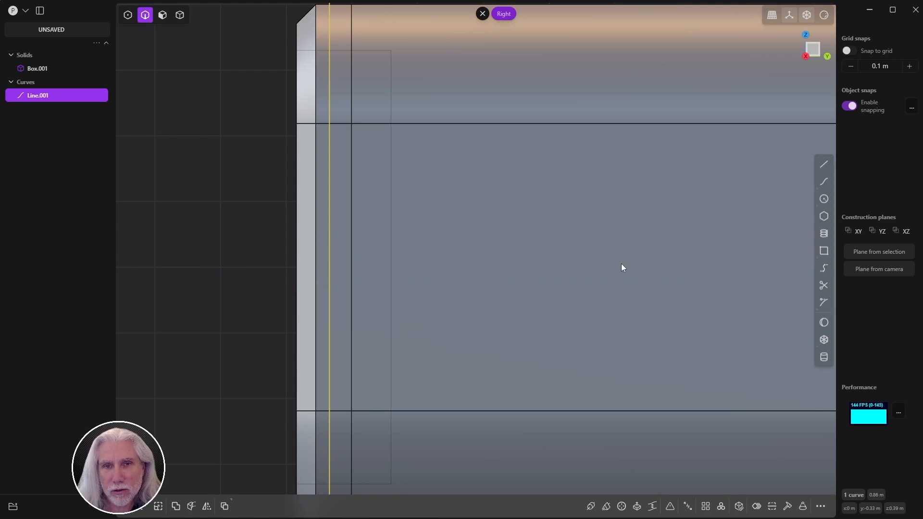
Step: Imprint the moved line onto the box body along the X direction as a second edge loop
middle_click_drag(541, 229, 476, 313)
key("i")
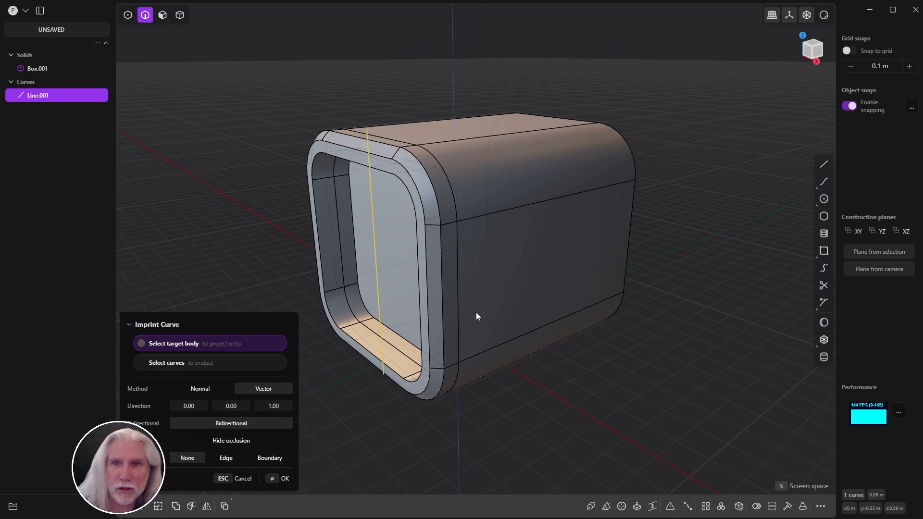
left_click(476, 315)
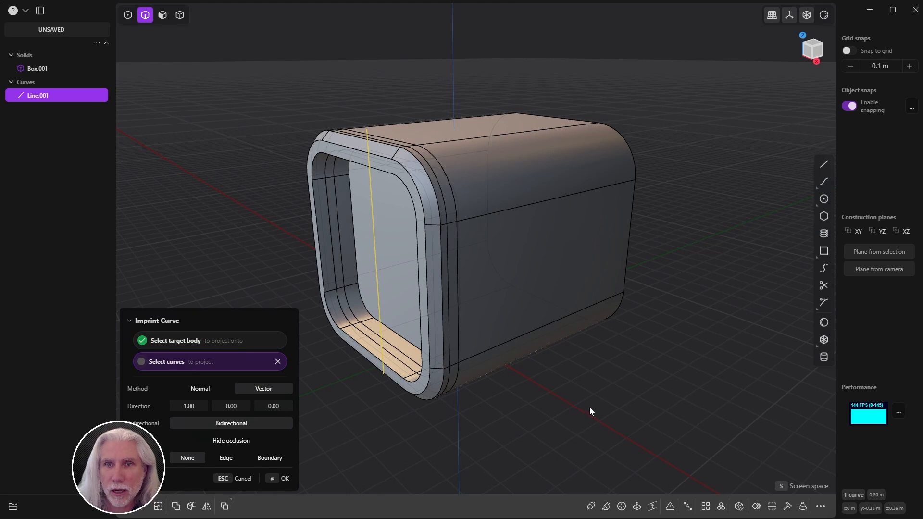
left_click(284, 478)
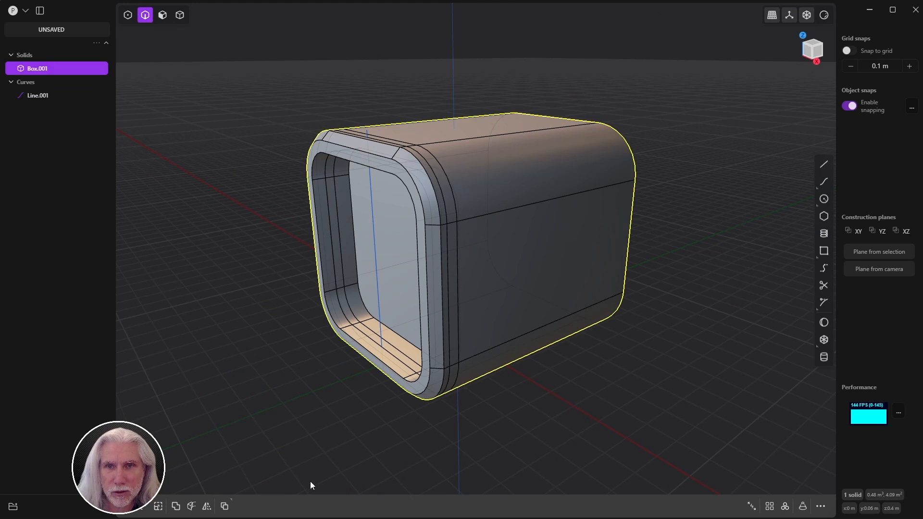
Step: Delete the construction line used for the imprints
middle_click_drag(541, 263, 515, 270)
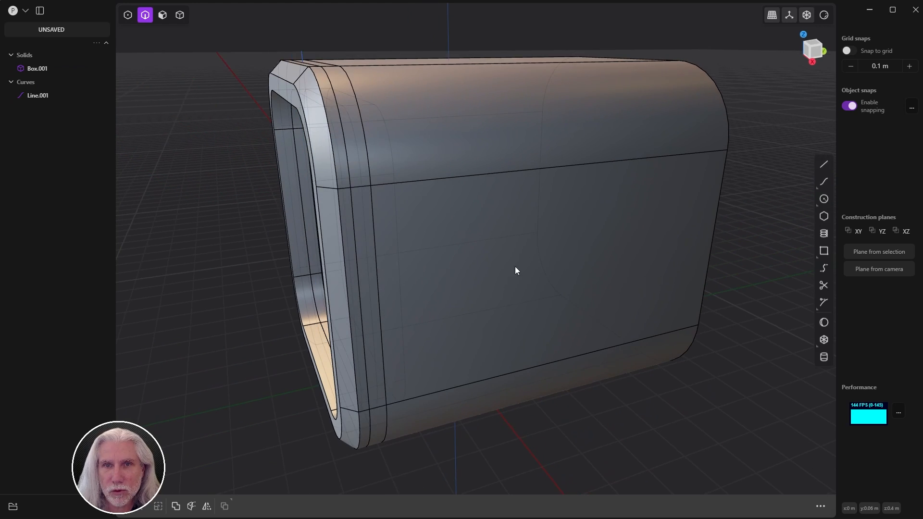
middle_click_drag(361, 244, 511, 274)
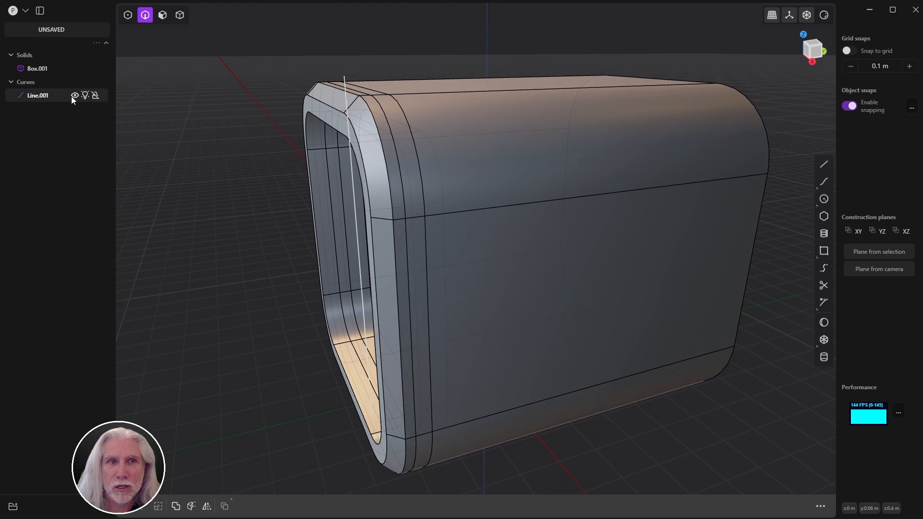
left_click(70, 96)
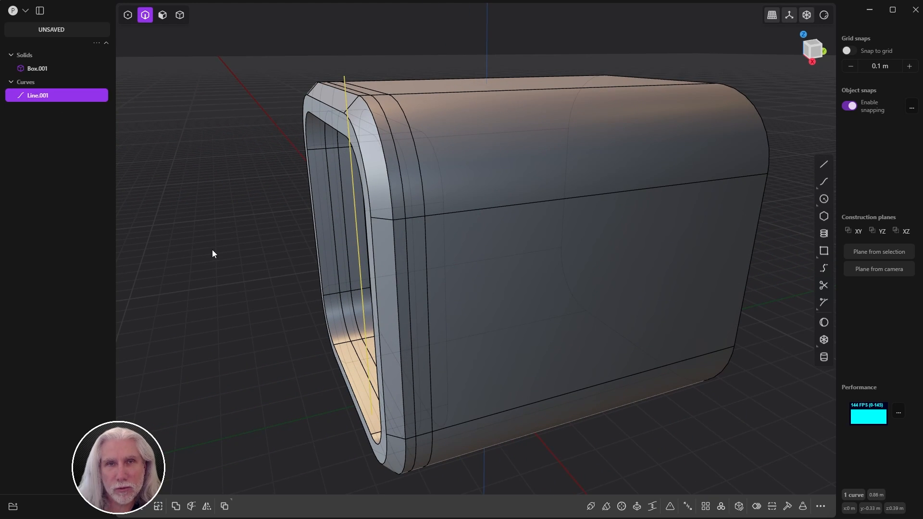
key("Delete")
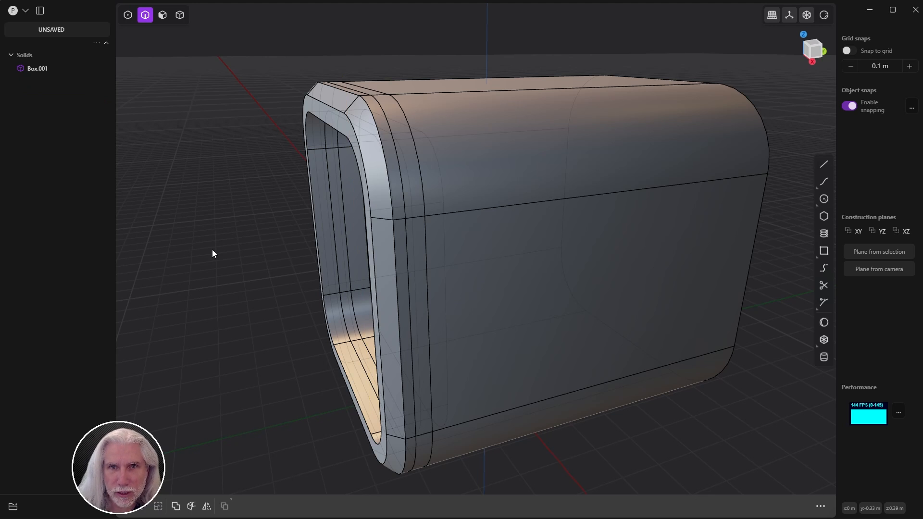
Step: Select the side, upper corner and top faces of the narrow band between the two imprinted edge loops
middle_click_drag(521, 235, 517, 234)
key("3")
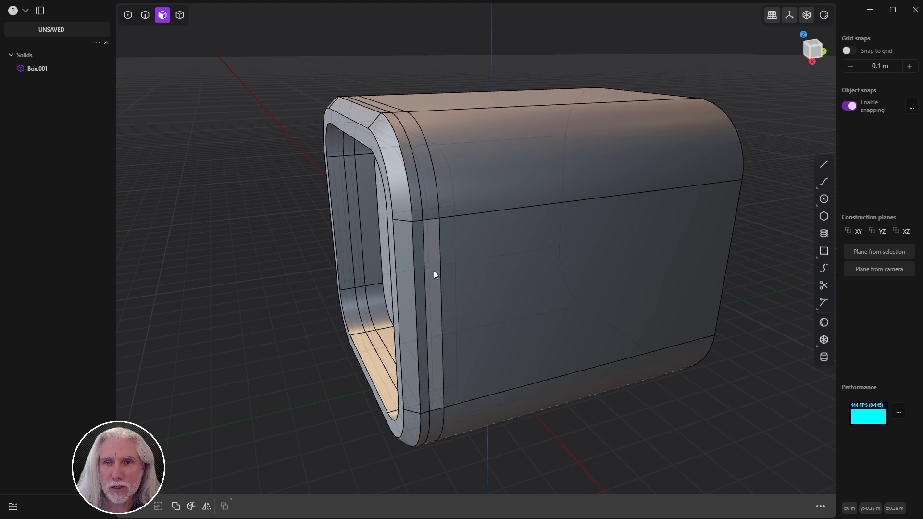
left_click(434, 276)
left_click(428, 206, "shift")
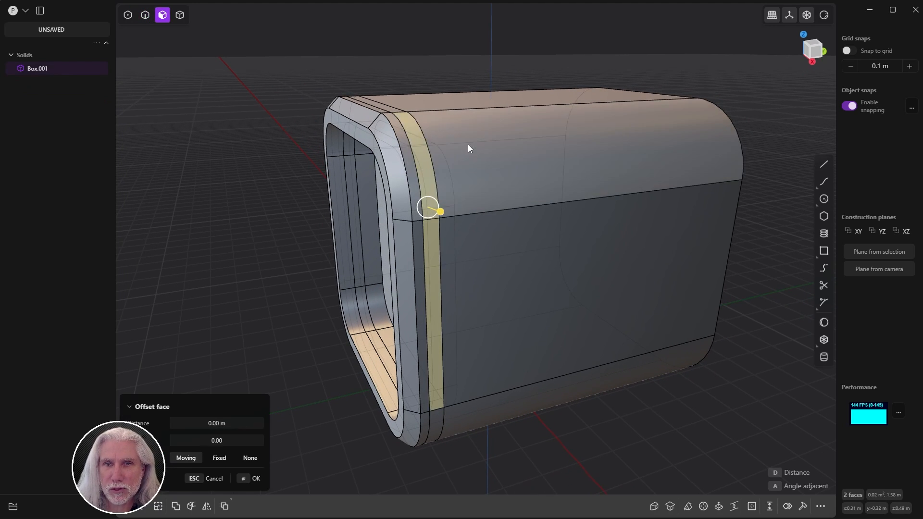
middle_click_drag(468, 146, 502, 265, "shift")
left_click(459, 126, "shift")
middle_click_drag(202, 245, 356, 243)
middle_click_drag(288, 244, 357, 233)
left_click(357, 233, "shift")
left_click(356, 293, "shift")
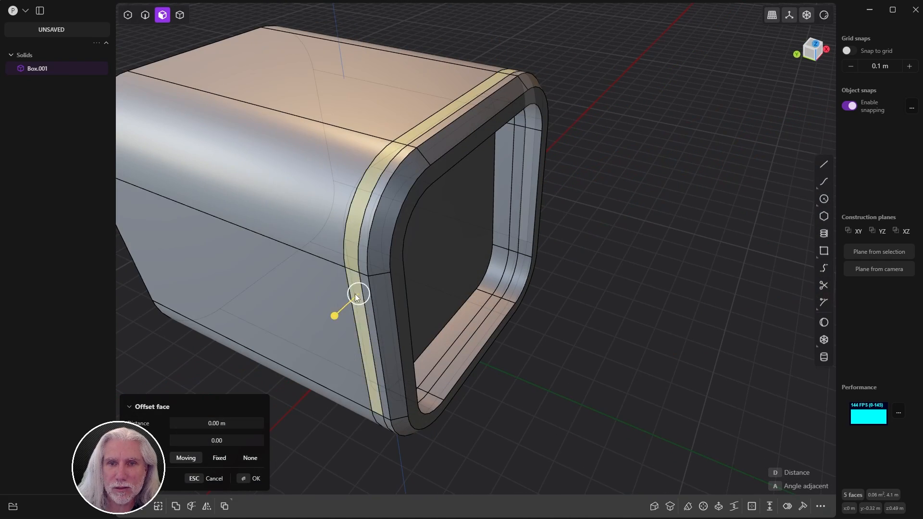
Step: Hide the grid and axes, and add the band's bottom and lower corner faces to complete the eight-face ring selection
middle_click_drag(346, 394, 406, 221)
left_click(386, 242, "shift")
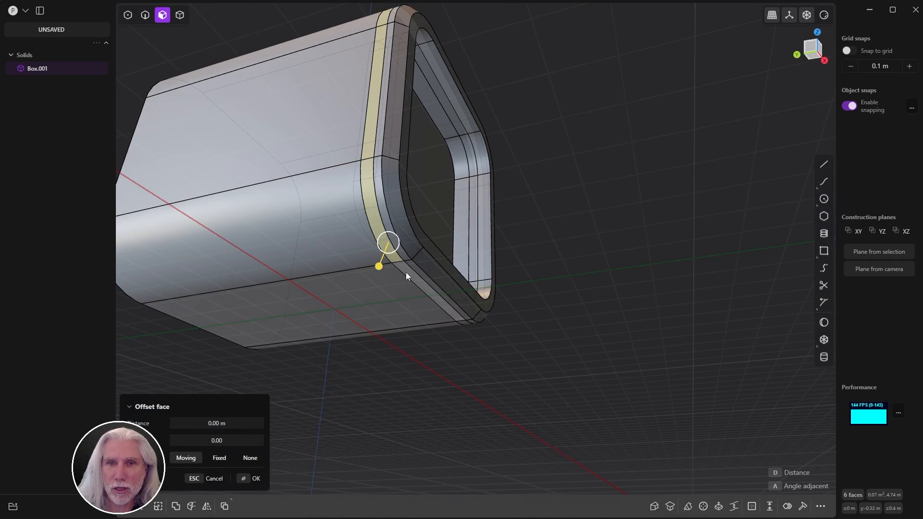
left_click(407, 272, "shift")
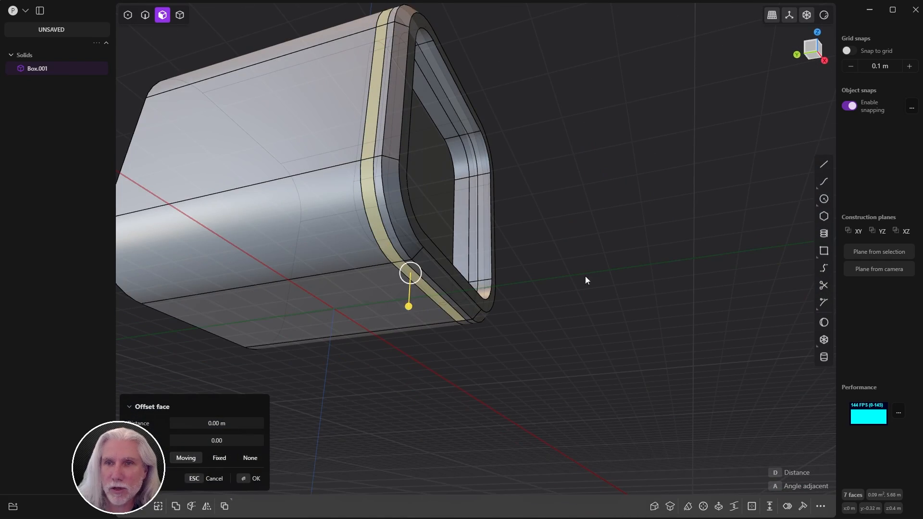
left_click(791, 17)
middle_click_drag(634, 239, 189, 389)
left_click(510, 239, "shift")
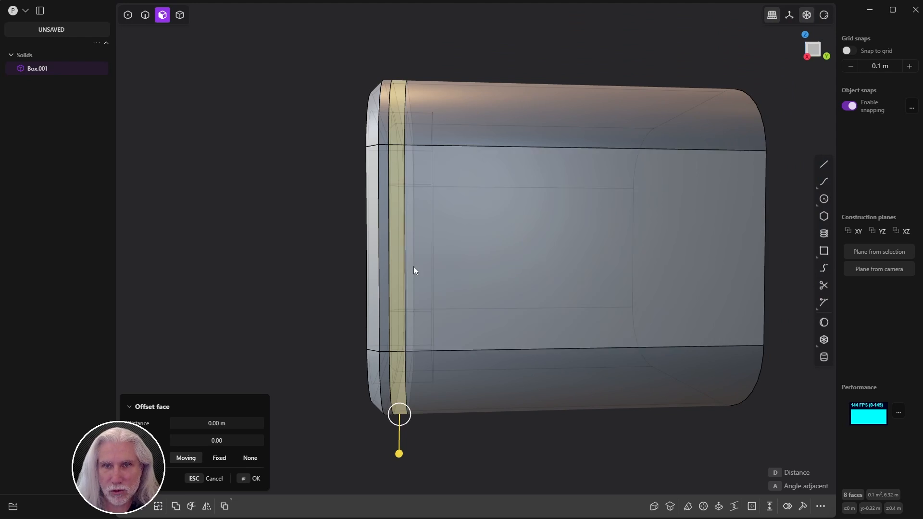
middle_click_drag(414, 268, 591, 344)
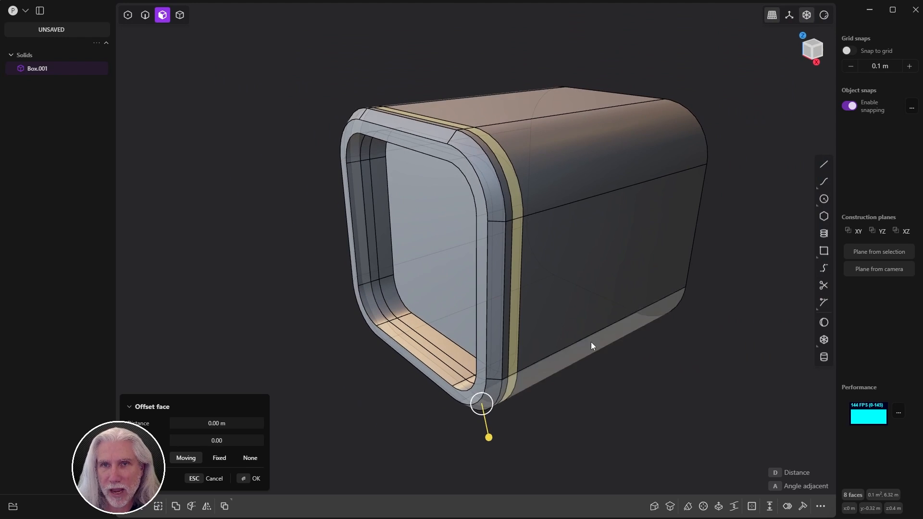
Step: Offset the eight selected band faces inward to cut a shallow groove around the body behind the front rim
left_click_drag(488, 437, 488, 433)
scroll(535, 219, "up", 3)
scroll(510, 226, "down", 3)
middle_click_drag(501, 236, 463, 293)
left_click_drag(522, 417, 521, 408)
middle_click_drag(521, 407, 539, 373)
scroll(539, 373, "up", 2)
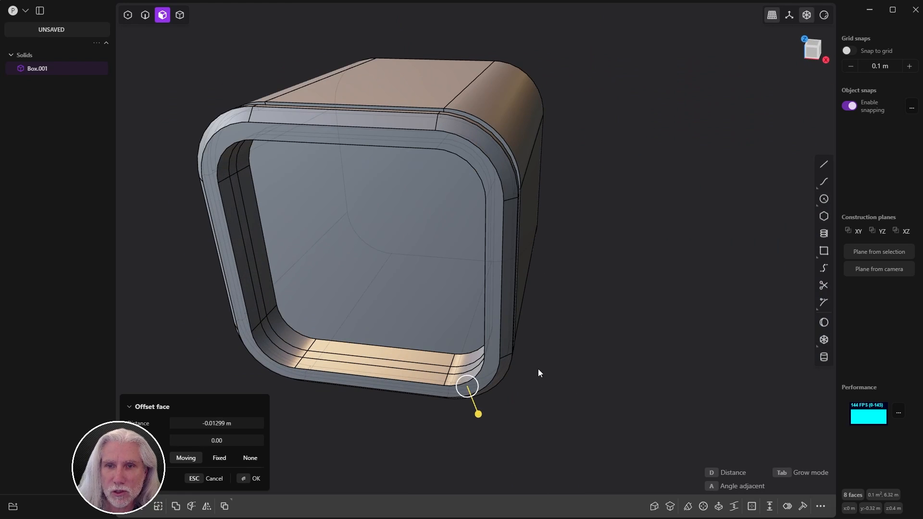
left_click_drag(480, 417, 455, 379)
mouse_move(455, 379)
middle_mouse_down()
mouse_move(325, 382)
mouse_move(269, 355)
mouse_move(294, 368)
mouse_move(492, 405)
mouse_move(545, 385)
mouse_move(366, 368)
mouse_move(462, 385)
middle_mouse_up()
scroll(538, 384, "down", 3)
left_click_drag(463, 386, 470, 439)
middle_click_drag(470, 439, 448, 422)
left_click_drag(457, 422, 461, 425)
left_click(248, 478)
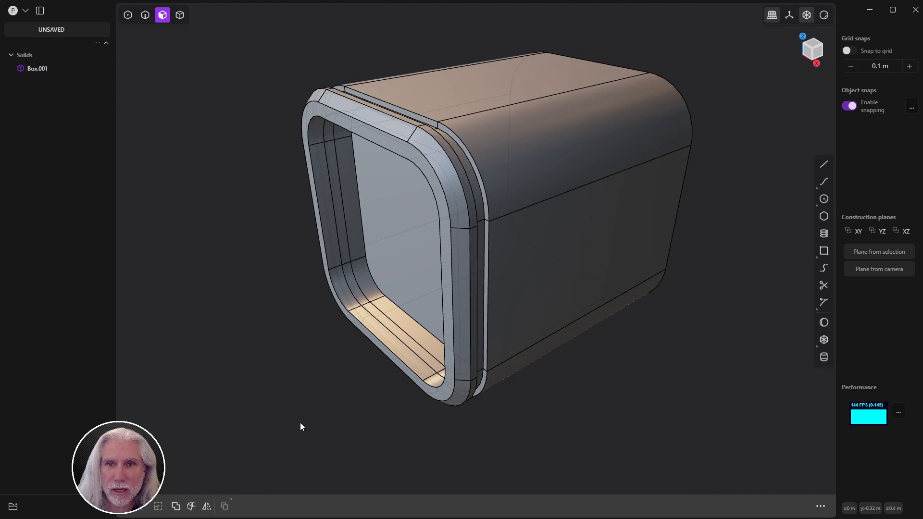
Step: Examine the groove behind the front rim up close and from several angles
middle_click_drag(300, 422, 250, 346)
scroll(409, 185, "up", 3)
middle_click_drag(440, 193, 504, 180)
scroll(495, 209, "down", 2)
scroll(431, 226, "up", 3)
scroll(432, 226, "down", 4)
scroll(538, 185, "down", 2)
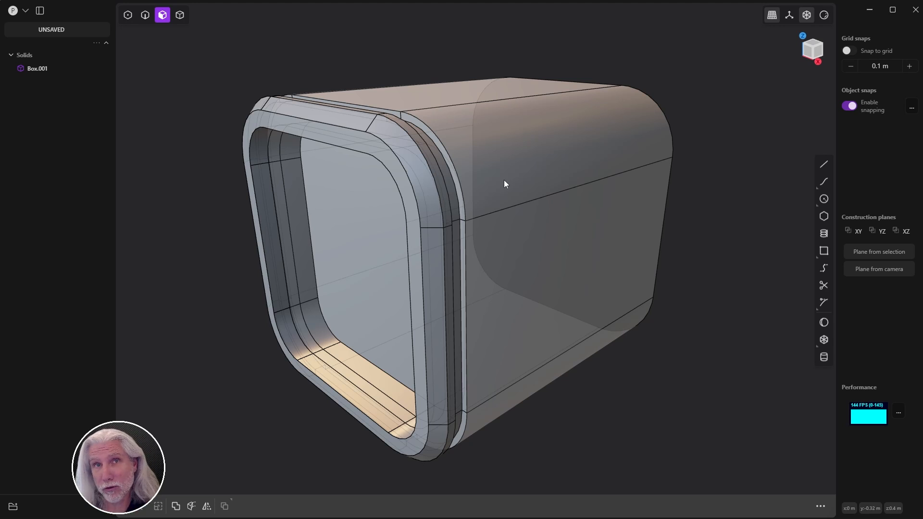
scroll(462, 175, "up", 4)
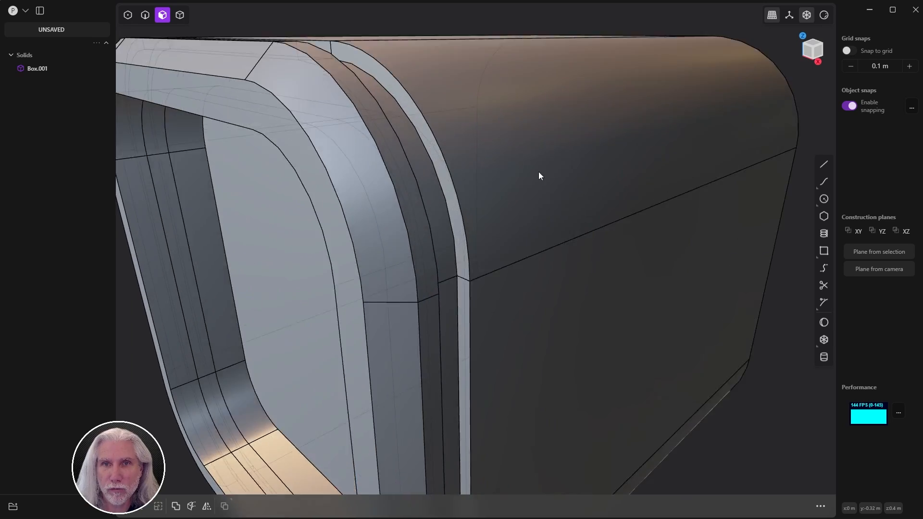
middle_click_drag(538, 172, 516, 204)
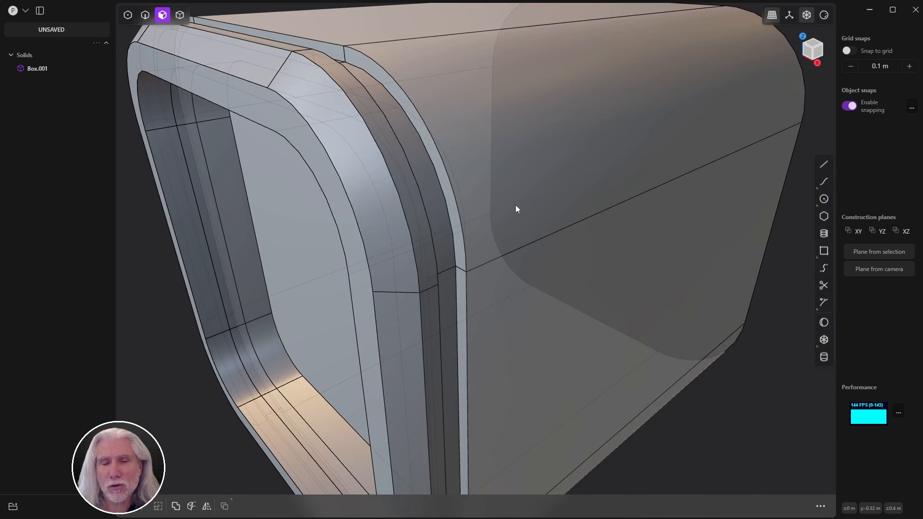
Step: Compare the whole body with the "Electro" gun reference image in the browser, and return to Plasticity
scroll(485, 174, "down", 10)
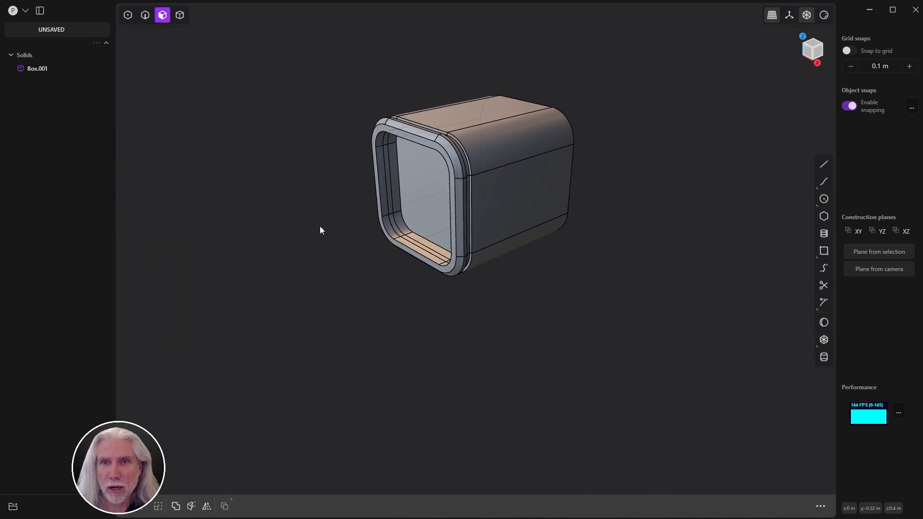
scroll(336, 225, "up", 3)
middle_click_drag(354, 220, 429, 230, "shift")
scroll(466, 211, "down", 2)
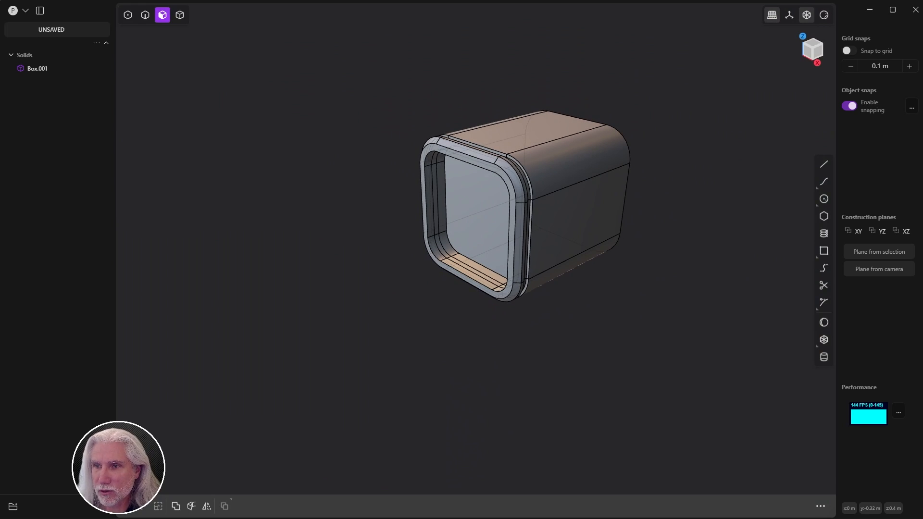
key("alt+Tab")
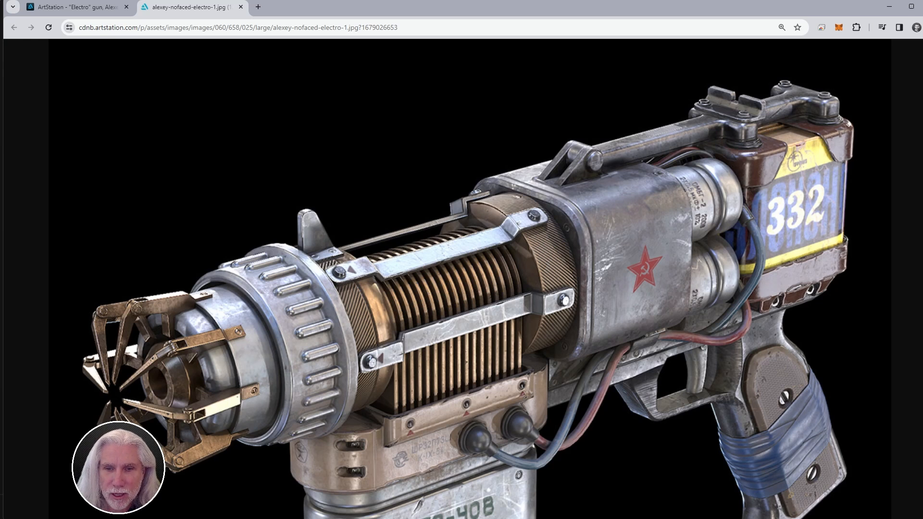
key("alt+Tab")
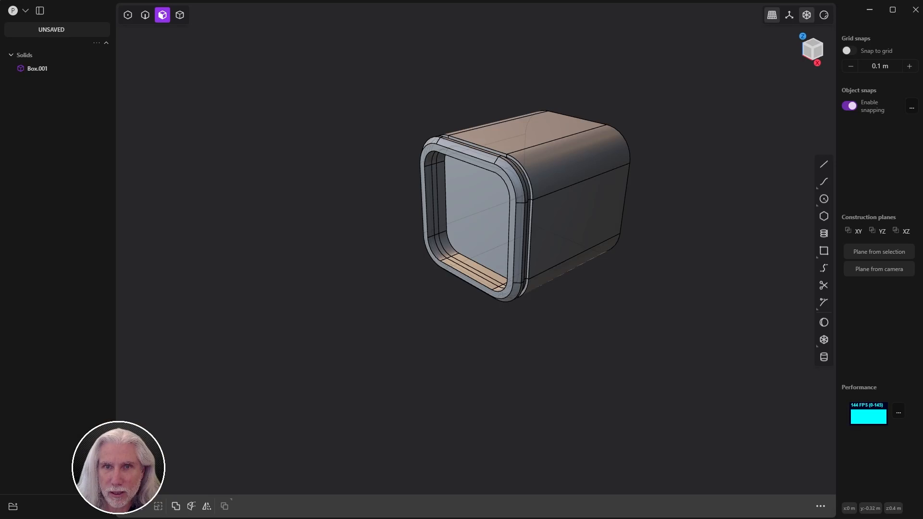
Step: Fillet the outer edge loops on both sides of the groove by about 0.0033 m
scroll(532, 184, "up", 6)
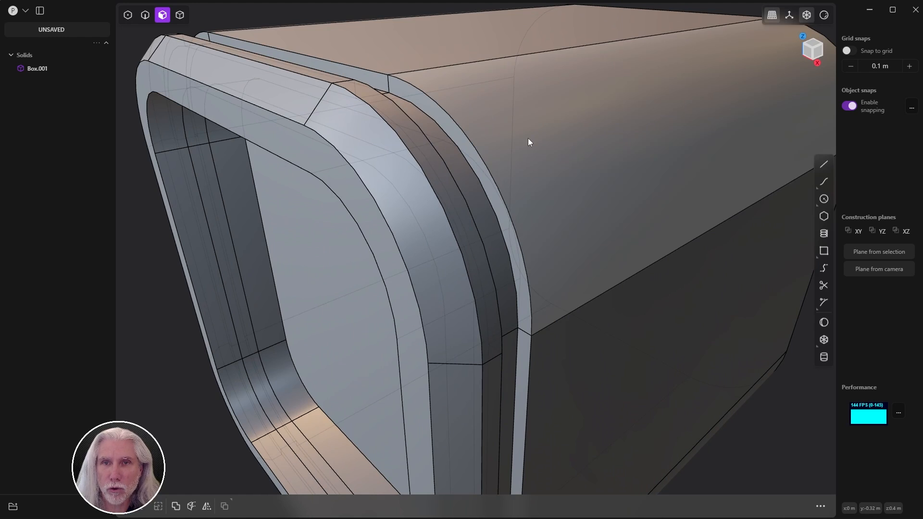
key("2")
scroll(505, 159, "down", 1)
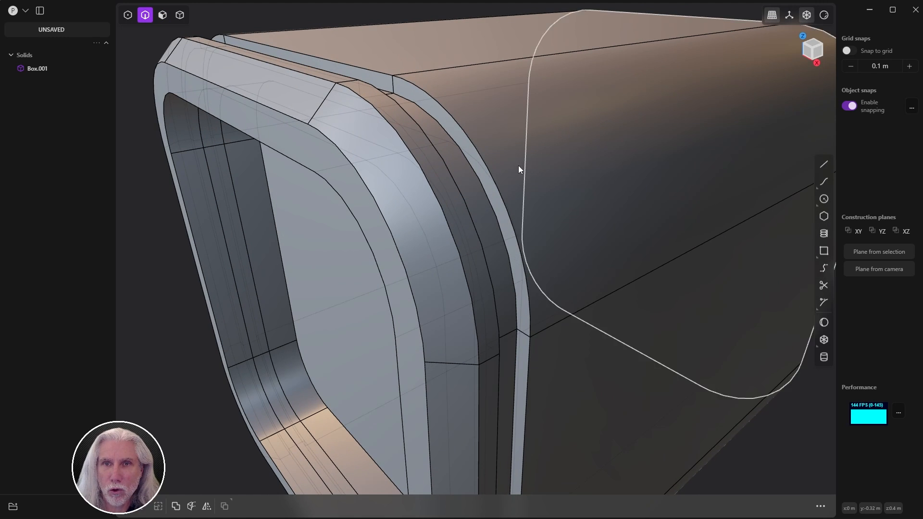
double_click(488, 167)
key("f")
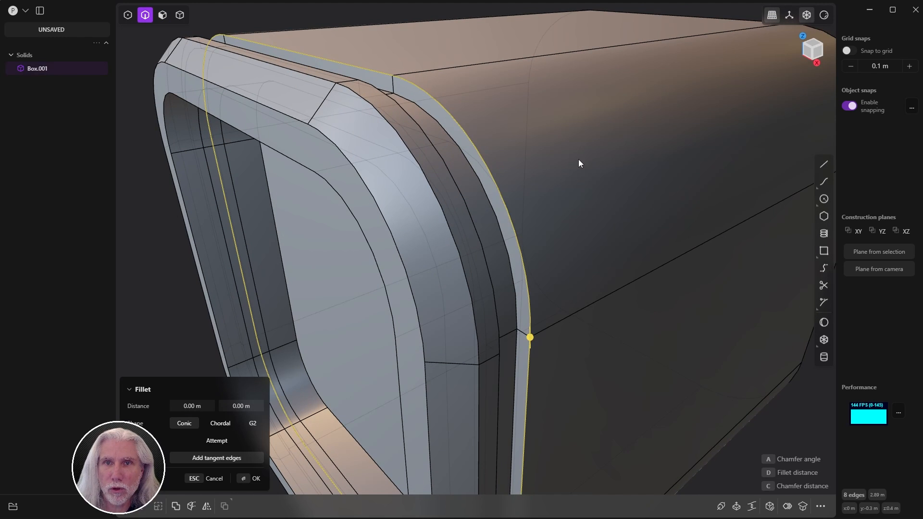
middle_click_drag(574, 163, 492, 155)
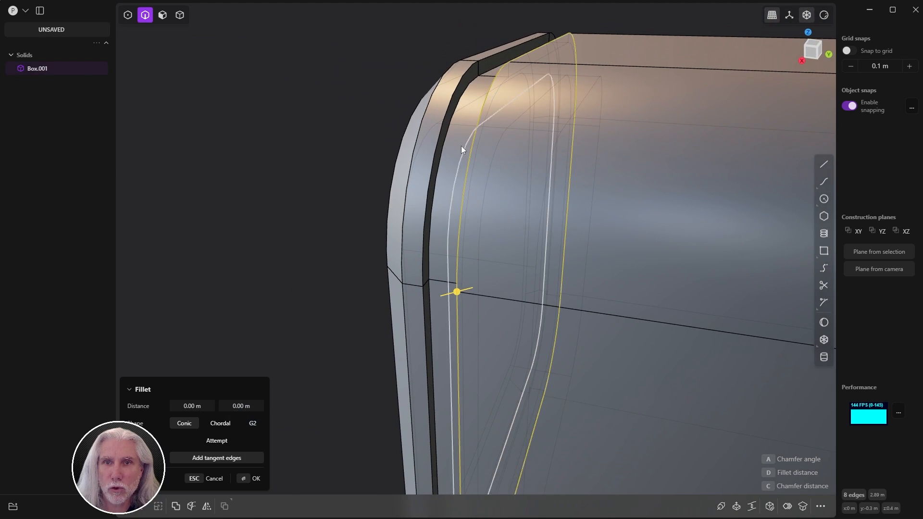
double_click(435, 161)
middle_click_drag(304, 186, 518, 258)
left_click_drag(428, 294, 436, 294)
middle_click_drag(567, 198, 591, 180)
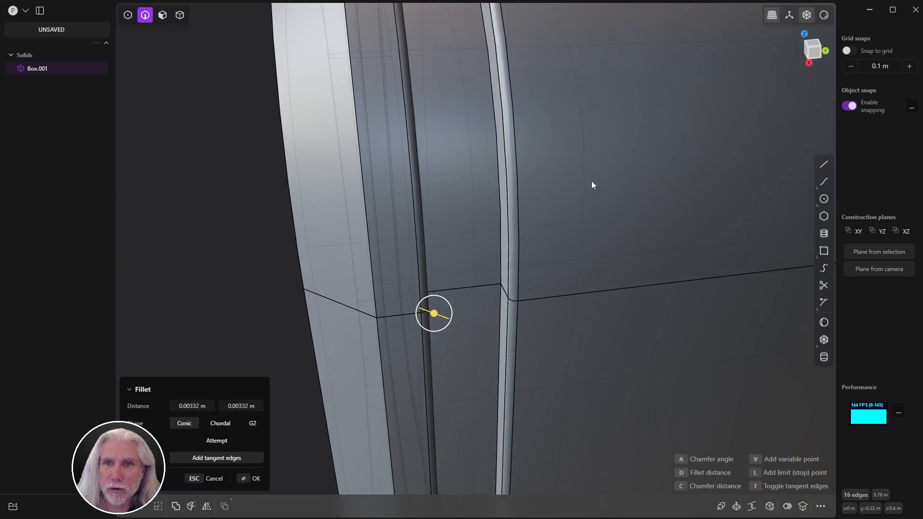
scroll(592, 181, "down", 6)
left_click(255, 479)
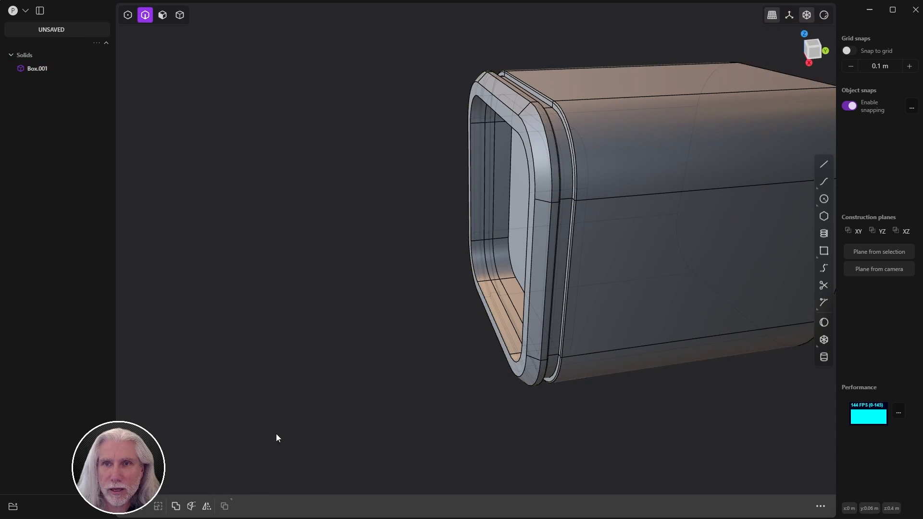
Step: Fillet the complete edge loop around the body's rear face by about 0.0206 m
middle_click_drag(276, 433, 346, 311)
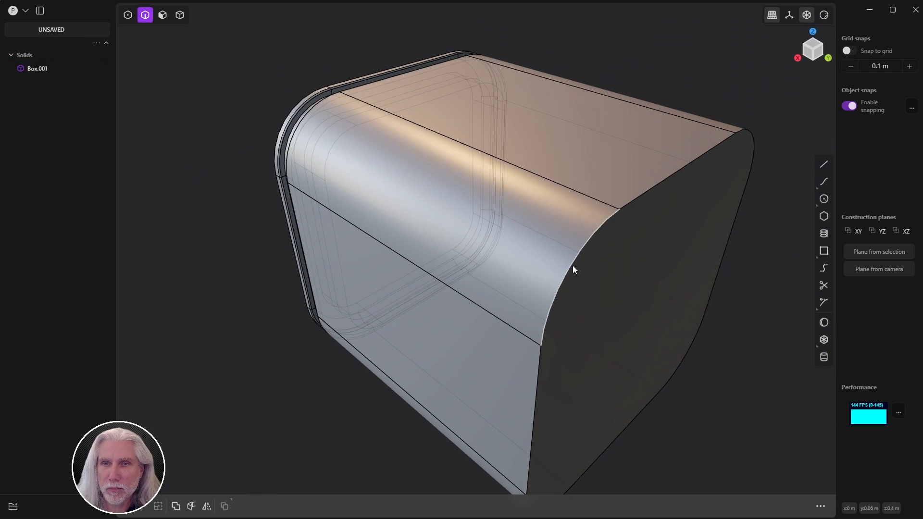
key("alt")
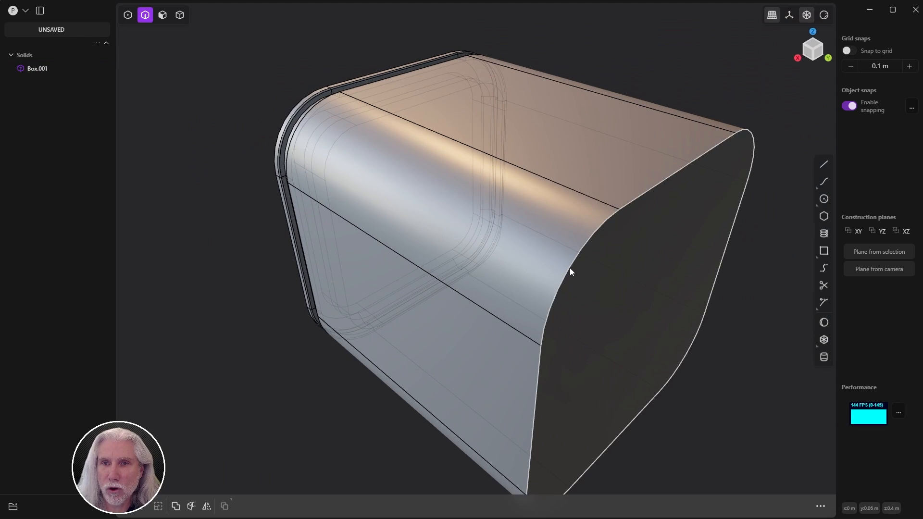
left_click(571, 272, "alt")
key("f")
left_click_drag(619, 210, 632, 238)
middle_click_drag(633, 238, 588, 293)
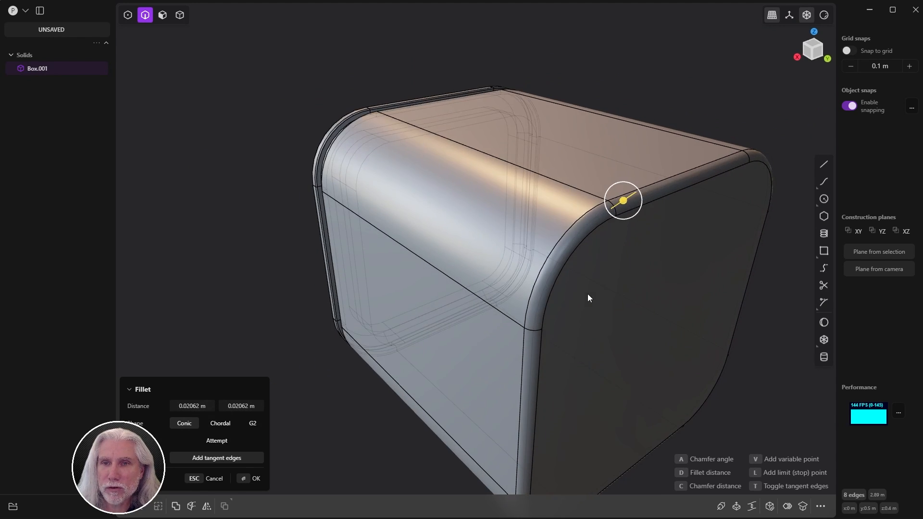
Step: Set the rear edge fillet to 0.00332 m, matching the fillets along the front groove
scroll(616, 270, "up", 5)
scroll(616, 268, "down", 3)
middle_click_drag(454, 268, 599, 250)
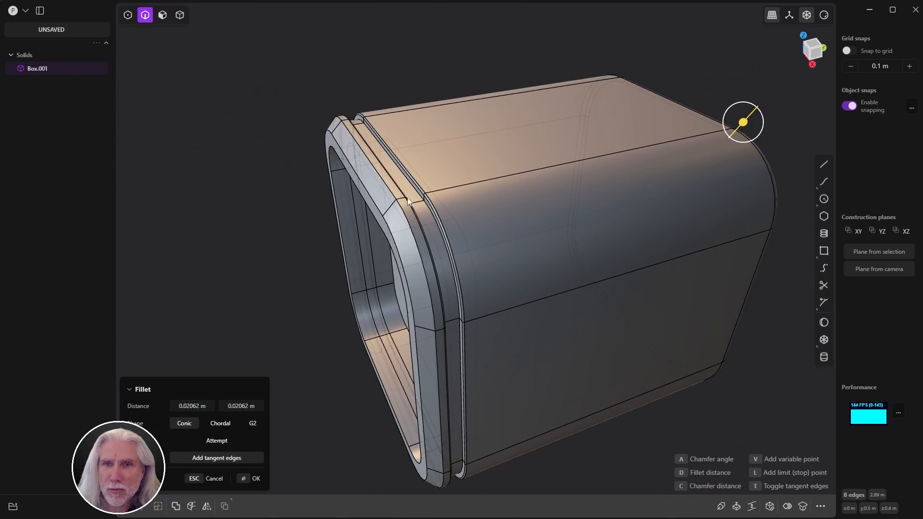
scroll(423, 202, "up", 10)
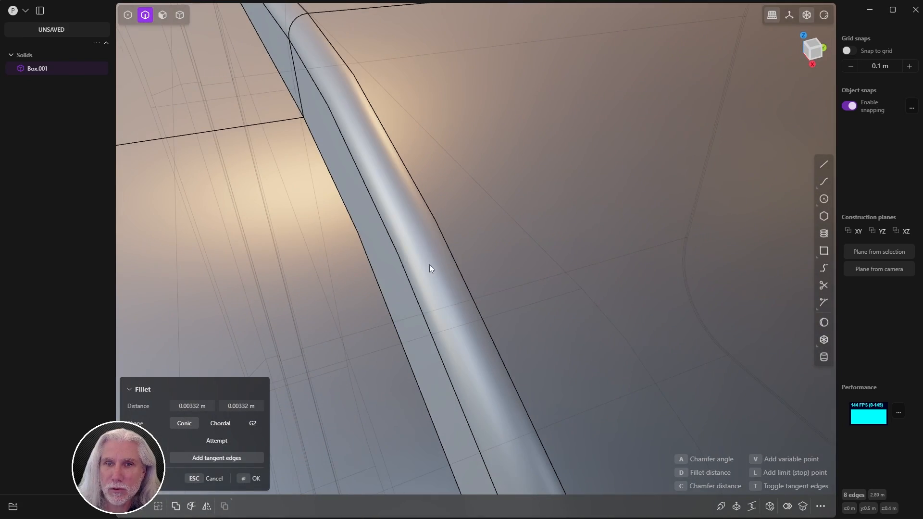
scroll(642, 238, "down", 10)
middle_click_drag(499, 262, 540, 226)
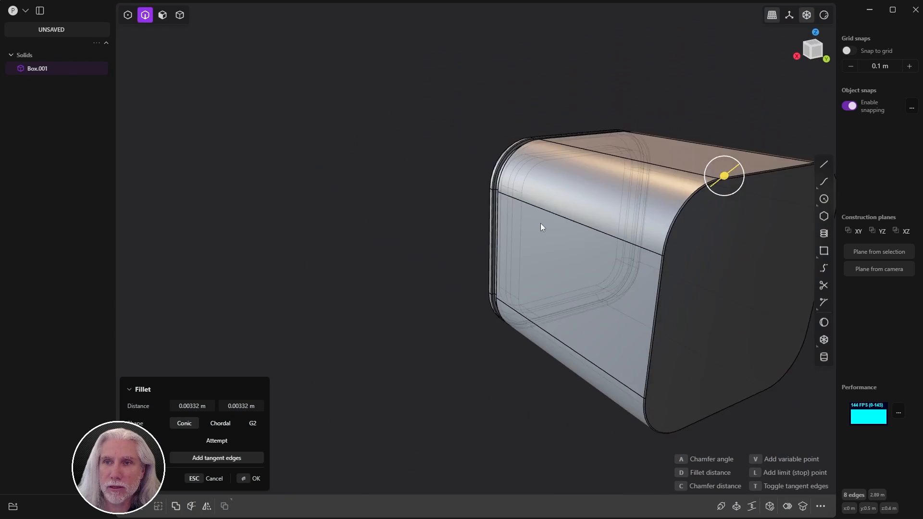
Step: Inspect the rear fillet, front groove and opening, and accept the fillet on the rear edge loop
scroll(662, 204, "up", 5)
scroll(758, 198, "down", 4)
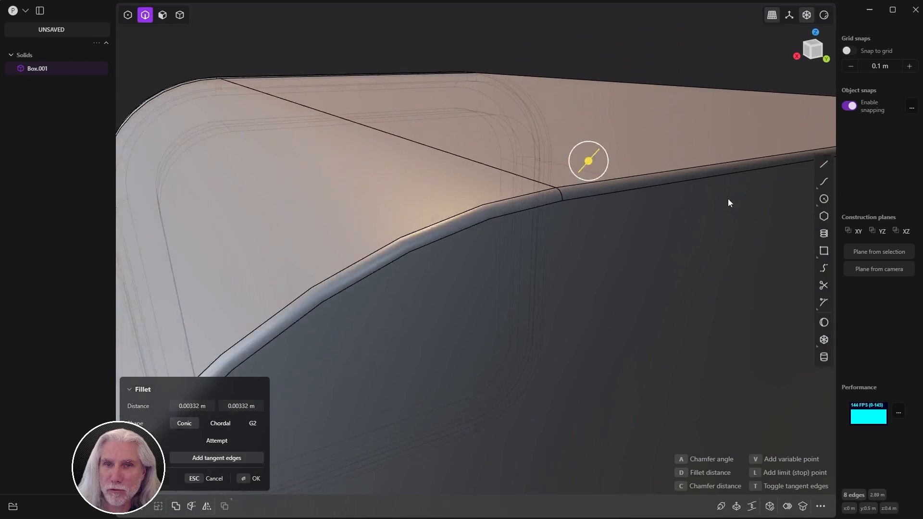
scroll(470, 250, "down", 3)
middle_click_drag(471, 250, 576, 240)
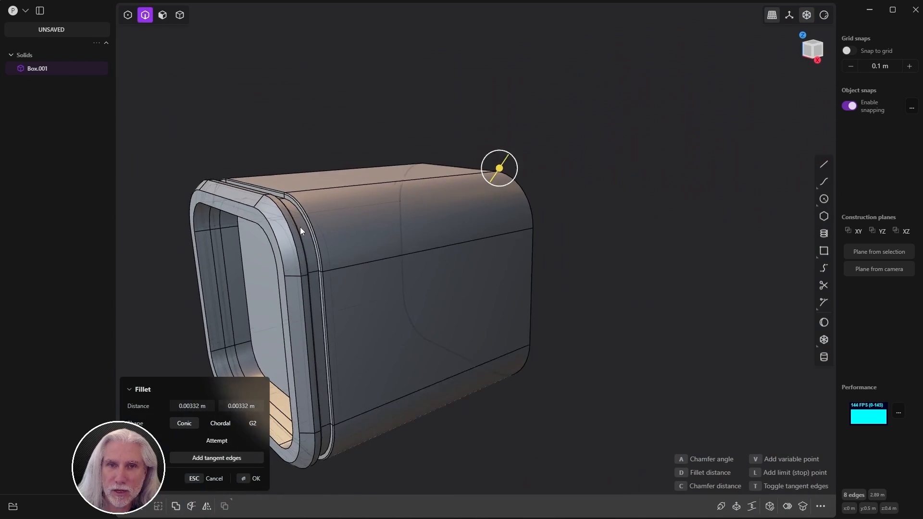
scroll(414, 222, "up", 10)
scroll(415, 218, "down", 10)
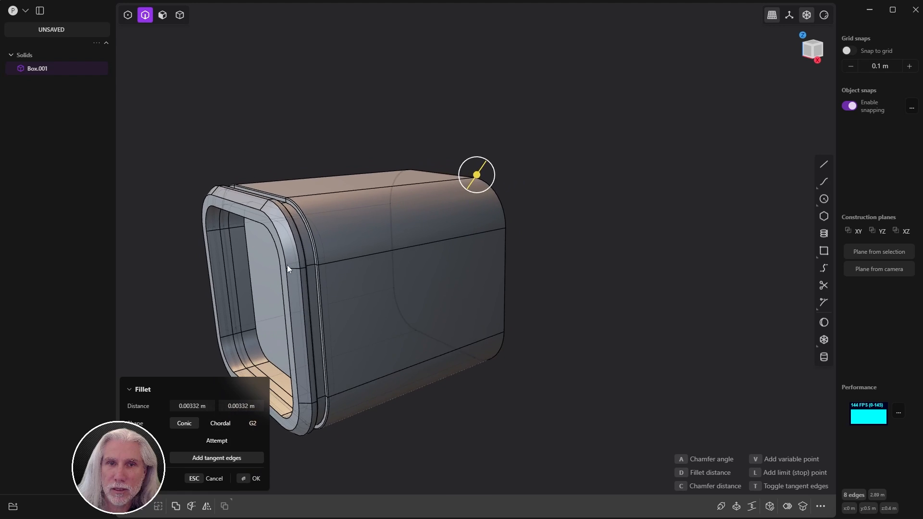
middle_click_drag(315, 255, 352, 217)
scroll(426, 193, "up", 10)
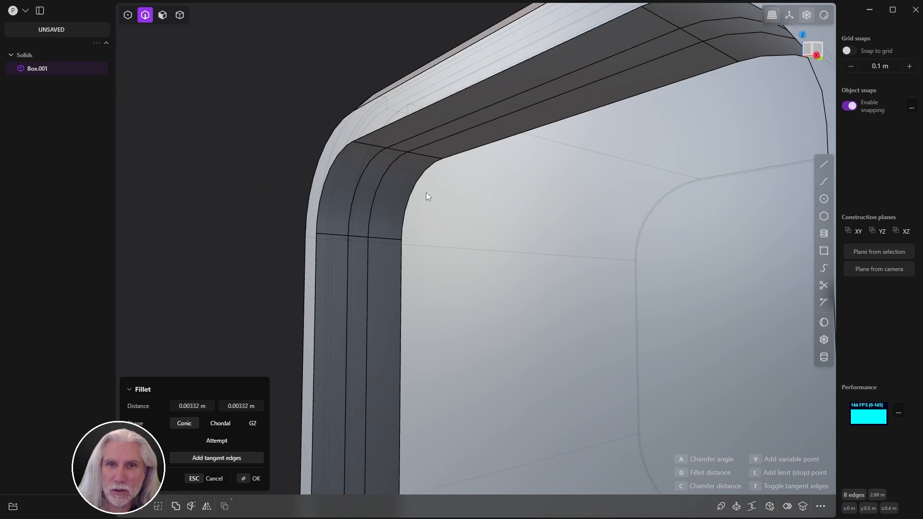
scroll(522, 200, "down", 8)
middle_click_drag(521, 200, 330, 243)
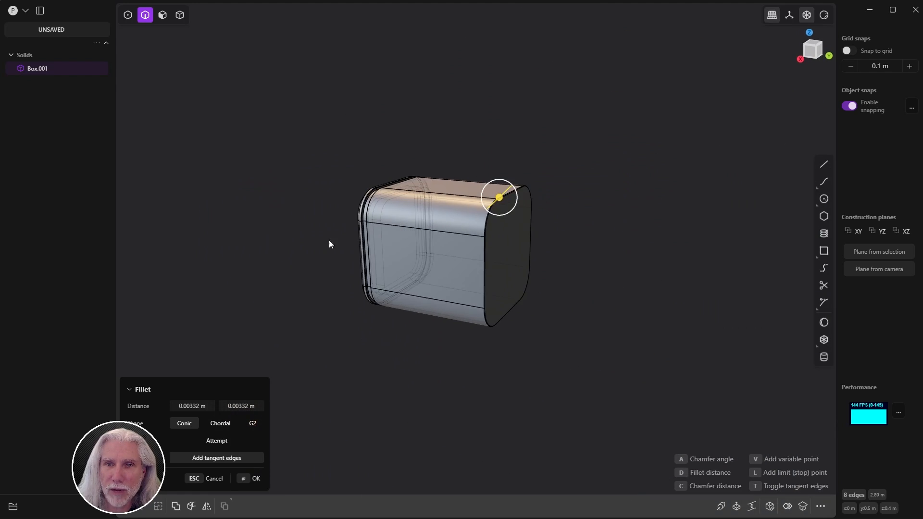
scroll(408, 238, "up", 3)
left_click(256, 479)
left_click(272, 472)
Step: Offset the outline of the body's flat rear face inward by about 0.032 m
middle_click_drag(272, 471, 373, 354)
middle_click_drag(430, 318, 346, 317)
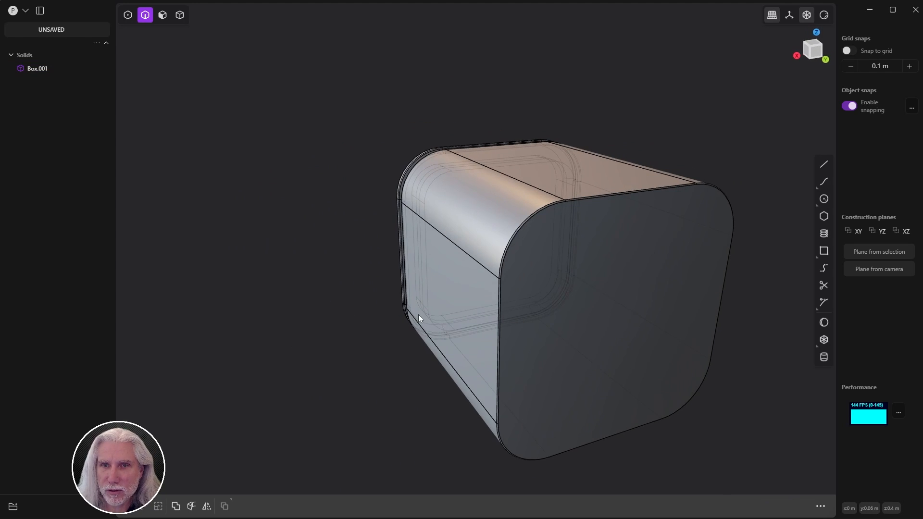
key("3")
left_click(590, 322)
key("o")
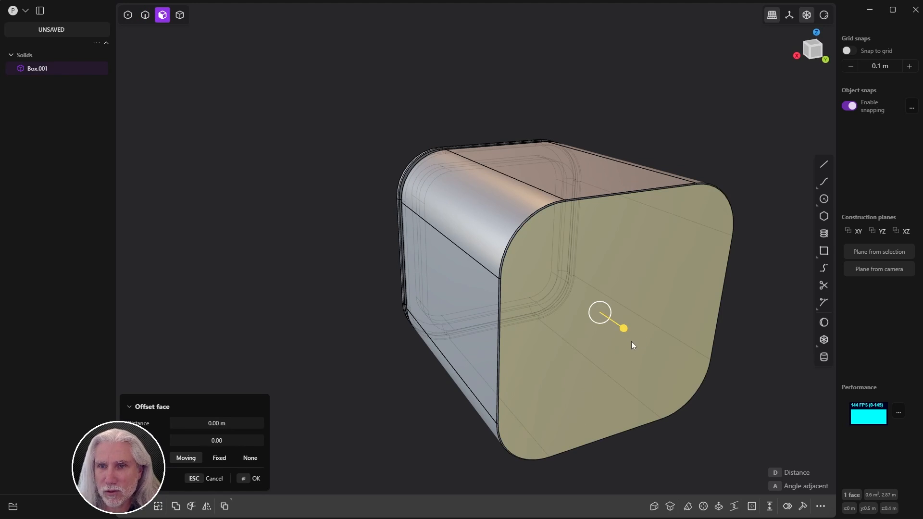
left_click(196, 479)
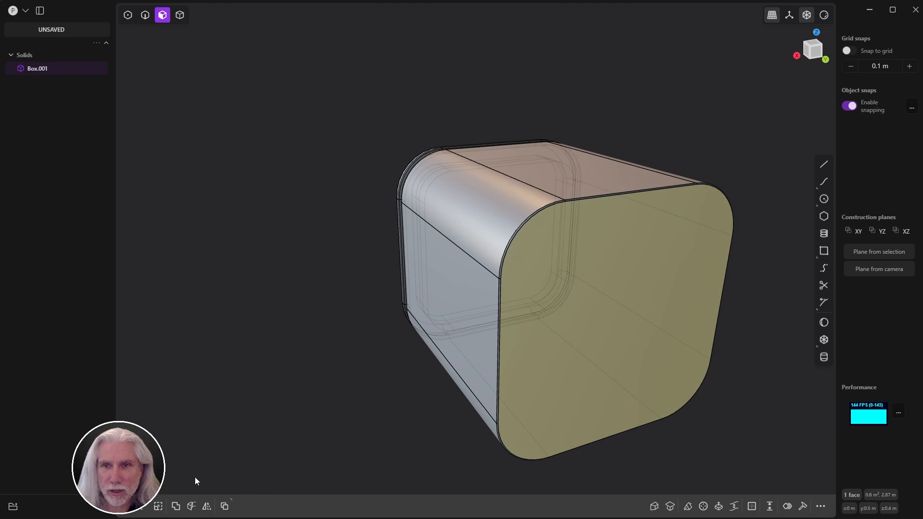
key("o")
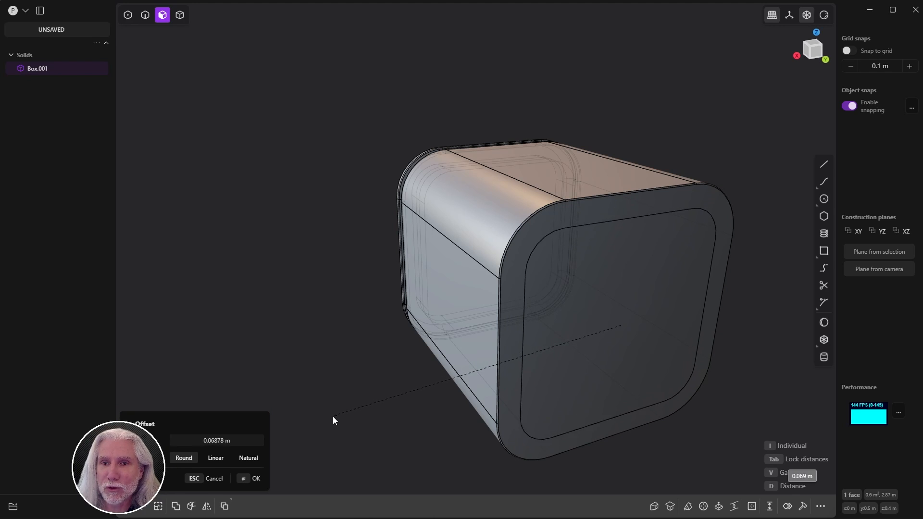
left_click(341, 416)
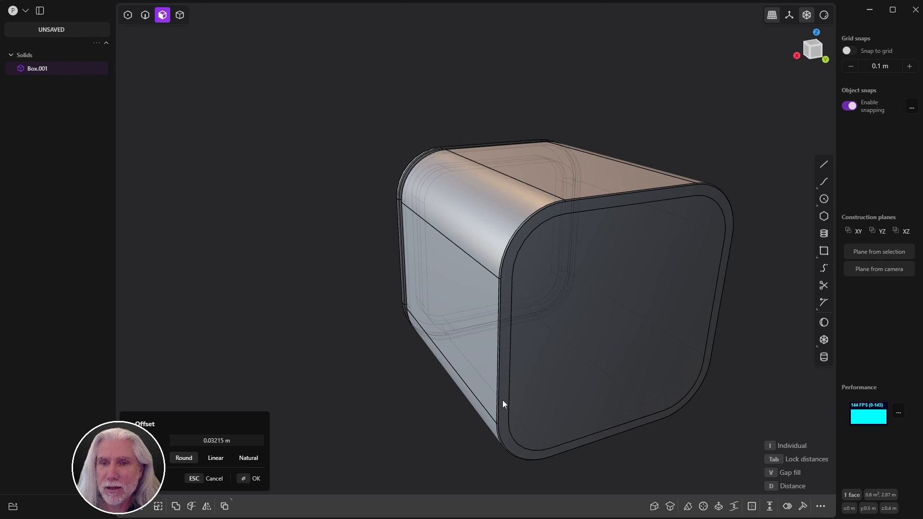
left_click(256, 479)
Step: Undo the last outline offset on the rear face and clear the face selection
middle_click_drag(350, 391, 301, 333, "shift")
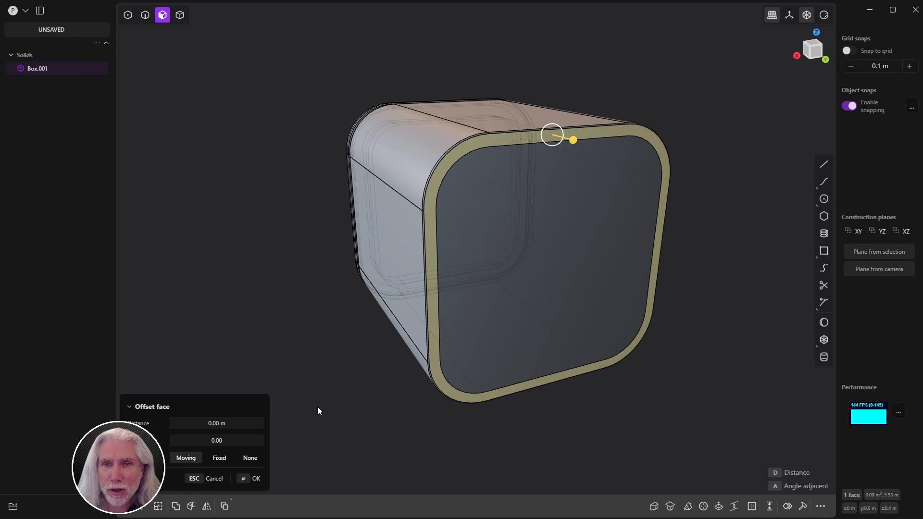
key("ctrl+z")
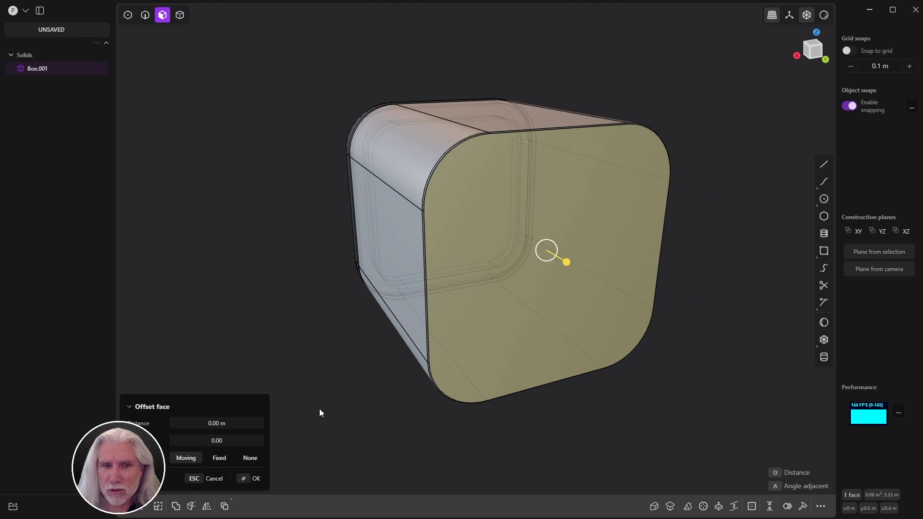
left_click(319, 408)
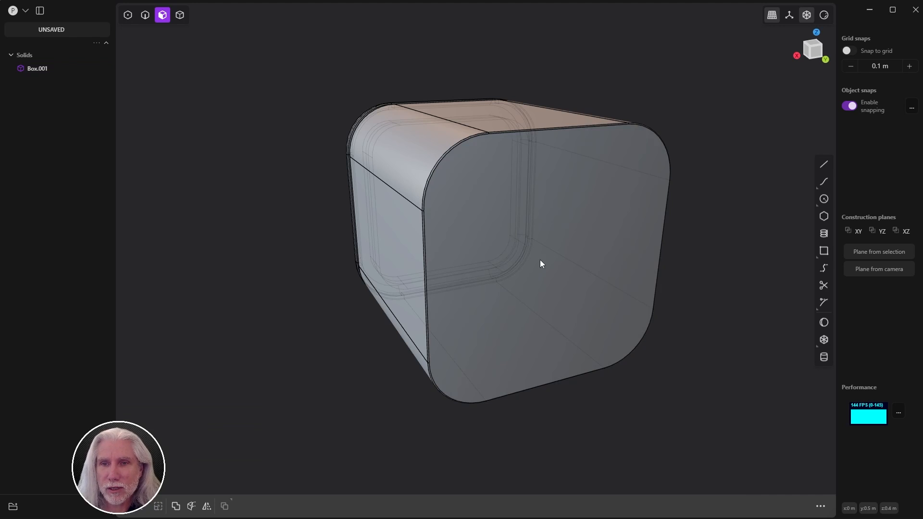
Step: Inset the rear face's outline by about 0.0325 m to split off an inner face
left_click(542, 260)
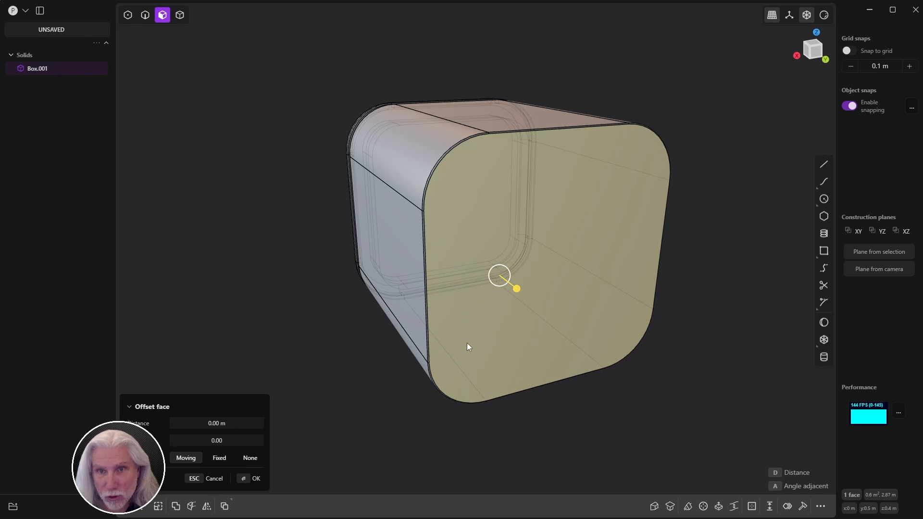
key("o")
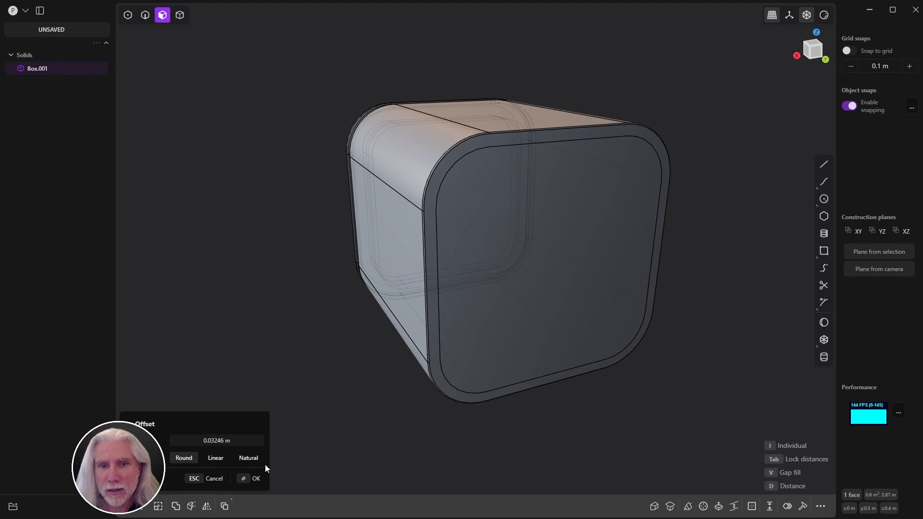
left_click(257, 479)
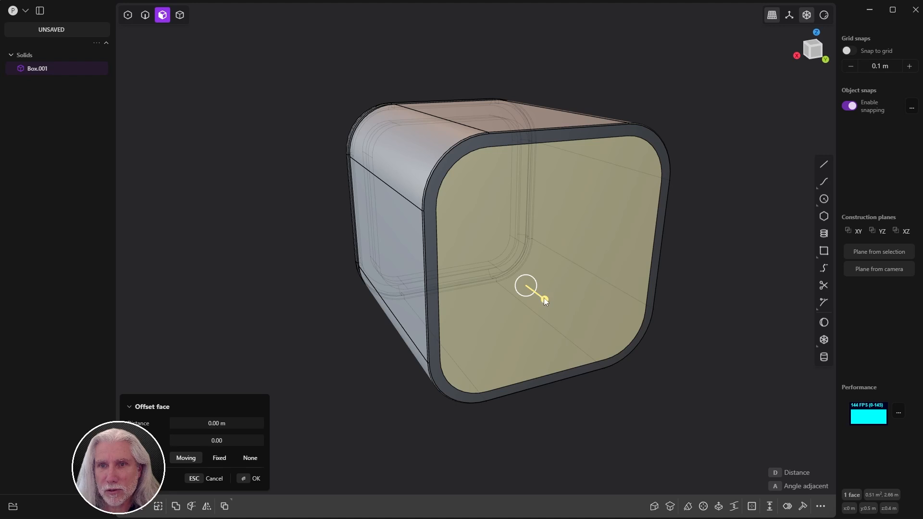
Step: Offset the inner rear face about 0.6235 m into the body to hollow out its rear, leaving a partition behind the front opening
left_click(541, 294)
middle_click_drag(492, 244, 501, 316)
left_click_drag(549, 258, 460, 257)
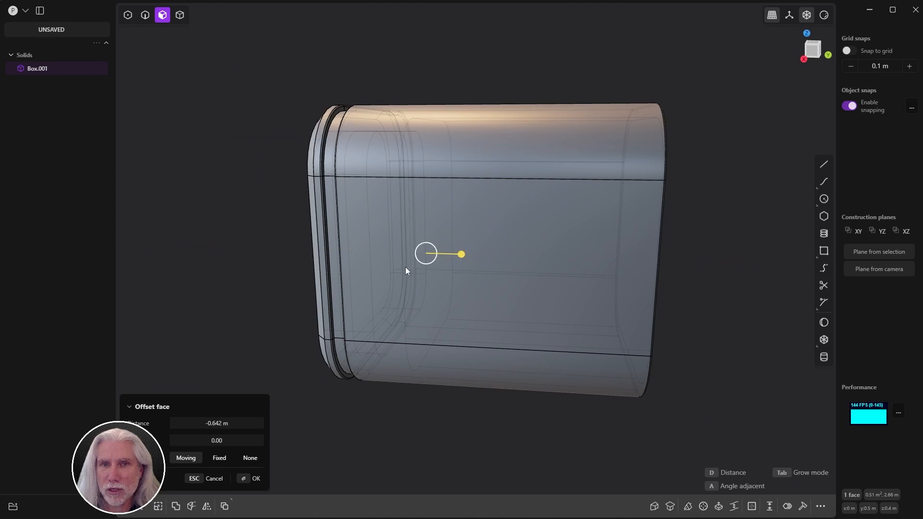
middle_click_drag(405, 267, 435, 245)
left_click_drag(510, 205, 481, 220)
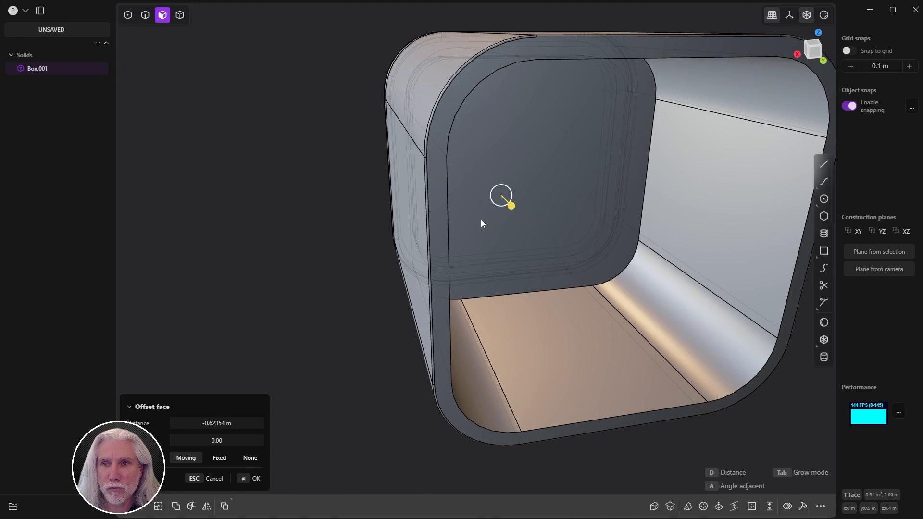
middle_click_drag(481, 219, 601, 228)
scroll(527, 258, "down", 3)
middle_click_drag(527, 262, 588, 249)
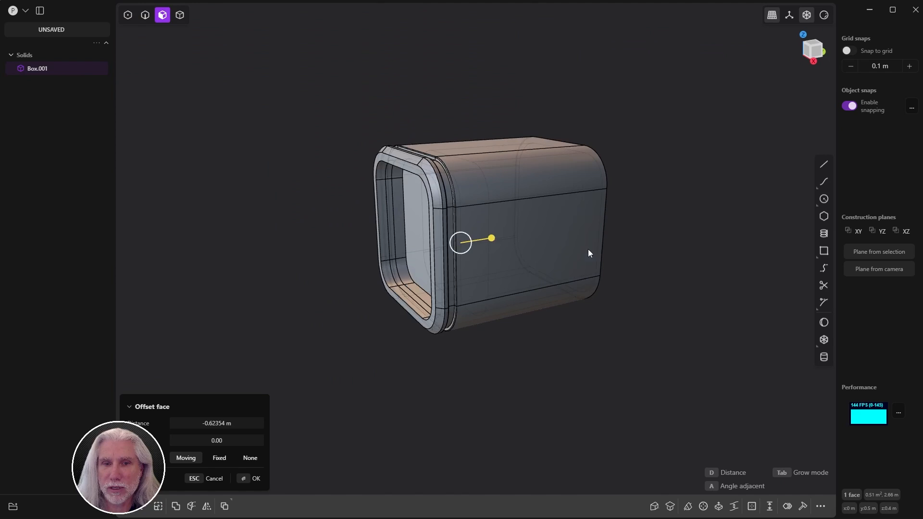
left_click(255, 478)
mouse_move(551, 322)
middle_mouse_down()
mouse_move(367, 276)
mouse_move(596, 309)
mouse_move(602, 330)
mouse_move(560, 324)
middle_mouse_up()
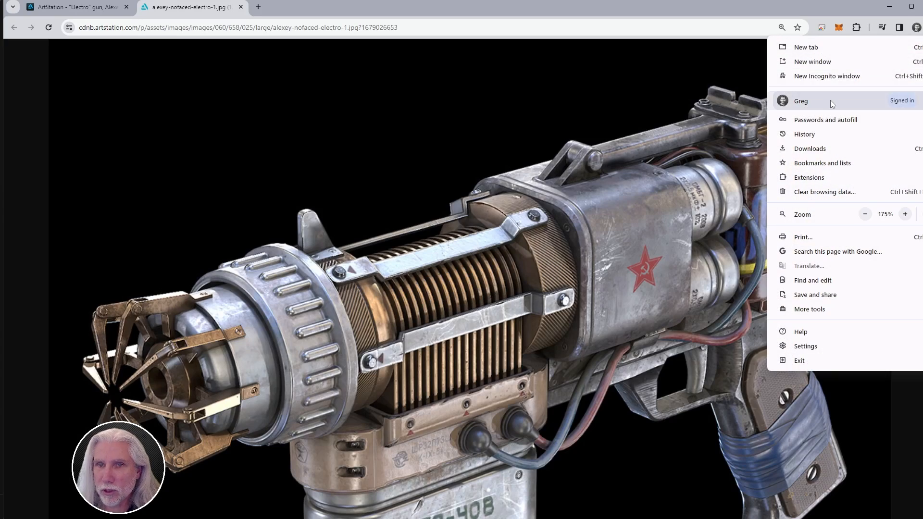
Step: Switch to the browser and examine the housing with the red star in the Electro gun reference image
left_click(623, 279)
left_click(624, 279)
scroll(727, 301, "down", 2)
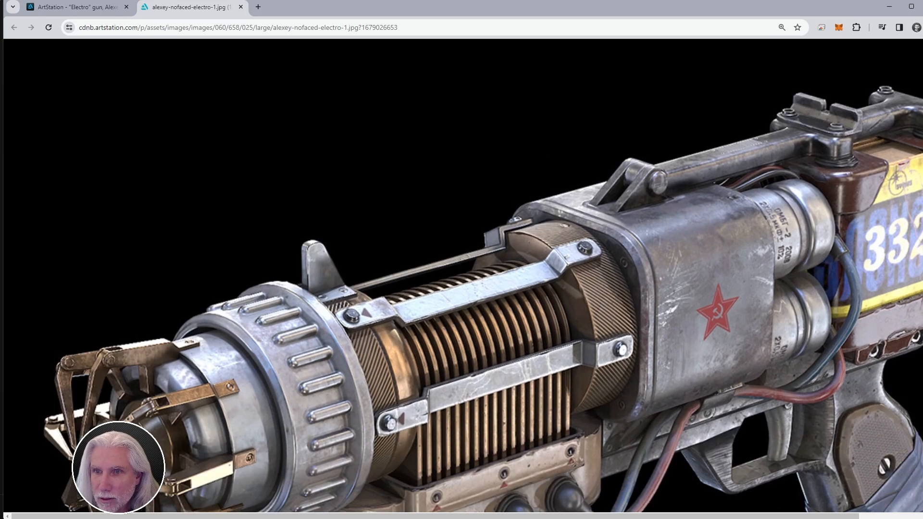
left_click_drag(511, 516, 580, 516)
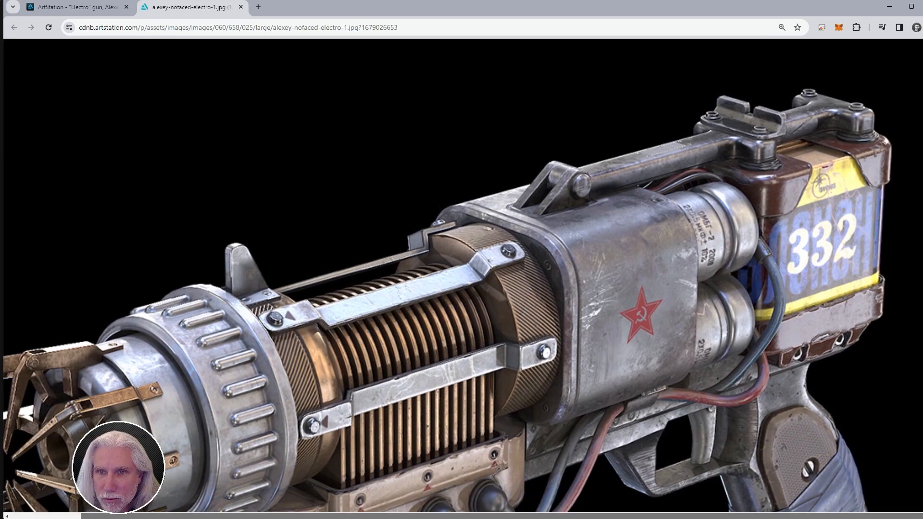
left_click(544, 265)
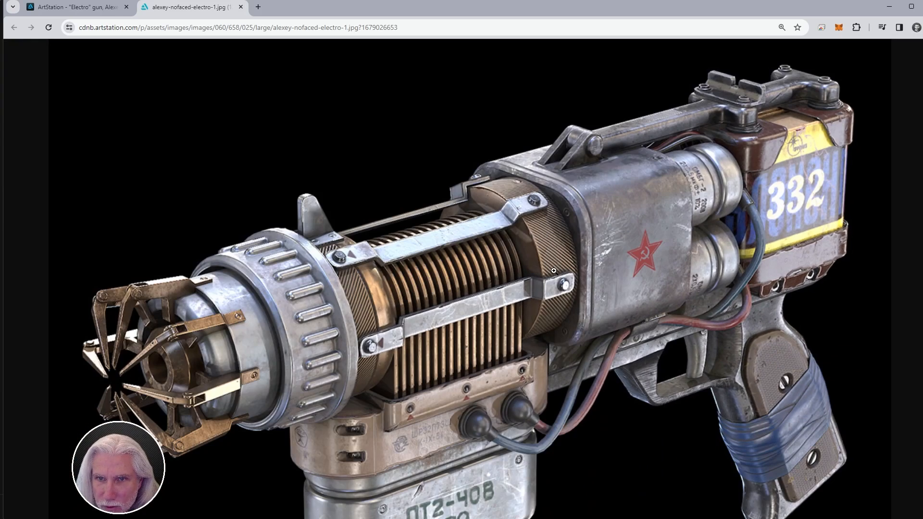
left_click(569, 205)
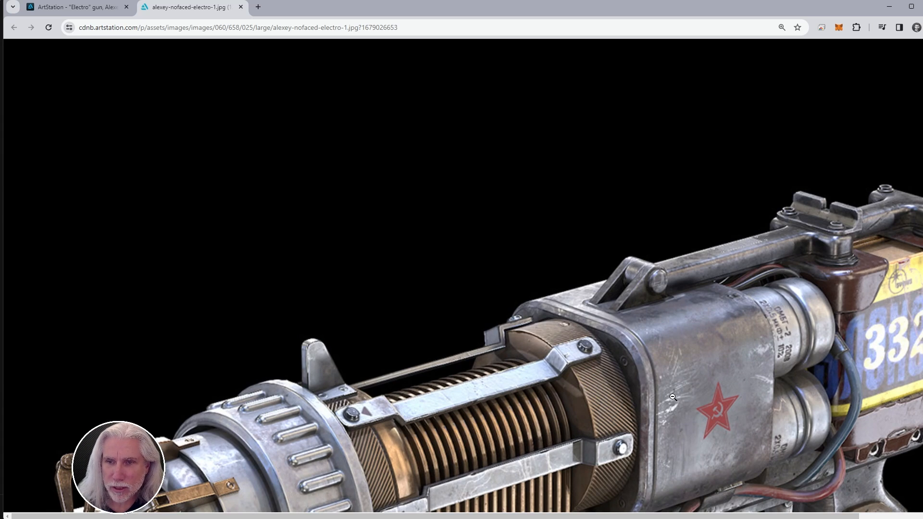
scroll(363, 272, "down", 4)
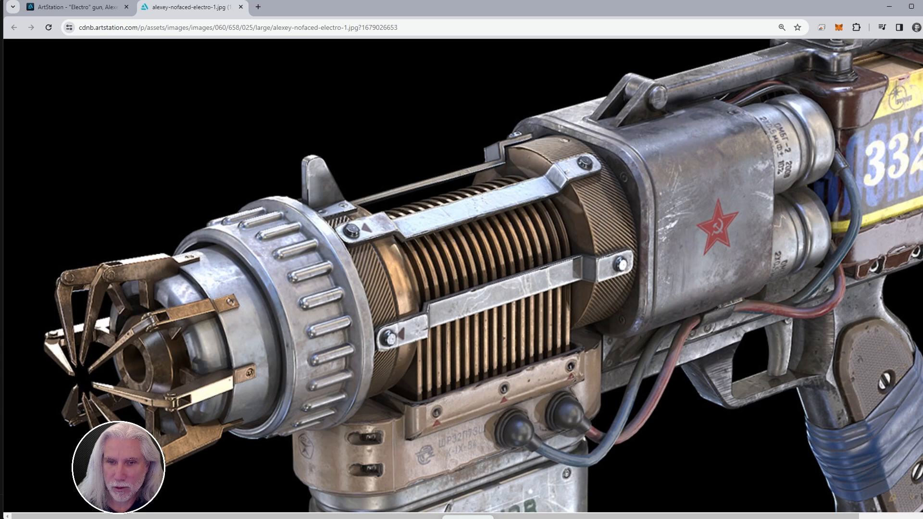
Step: Switch back to Plasticity and rename the solid Box.001 as Power Housing
key("alt+Tab")
scroll(565, 302, "down", 5)
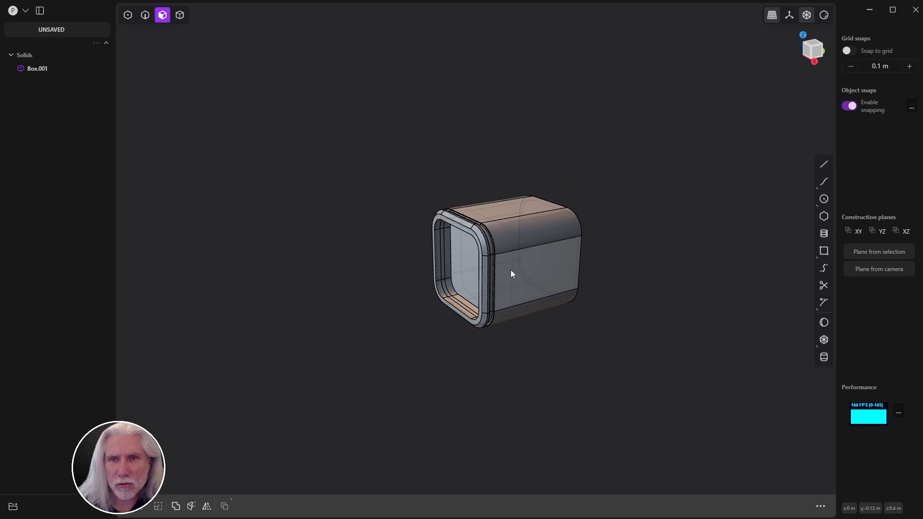
double_click(37, 69)
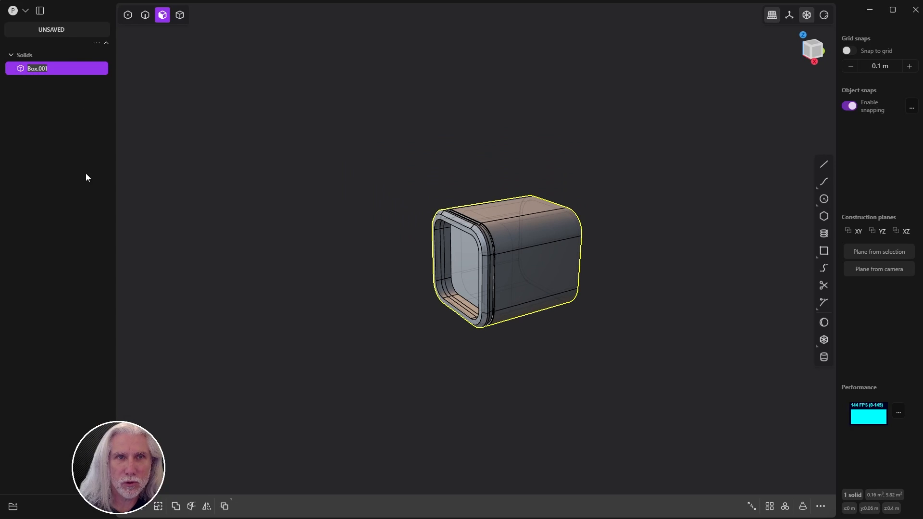
type("P")
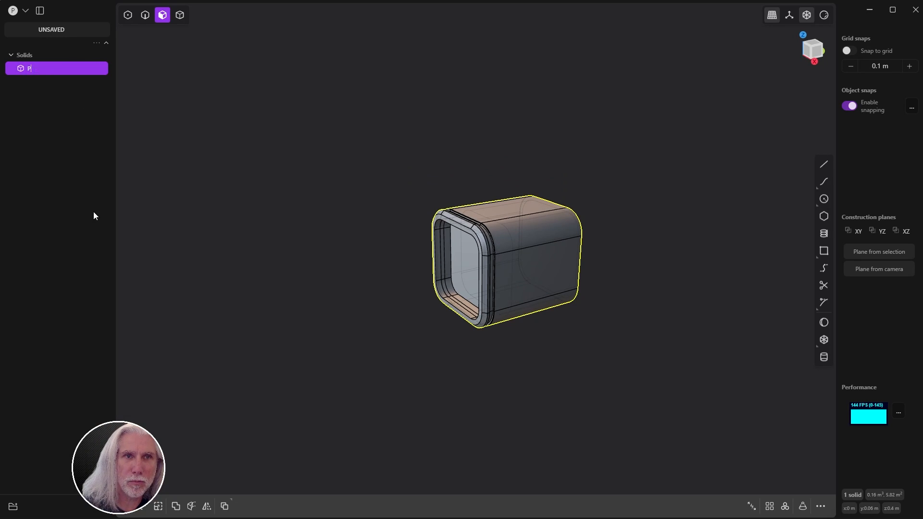
type("ower Housing")
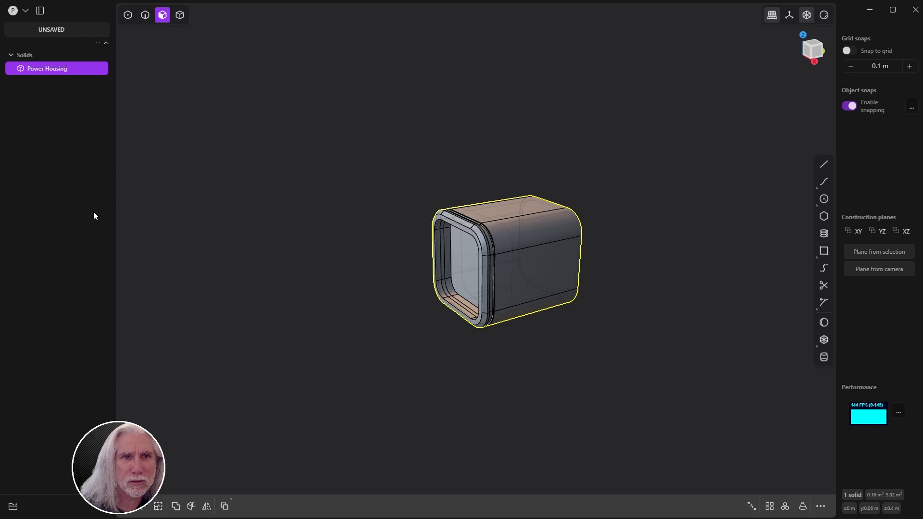
key("Return")
left_click(414, 360)
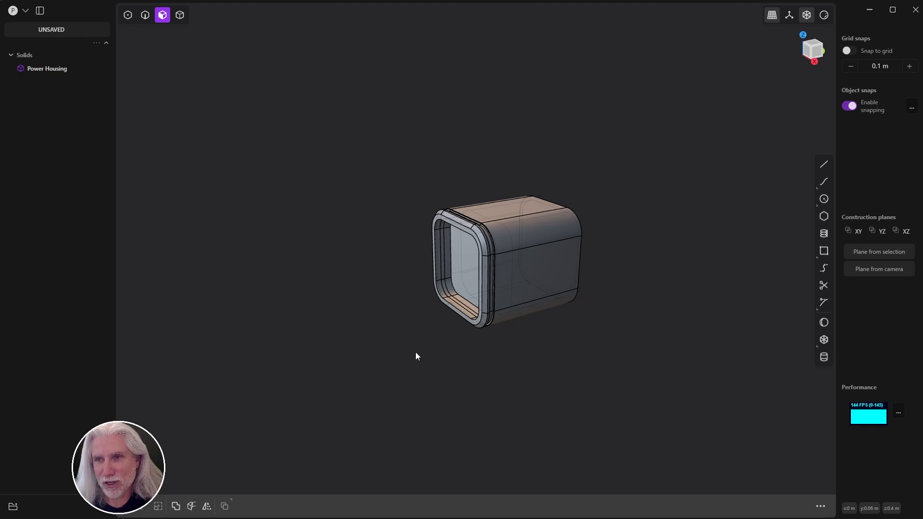
Step: Save the model in the plasticity folder as a new file named Stun Gun rev02.plasticity
left_click(25, 10)
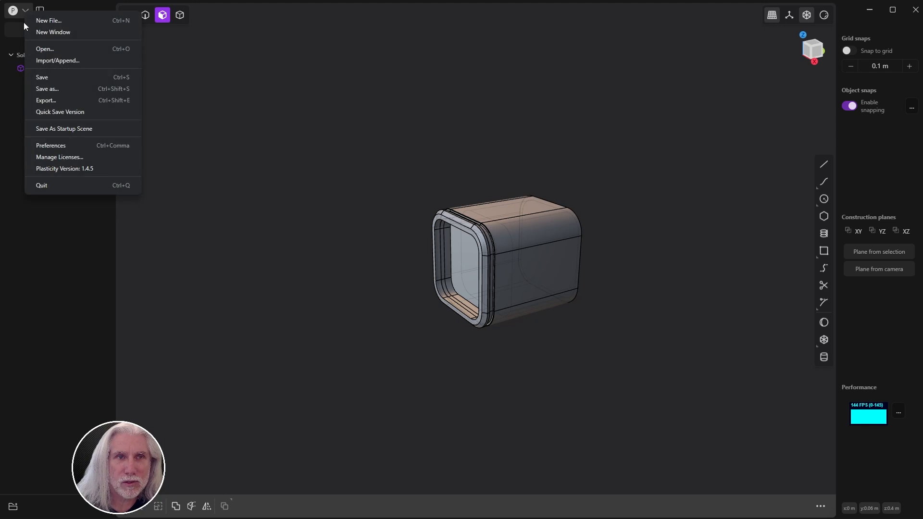
left_click(57, 88)
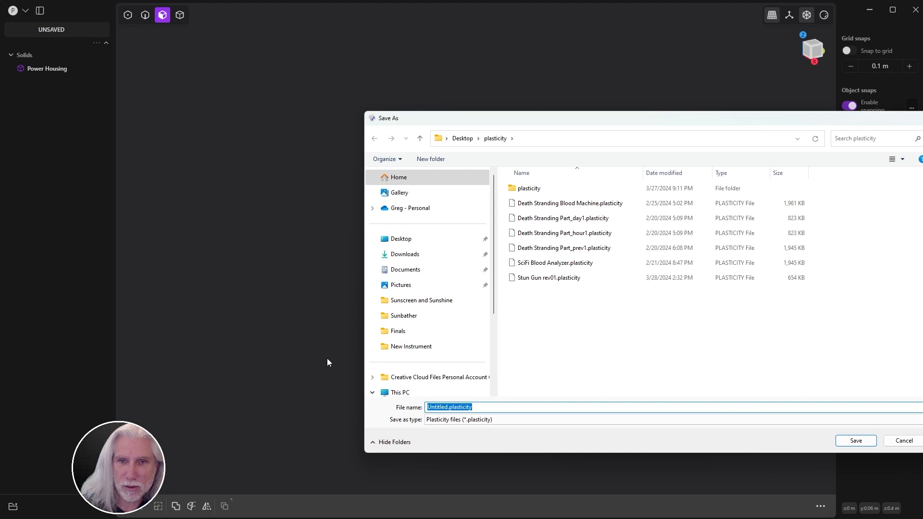
left_click(553, 278)
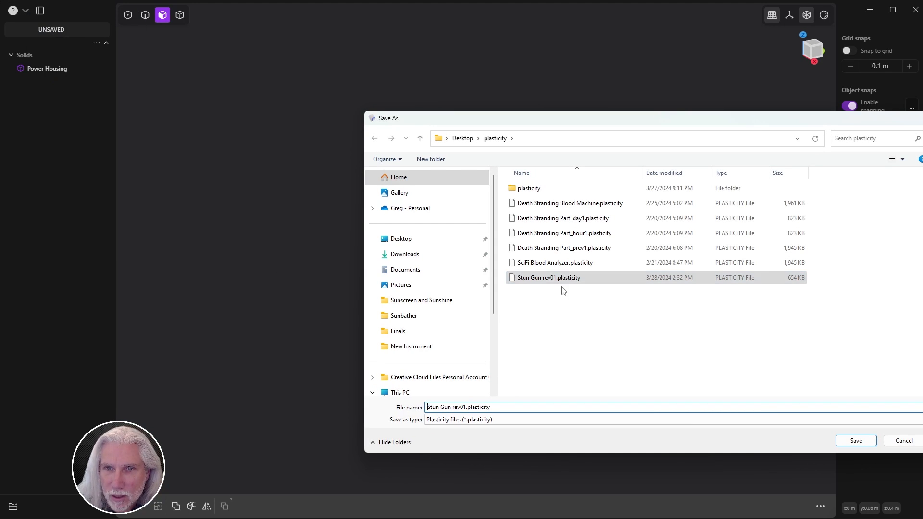
left_click(465, 407)
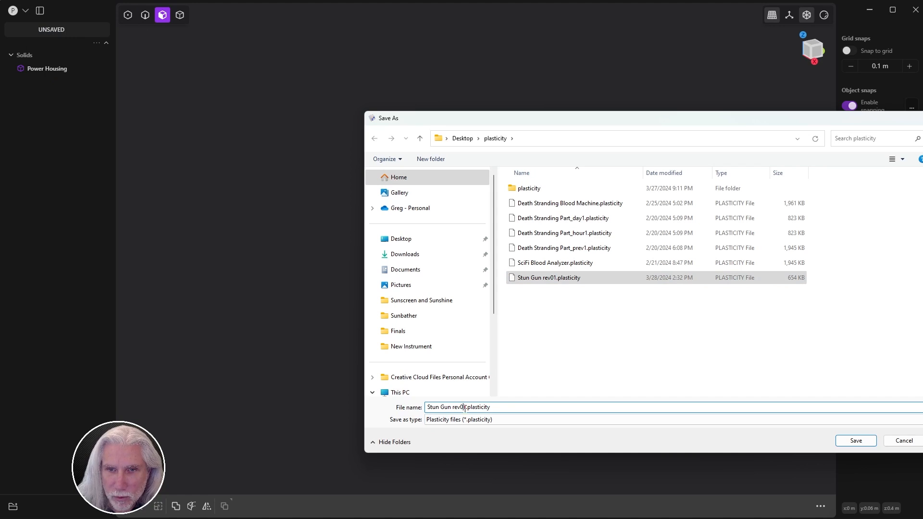
key("Delete")
type("2")
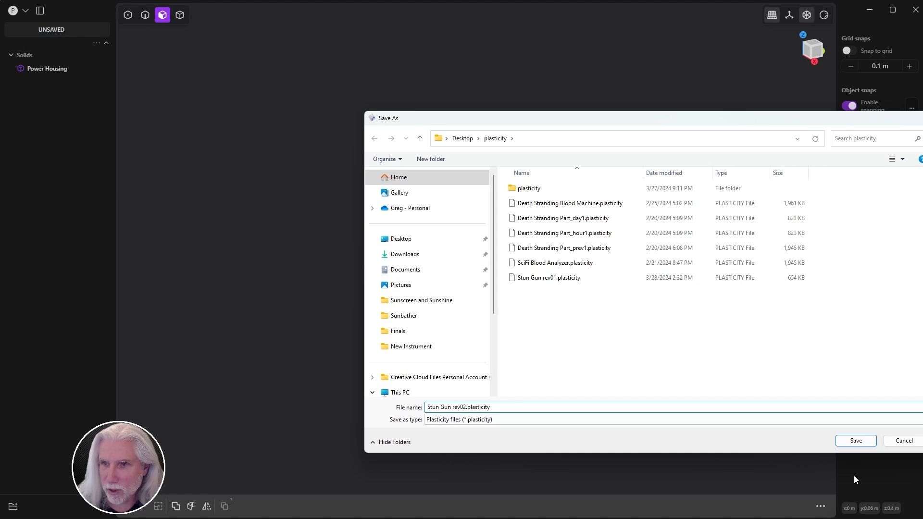
left_click(857, 441)
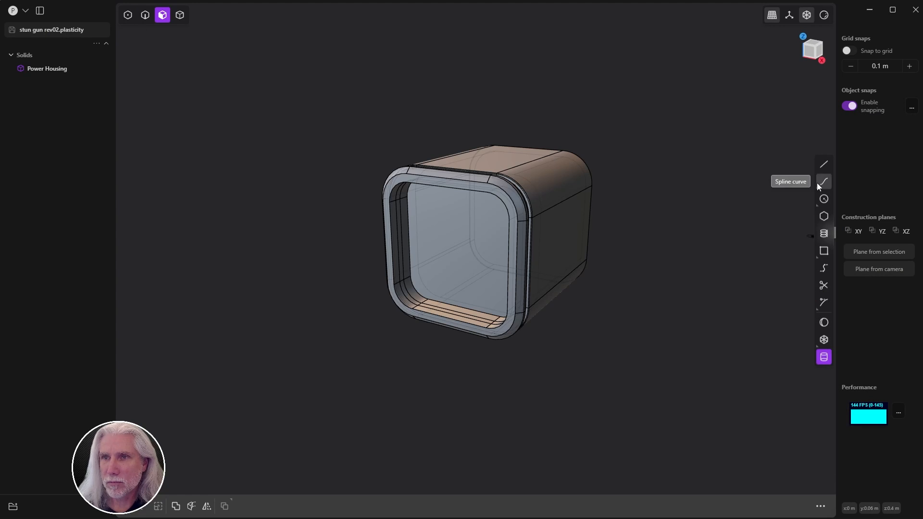
Step: Create a cylinder centred on the partition face, radius 0.33 m to the inner side edge's midpoint, extending about 0.496 m out the front opening
left_click(823, 358)
scroll(446, 256, "up", 3)
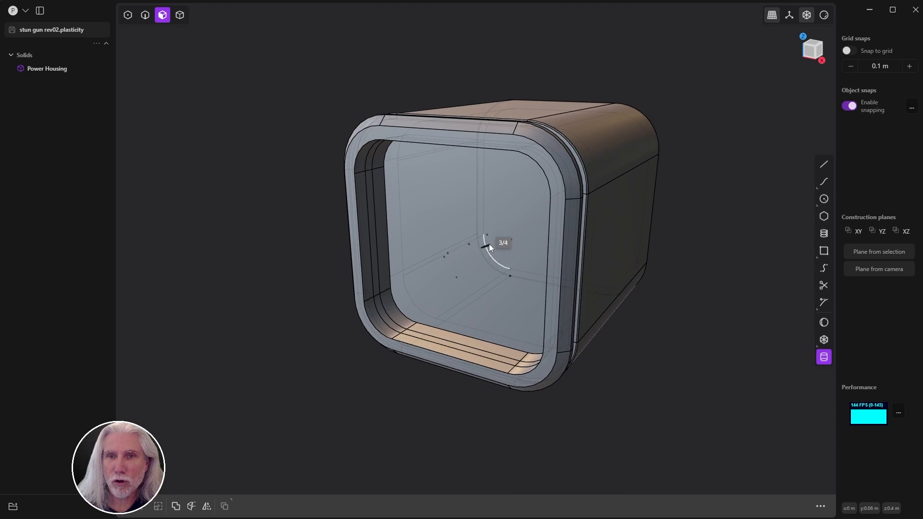
middle_click_drag(443, 258, 463, 315)
mouse_move(472, 255)
middle_mouse_down()
mouse_move(483, 266)
mouse_move(471, 253)
middle_mouse_up()
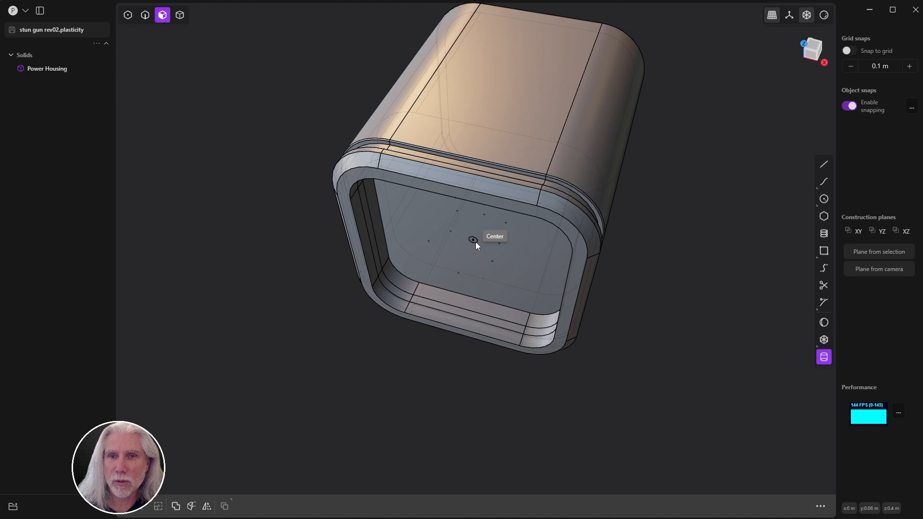
left_click(474, 240)
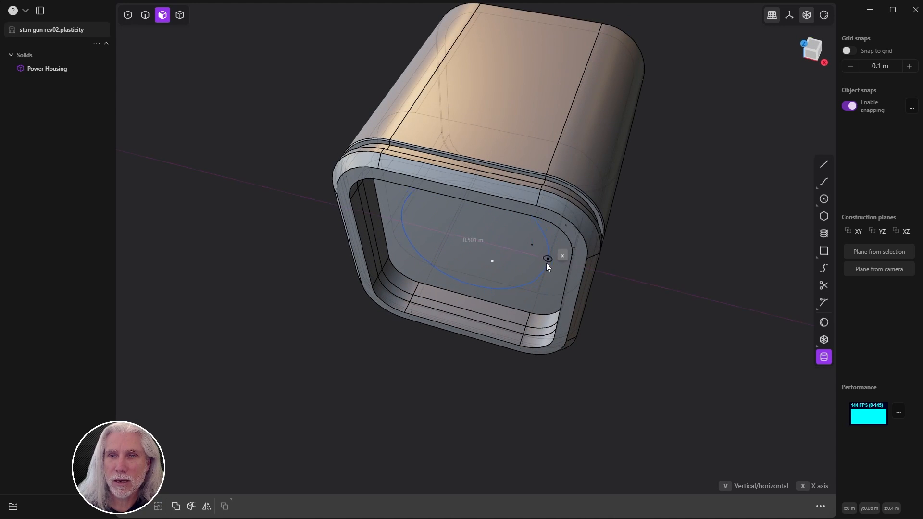
middle_click_drag(546, 263, 567, 211)
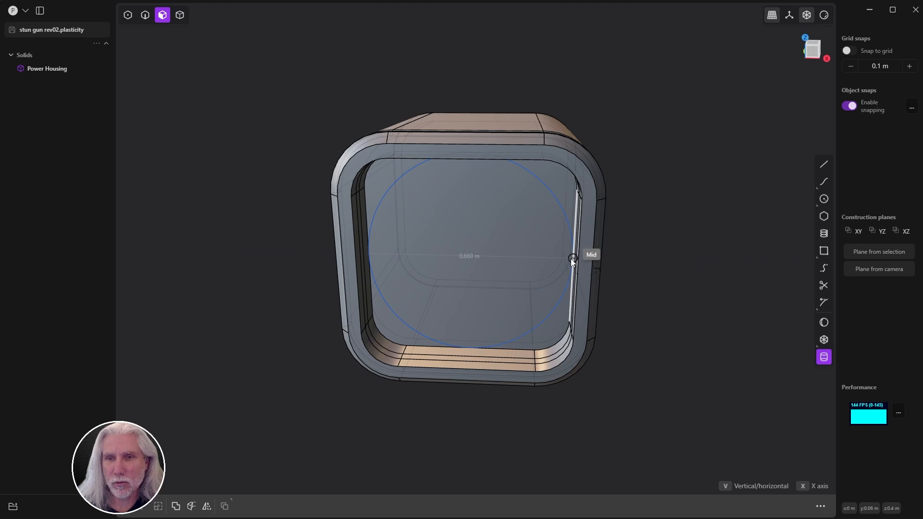
left_click(571, 257)
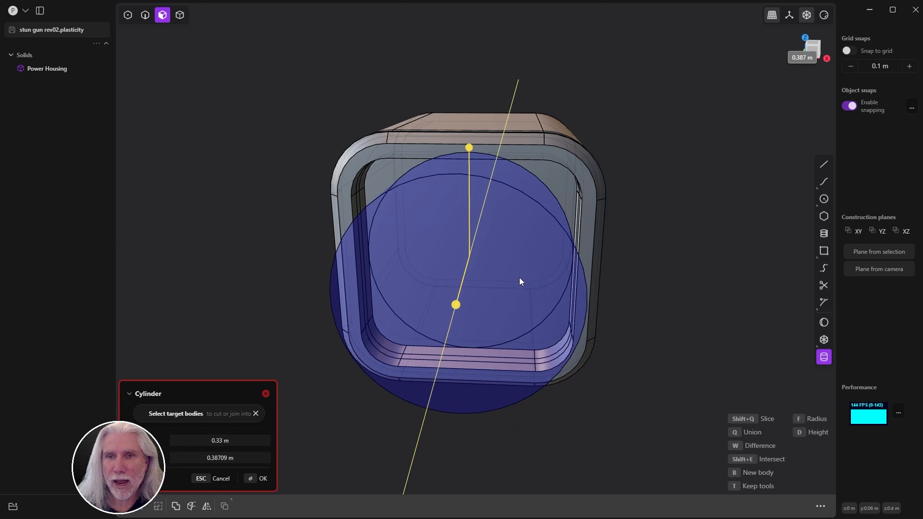
middle_click_drag(625, 259, 504, 277)
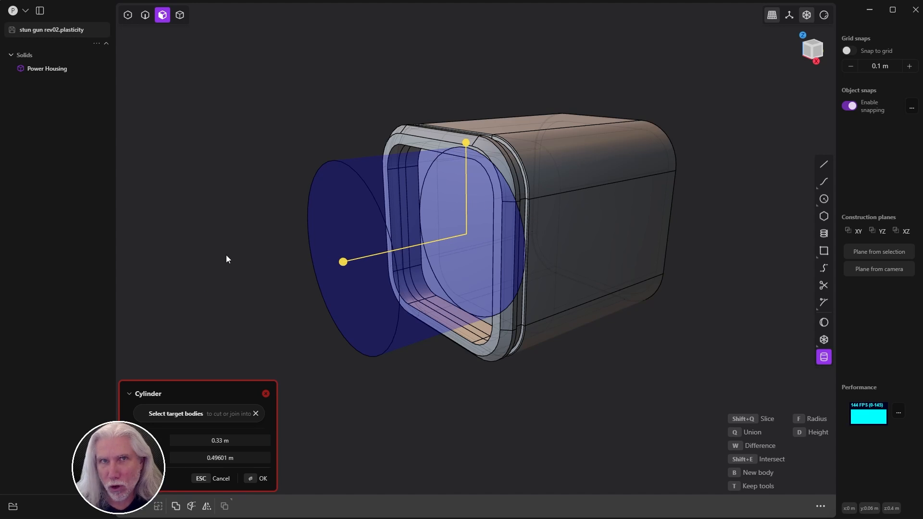
Step: Try the cylinder's Difference, Intersect and Union operations against the housing, varying its height between about 0.43 m outward and 0.34 m inward
left_click(737, 449)
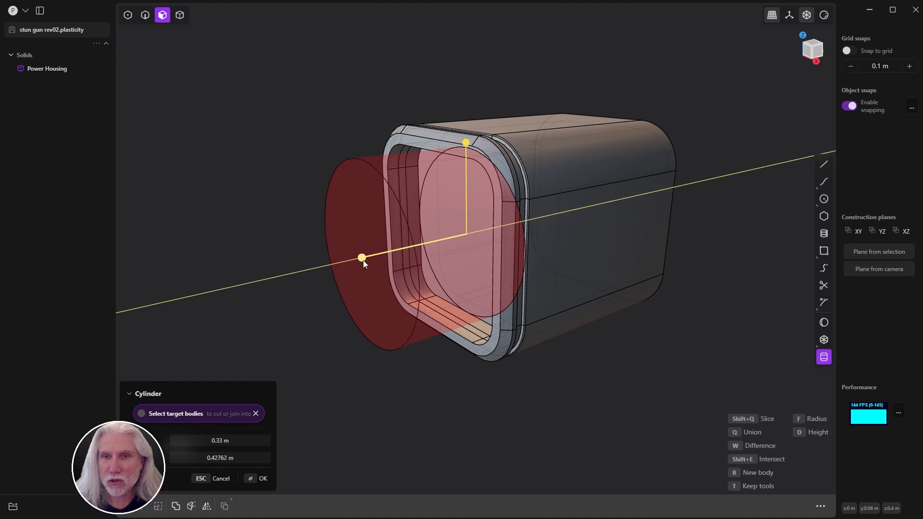
middle_click_drag(519, 246, 451, 287)
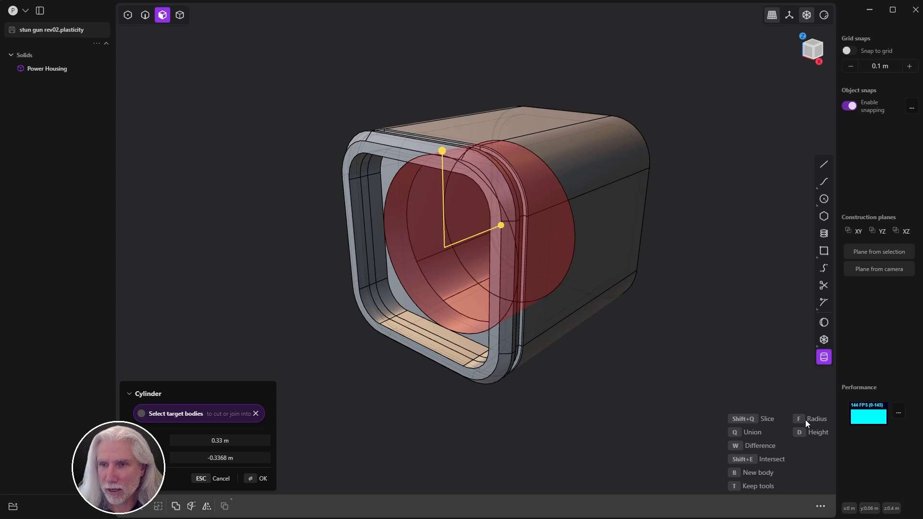
left_click(746, 461)
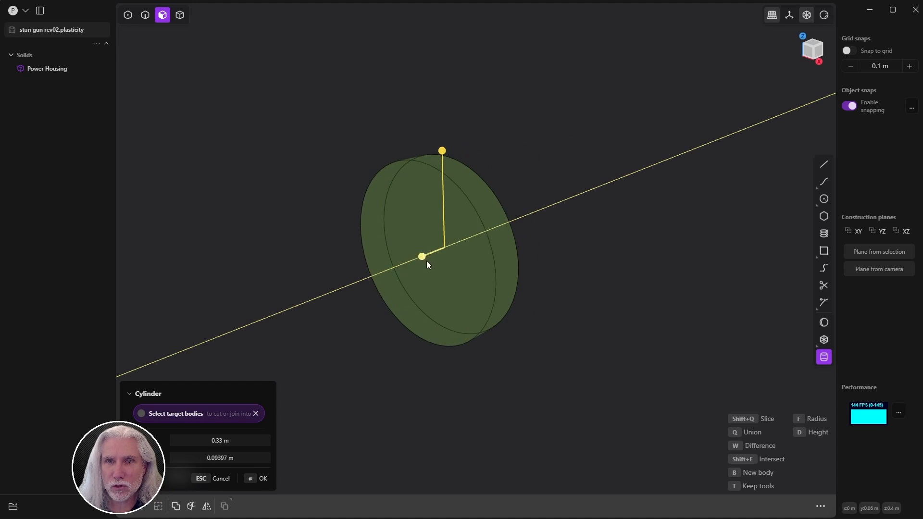
key("q")
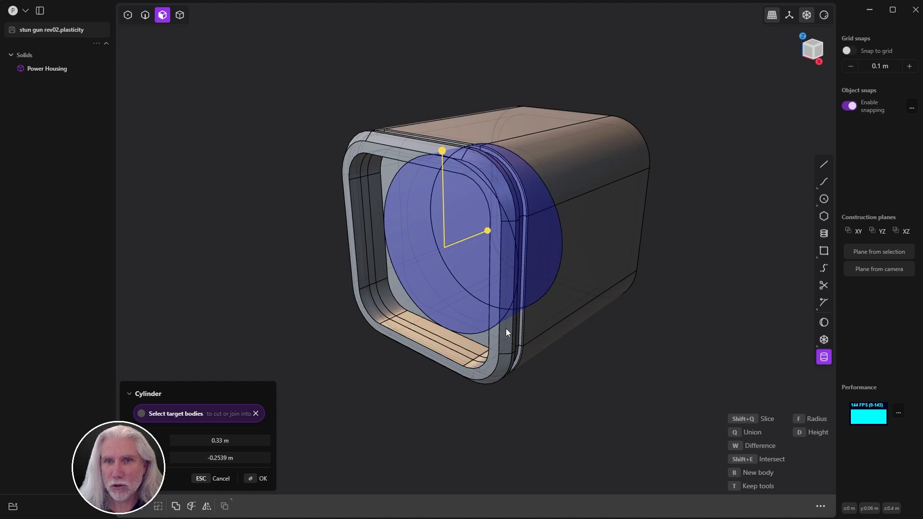
key("w")
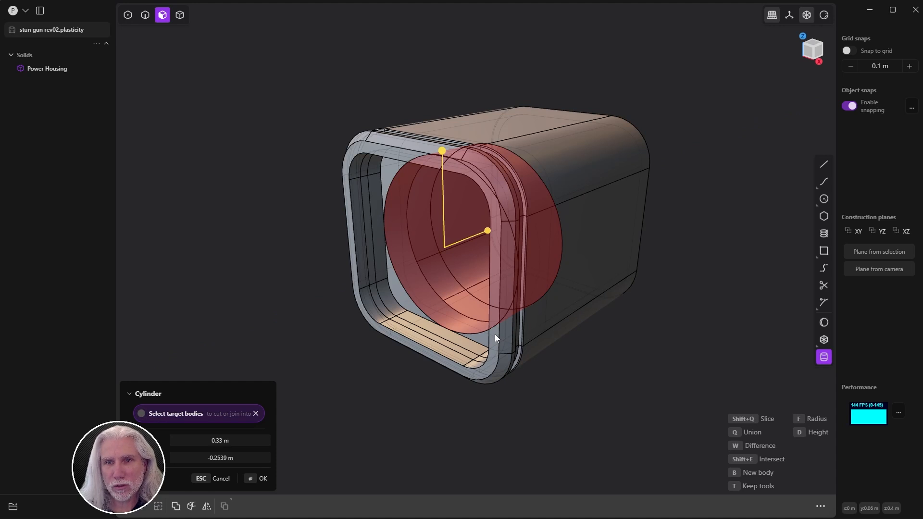
key("shift+e")
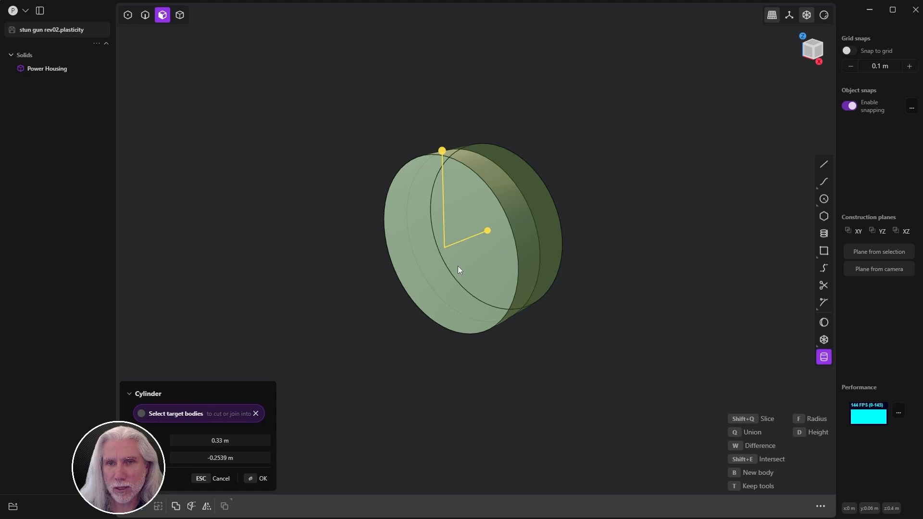
key("w")
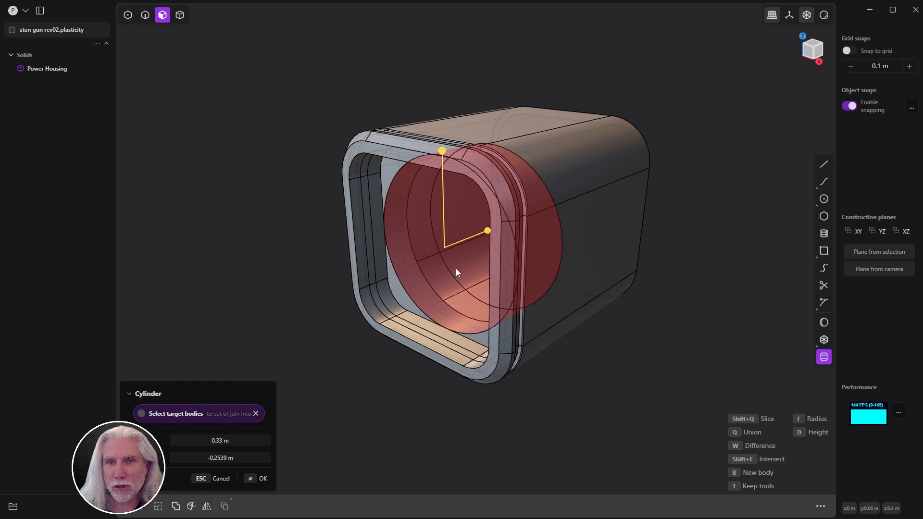
Step: Return the cylinder to the Union operation and extend it about 0.2765 m out through the housing's front opening
key("q")
middle_click_drag(470, 247, 525, 259)
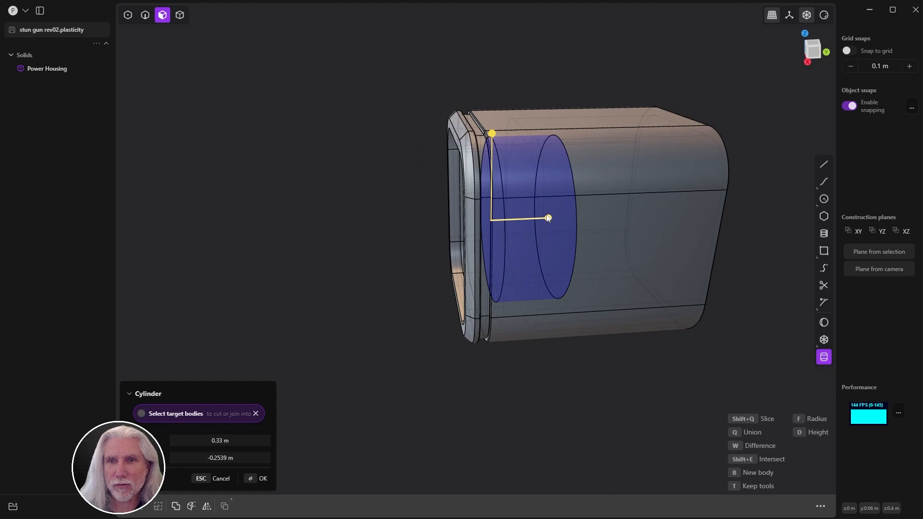
middle_click_drag(415, 234, 505, 301)
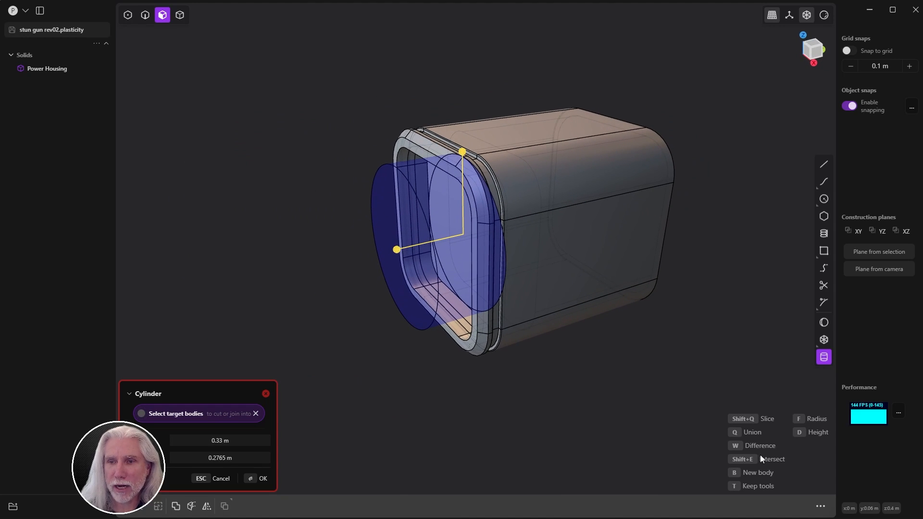
Step: Create the 0.33 m radius cylinder in the housing's front opening as a new body, with its height reduced
left_click(736, 474)
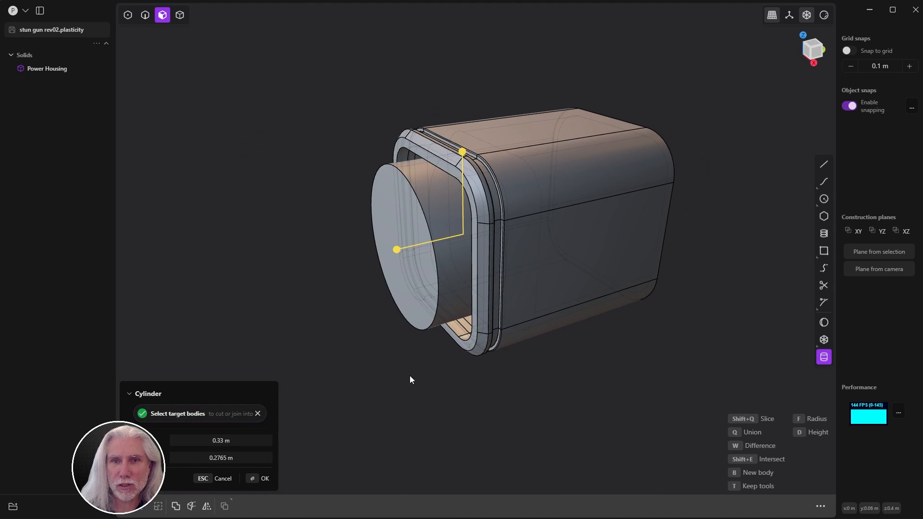
mouse_move(410, 380)
middle_mouse_down()
mouse_move(520, 350)
mouse_move(399, 365)
middle_mouse_up()
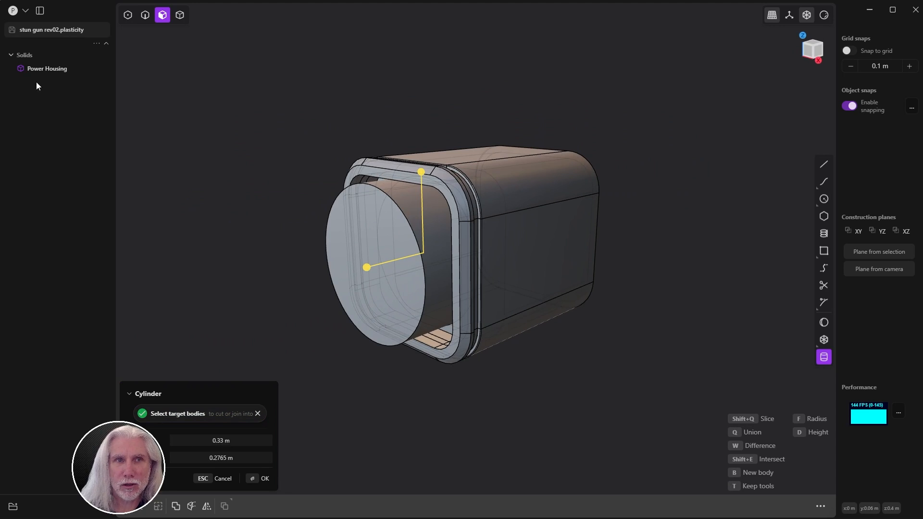
left_click_drag(369, 266, 393, 280)
middle_click_drag(394, 281, 359, 297)
left_click_drag(356, 260, 350, 261)
left_click(262, 478)
Step: Move the cylinder about 0.113 m in the negative Y direction so it protrudes from the housing's front opening
middle_click_drag(256, 478, 376, 357)
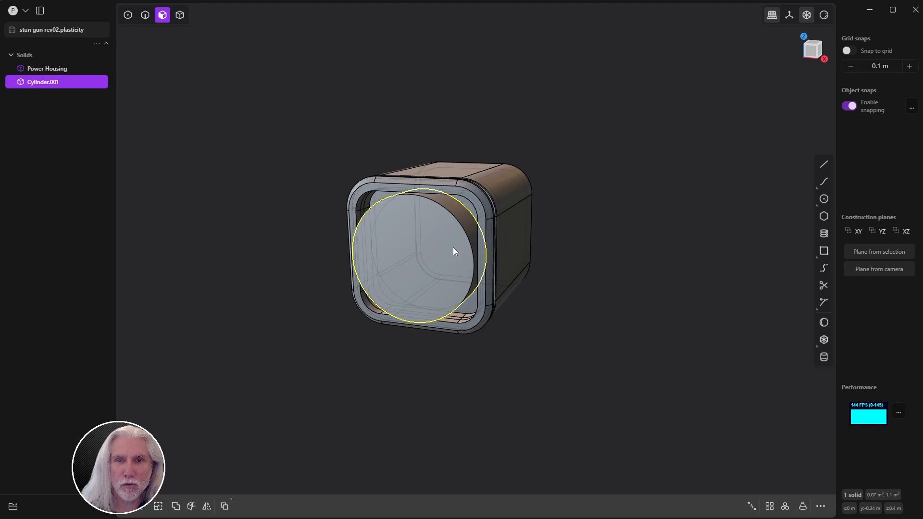
scroll(466, 262, "up", 1)
scroll(481, 262, "up", 2)
middle_click_drag(504, 261, 425, 306)
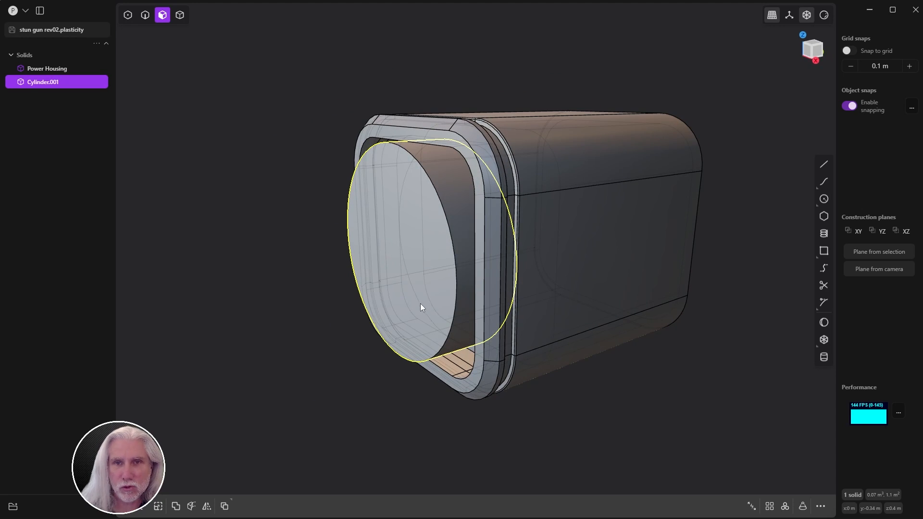
key("g")
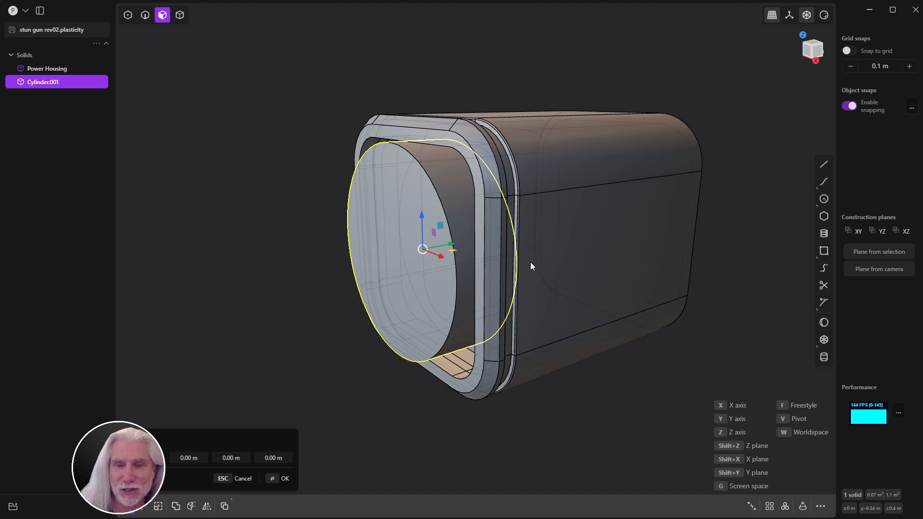
scroll(506, 275, "up", 4)
middle_click_drag(506, 278, 521, 248)
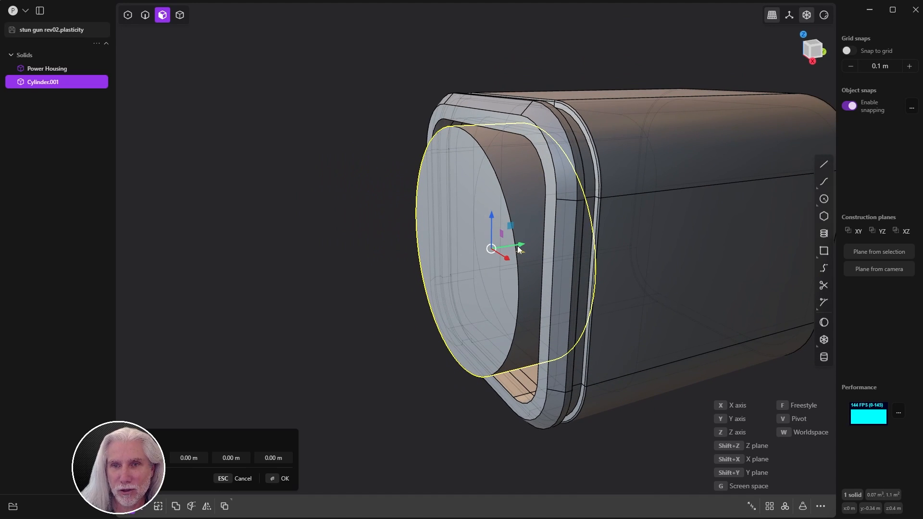
left_click_drag(521, 247, 431, 238)
middle_click_drag(581, 268, 534, 258)
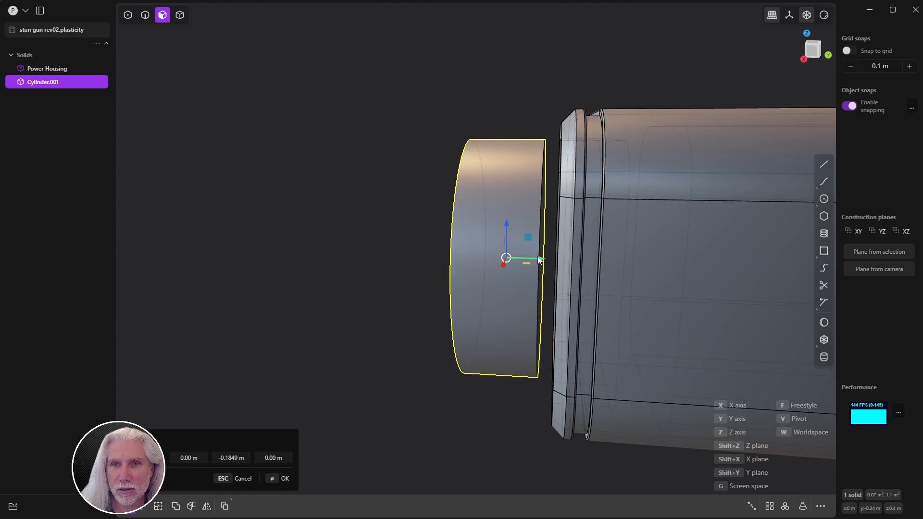
left_click_drag(536, 260, 555, 279)
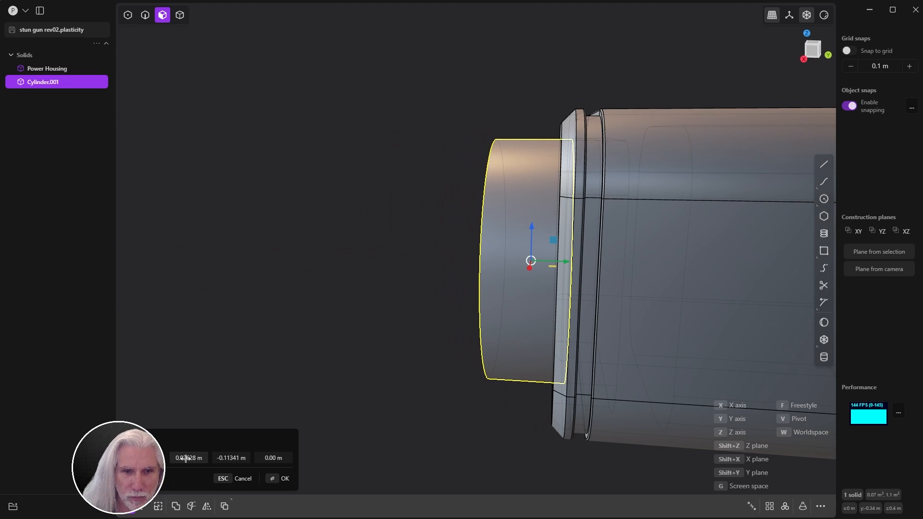
Step: Reset the X offset of the cylinder's move to 0 m and finish the move
left_click(207, 464)
type("00")
key("Return")
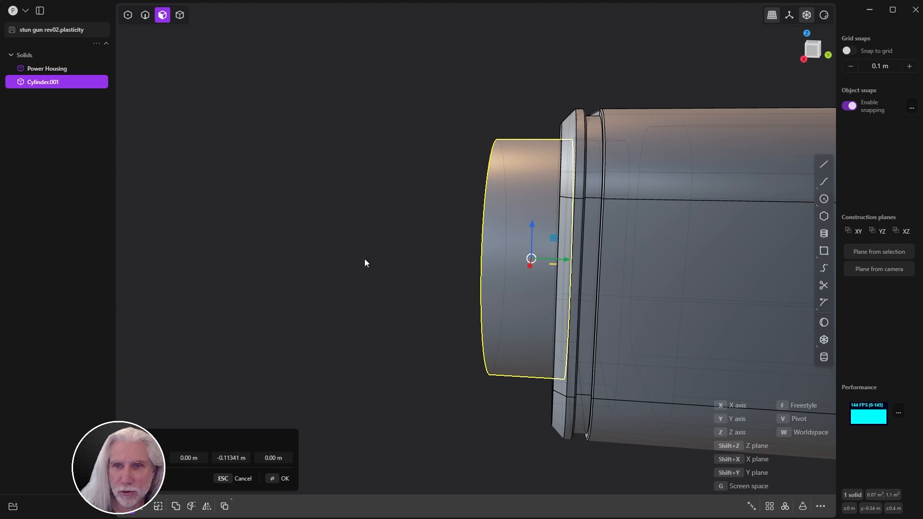
middle_click_drag(364, 259, 399, 354)
left_click(279, 478)
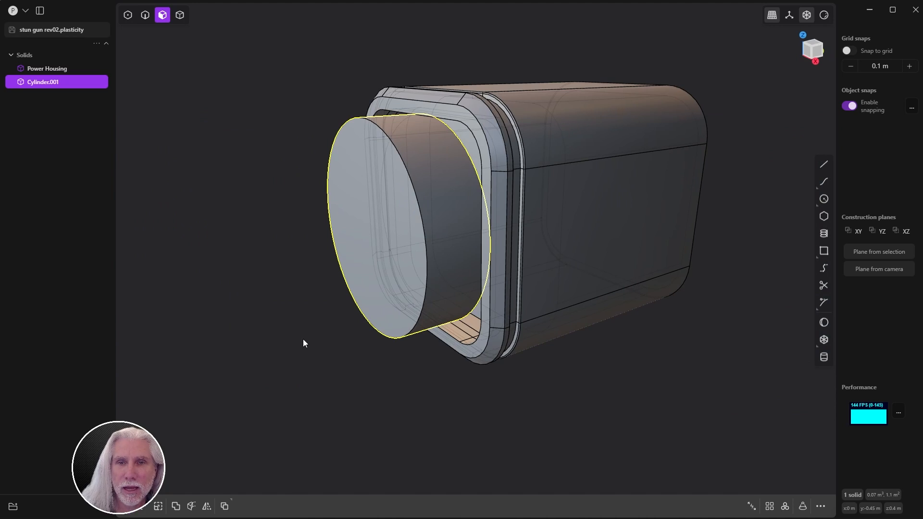
Step: Scale the cylinder in the XZ plane to about 0.96
middle_click_drag(303, 342, 462, 377)
key("s")
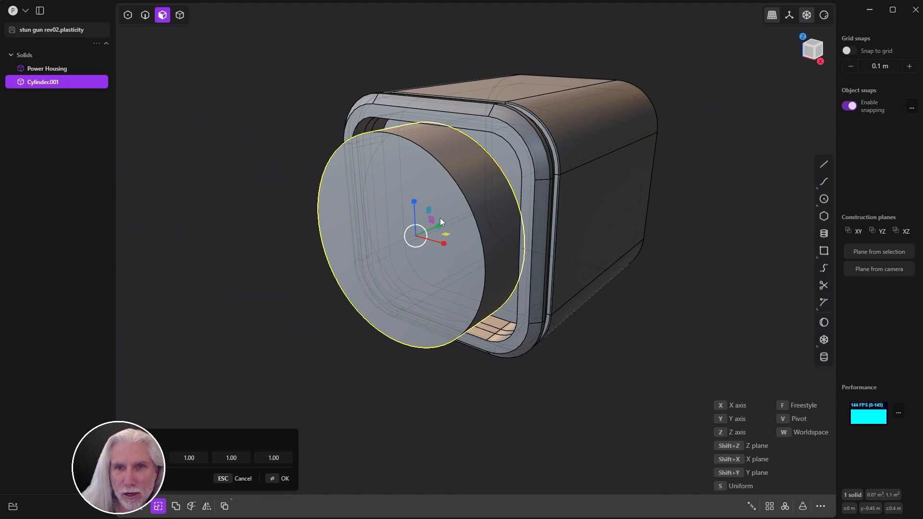
mouse_move(416, 239)
middle_mouse_down()
mouse_move(441, 221)
mouse_move(400, 233)
middle_mouse_up()
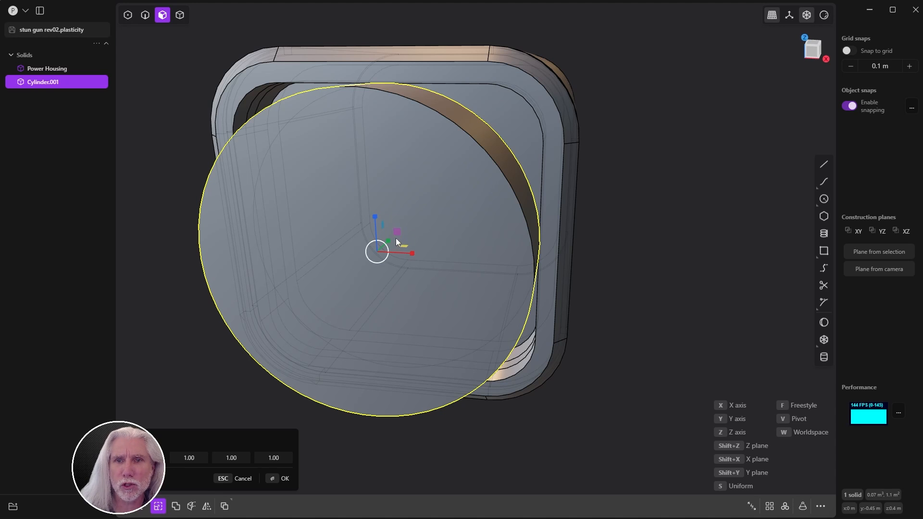
left_click_drag(397, 238, 397, 237)
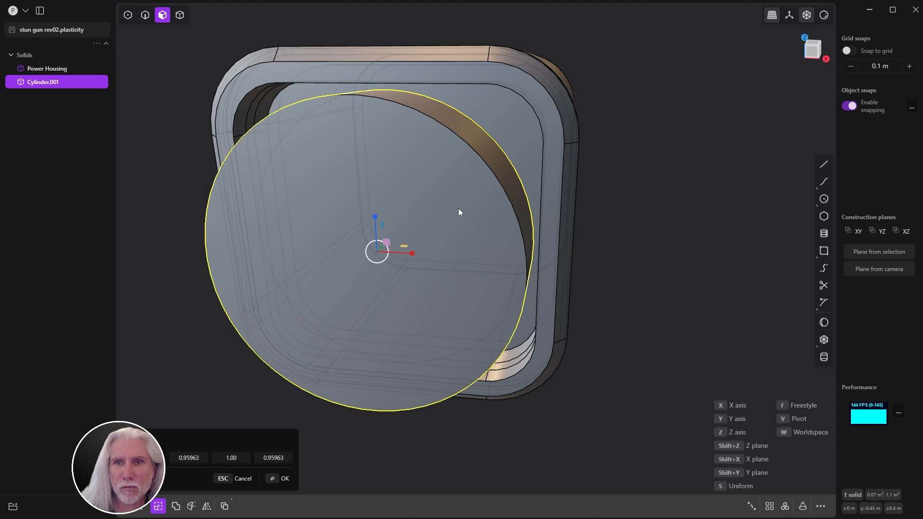
middle_click_drag(383, 82, 379, 86)
middle_click_drag(419, 236, 418, 241)
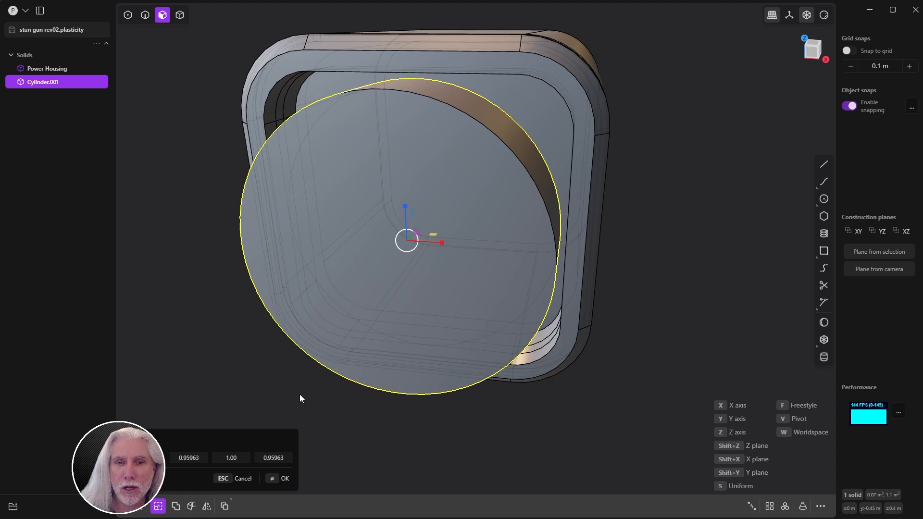
left_click(269, 480)
middle_click_drag(313, 391, 569, 244)
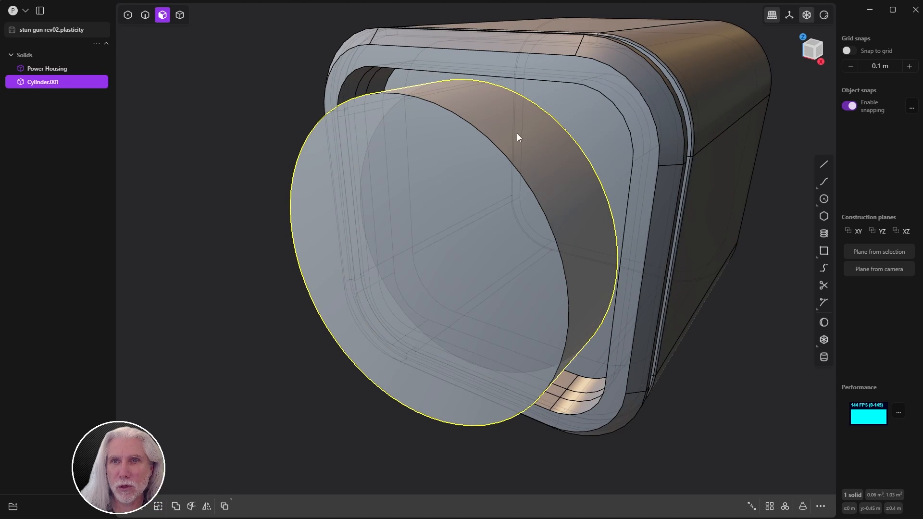
left_click(519, 133)
middle_click_drag(526, 101, 580, 114)
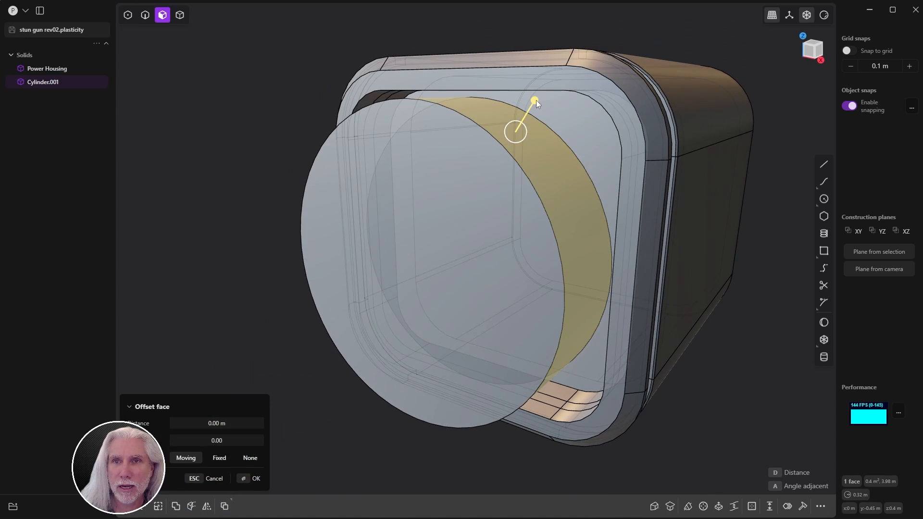
left_click_drag(536, 100, 534, 104)
key("Escape")
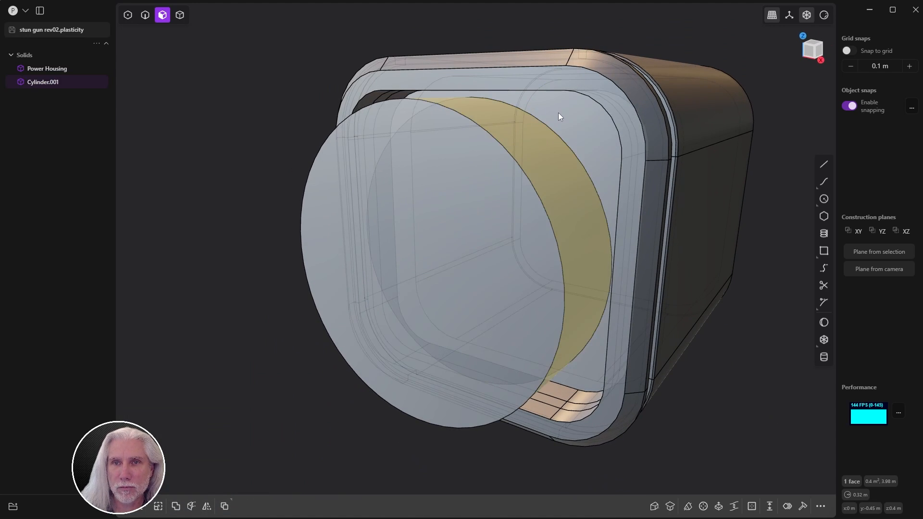
key("ctrl+z")
key("ctrl+z")
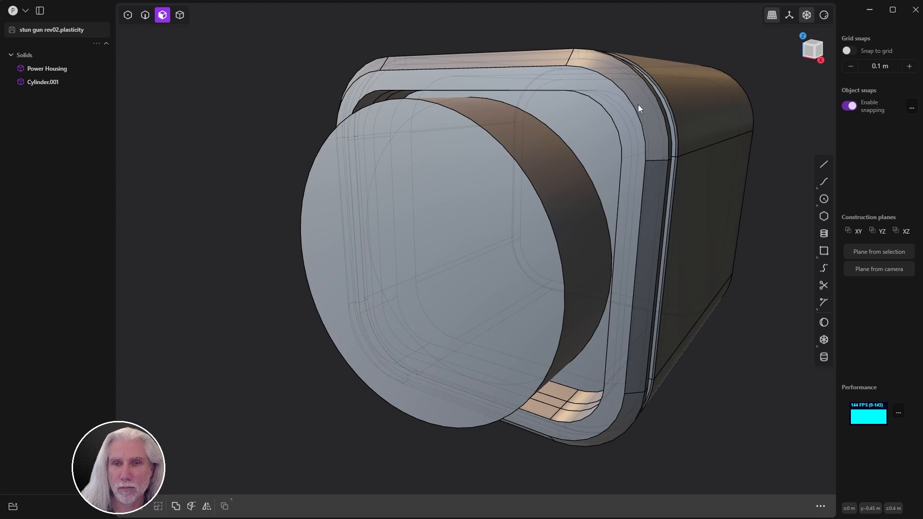
Step: Switch to the browser and examine the reference gun image where the round collar meets the power housing
middle_click_drag(639, 107, 397, 245)
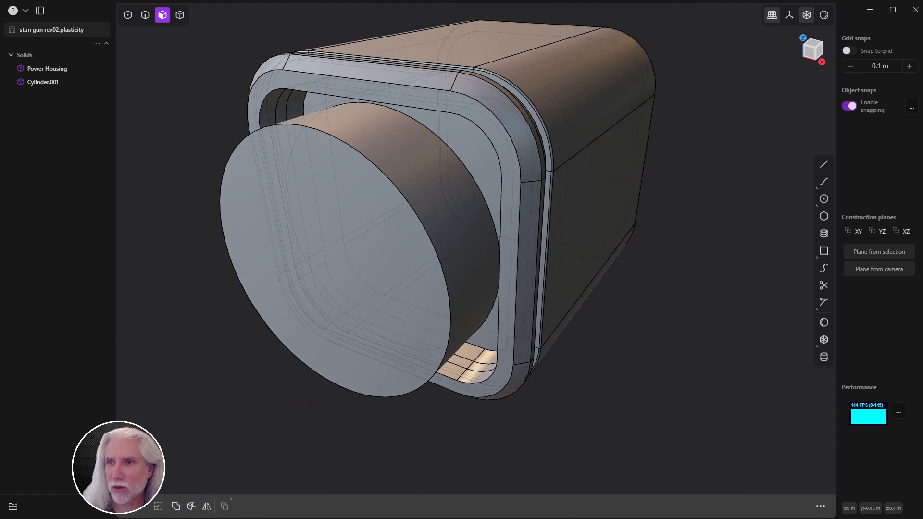
key("alt+Tab")
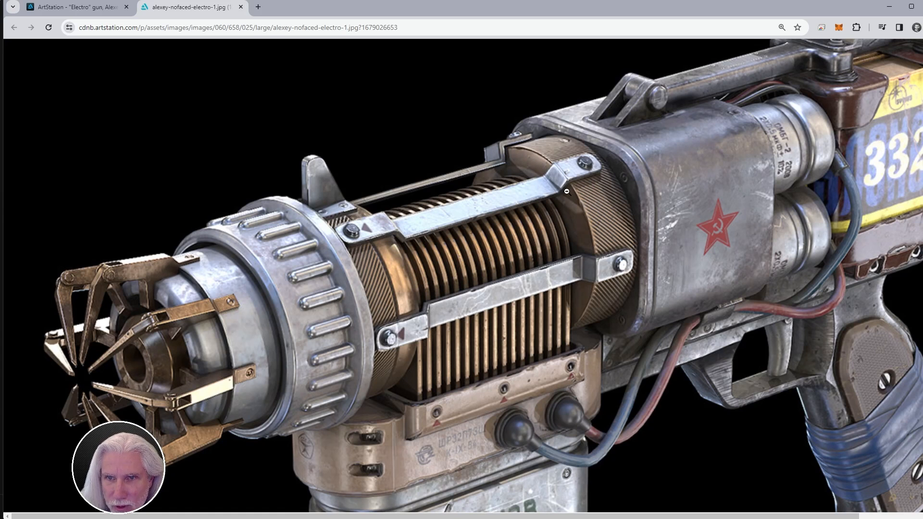
left_click(531, 149)
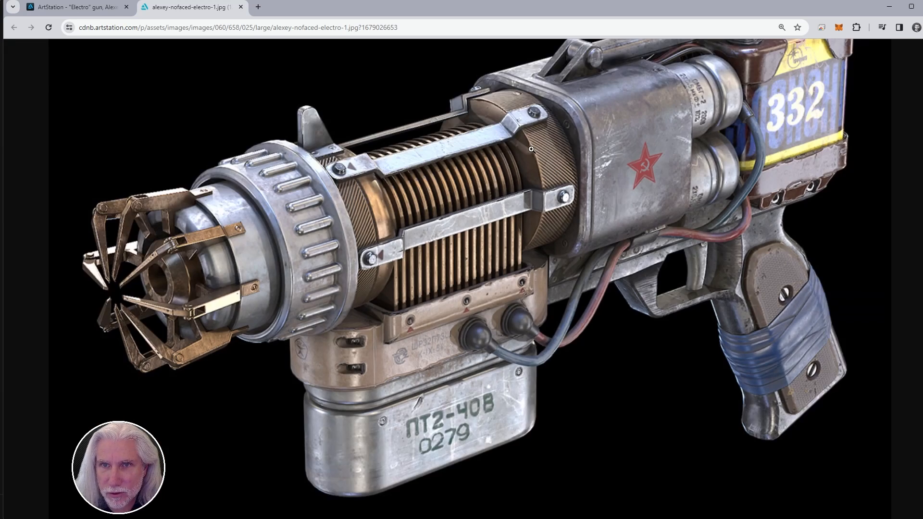
left_click(512, 99)
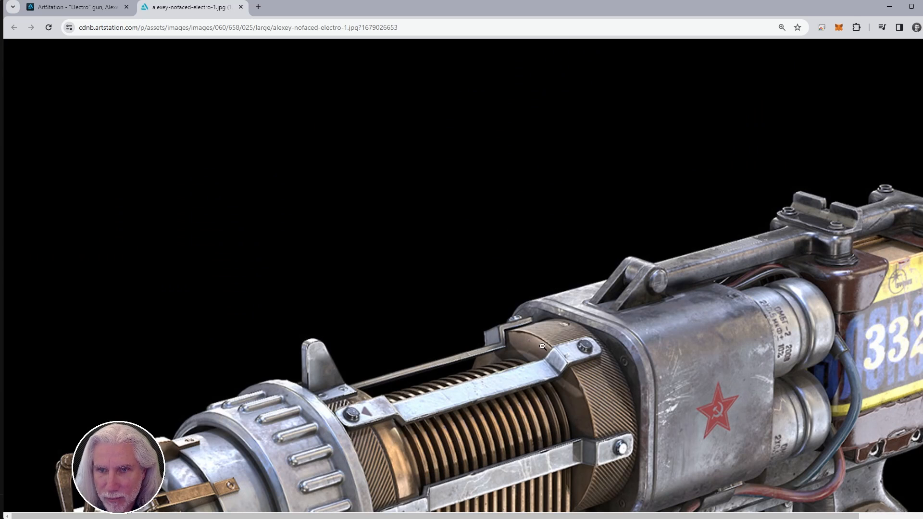
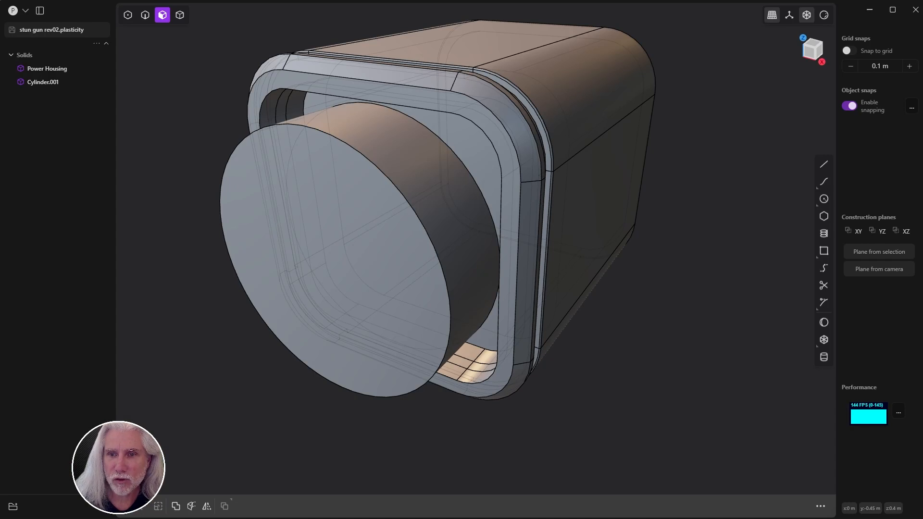
Step: Back in Plasticity, select the cylinder's front face, hide the Power Housing solid and show it again
middle_click_drag(627, 226, 440, 202)
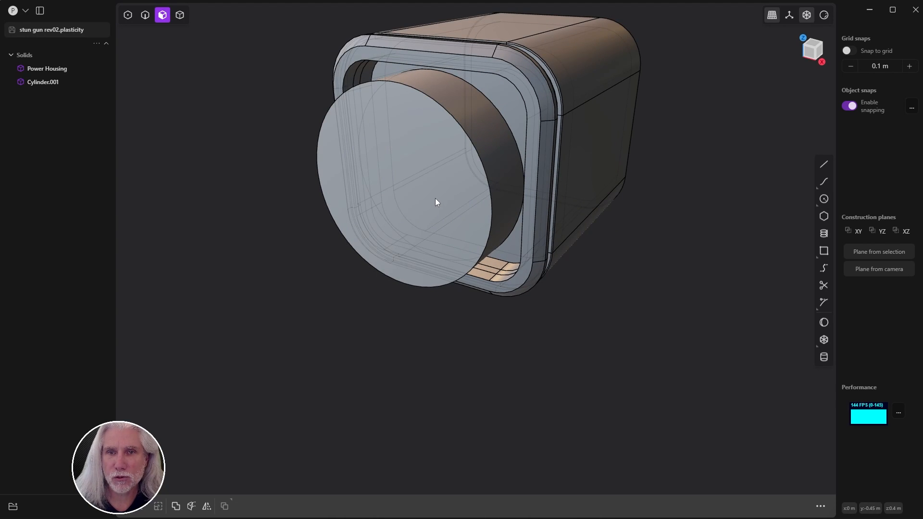
left_click(435, 199)
key("o")
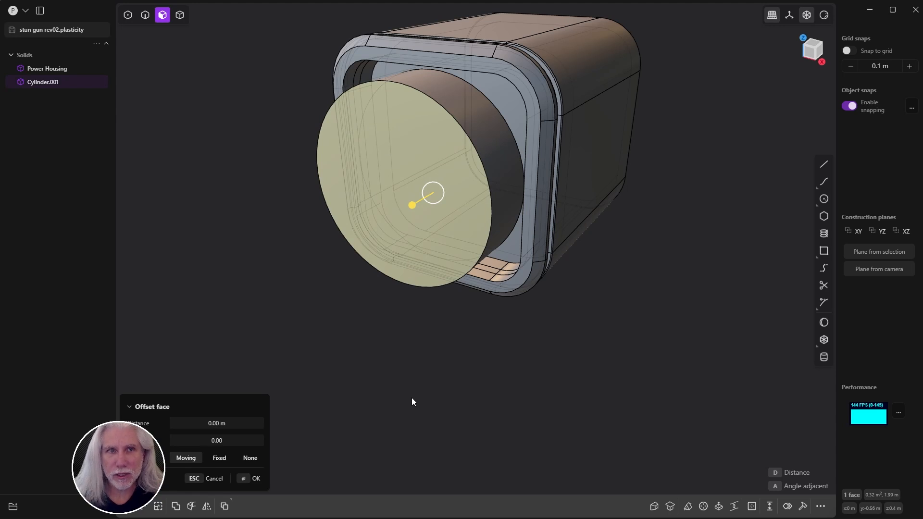
left_click(75, 68)
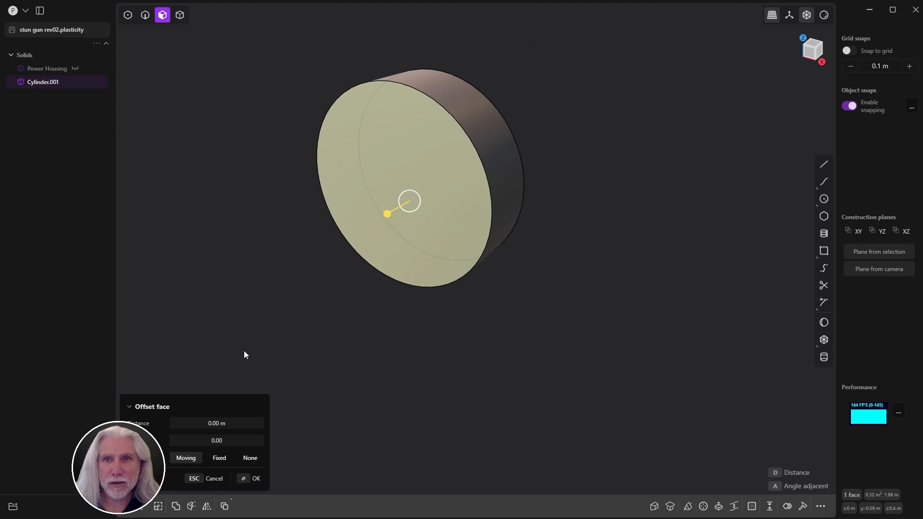
left_click(75, 68)
Step: Isolate the Cylinder.001 solid in the viewport
left_click(54, 83)
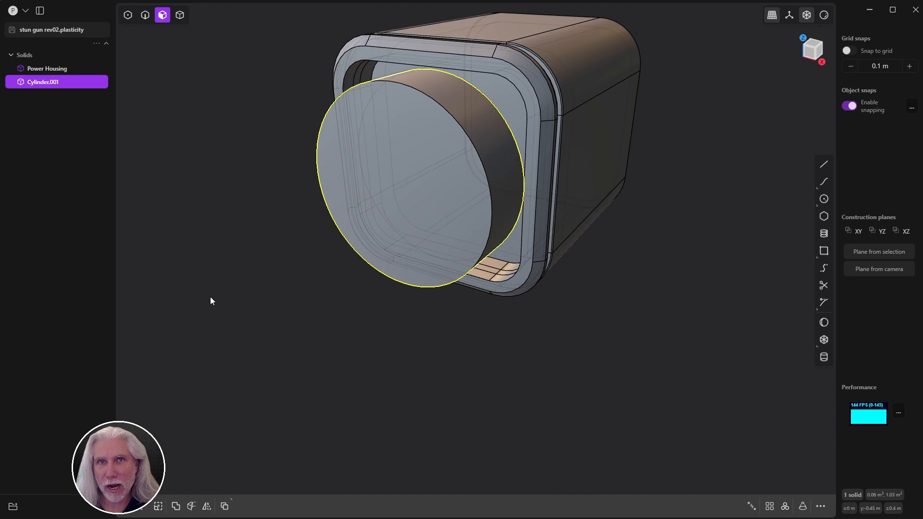
key("slash")
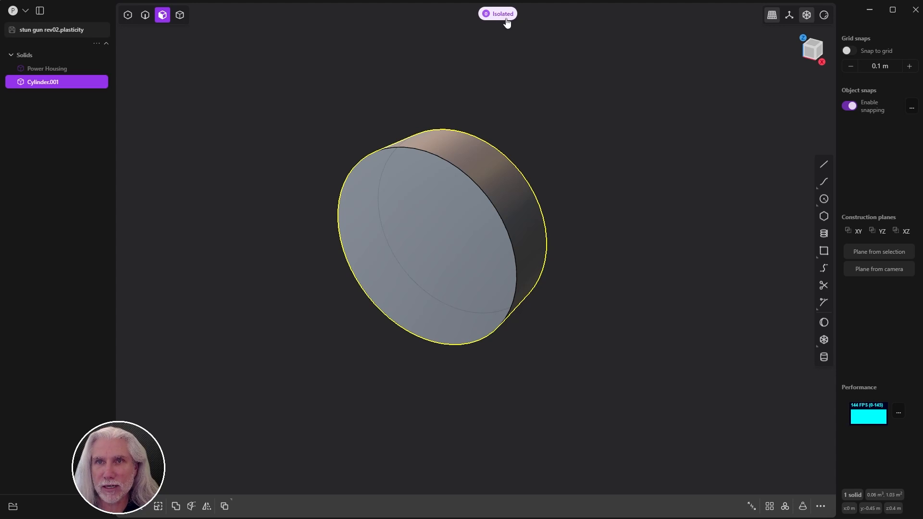
key("slash")
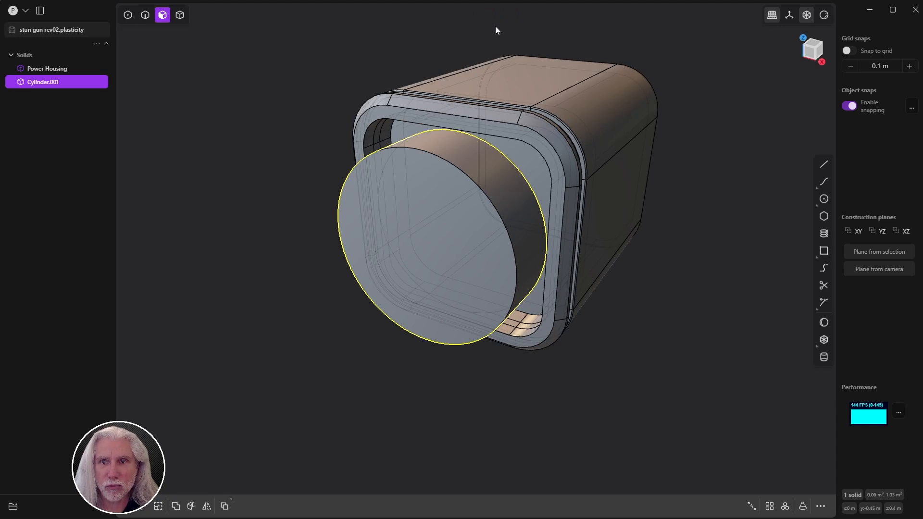
key("slash")
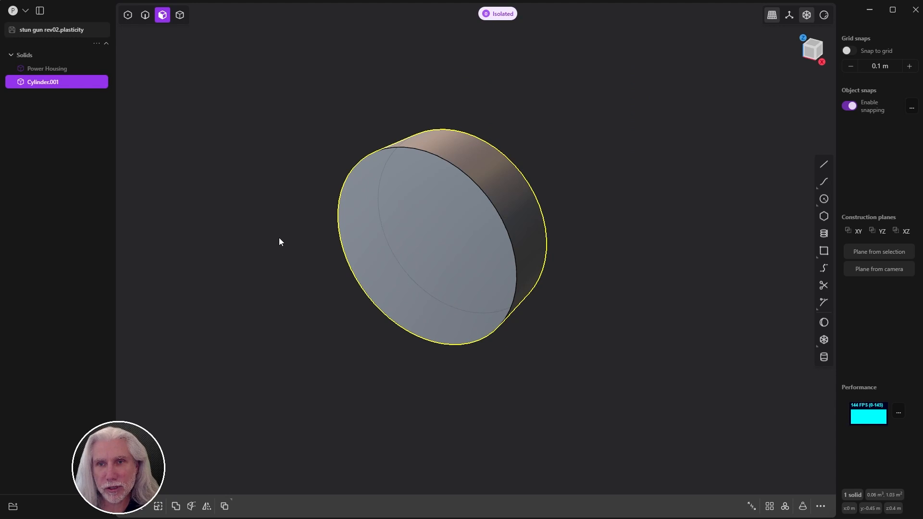
key("slash")
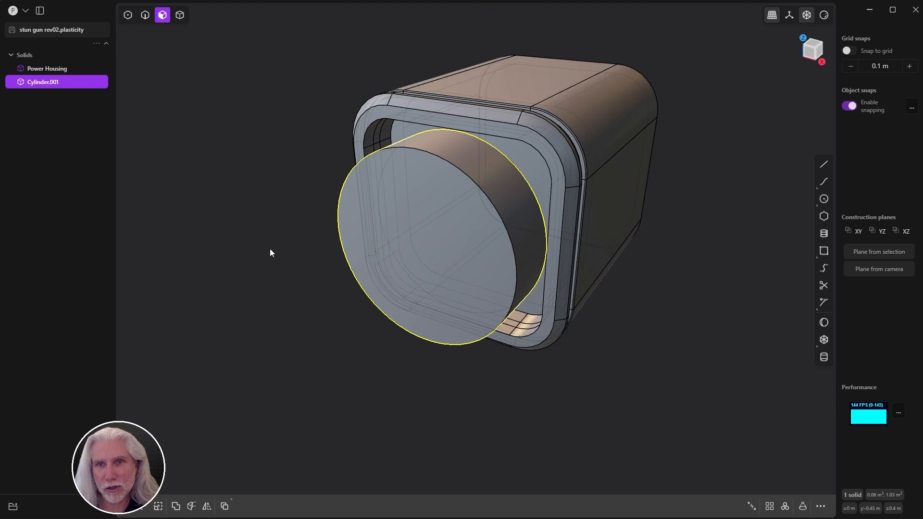
key("slash")
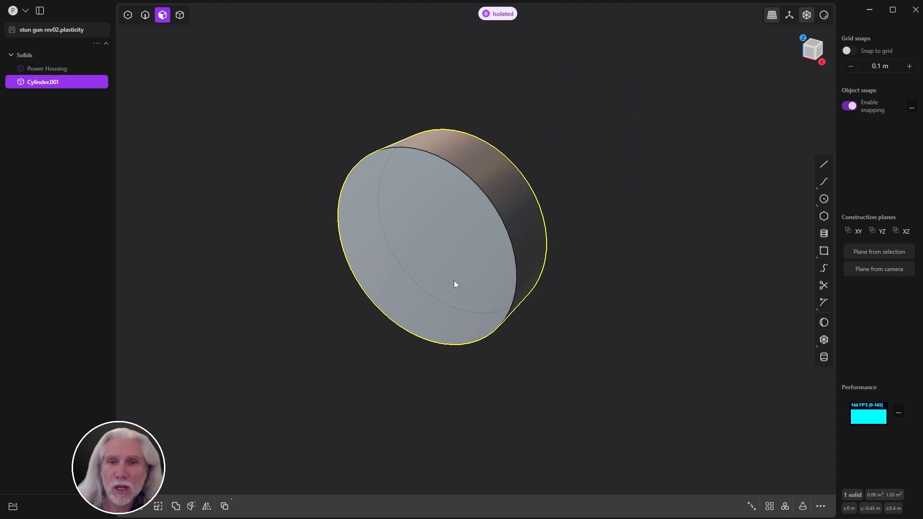
Step: Offset the outline of the cylinder's front face inward by about 0.14 m to form an inner circular face
left_click(396, 279)
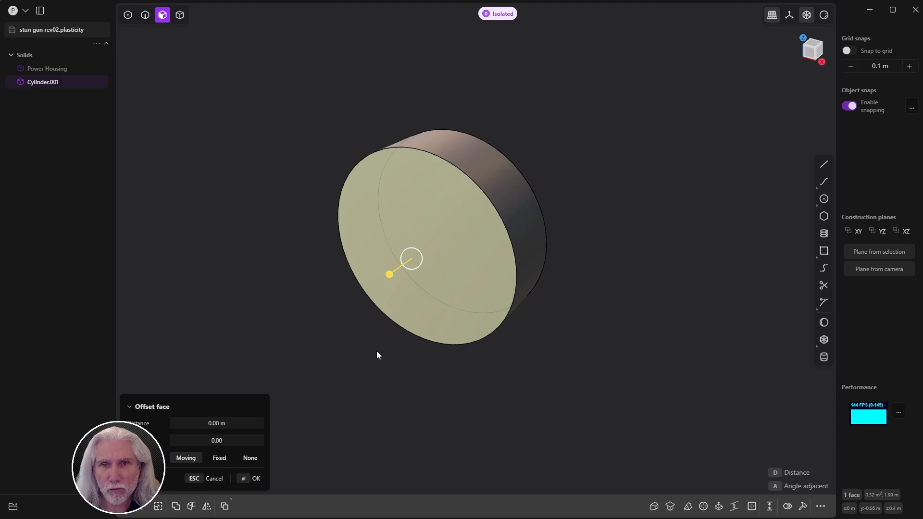
key("o")
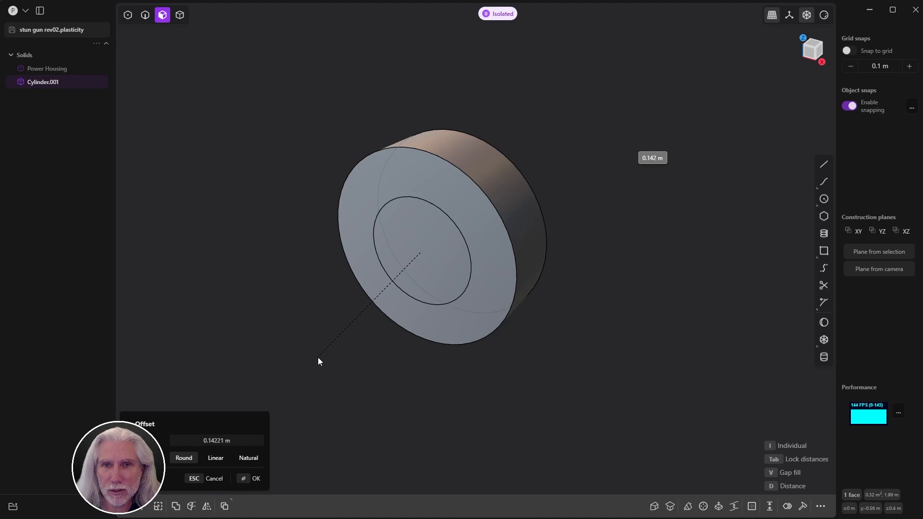
left_click(321, 359)
left_click(248, 479)
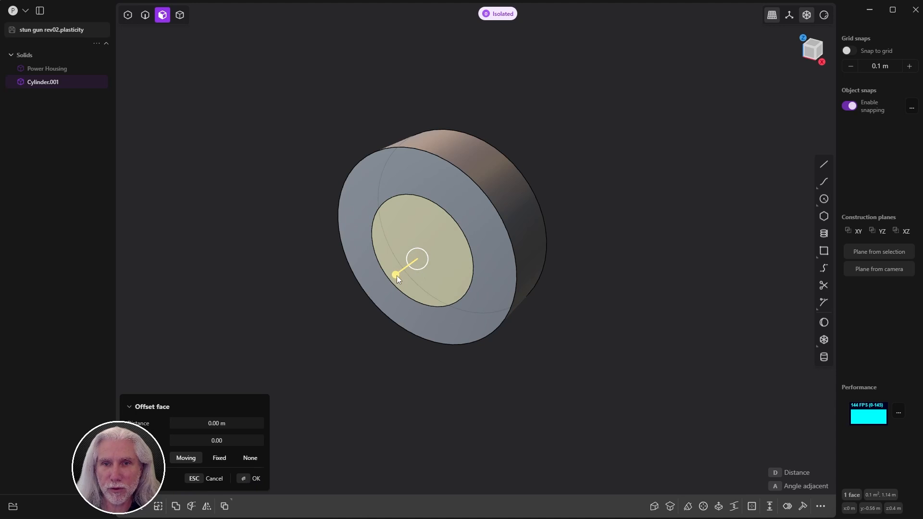
Step: Offset the inner circular face about -0.49 m through the cylinder to cut a central through hole
middle_click_drag(402, 276, 400, 312)
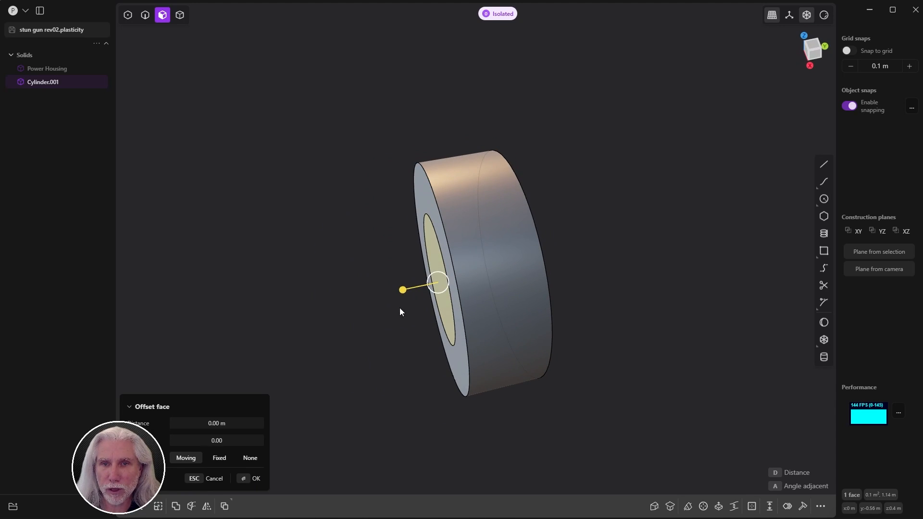
left_click_drag(403, 290, 558, 277)
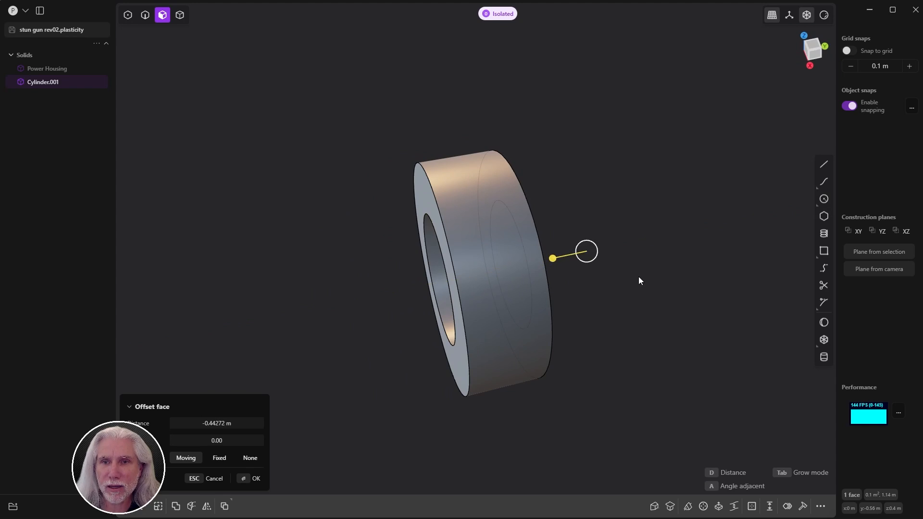
middle_click_drag(638, 276, 473, 273)
left_click_drag(512, 270, 532, 276)
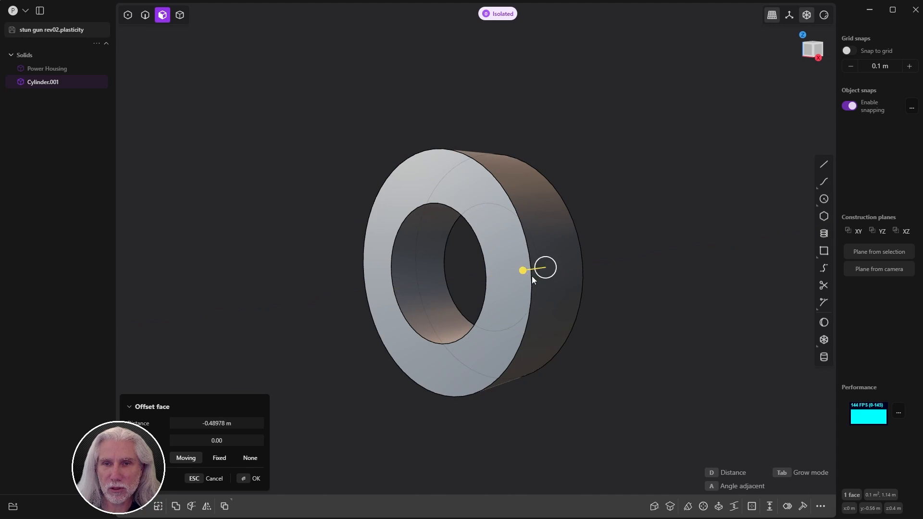
middle_click_drag(531, 276, 550, 220)
left_click(250, 478)
middle_click_drag(250, 487, 575, 170)
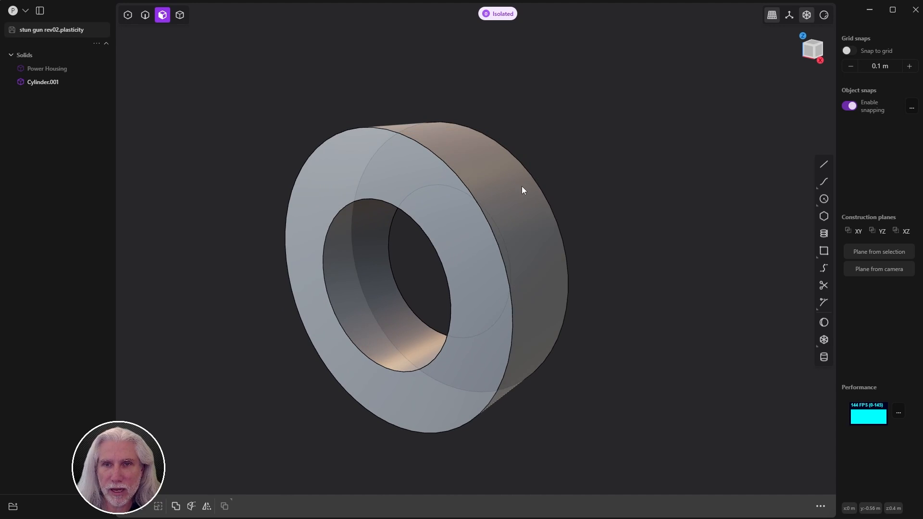
Step: Start a Fillet on the ring and add the outer and inner circular edges of both its front and back faces
key("2")
left_click(466, 183)
key("f")
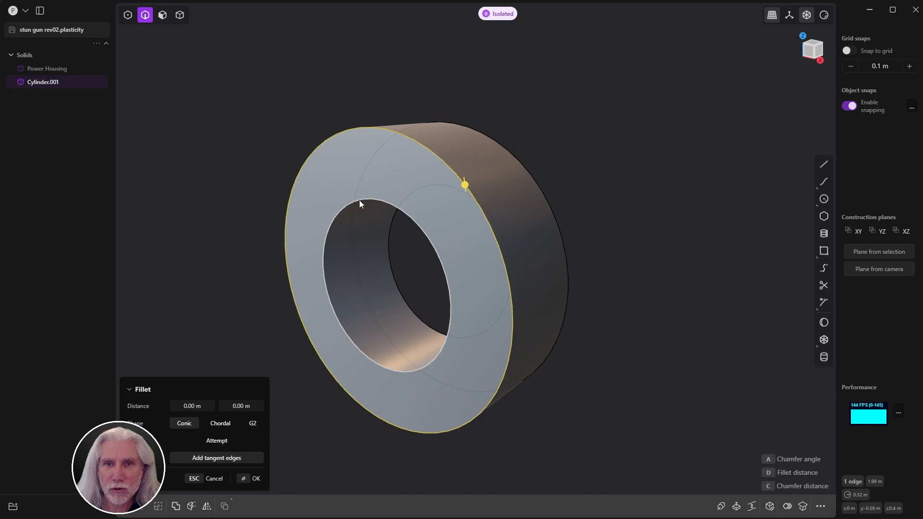
left_click(359, 200)
middle_click_drag(432, 203, 627, 286)
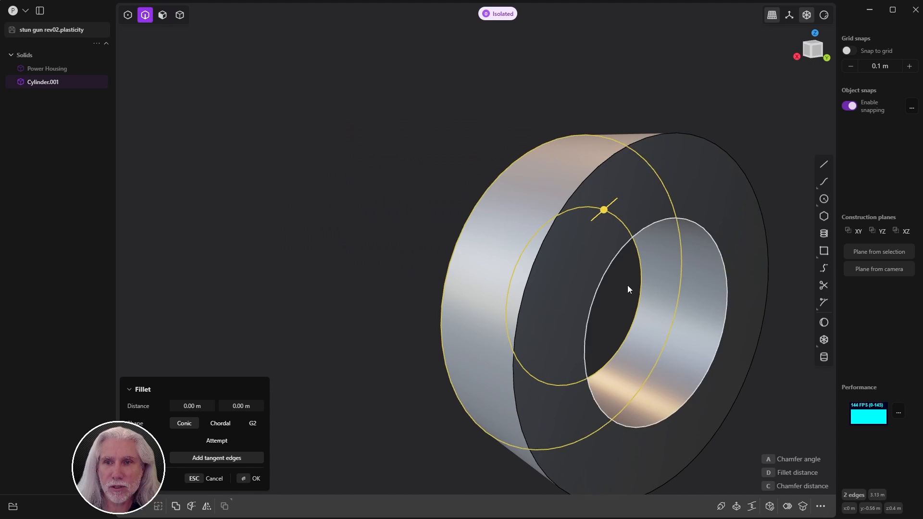
left_click(707, 379)
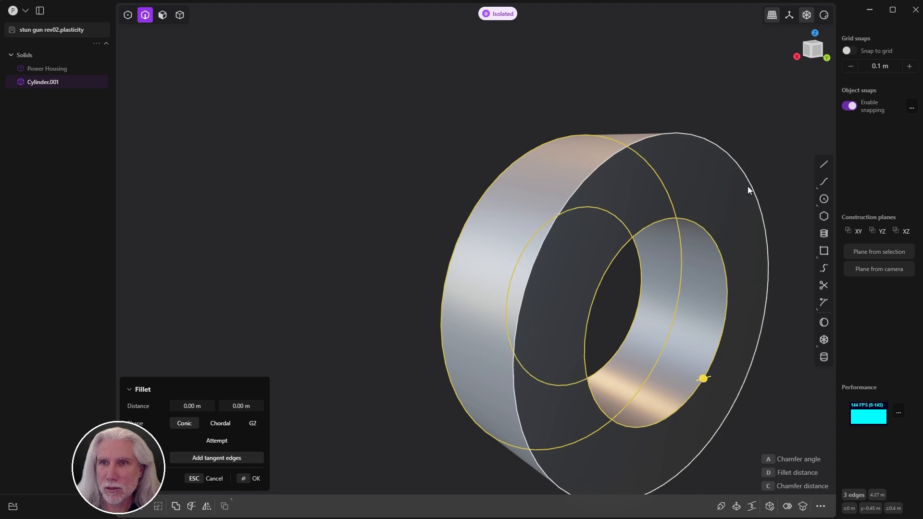
left_click(720, 145)
middle_click_drag(719, 145, 499, 239)
middle_click_drag(322, 231, 587, 204)
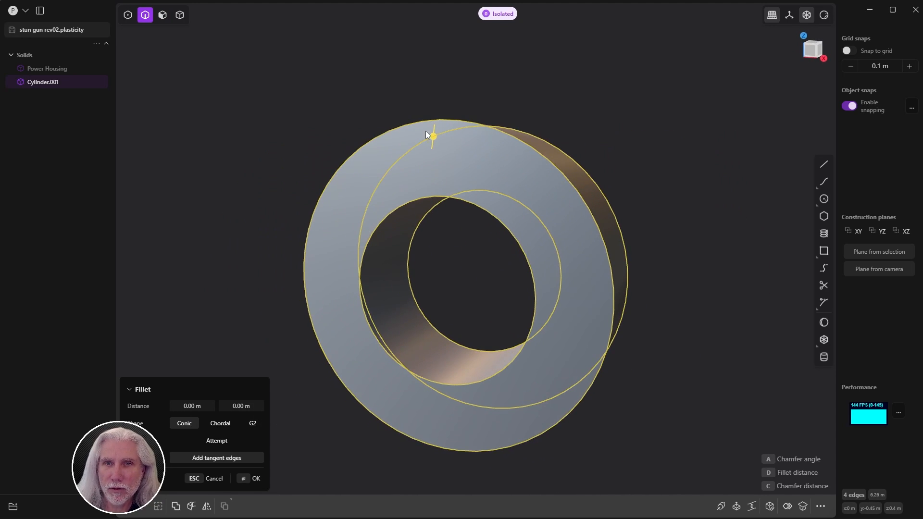
Step: Fillet the ring's four selected circular edges with a distance of about 0.0127 m
left_click_drag(431, 136, 415, 297)
key("Escape")
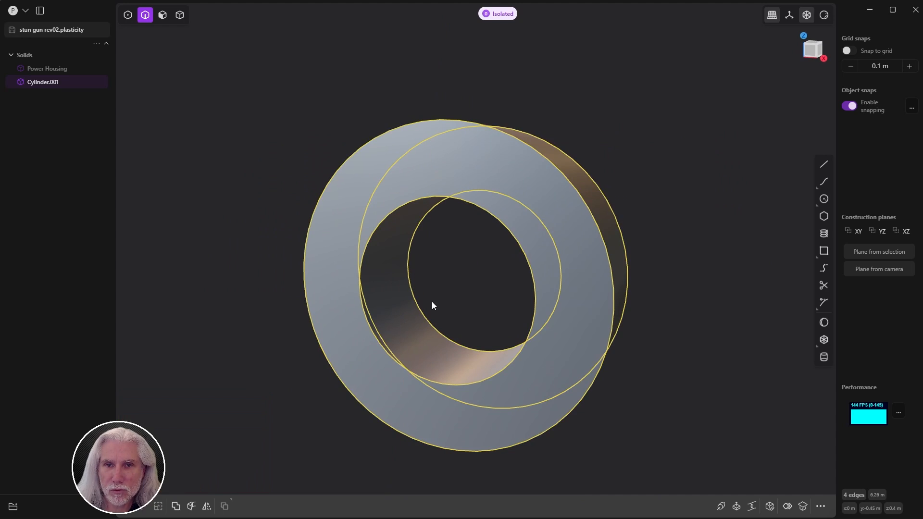
key("f")
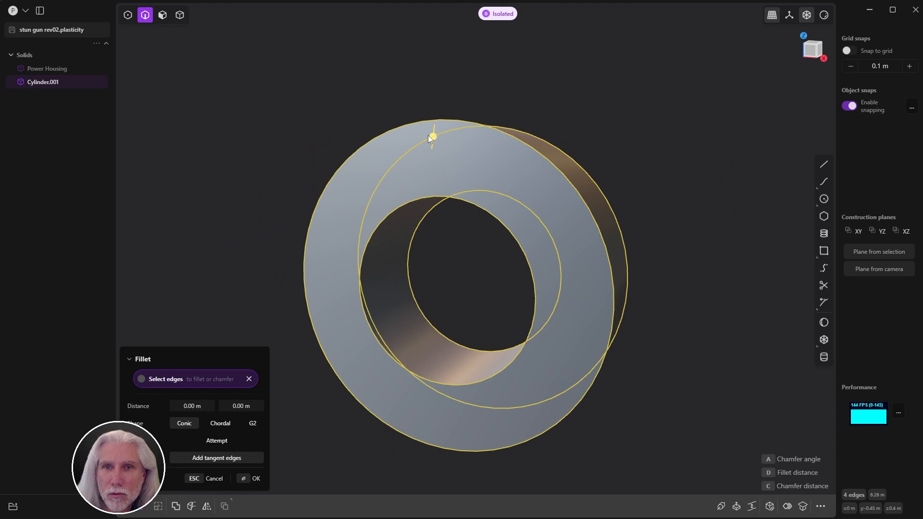
middle_click_drag(428, 135, 478, 255)
left_click_drag(443, 120, 454, 116)
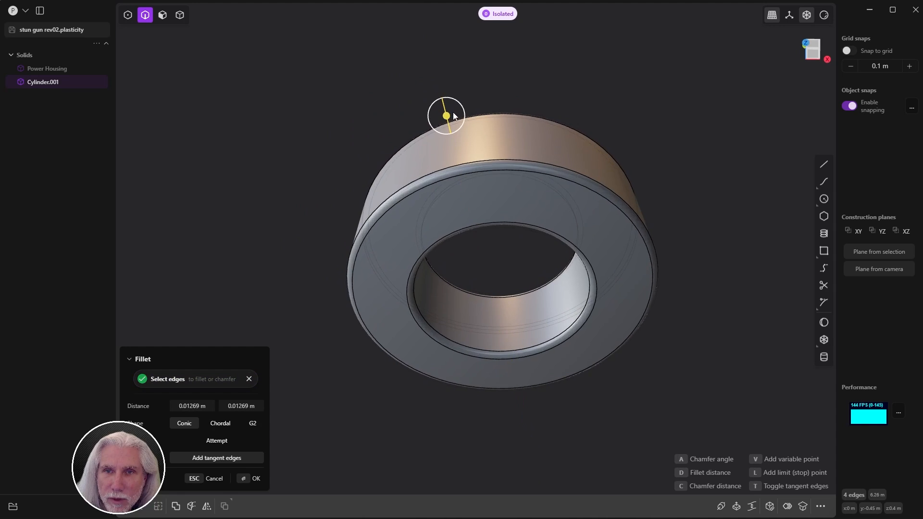
middle_click_drag(454, 115, 348, 342)
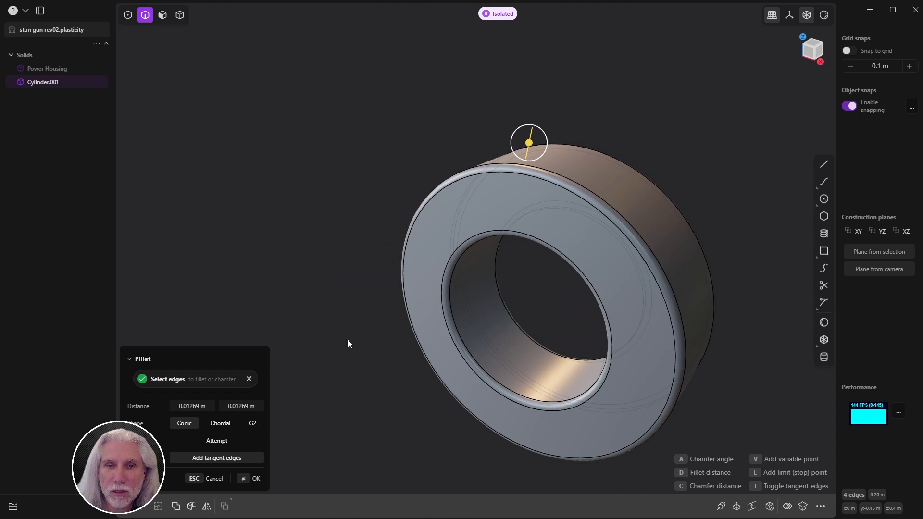
left_click(243, 479)
scroll(381, 298, "down", 3)
middle_click_drag(362, 304, 307, 274, "shift")
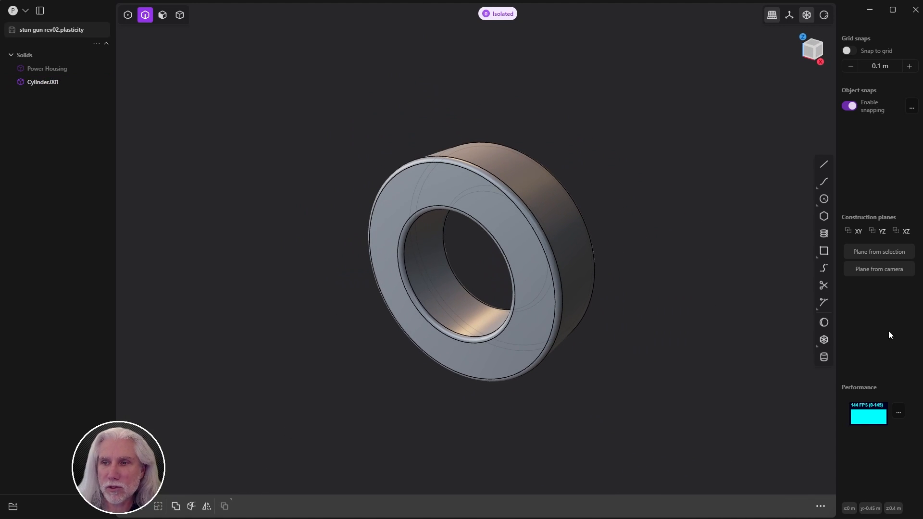
Step: Check the reference gun image in the browser, return to Plasticity and duplicate the ring's outer cylindrical face in place as a separate sheet
key("alt+Tab")
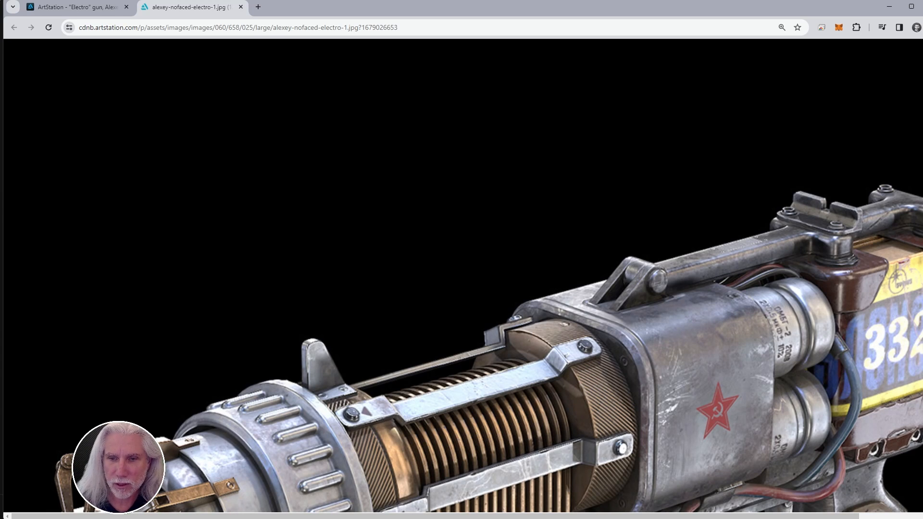
key("alt+Tab")
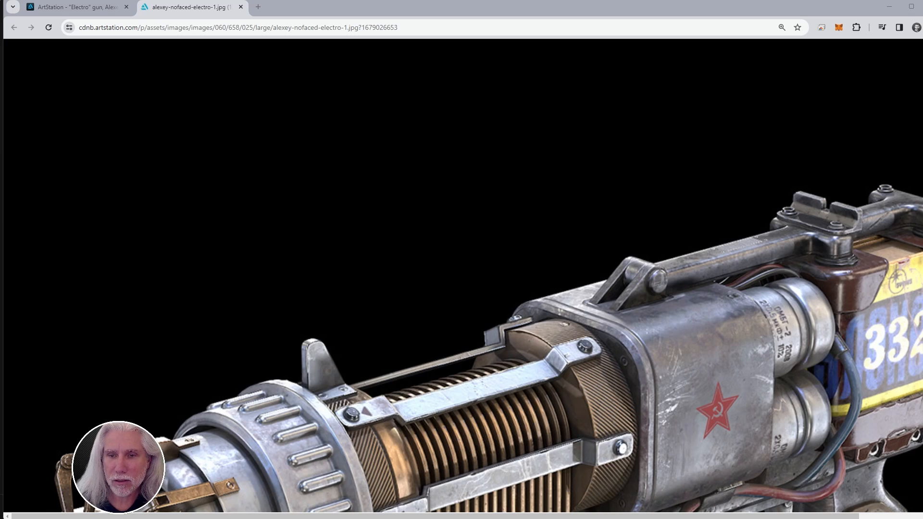
key("3")
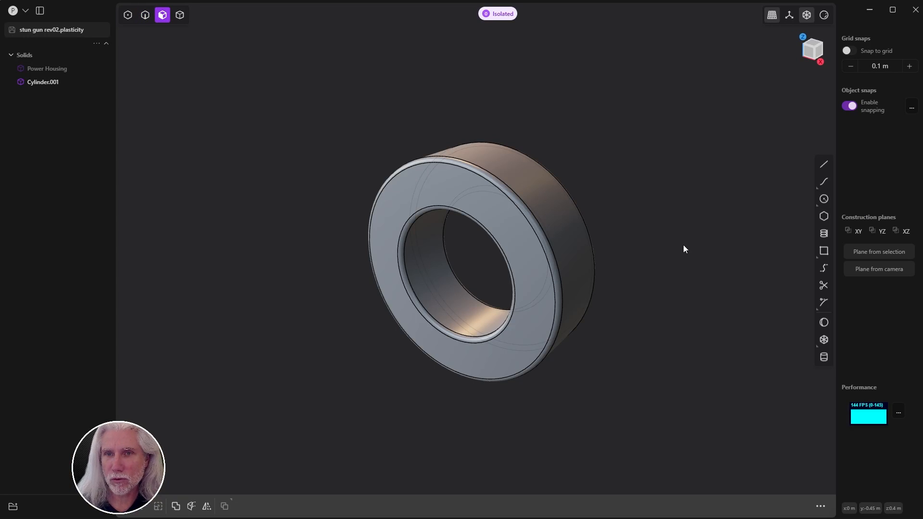
left_click(575, 239)
key("o")
mouse_move(671, 249)
middle_mouse_down()
mouse_move(557, 227)
mouse_move(732, 257)
mouse_move(630, 249)
mouse_move(680, 262)
middle_mouse_up()
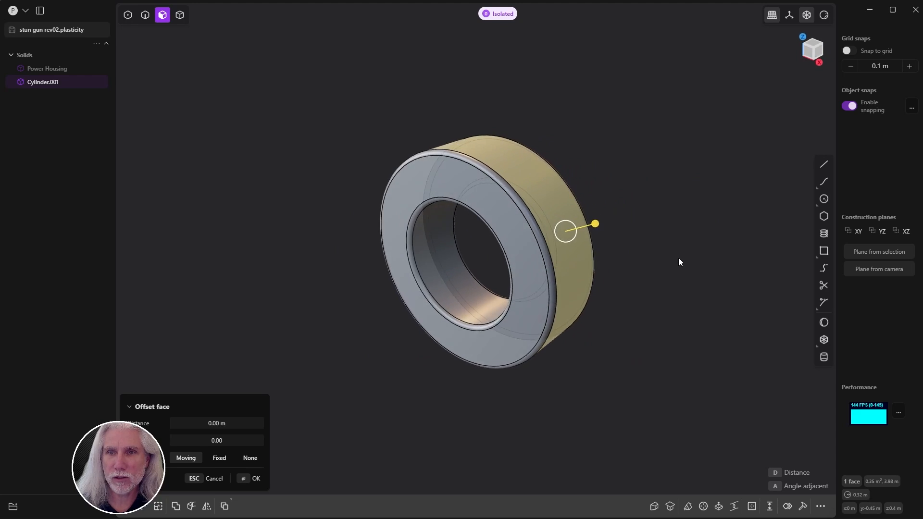
scroll(679, 261, "up", 4)
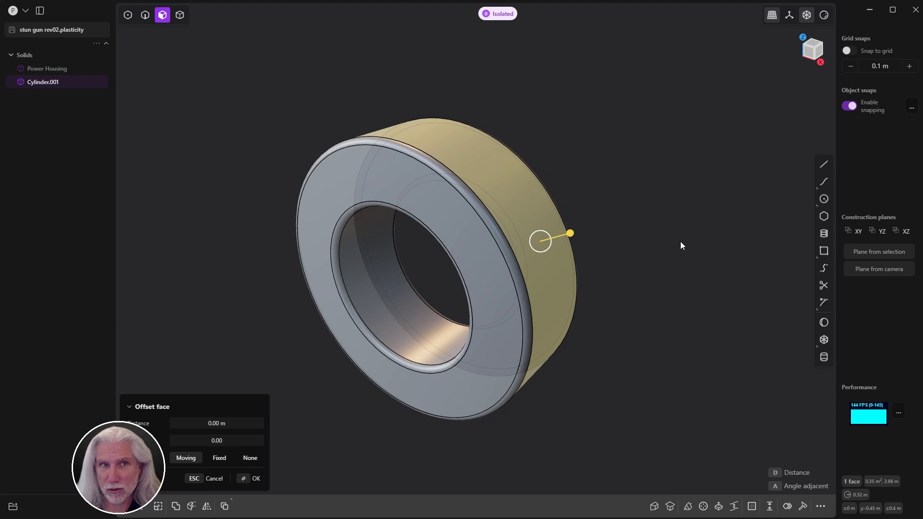
key("shift+d")
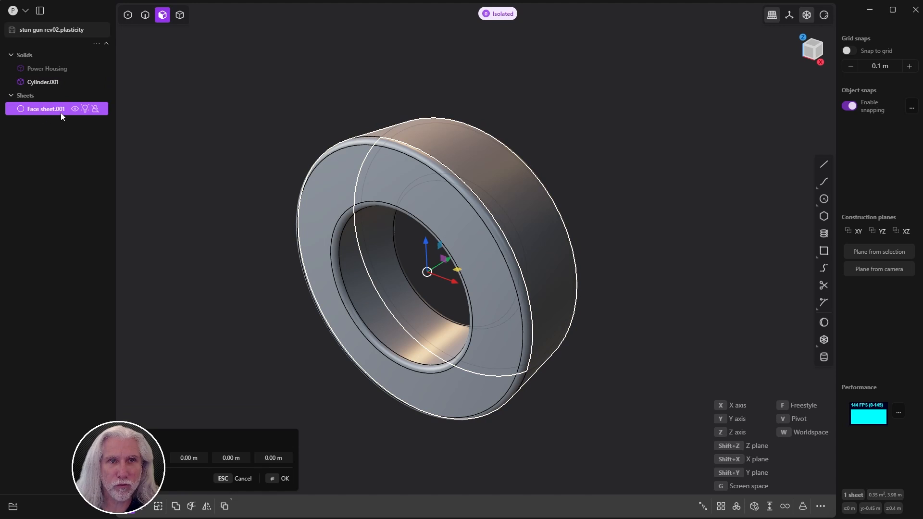
key("Escape")
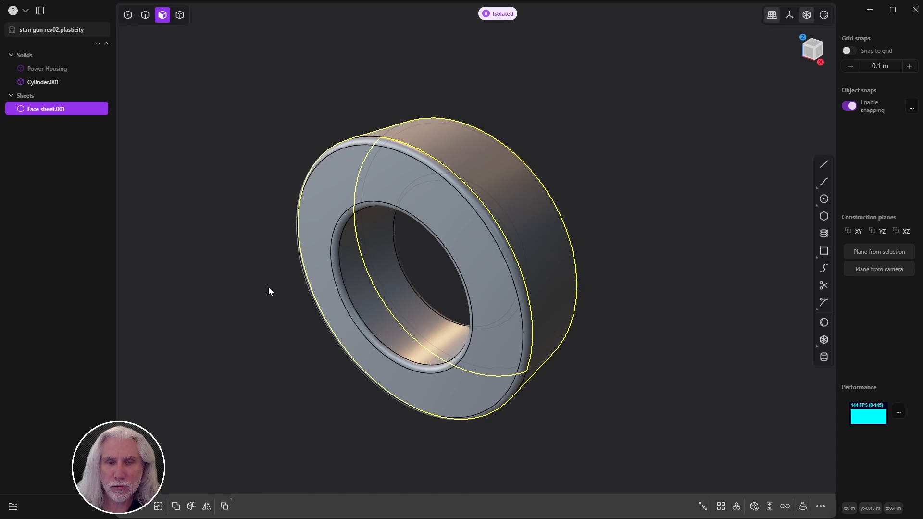
Step: Scale the duplicated face sheet by about 1.025 in X and Z only, leaving a small gap around the ring
key("s")
middle_click_drag(267, 288, 346, 270)
scroll(394, 246, "up", 3)
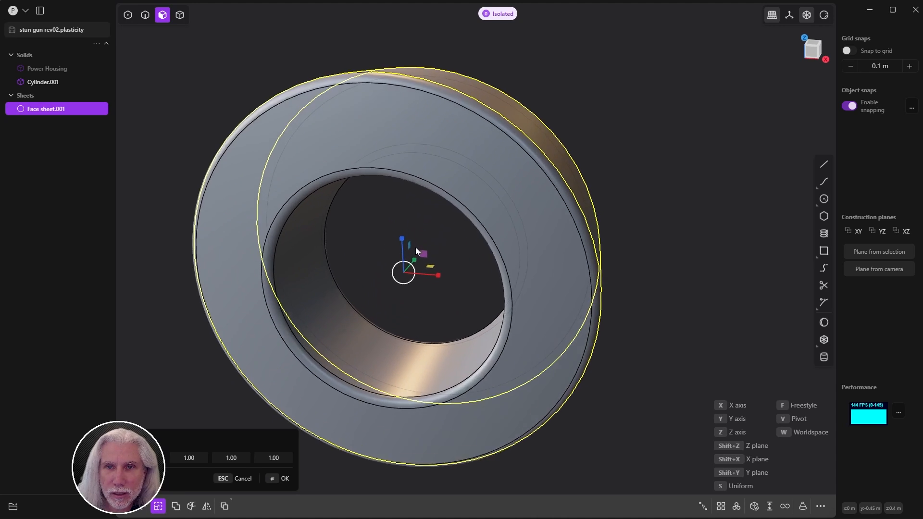
middle_click_drag(415, 247, 488, 241)
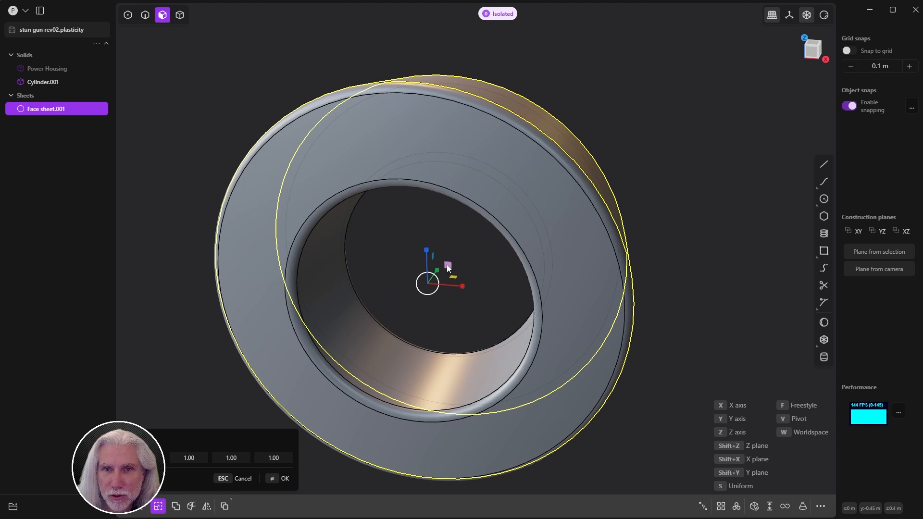
left_click_drag(447, 266, 451, 266)
middle_click_drag(451, 266, 489, 275)
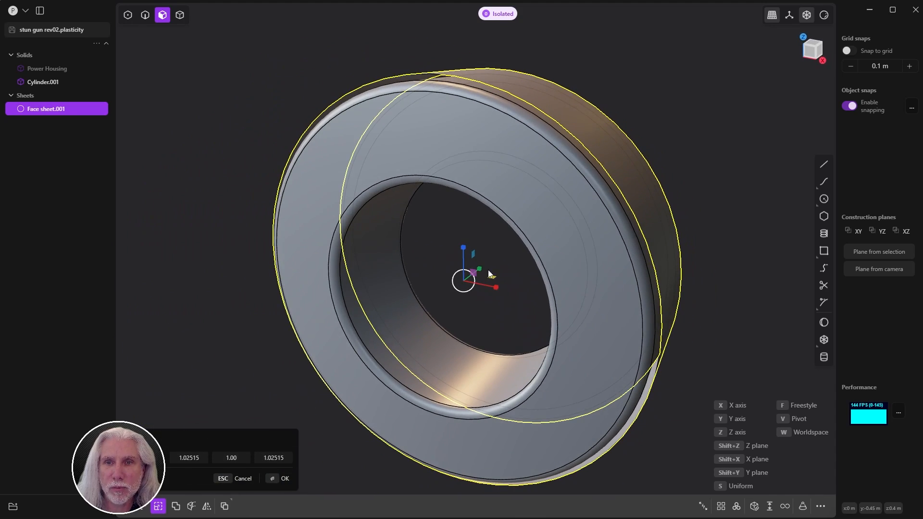
left_click_drag(475, 273, 475, 273)
middle_click_drag(475, 273, 538, 222)
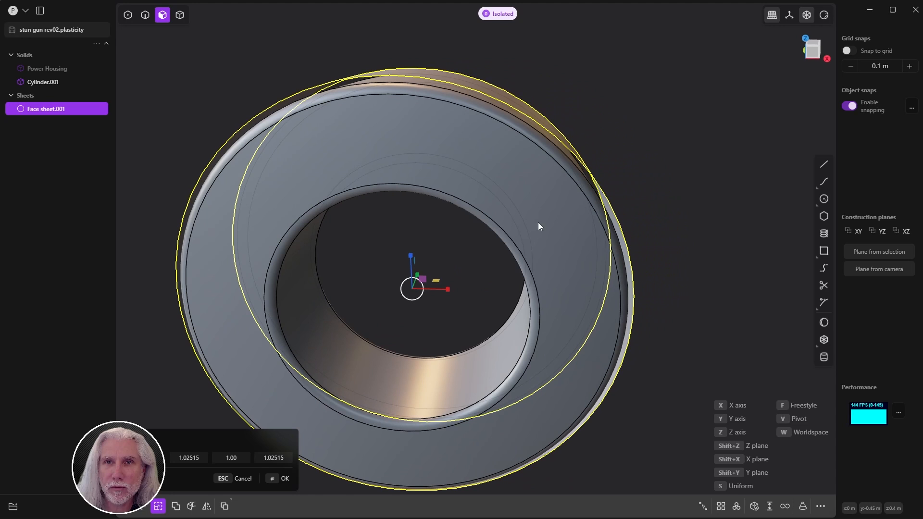
Step: Check the sheet's gap around the ring from the back view and fine-tune its X and Z scale to about 1.0249
left_click(807, 54)
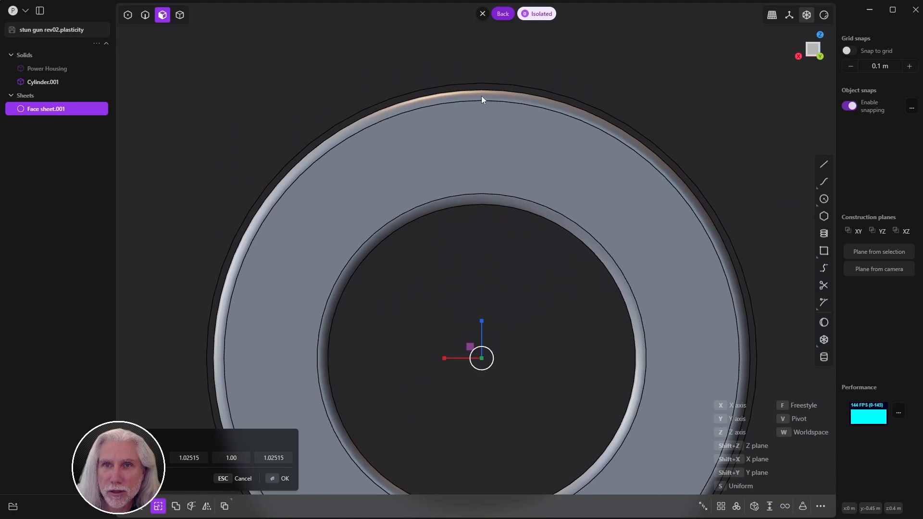
scroll(554, 77, "up", 5)
scroll(649, 127, "down", 10)
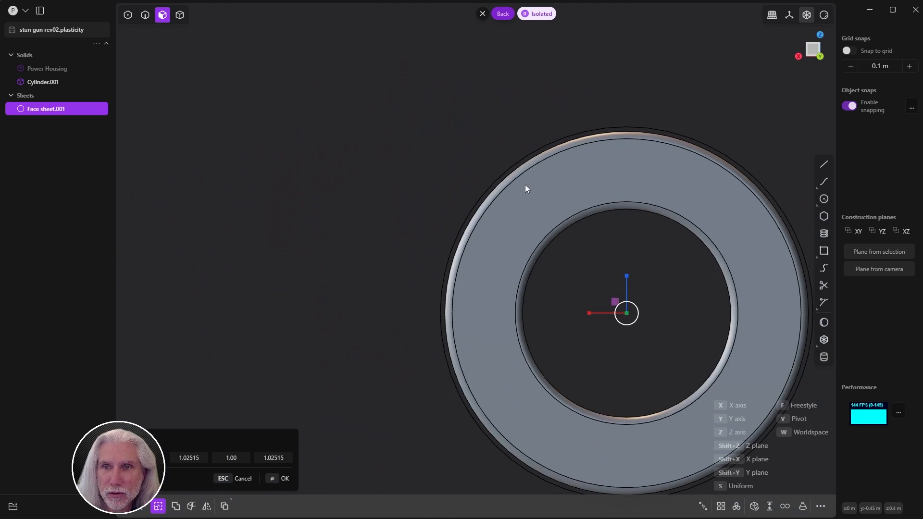
middle_click_drag(526, 186, 385, 165, "shift")
scroll(484, 227, "up", 1)
left_click_drag(473, 290, 474, 291)
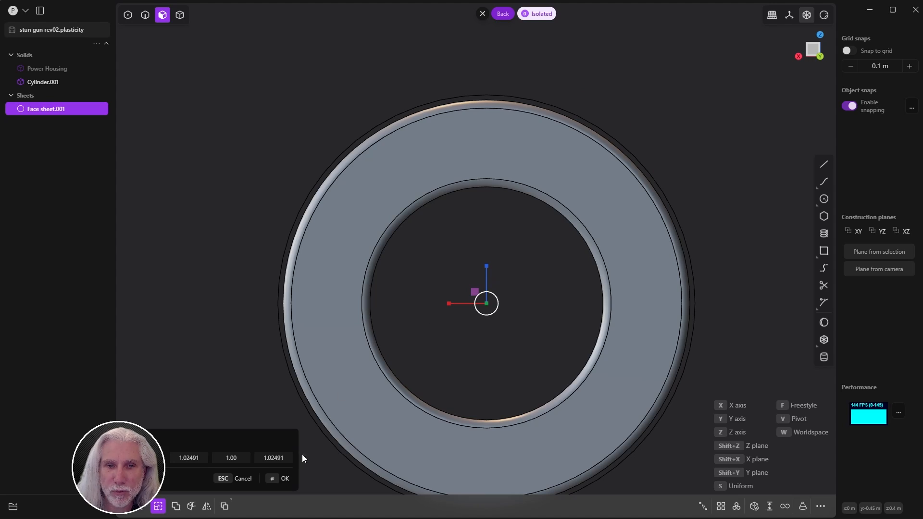
left_click(277, 478)
Step: Thicken the scaled sheet by about -0.0058 m into a solid band around the ring, and exit isolation to show the Power Housing again
middle_click_drag(446, 267, 464, 211)
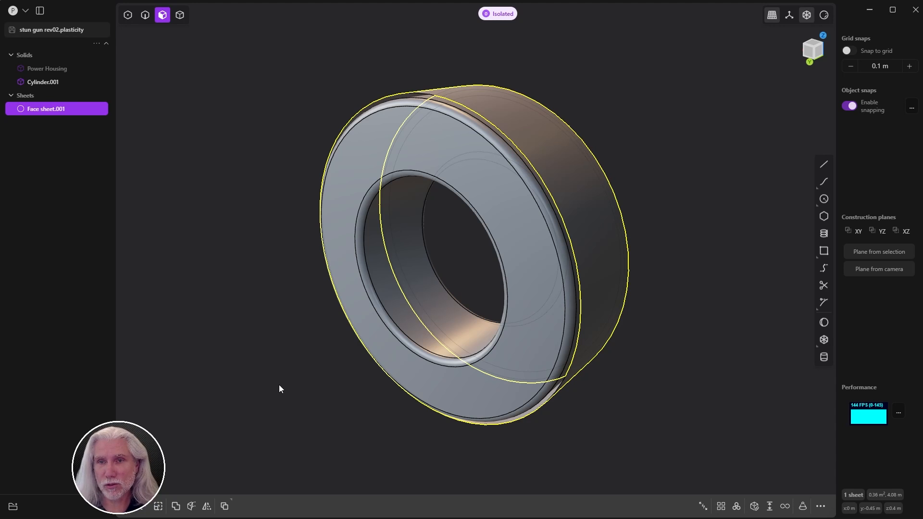
middle_click_drag(668, 334, 418, 323)
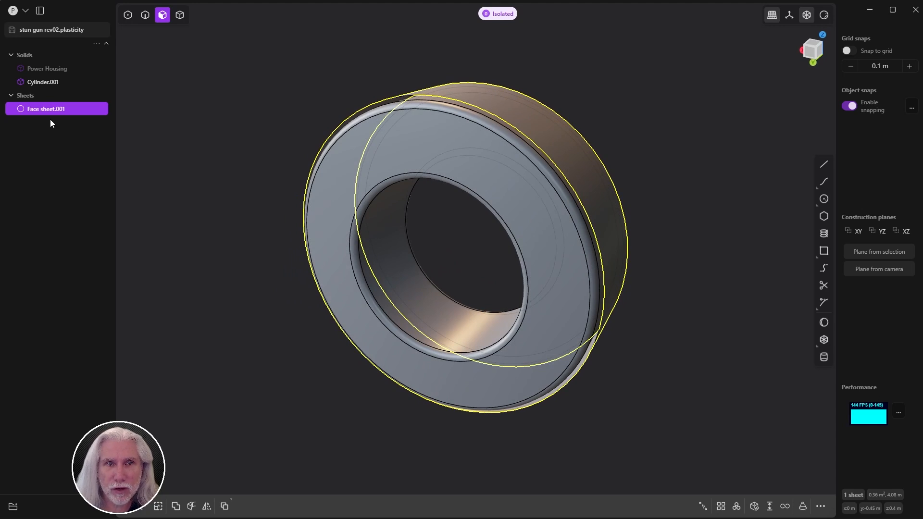
left_click(770, 507)
scroll(529, 128, "up", 10)
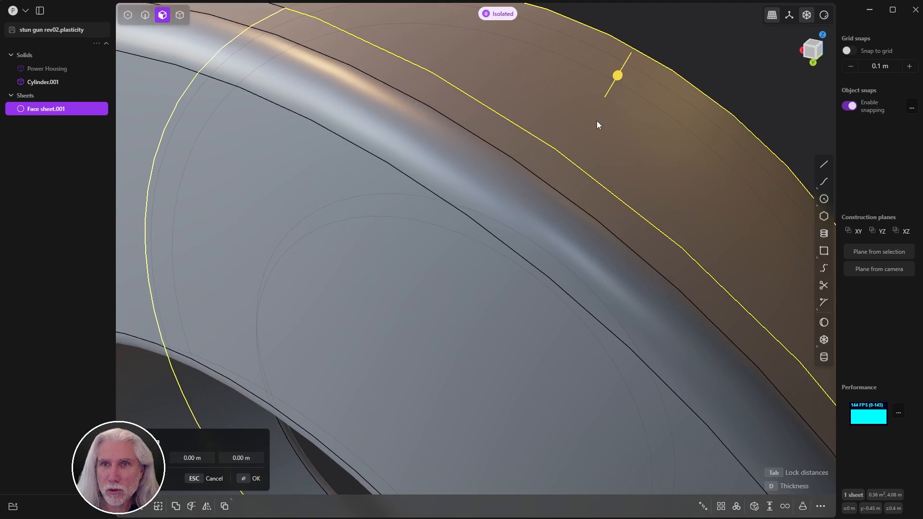
mouse_move(592, 106)
left_mouse_down()
mouse_move(581, 111)
mouse_move(610, 76)
mouse_move(582, 116)
left_mouse_up()
scroll(582, 117, "down", 10)
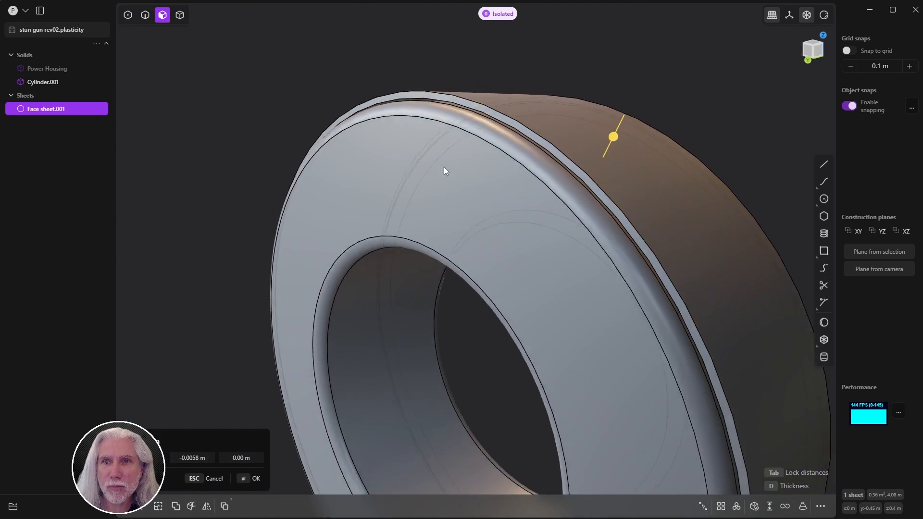
middle_click_drag(445, 170, 470, 178)
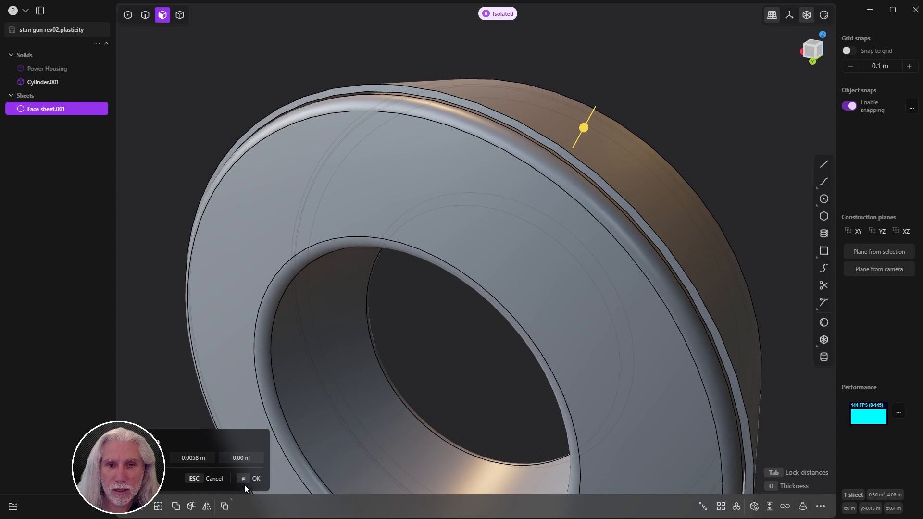
left_click(256, 479)
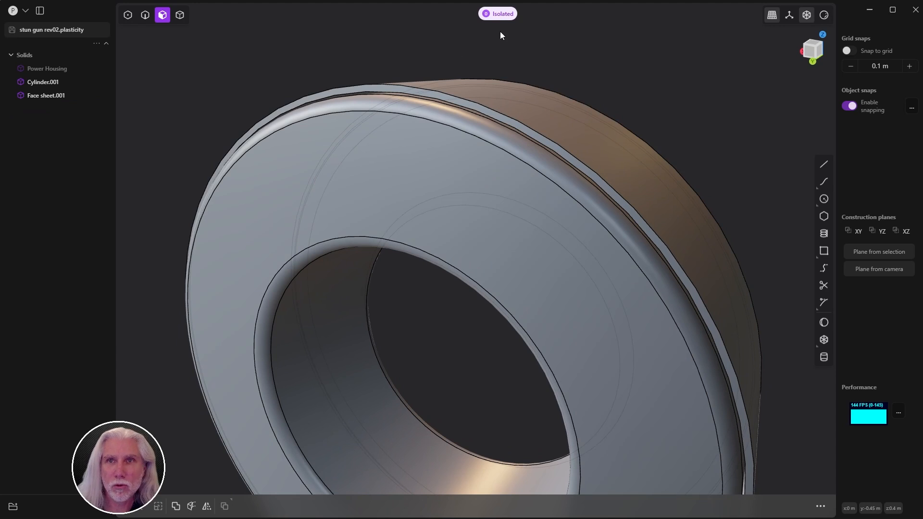
key("slash")
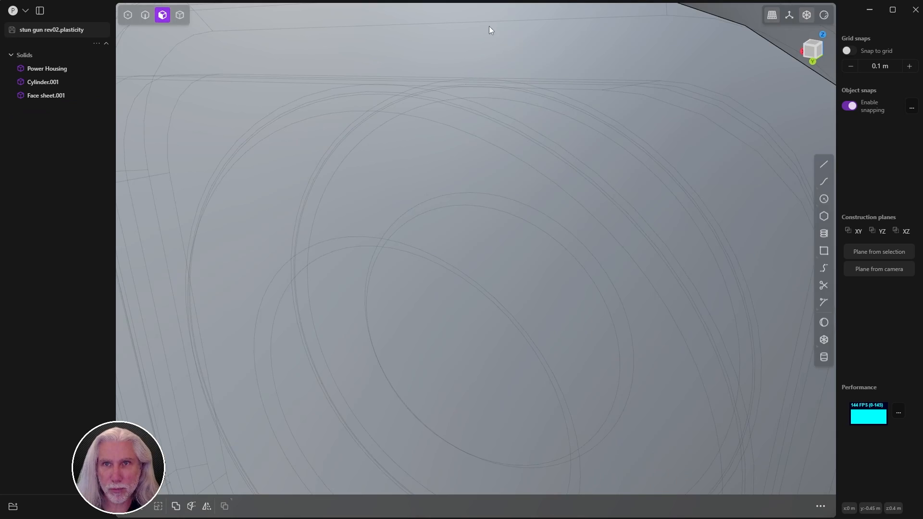
scroll(562, 167, "down", 5)
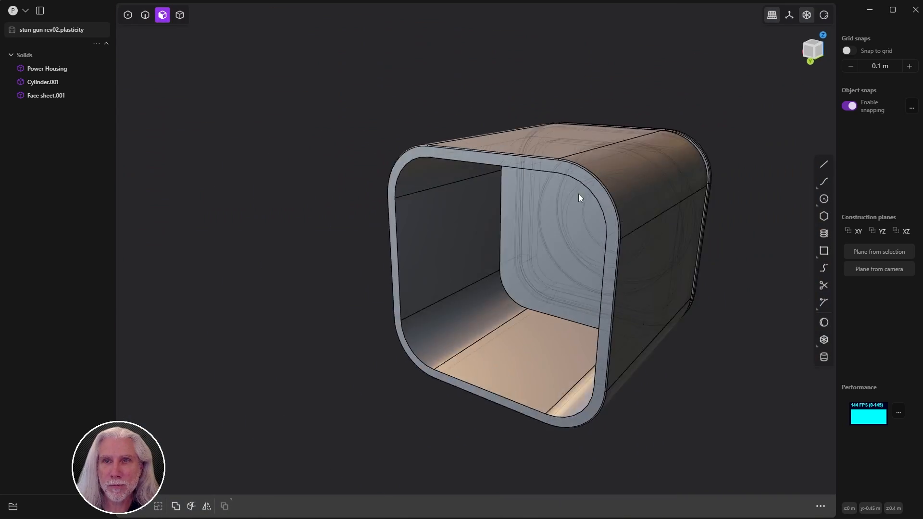
Step: Identify the ring solid at the Power Housing's front and rename it "Power Cell Back"
middle_click_drag(581, 198, 420, 169)
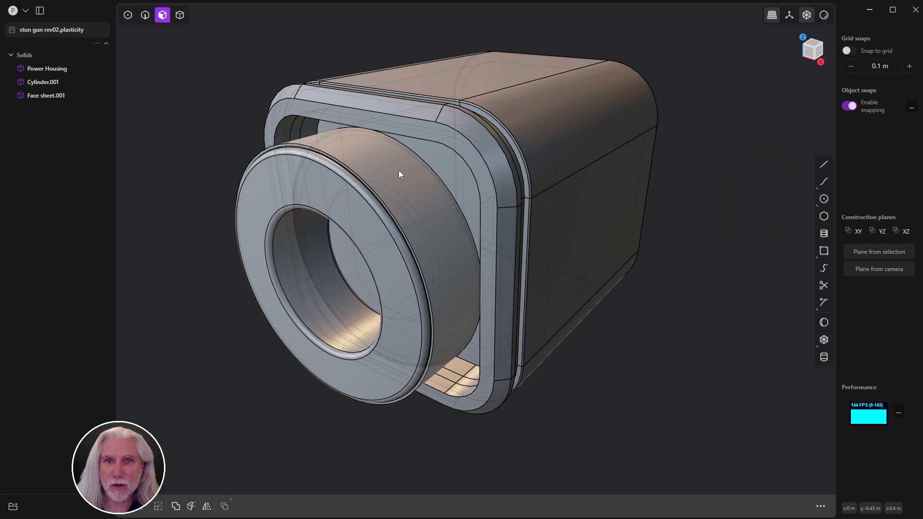
left_click(399, 171)
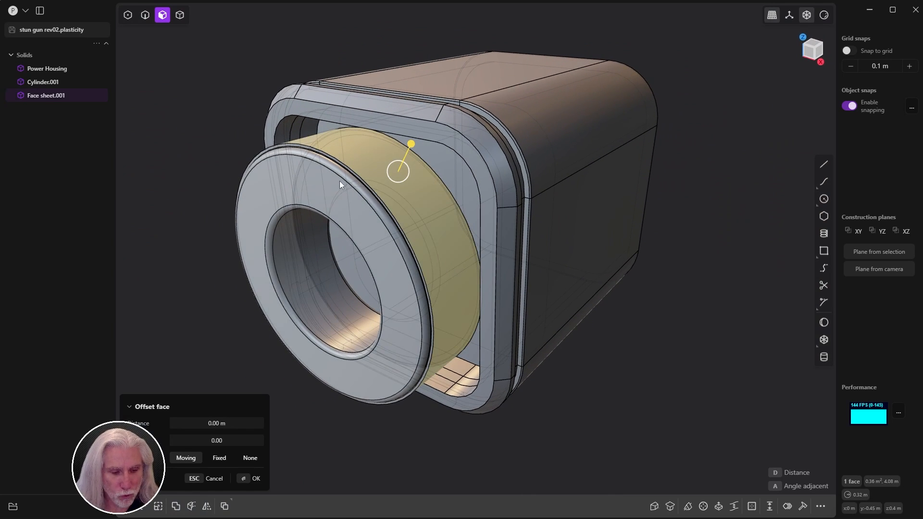
key("4")
left_click(576, 228)
left_click(318, 194)
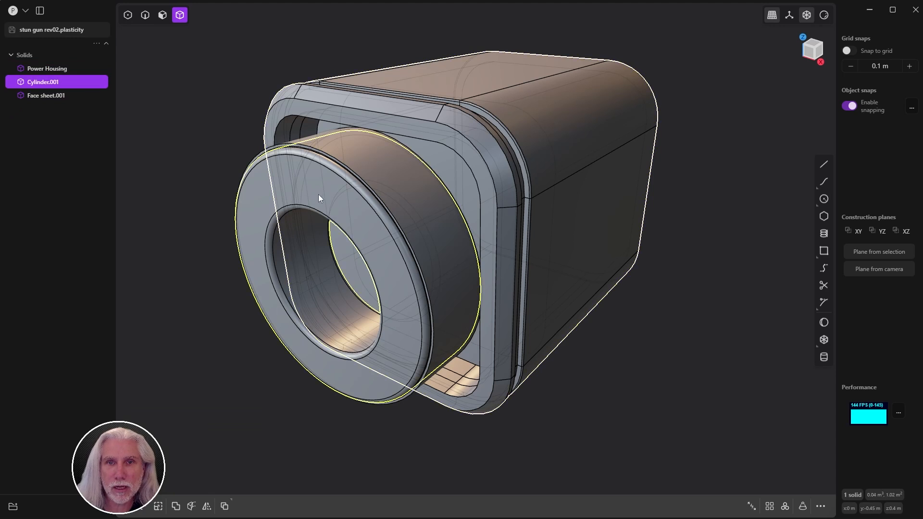
left_click(411, 212)
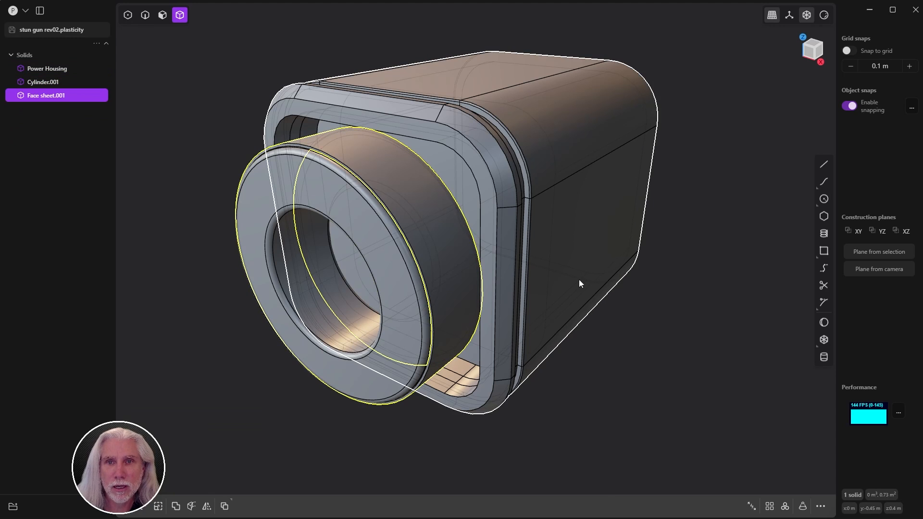
left_click(40, 82)
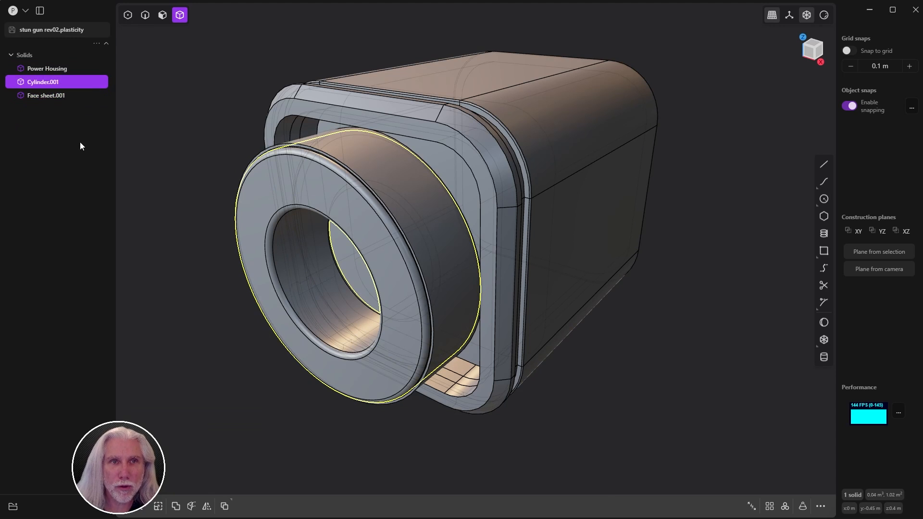
left_click(37, 83)
double_click(42, 81)
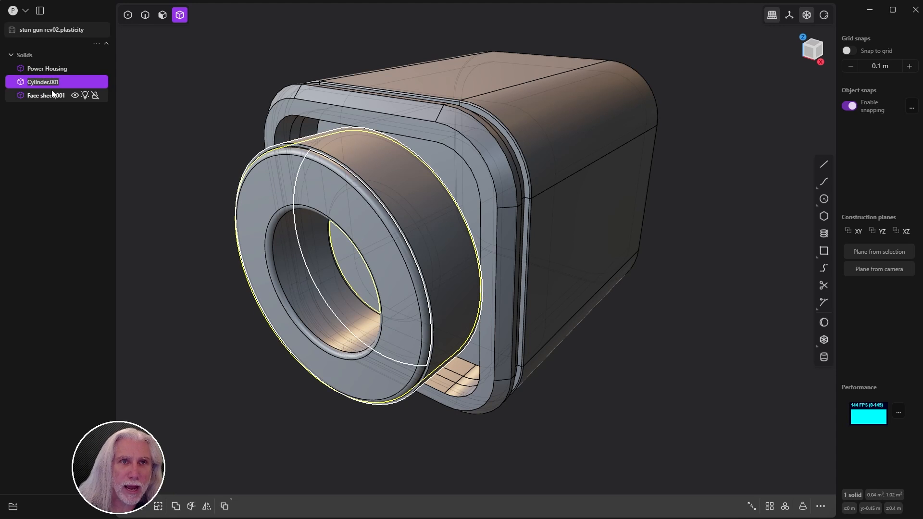
type("Power Cell")
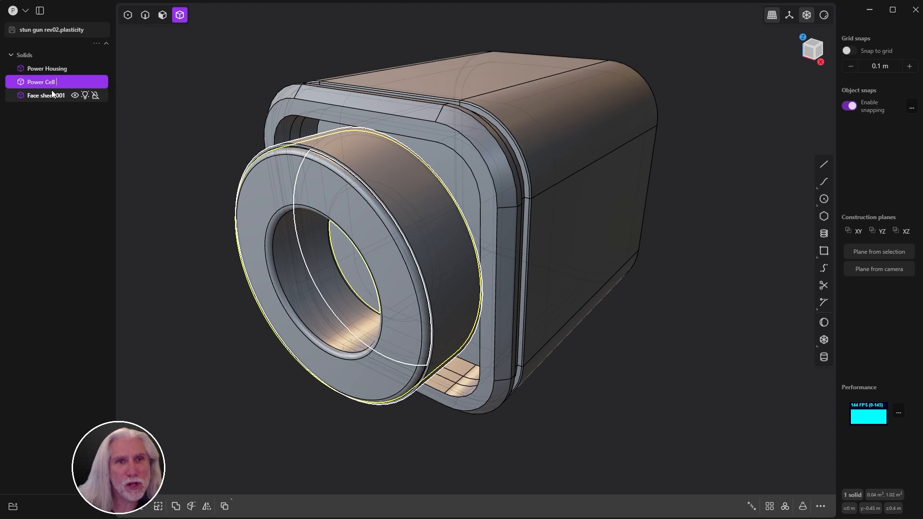
type(" Back")
key("Return")
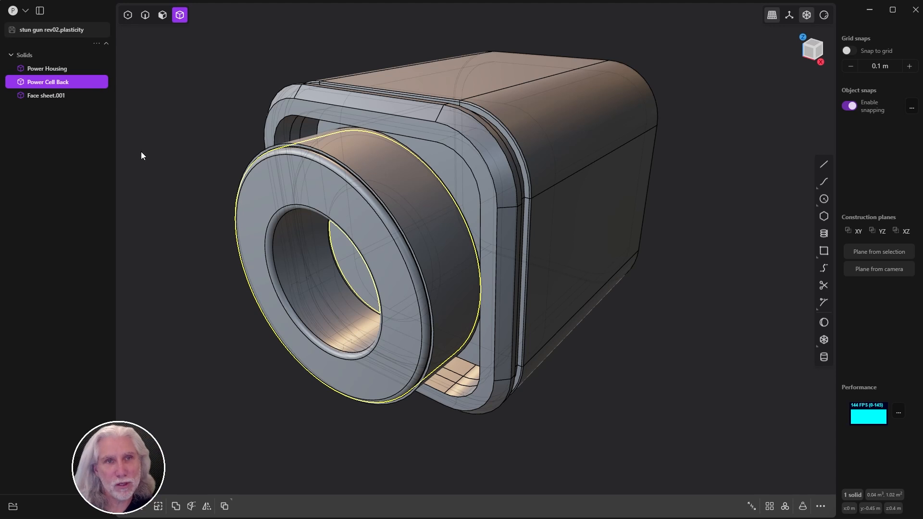
Step: Rename the thin band solid around the ring as "Power Cell Back Wrapper" and clear the selection
left_click(52, 98)
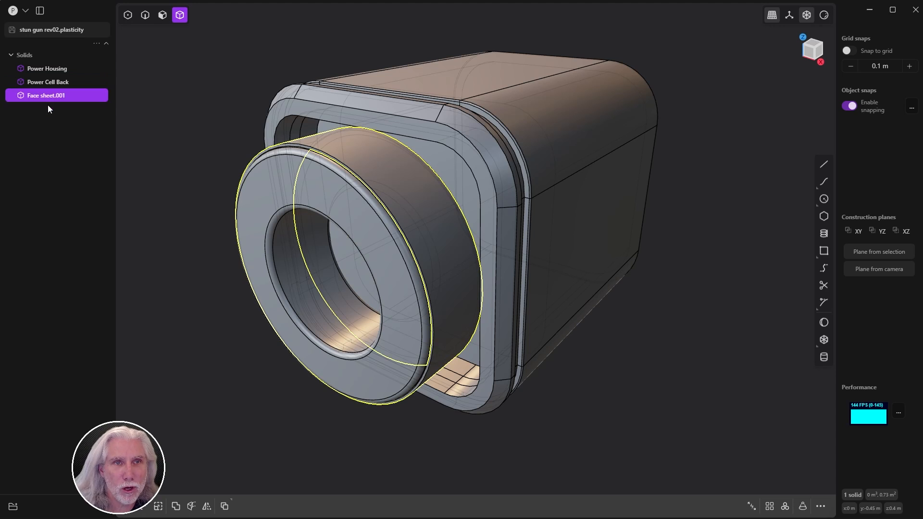
right_click(48, 98)
double_click(43, 95)
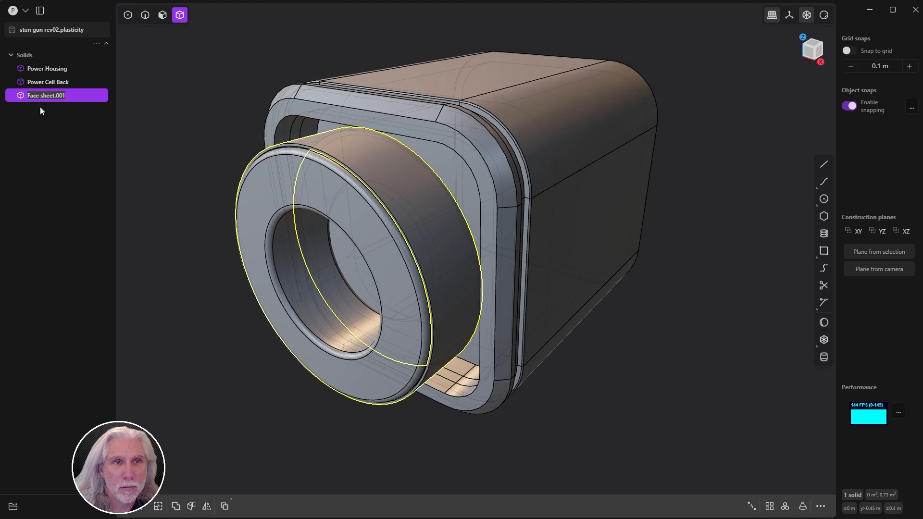
type("Power")
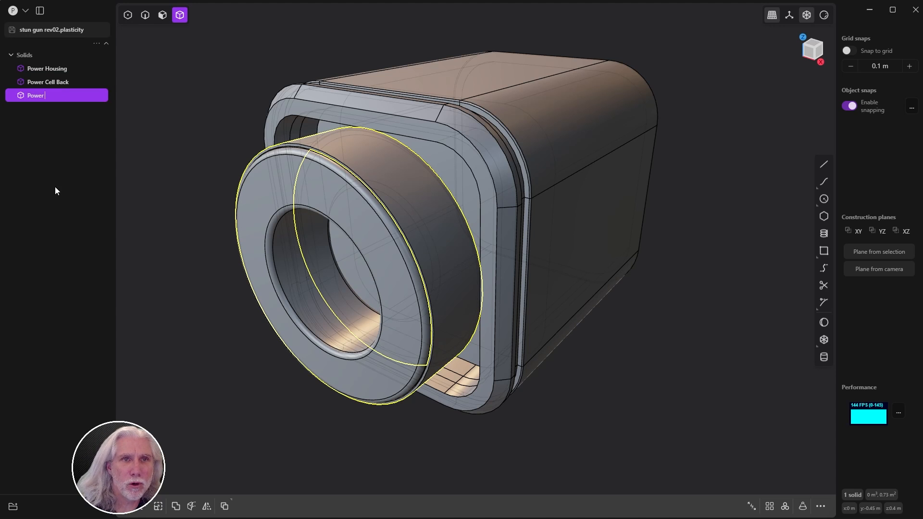
type(" Cell Back Wrapper")
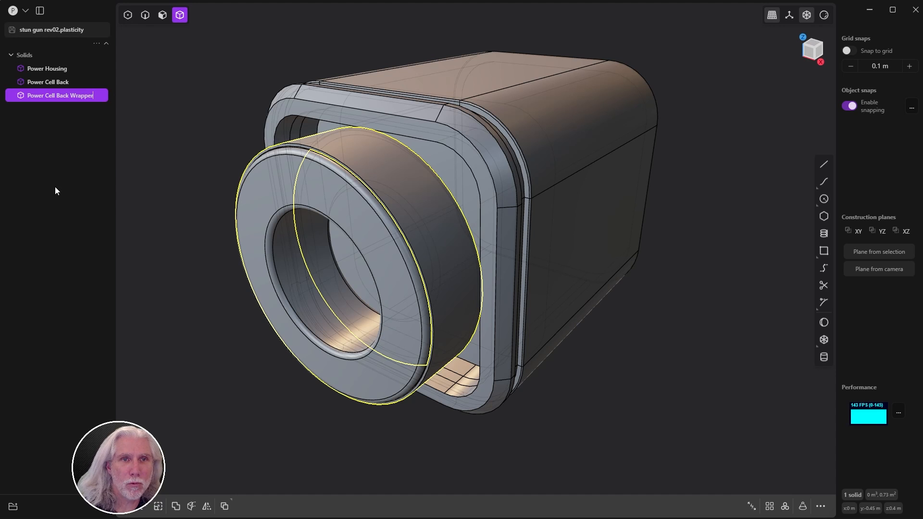
key("Return")
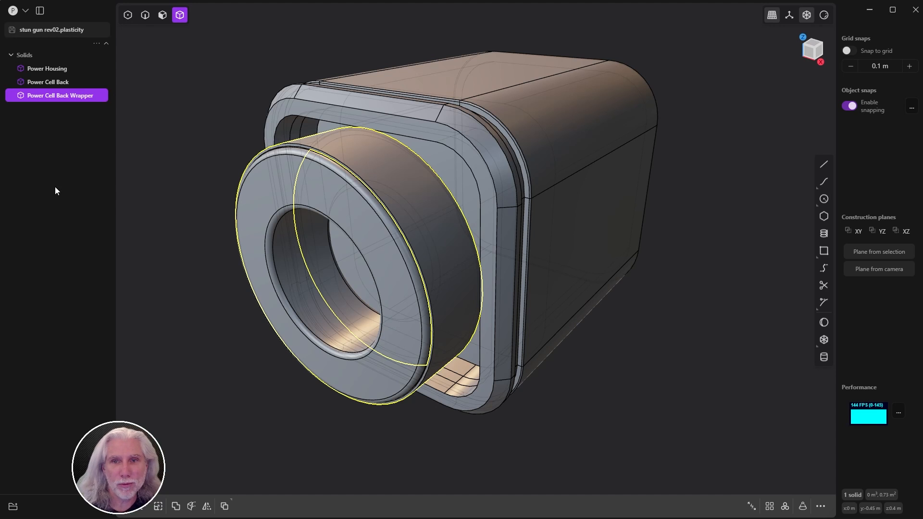
left_click(708, 352)
Step: Switch to the browser to examine the coil section in the reference gun image, and return to Plasticity
scroll(683, 332, "down", 5)
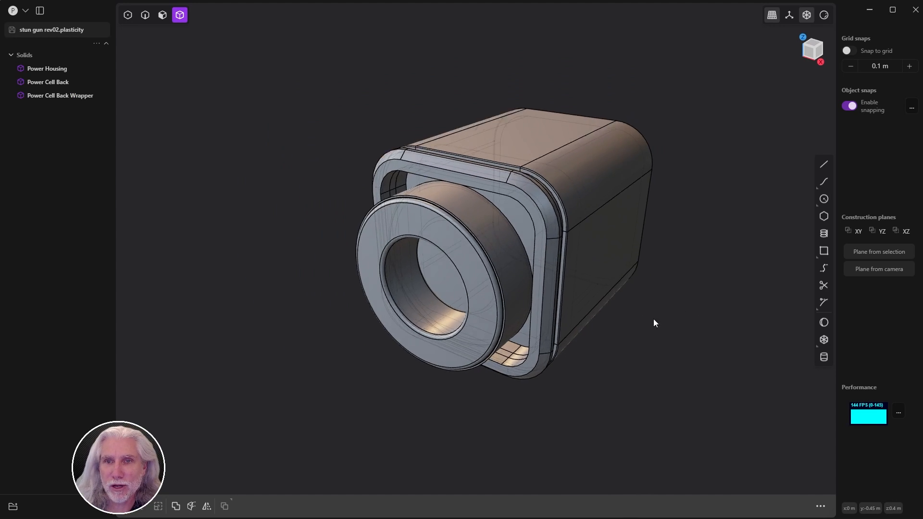
middle_click_drag(654, 323, 616, 320)
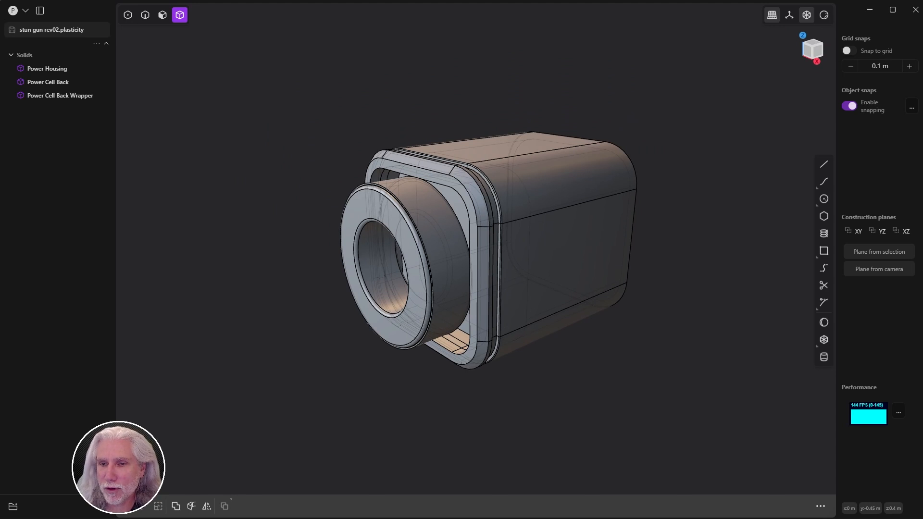
key("alt+Tab")
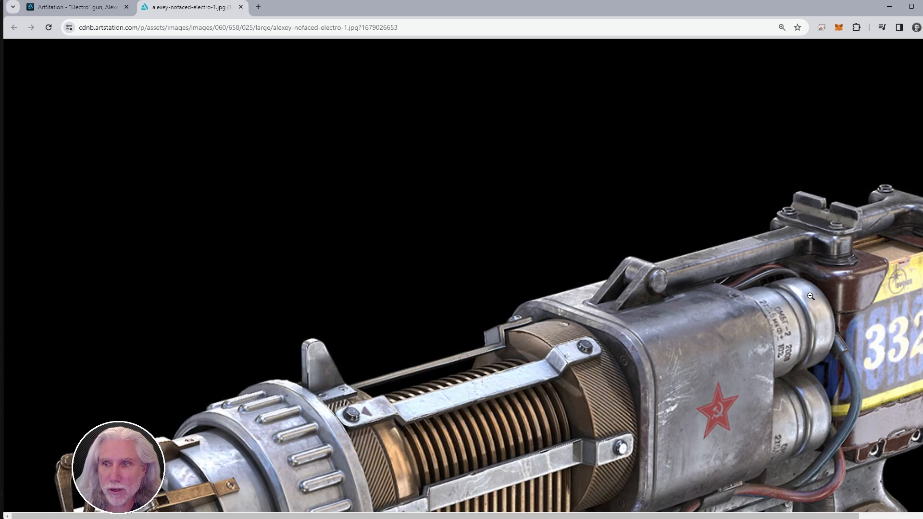
scroll(391, 317, "down", 3)
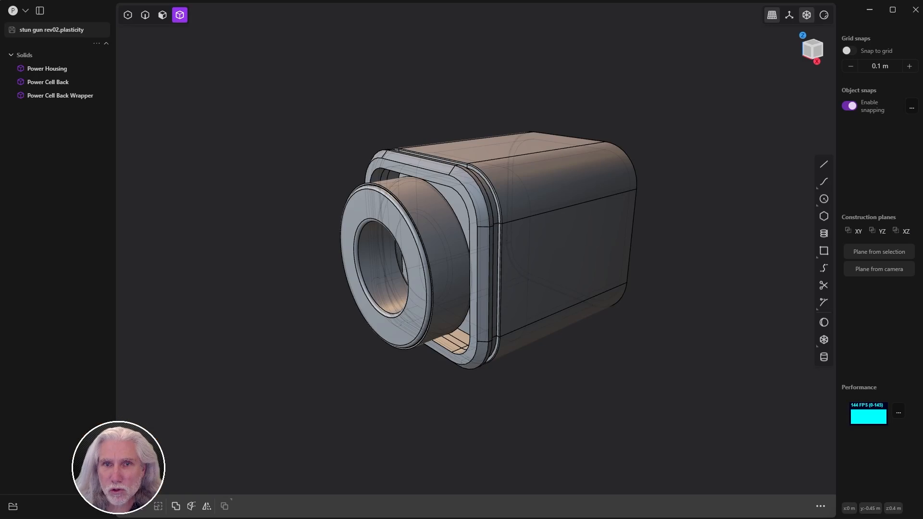
Step: Start a cylinder centred on the Power Cell Back's front face, with its radius of about 0.304 m snapped to the face's outer edge
key("KP_3")
middle_click_drag(479, 294, 574, 305)
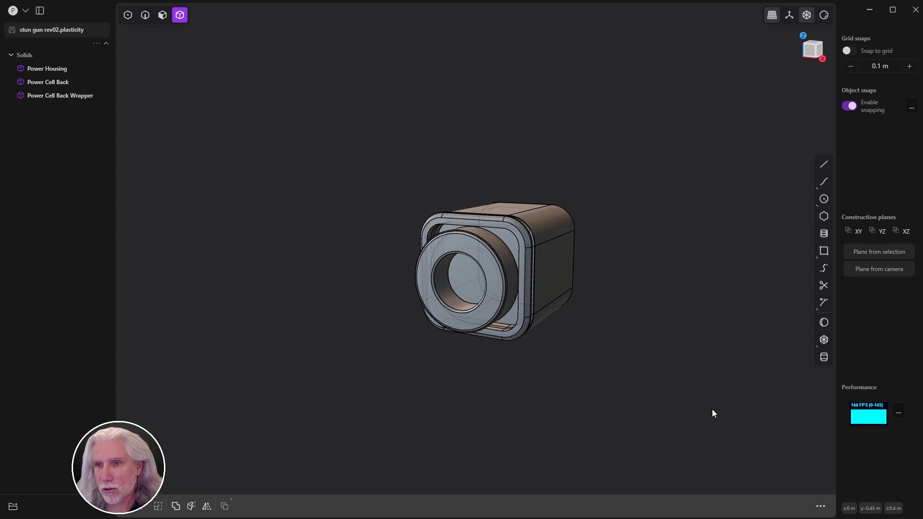
left_click(824, 358)
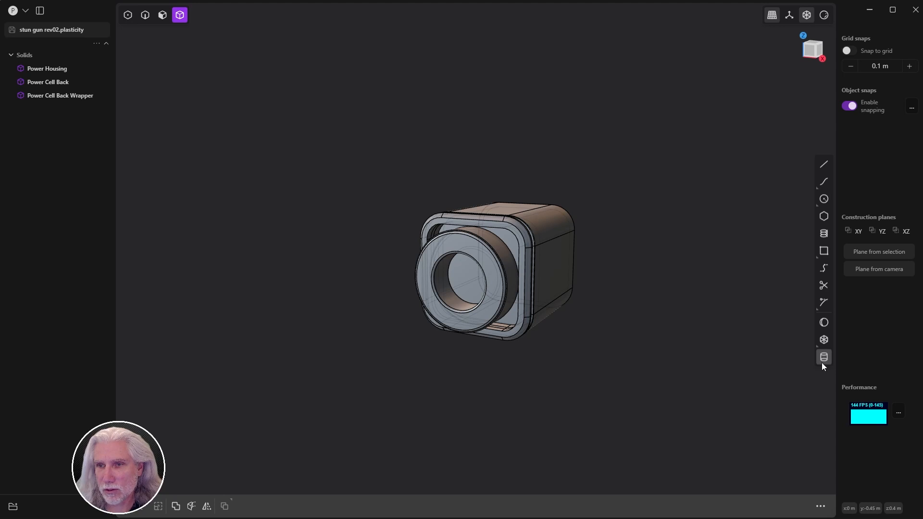
scroll(418, 344, "up", 2)
middle_click_drag(428, 350, 440, 370)
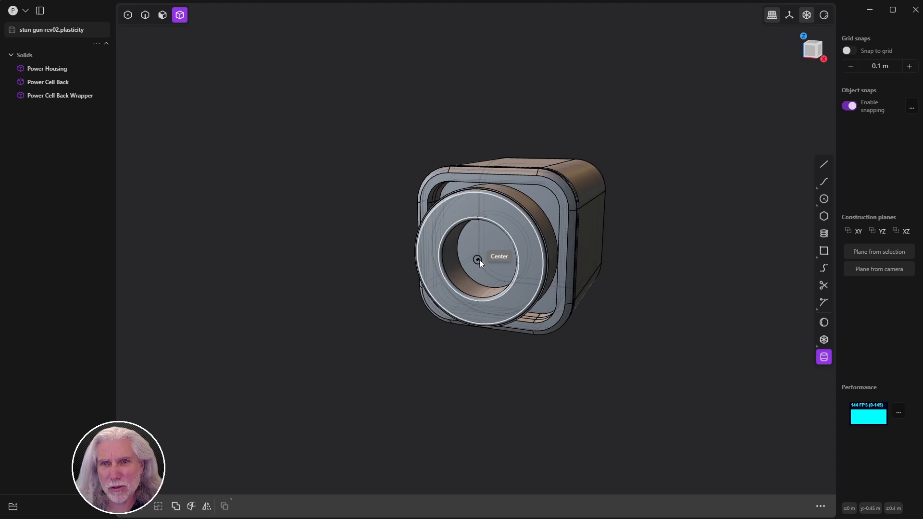
mouse_move(480, 259)
middle_mouse_down()
mouse_move(495, 265)
mouse_move(467, 264)
middle_mouse_up()
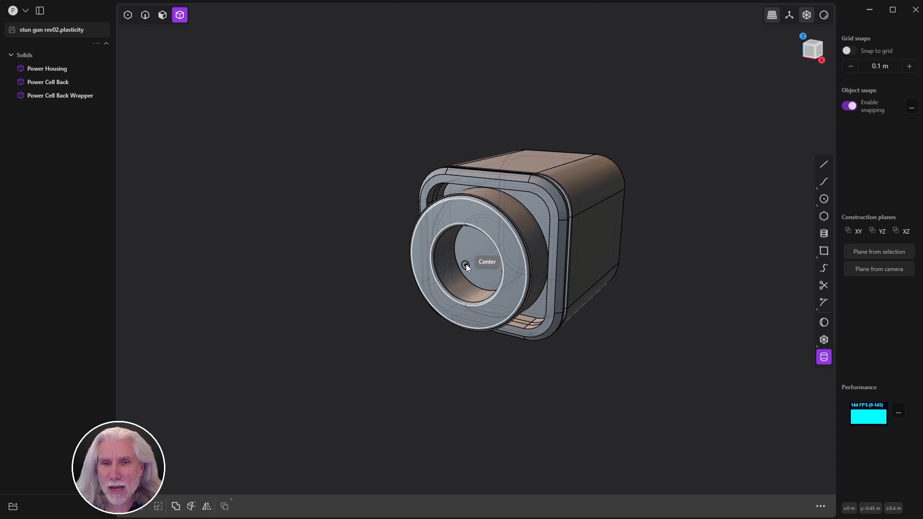
left_click(465, 264)
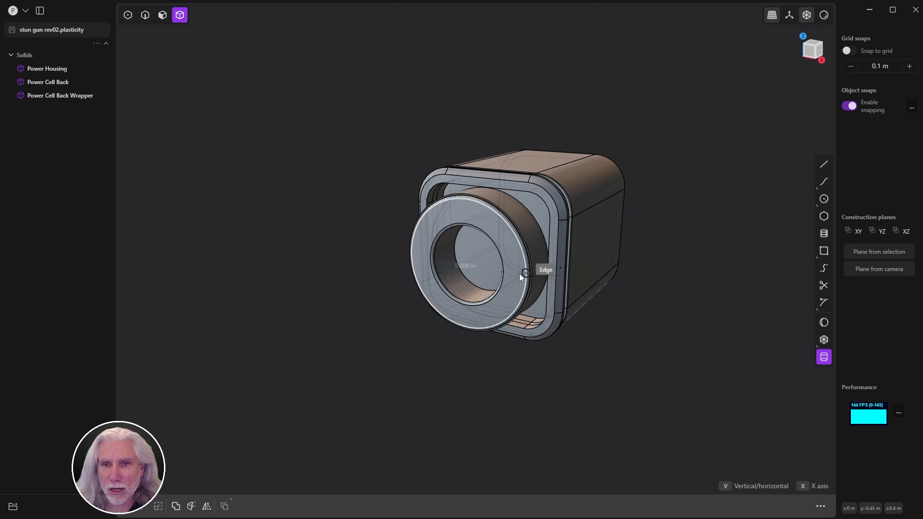
scroll(524, 276, "up", 5)
scroll(625, 274, "down", 2)
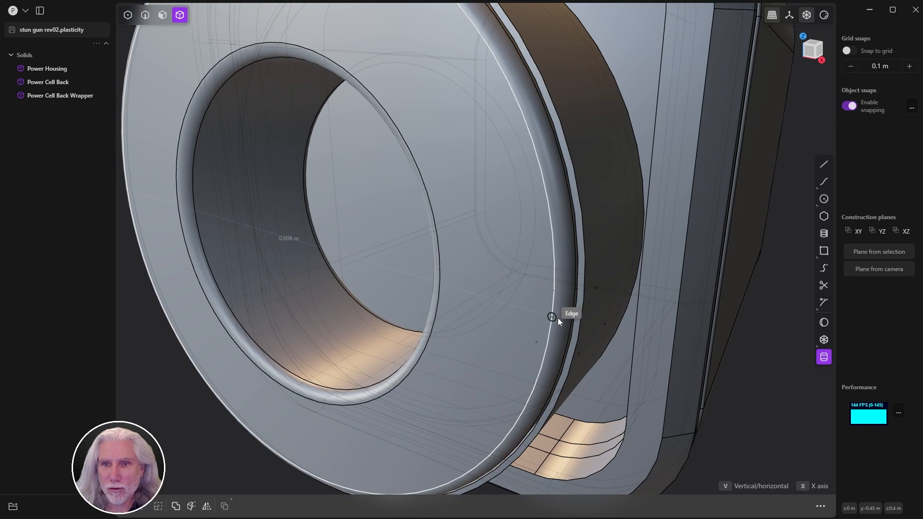
scroll(558, 319, "down", 5)
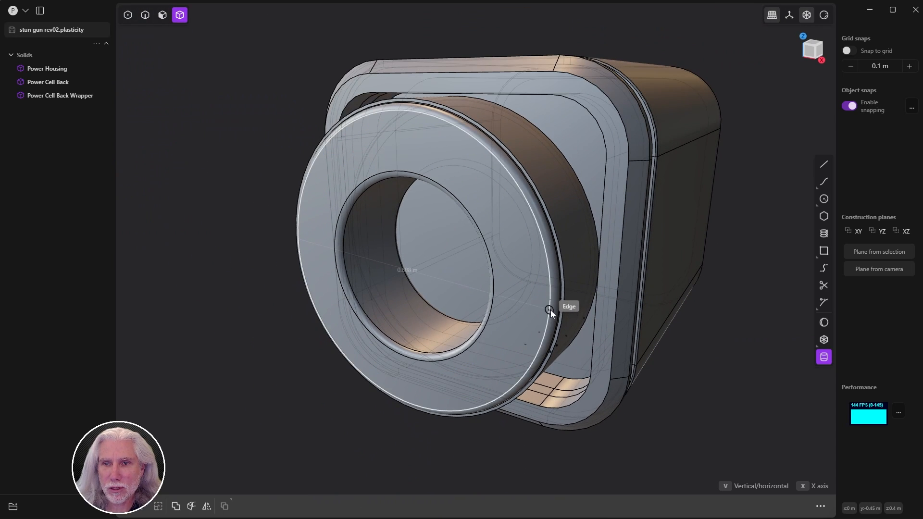
left_click(550, 310)
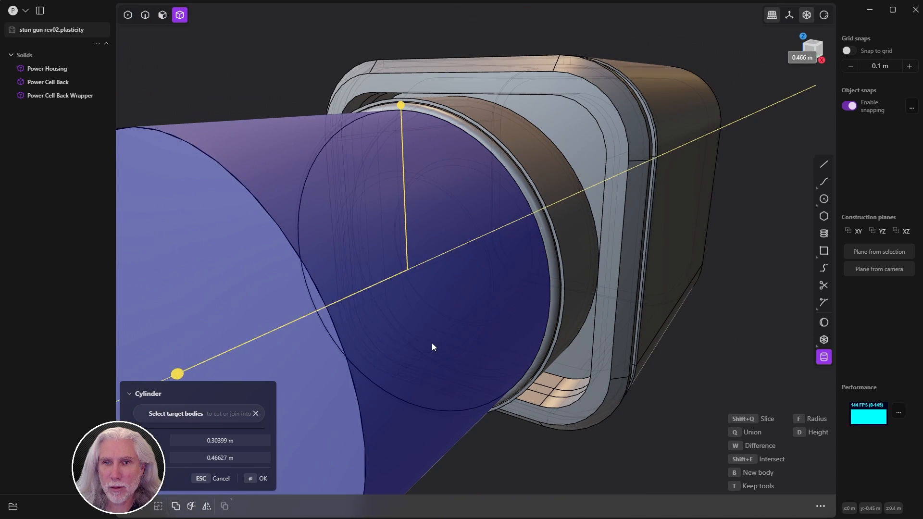
Step: Create the cylinder as a new body with a radius of about 0.323 m and a height of about 1.109 m
scroll(525, 294, "down", 5)
mouse_move(435, 303)
middle_mouse_down()
mouse_move(375, 289)
mouse_move(435, 316)
mouse_move(424, 291)
middle_mouse_up()
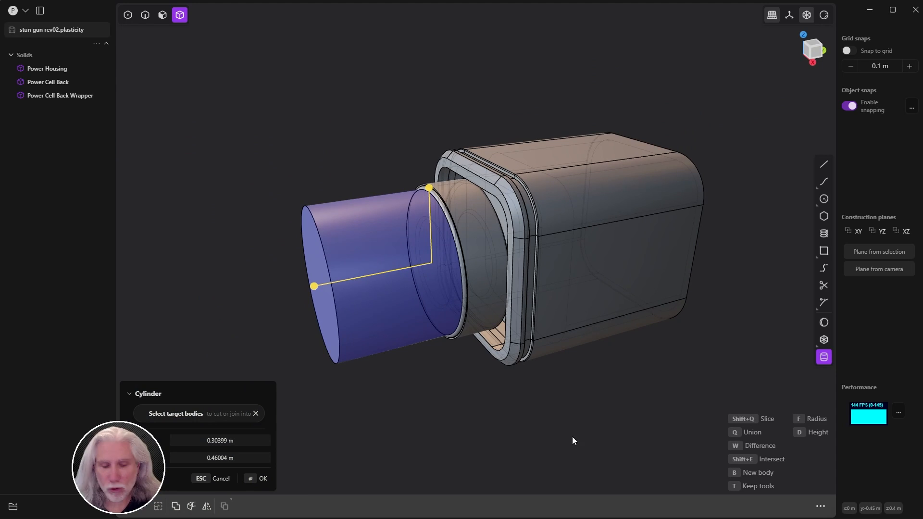
key("b")
scroll(550, 373, "down", 1)
middle_click_drag(550, 373, 591, 341, "shift")
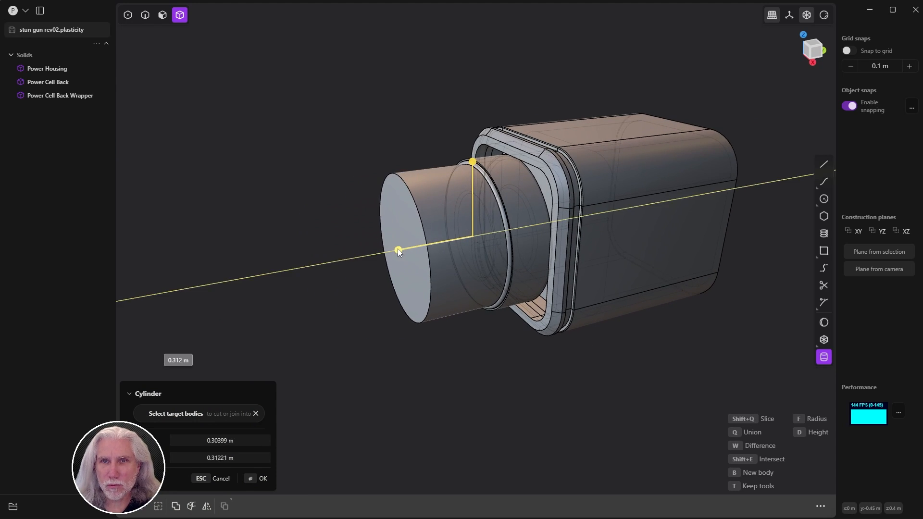
left_click(473, 157)
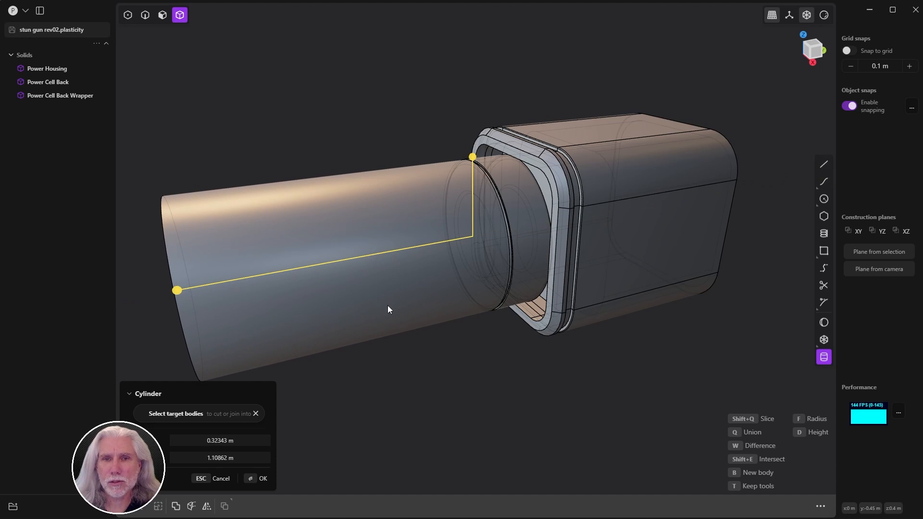
scroll(491, 340, "down", 2)
left_click(250, 478)
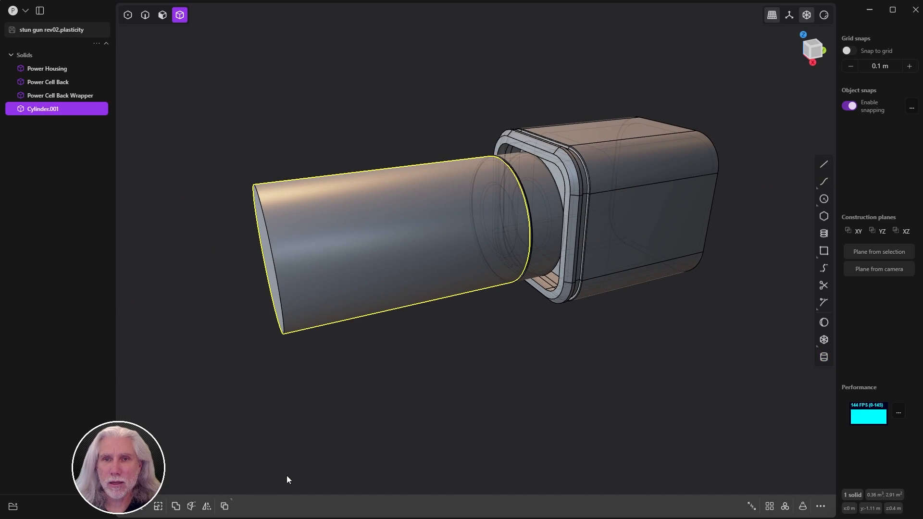
Step: Move the new cylinder along the Y axis away from the Power Housing to about y -1.59 m
key("g")
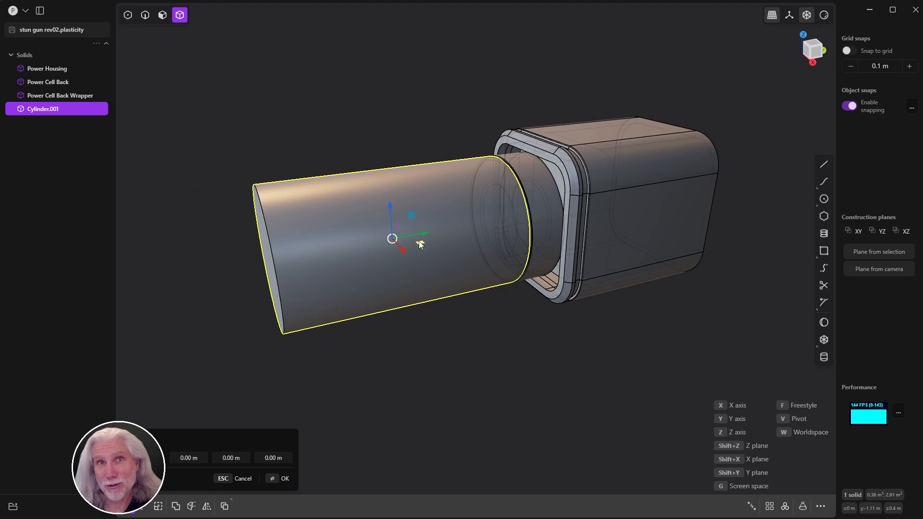
left_click_drag(426, 232, 330, 262)
key("Return")
middle_click_drag(507, 342, 483, 338)
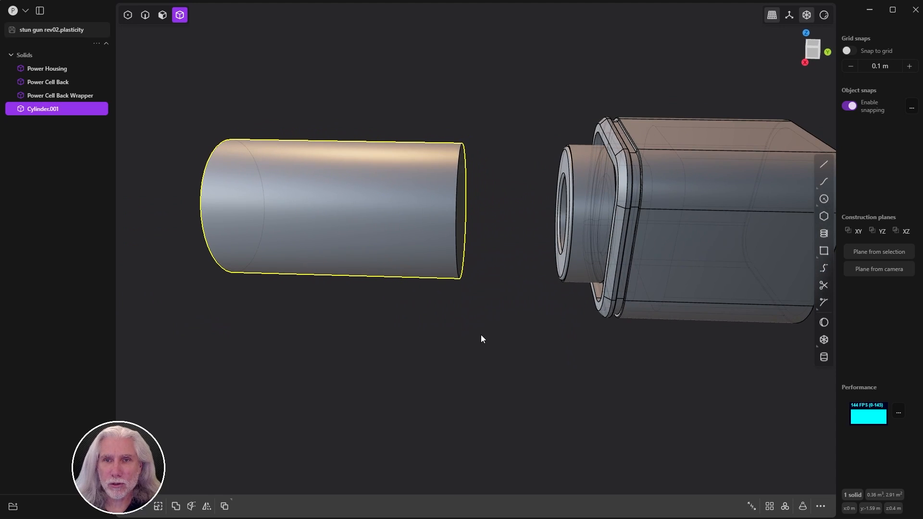
Step: Fillet the cylinder's circular end edge facing the Power Housing with a distance of about 0.323 m
key("2")
left_click(456, 231)
key("f")
middle_click_drag(457, 236, 432, 322)
left_click_drag(450, 243, 481, 253)
middle_click_drag(481, 252, 394, 244)
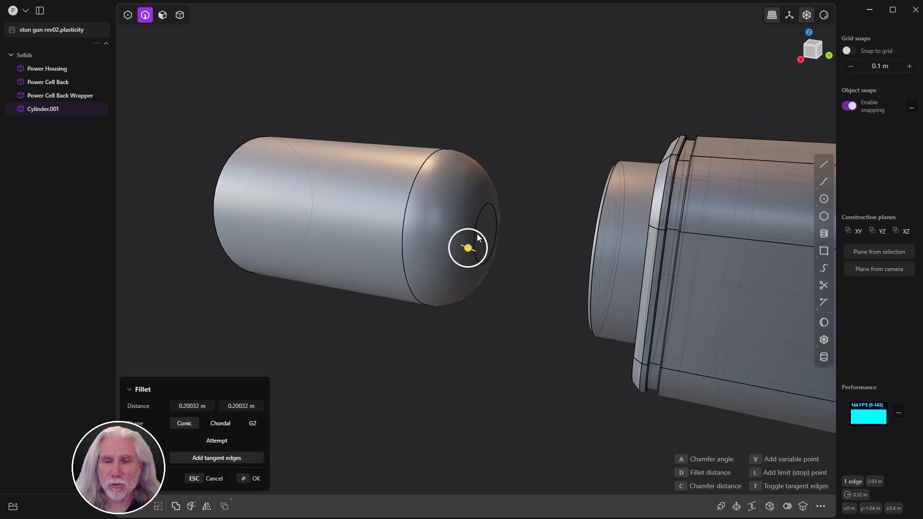
scroll(473, 249, "up", 3)
left_click_drag(473, 253, 472, 254)
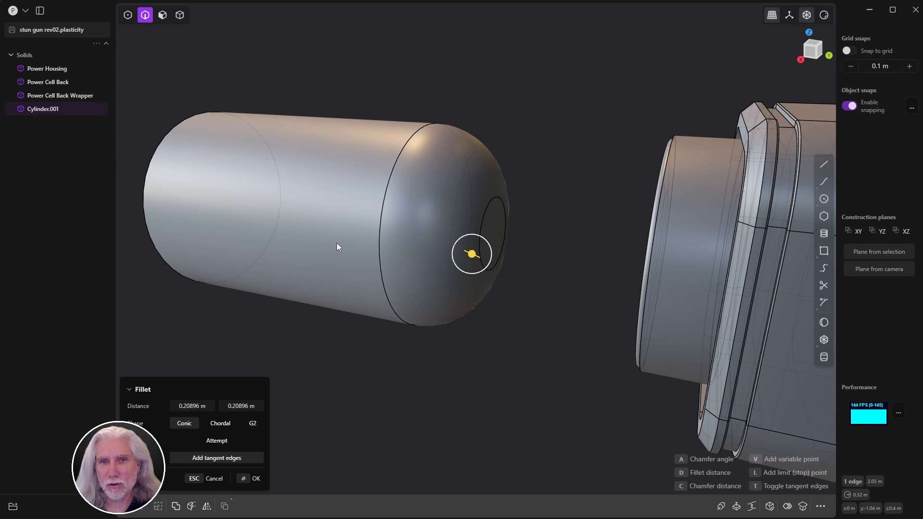
key("d")
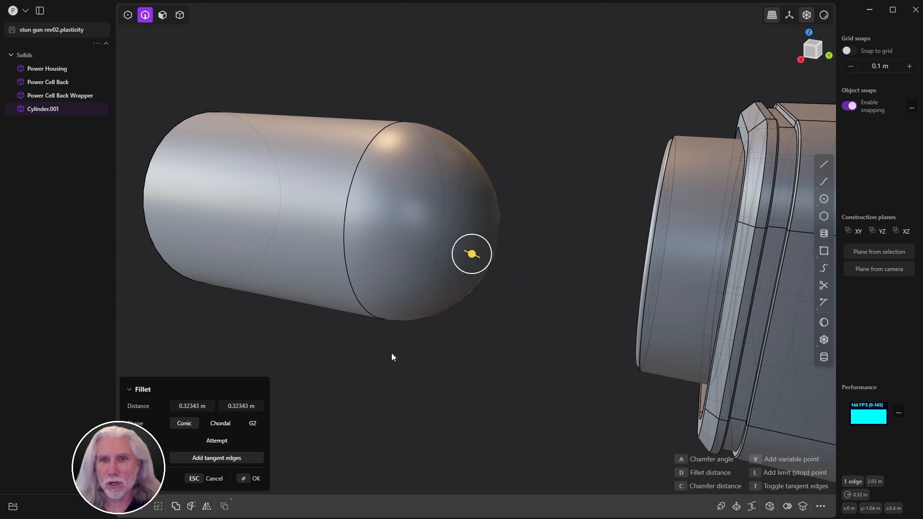
Step: Try a smaller end fillet of about 0.116 m, restore it to about 0.323 m, and accept the fillet
middle_click_drag(468, 292, 371, 226)
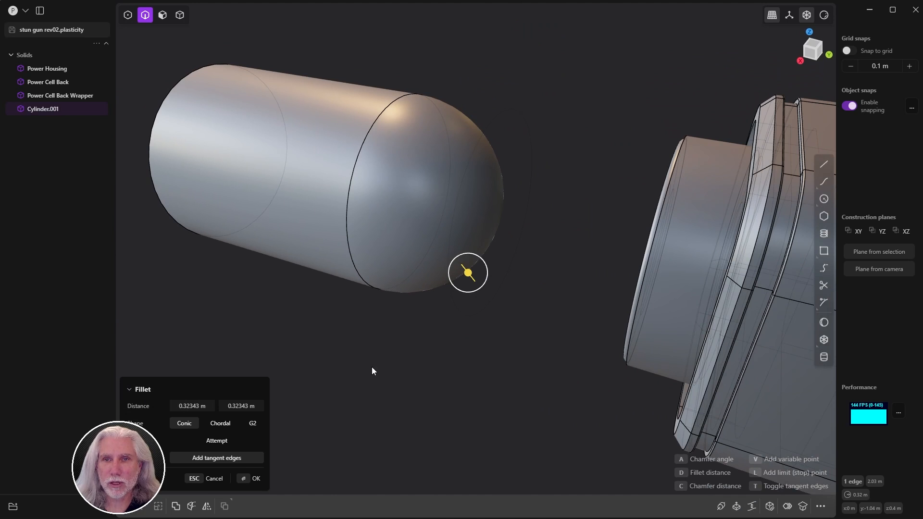
middle_click_drag(392, 305, 427, 292)
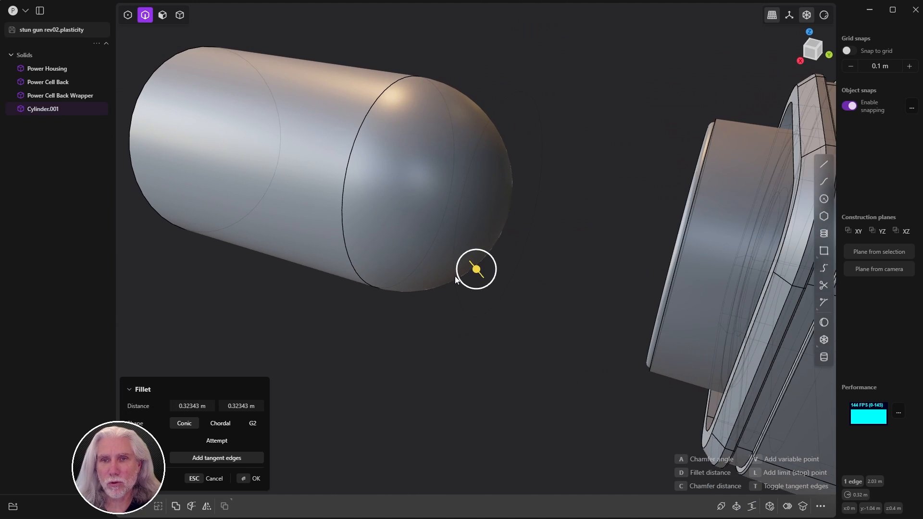
mouse_move(457, 277)
left_mouse_down()
mouse_move(446, 269)
mouse_move(466, 269)
mouse_move(433, 274)
mouse_move(441, 270)
left_mouse_up()
middle_click_drag(441, 270, 725, 215)
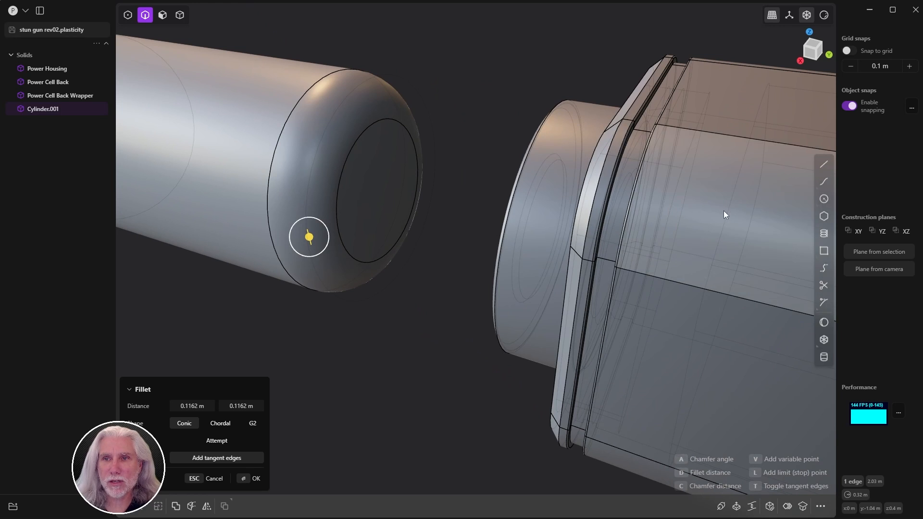
key("d")
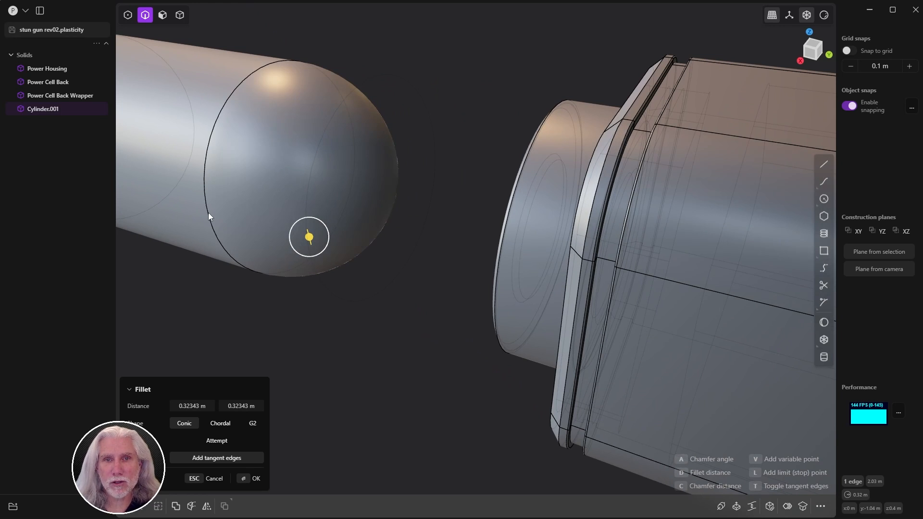
middle_click_drag(209, 239, 402, 340)
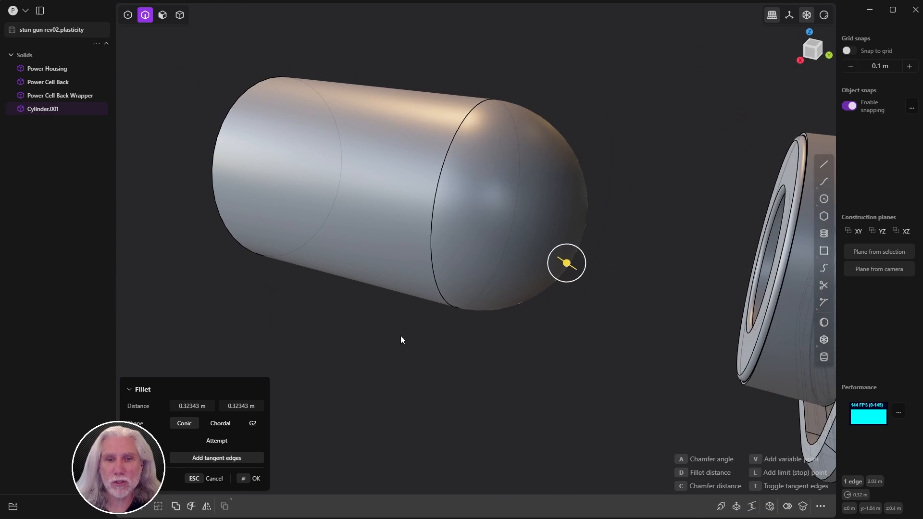
left_click(248, 480)
Step: Shorten the domed cylinder by offsetting its flat end face inward by about 0.626 m
middle_click_drag(441, 367, 255, 339)
key("3")
left_click(325, 312)
left_click_drag(278, 316, 426, 315)
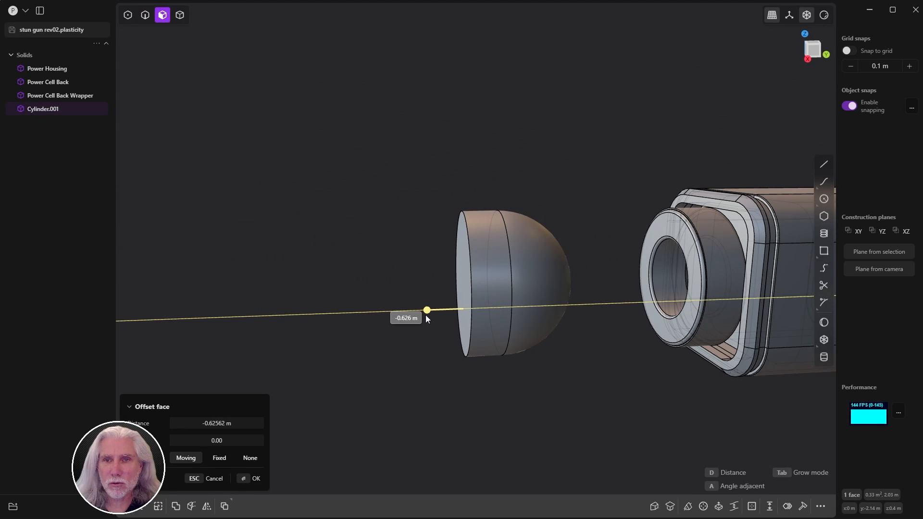
left_click(253, 481)
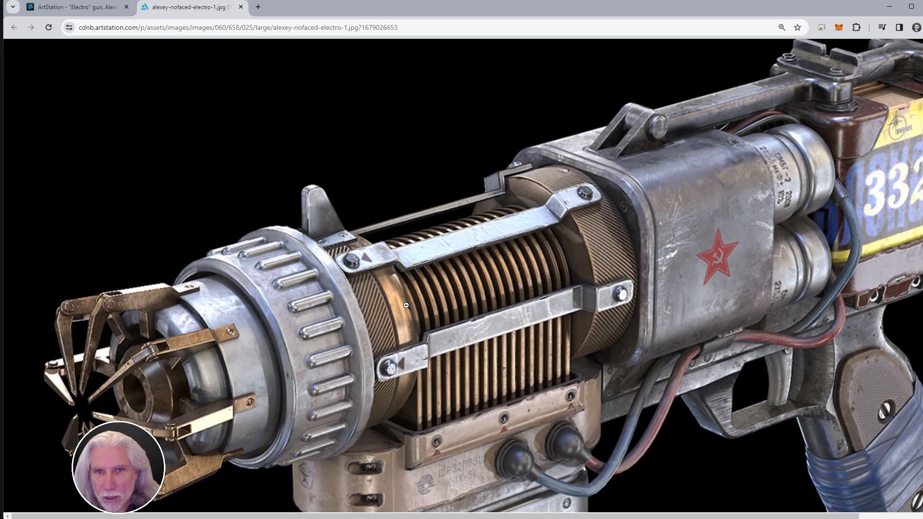
Step: Switch to the browser and open the side-view image of the "Electro" gun from its ArtStation page in its own tab
scroll(463, 276, "down", 2)
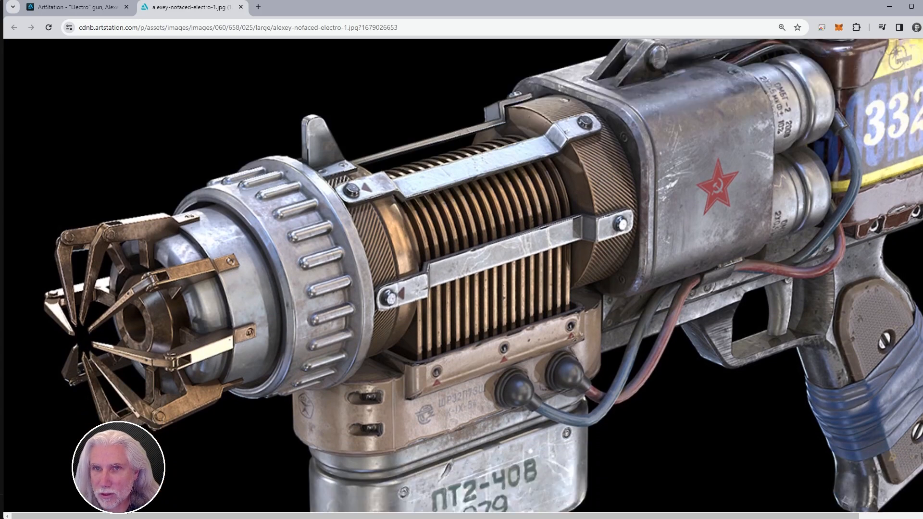
scroll(329, 127, "up", 1)
left_click(100, 11)
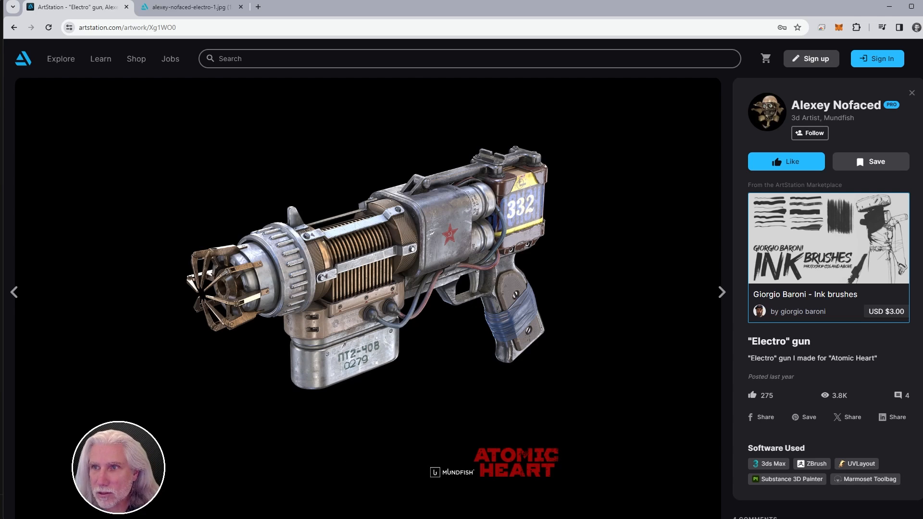
scroll(424, 229, "down", 5)
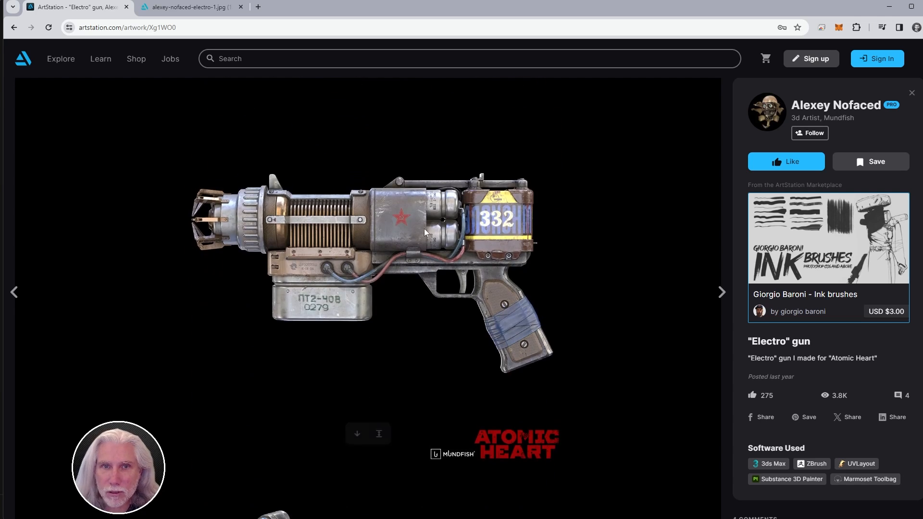
right_click(356, 230)
left_click(378, 239)
left_click(296, 7)
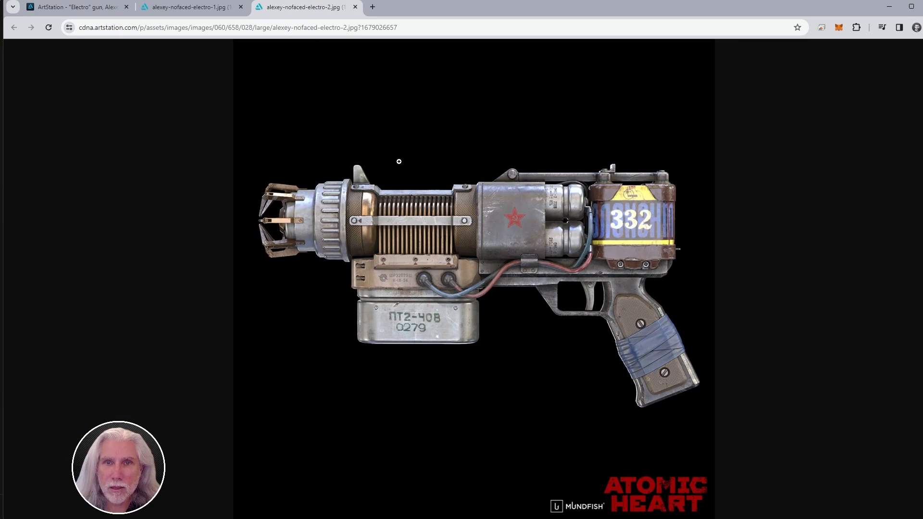
Step: Enlarge the side-view image to 300% to examine the copper dome and coil section, and return to Plasticity
scroll(446, 222, "up", 4, "ctrl")
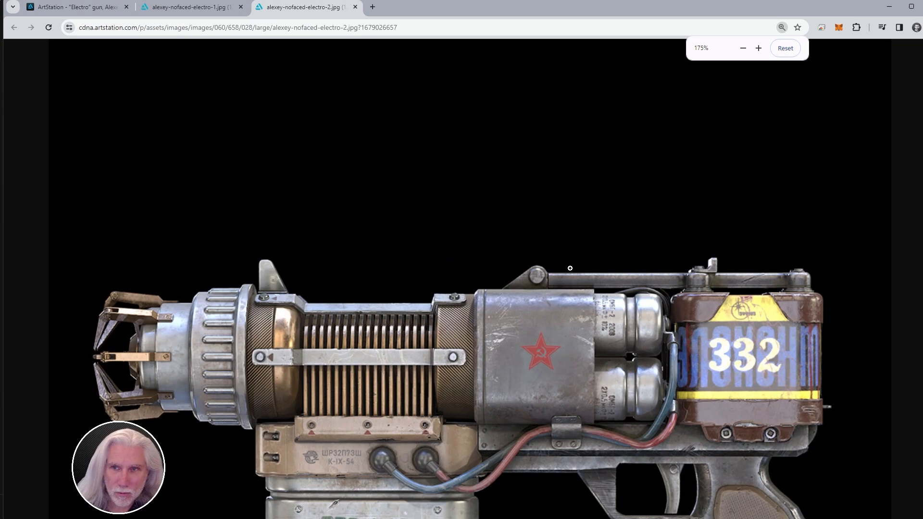
left_click(79, 7)
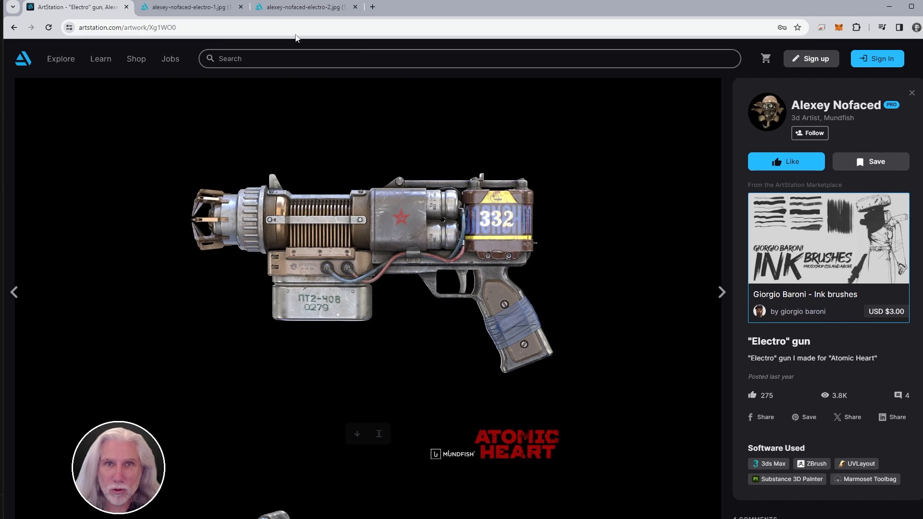
left_click(295, 8)
scroll(261, 274, "down", 2)
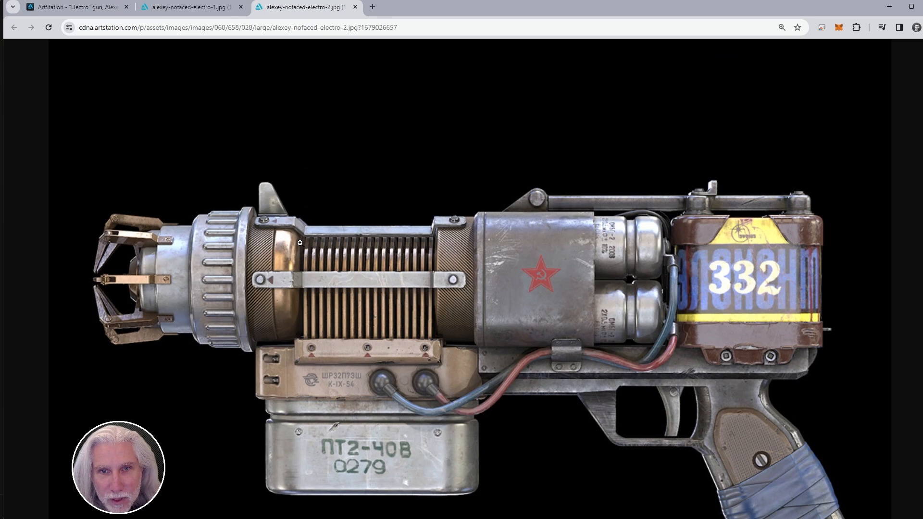
scroll(280, 265, "up", 1, "ctrl")
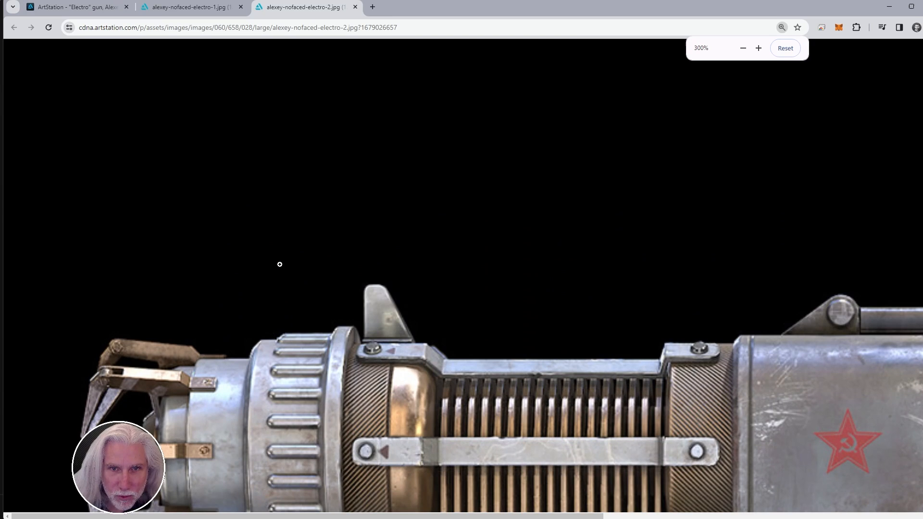
scroll(437, 177, "down", 4)
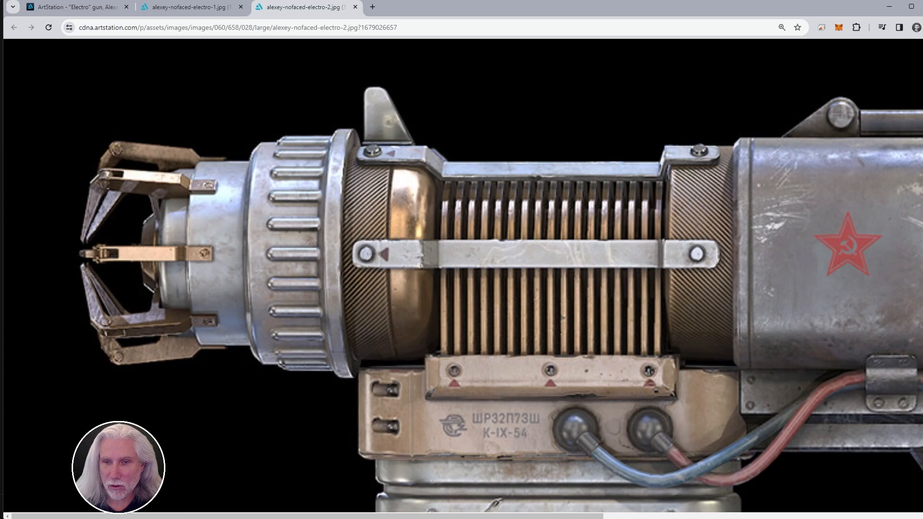
key("alt+Tab")
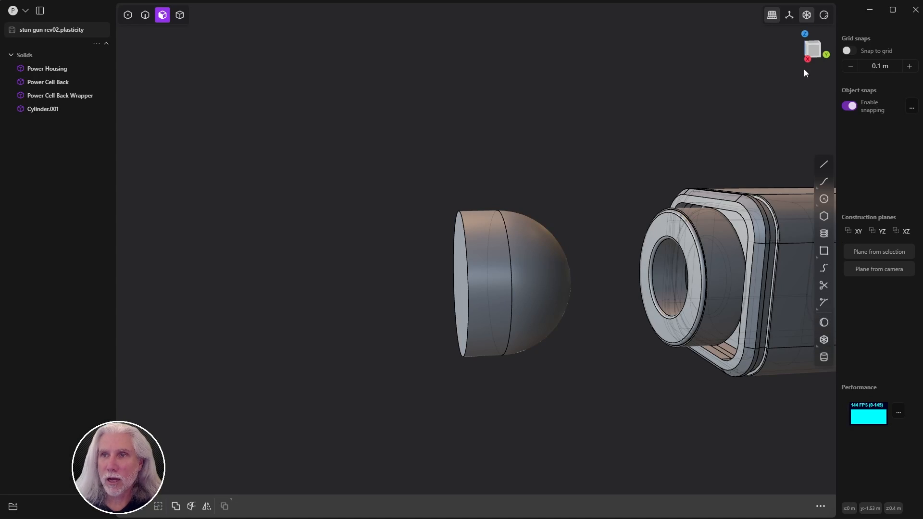
Step: In the right view, draw a vertical line about 0.8 m long across the domed part of the cylinder
key("KP_3")
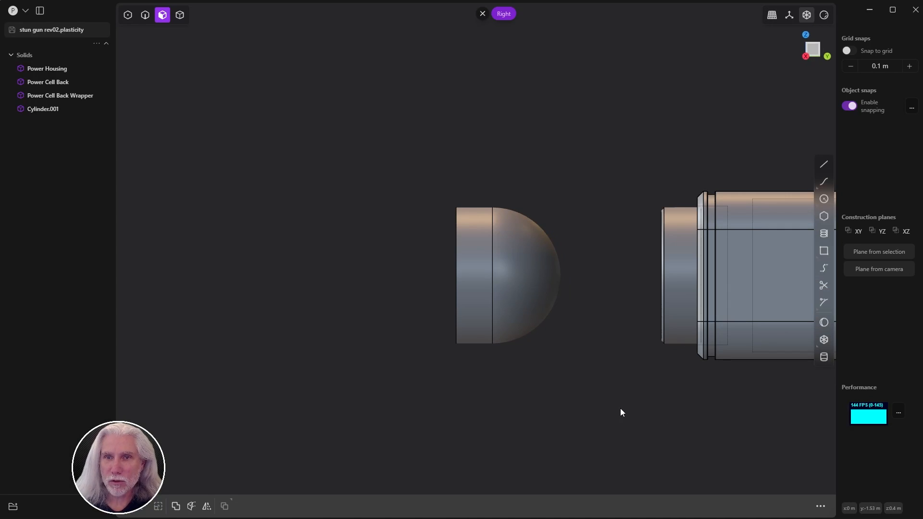
scroll(647, 404, "down", 5)
middle_click_drag(619, 391, 394, 339, "shift")
scroll(448, 330, "up", 5)
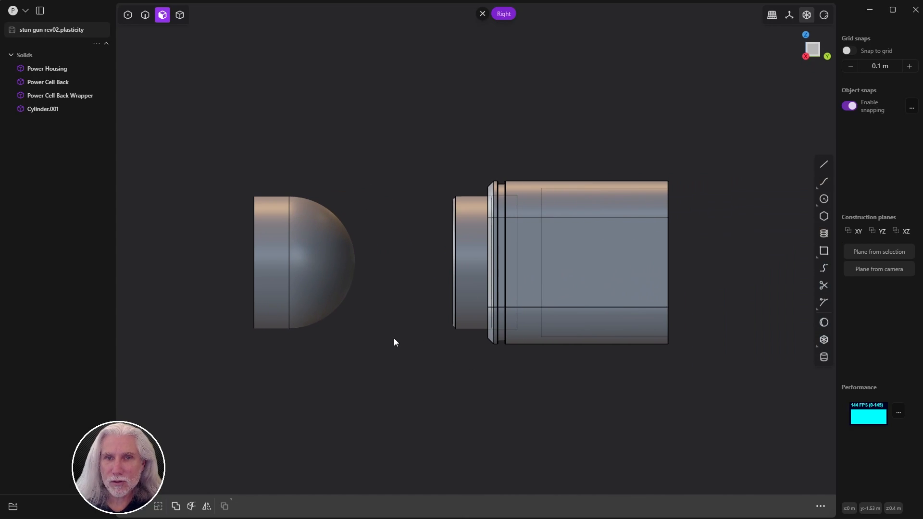
left_click(822, 165)
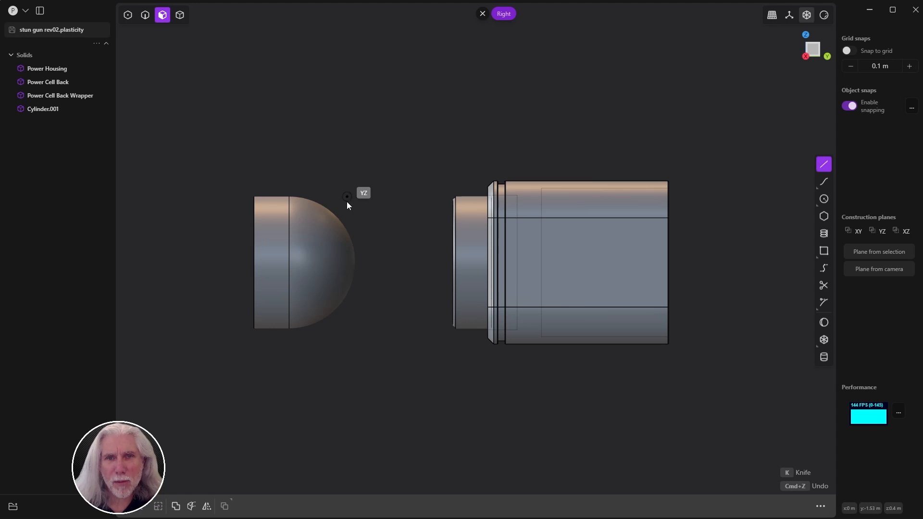
scroll(496, 129, "up", 4)
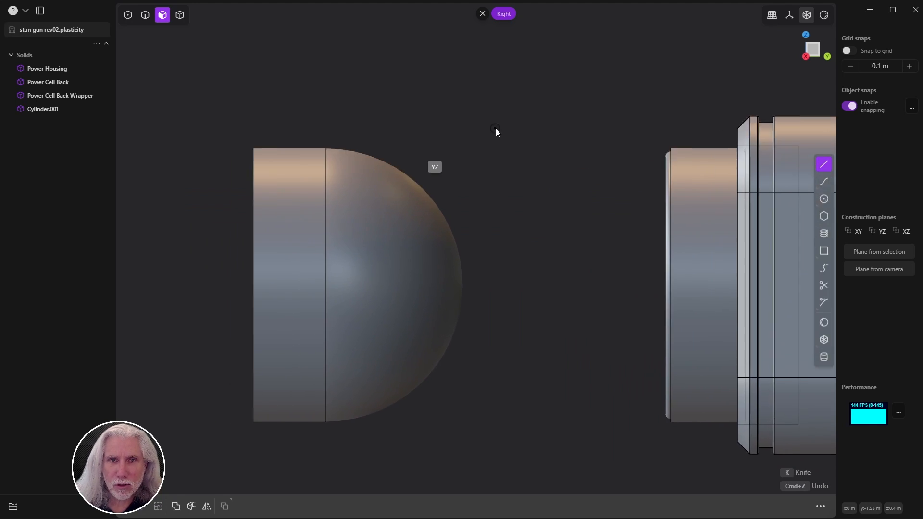
left_click(441, 111)
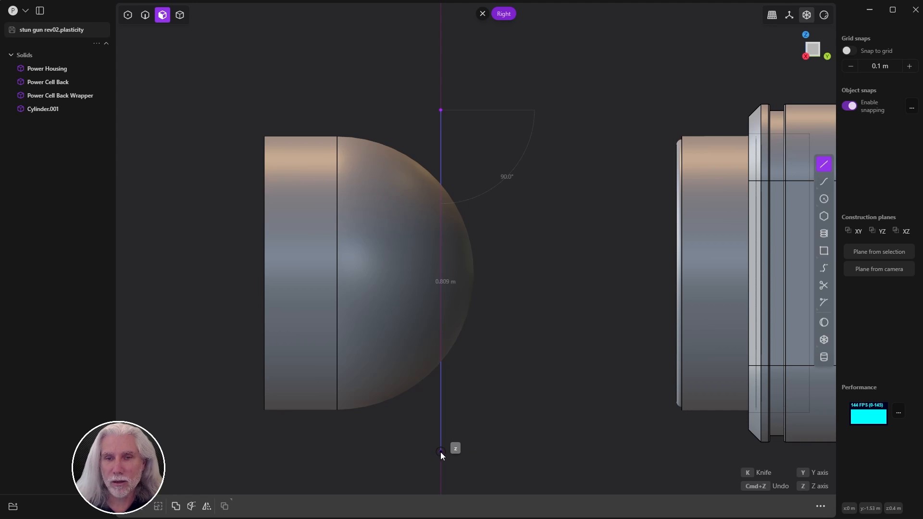
left_click(442, 451)
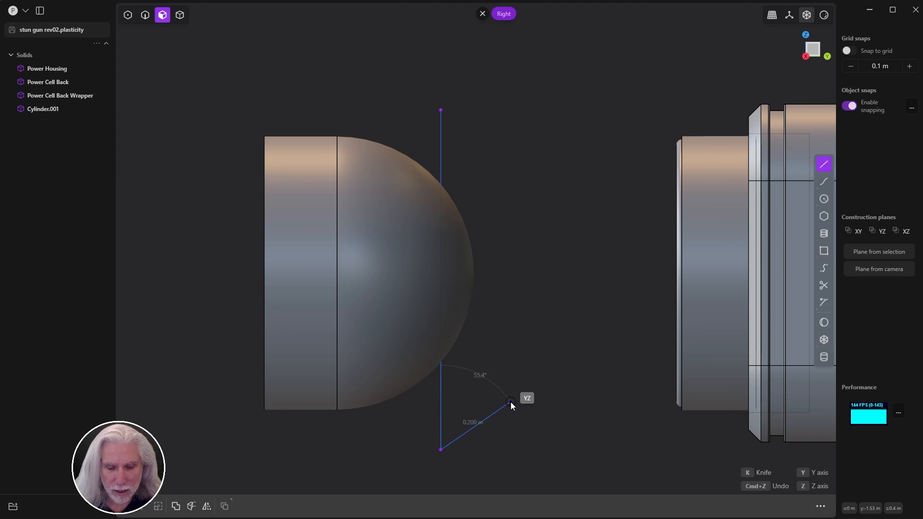
key("Escape")
Step: Move the vertical line about -0.092 m along the Y axis, deeper into the dome
key("g")
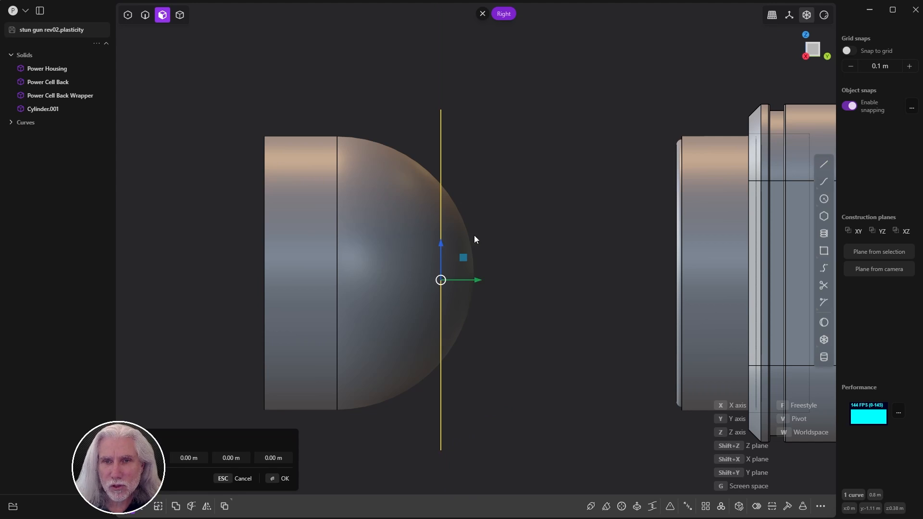
left_click_drag(477, 279, 437, 287)
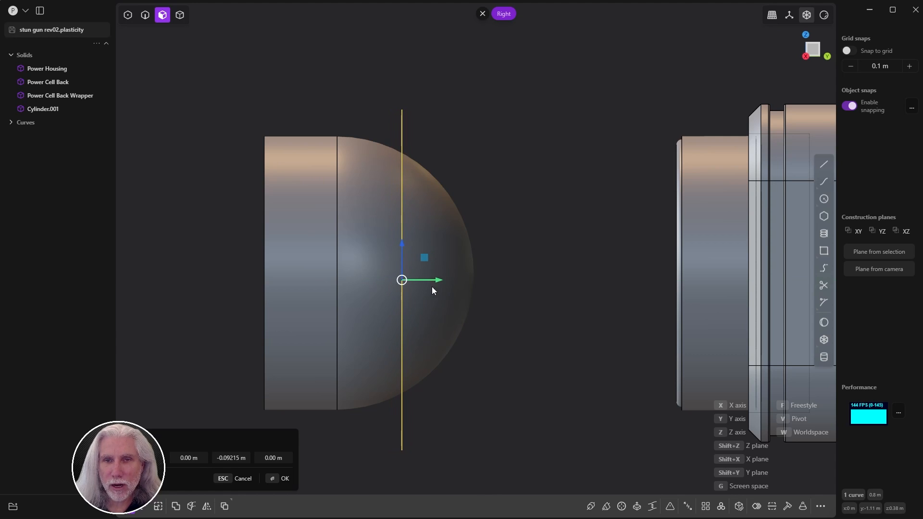
key("Return")
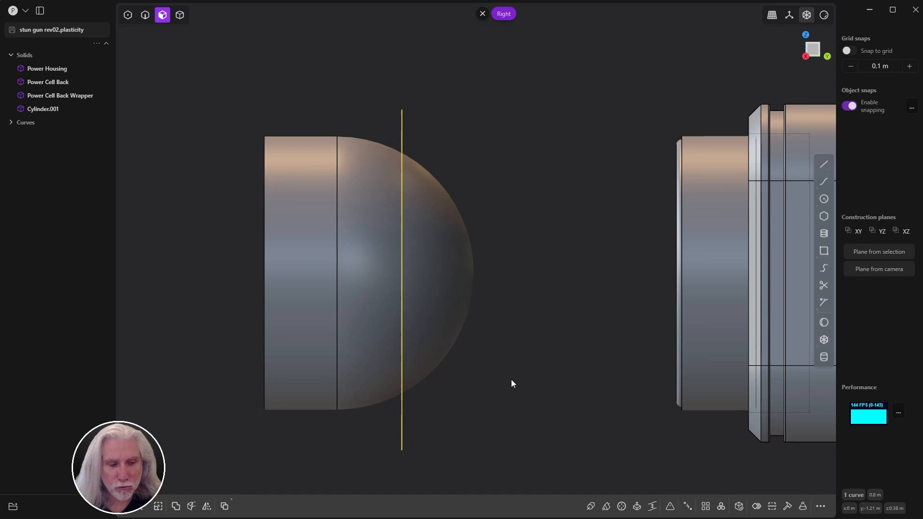
Step: Flatten the domed solid by scaling it along the Y axis to about 0.42
key("4")
left_click(305, 293)
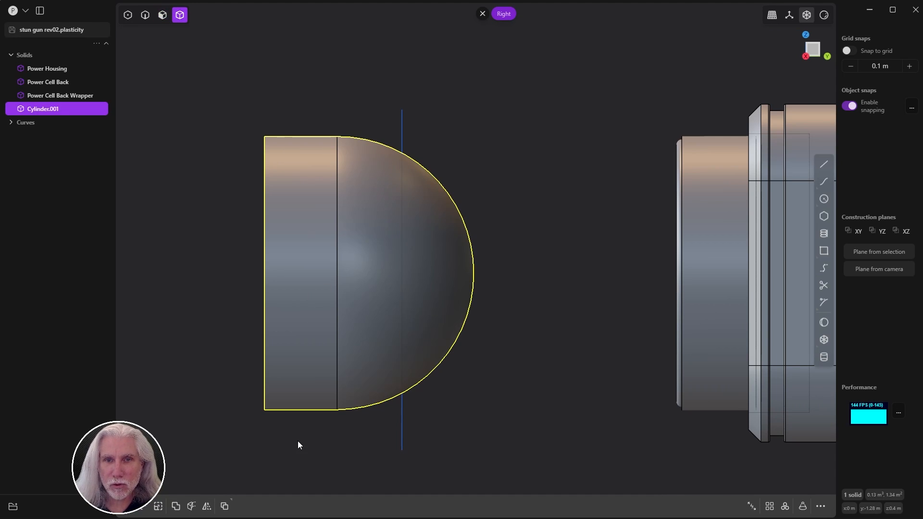
key("s")
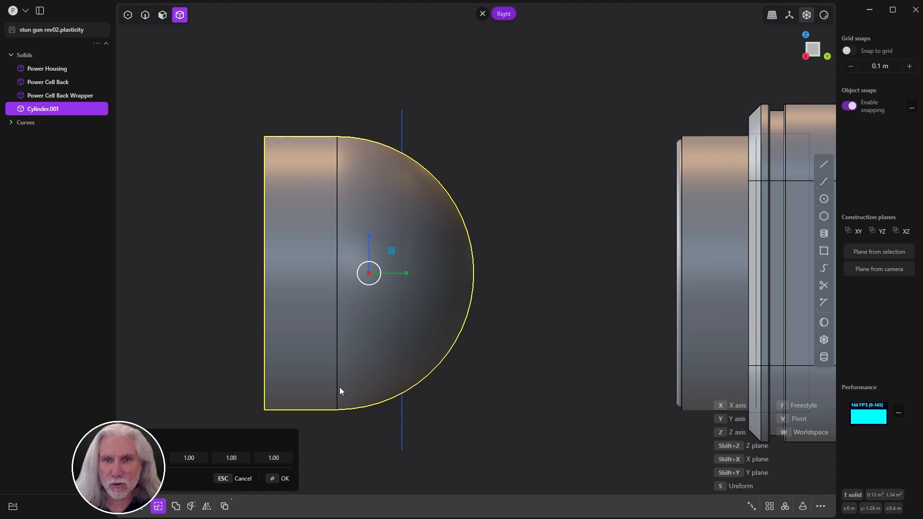
left_click_drag(406, 273, 386, 275)
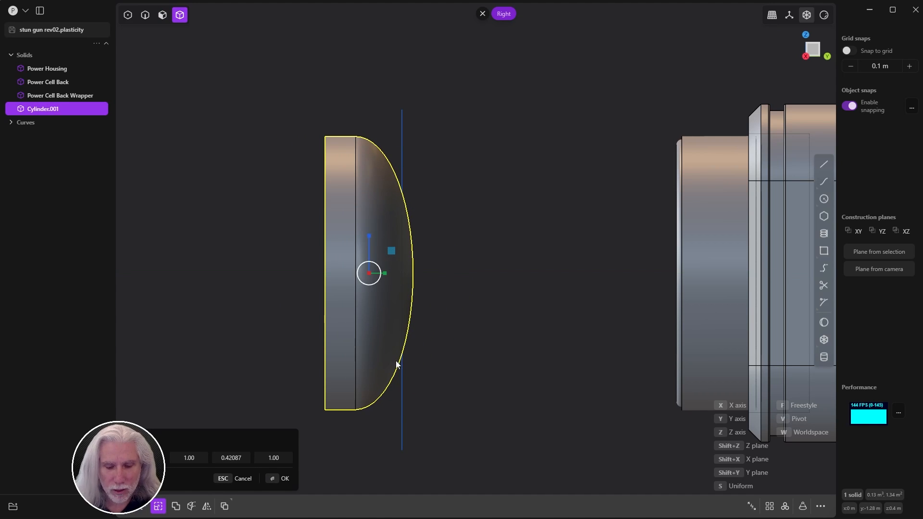
key("Return")
left_click(502, 334)
Step: Move the vertical line about -0.02 m along the Y axis, deeper into the flattened dome
key("2")
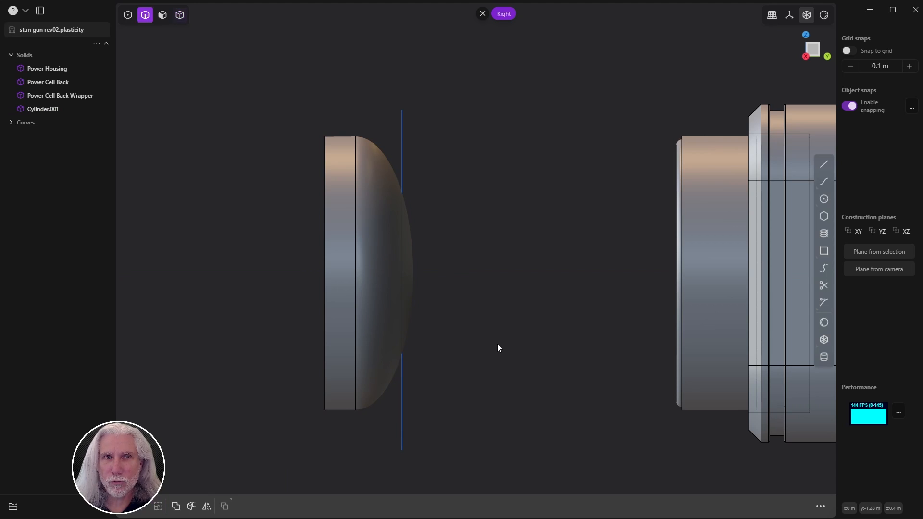
left_click(402, 420)
key("g")
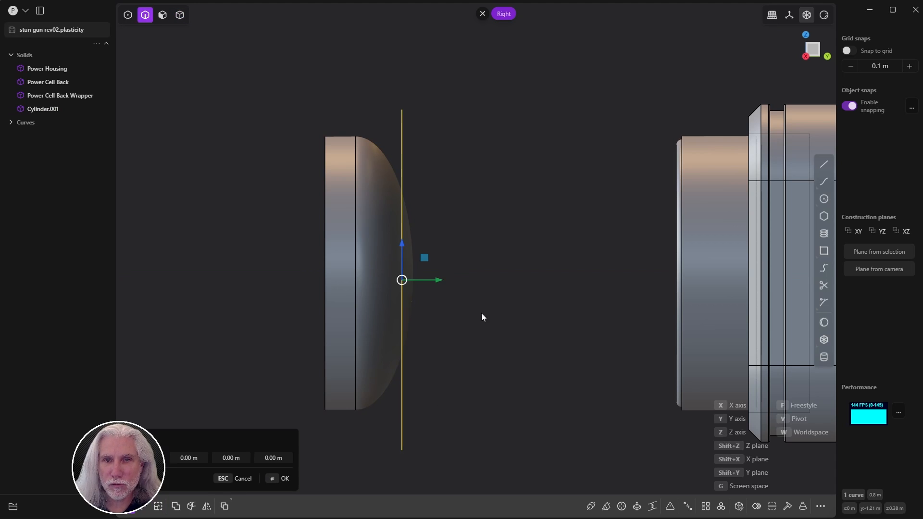
left_click_drag(438, 283, 418, 281)
scroll(451, 278, "up", 3)
left_click_drag(473, 268, 488, 272)
scroll(561, 254, "down", 3)
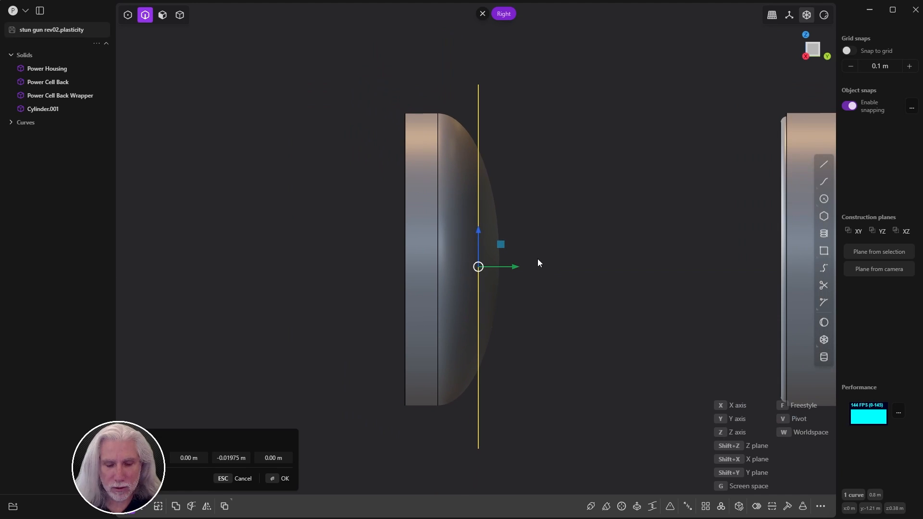
key("Return")
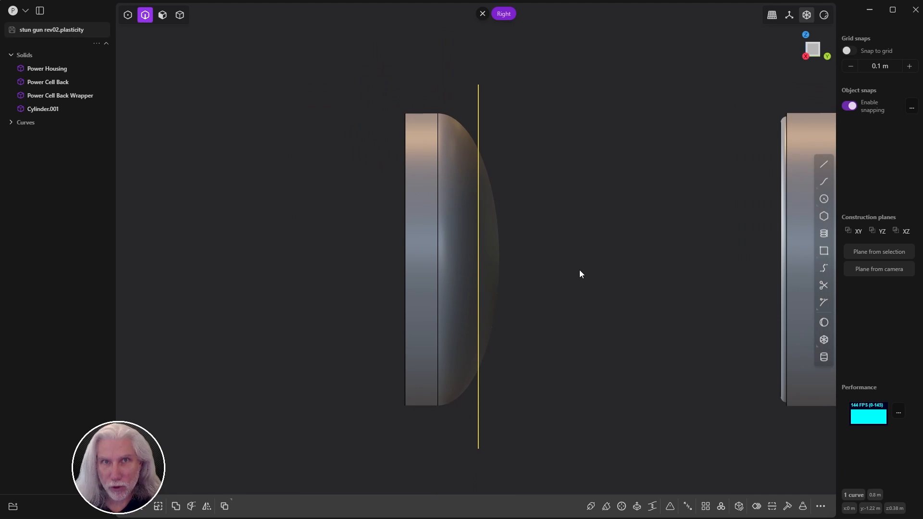
Step: Cut the domed solid in two, using the vertical line as the cutter
left_click(10, 123)
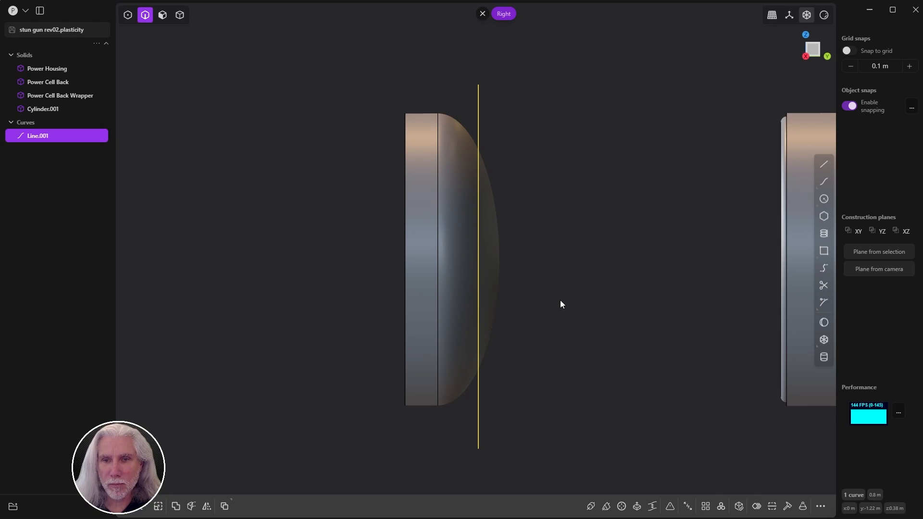
key("alt+c")
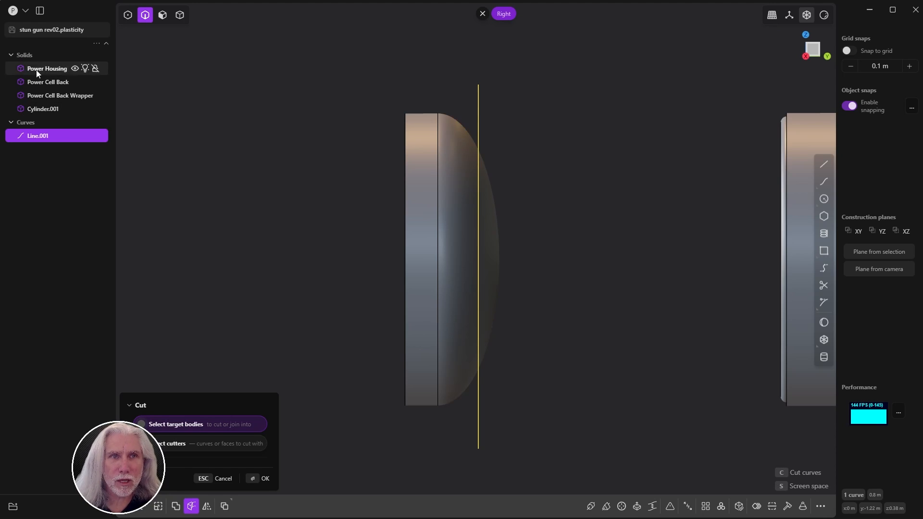
left_click(461, 295)
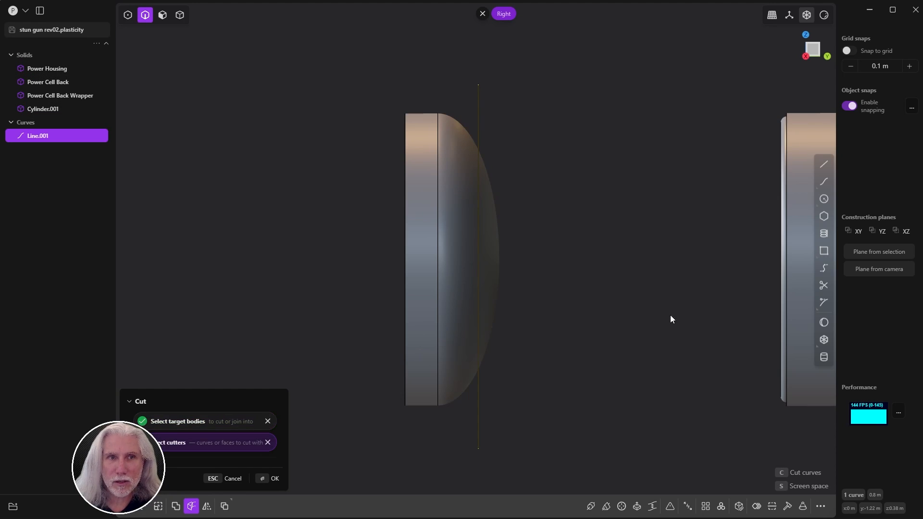
left_click(272, 478)
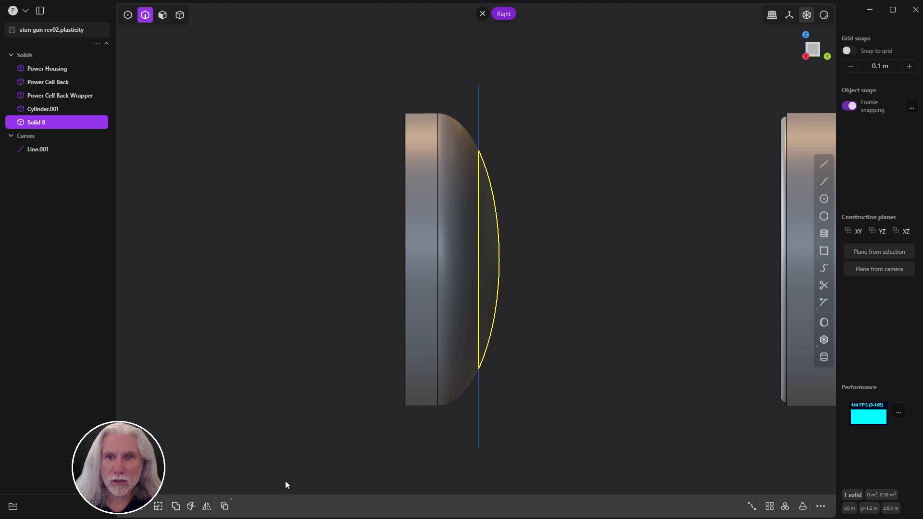
Step: Pull the cut-off dome tip away along the Y axis, then delete it and the cutting line
left_click(35, 124)
key("g")
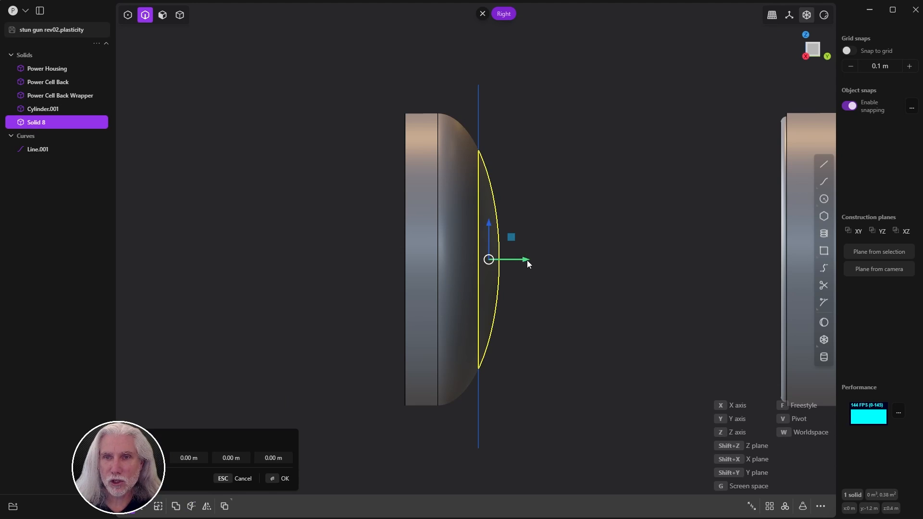
left_click_drag(527, 261, 593, 263)
middle_click_drag(487, 290, 414, 314)
left_click_drag(625, 244, 615, 305)
key("Escape")
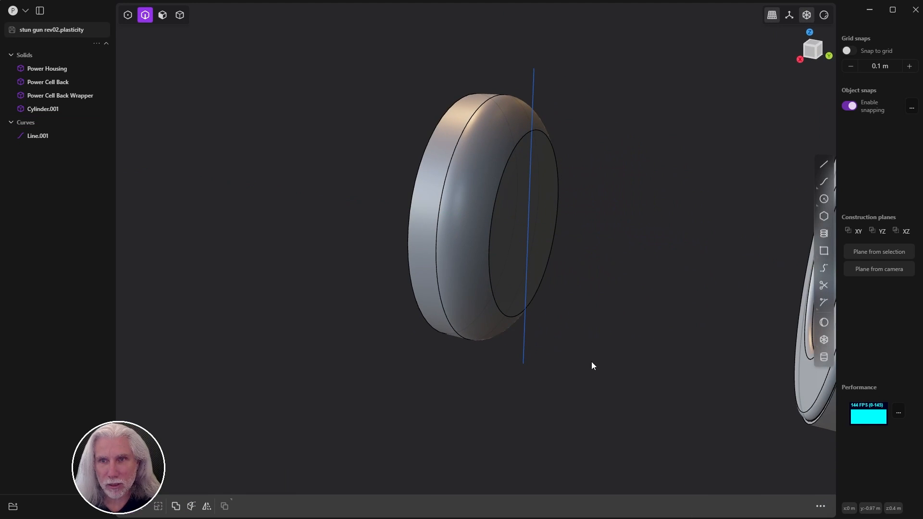
left_click(77, 137)
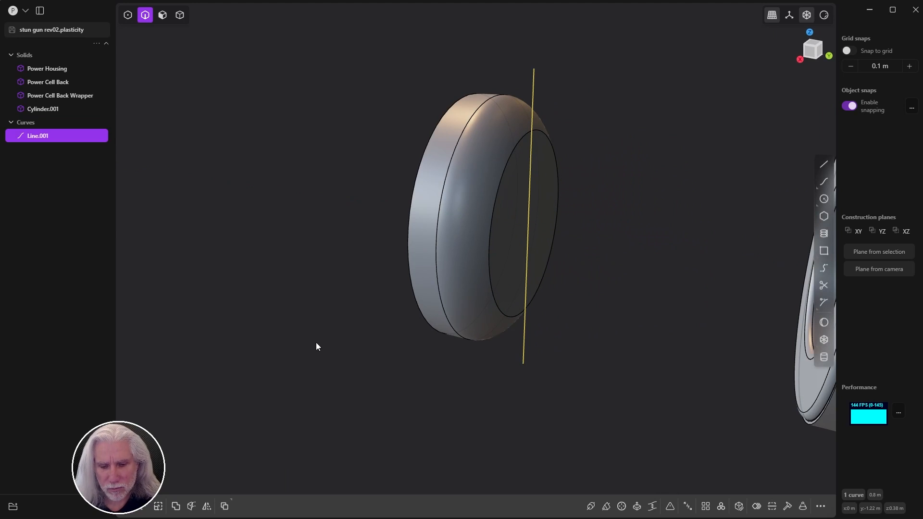
key("Delete")
Step: Thicken the truncated cap by offsetting its large flat back face outward about 0.039 m
middle_click_drag(363, 313, 399, 267)
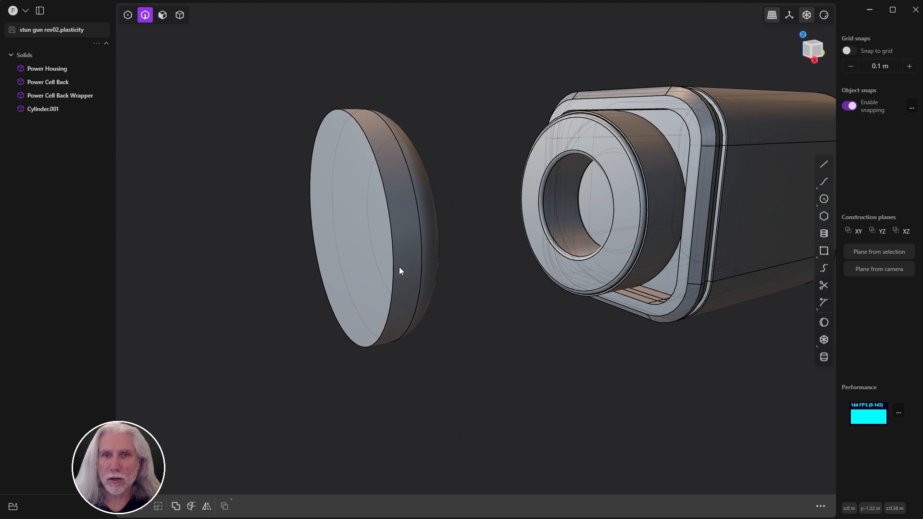
key("3")
left_click(352, 241)
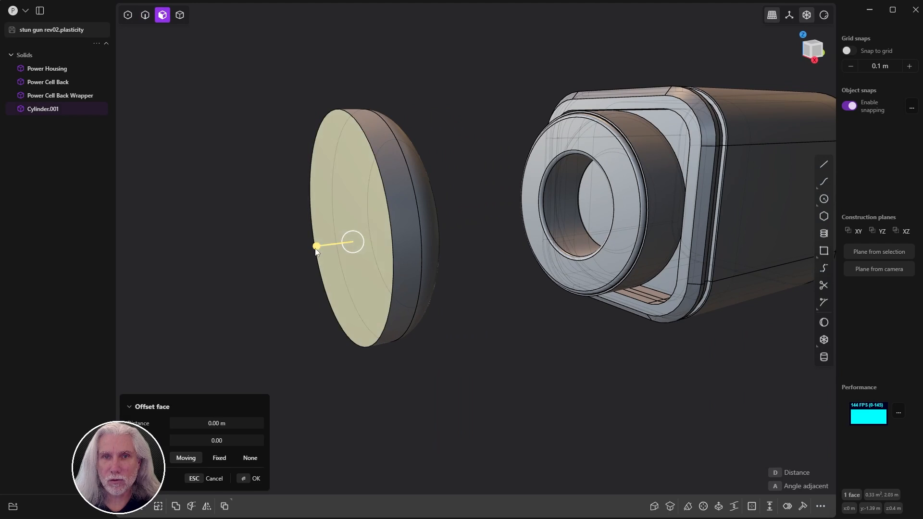
left_click_drag(316, 245, 293, 251)
middle_click_drag(293, 252, 402, 242)
left_click_drag(394, 240, 388, 239)
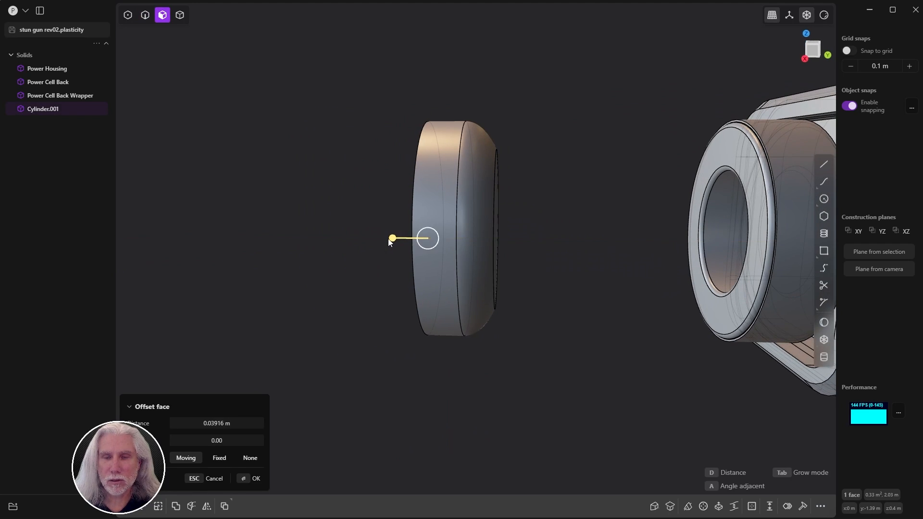
left_click(378, 249)
Step: Offset the outline of the flat circular face on the dome side inward to imprint a smaller concentric circle
middle_click_drag(369, 316, 592, 208)
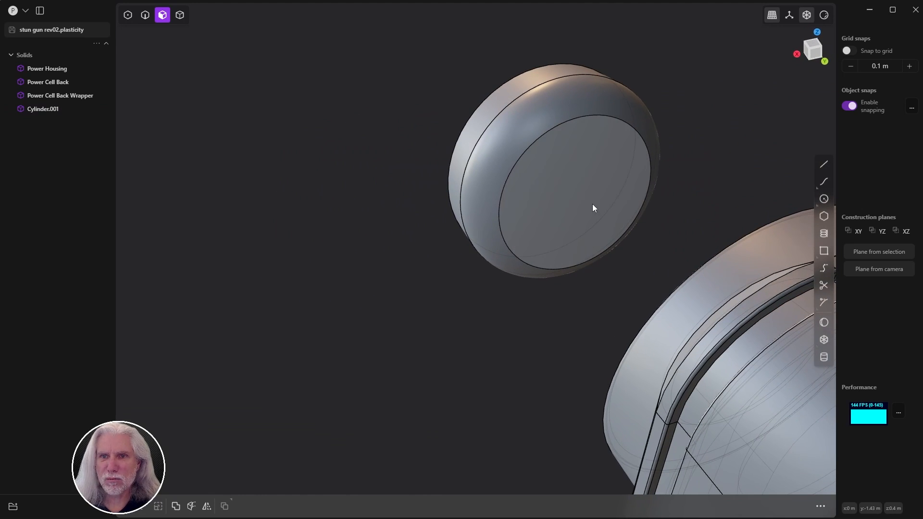
left_click(568, 210)
key("o")
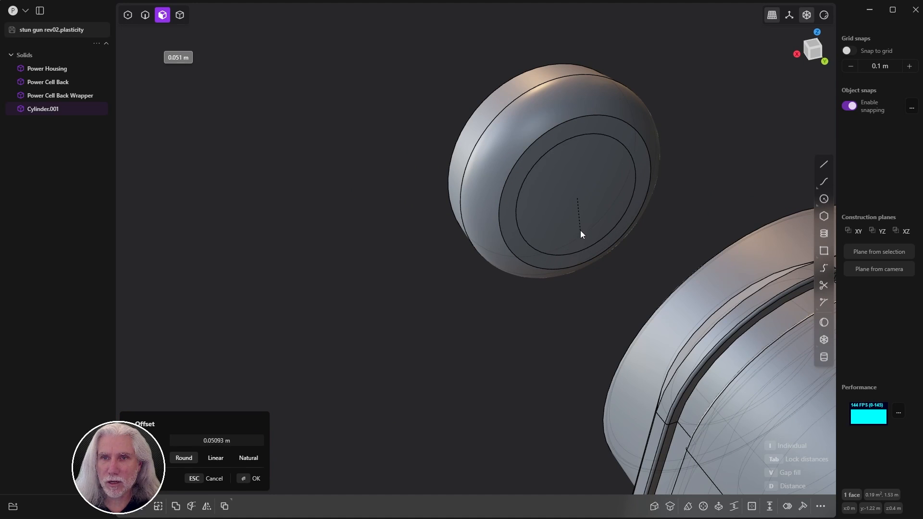
left_click(583, 246)
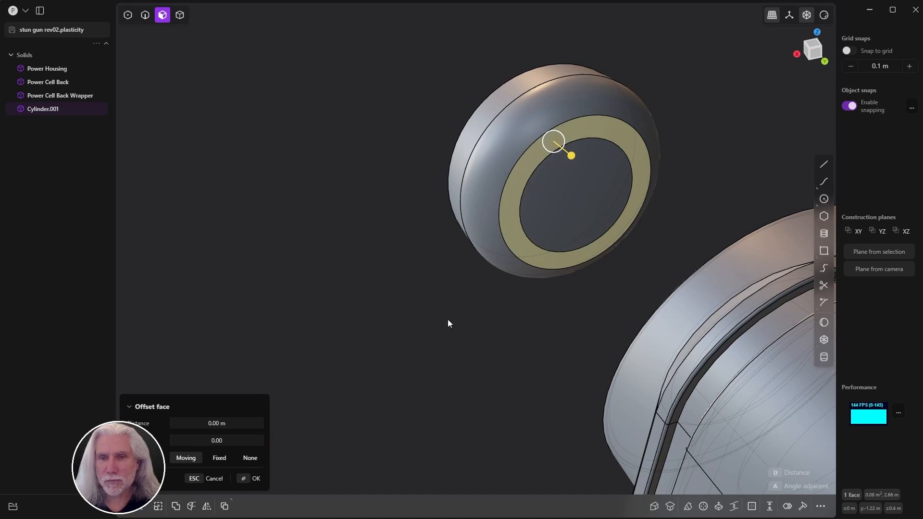
Step: Offset the inner circular face through the full thickness of the cap to open a round through-hole
middle_click_drag(448, 322, 497, 385)
left_click(454, 248)
middle_click_drag(460, 326, 463, 297)
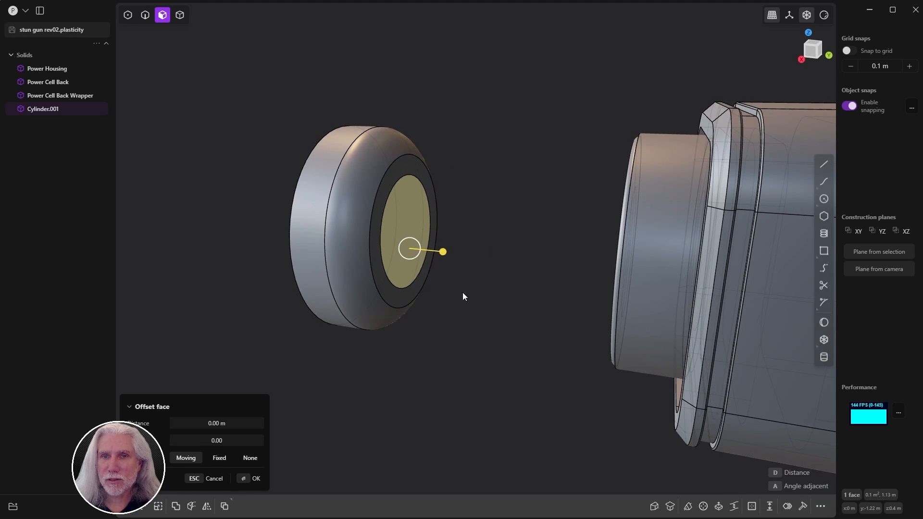
left_click_drag(444, 252, 264, 234)
middle_click_drag(269, 245, 251, 459)
left_click(249, 479)
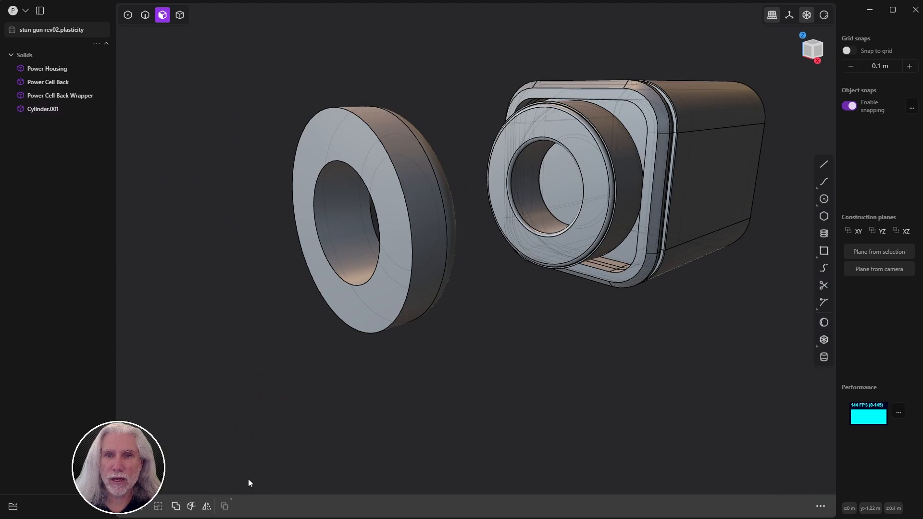
Step: Hide the Power Housing and Power Cell Back Wrapper, and compare the domed ring with the Power Cell Back in the back view
middle_click_drag(280, 349, 354, 215)
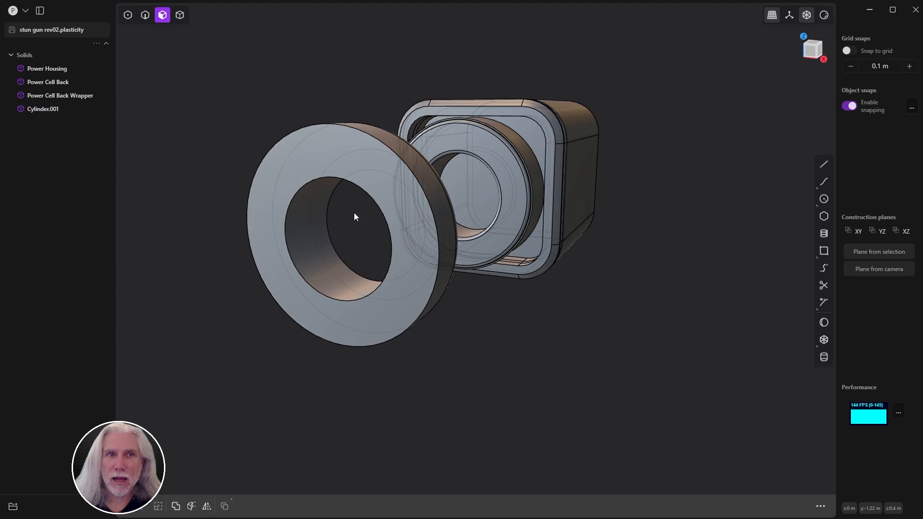
left_click(50, 110)
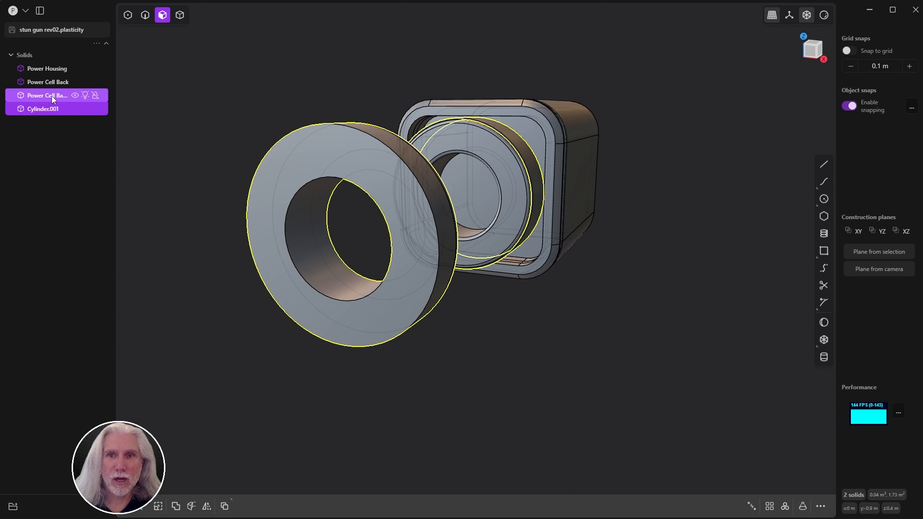
left_click(51, 82, "shift")
left_click(75, 68)
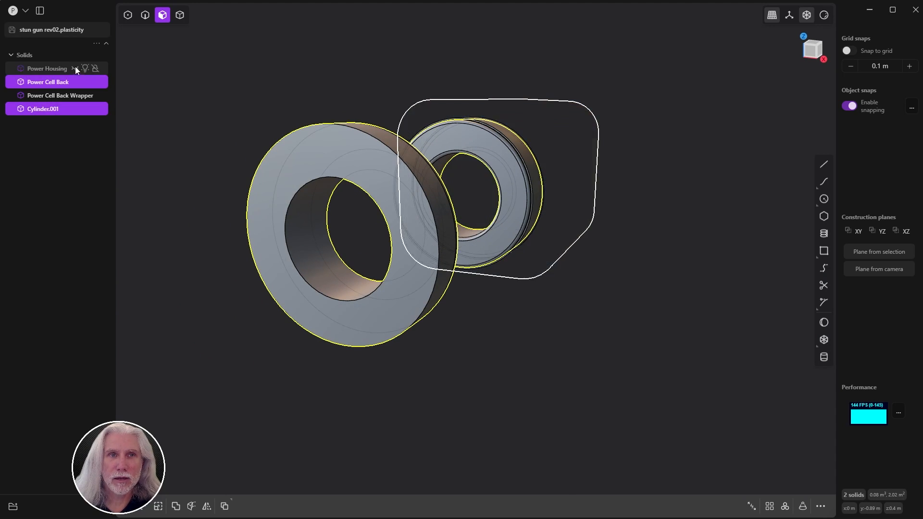
left_click(76, 95)
middle_click_drag(534, 325, 728, 118)
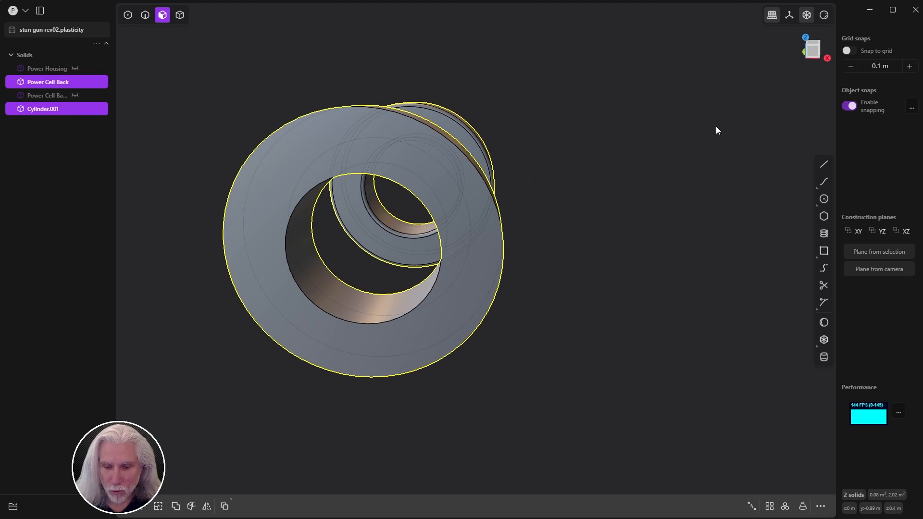
key("KP_1")
middle_click_drag(652, 255, 622, 259)
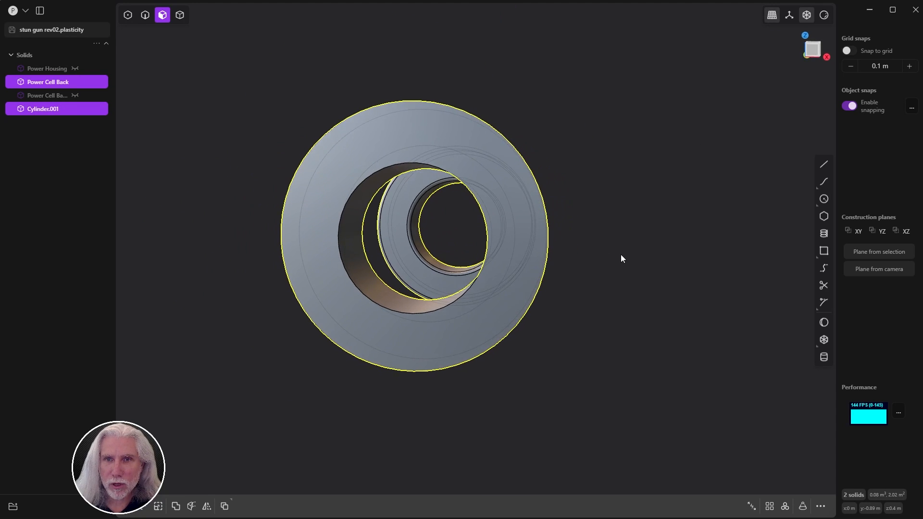
left_click(802, 52)
scroll(661, 201, "up", 5)
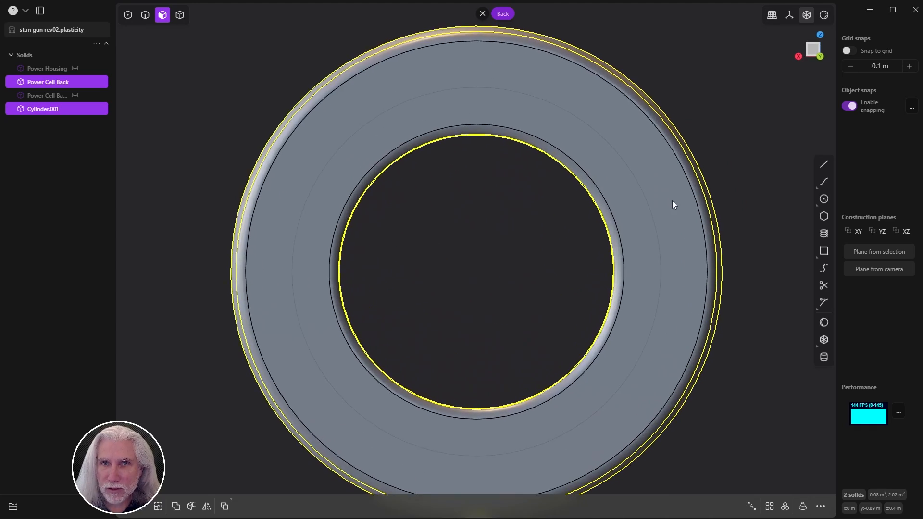
Step: Fillet both rim edges of the domed ring's central hole to about 0.0127 m
middle_click_drag(672, 205, 547, 322)
key("2")
left_click(498, 282)
key("f")
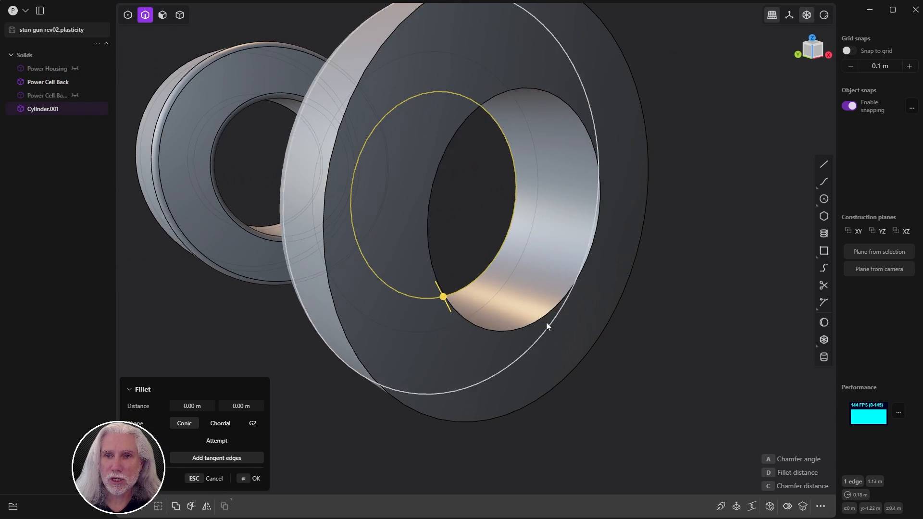
left_click(533, 323)
middle_click_drag(412, 348, 595, 253)
left_click_drag(595, 233, 599, 227)
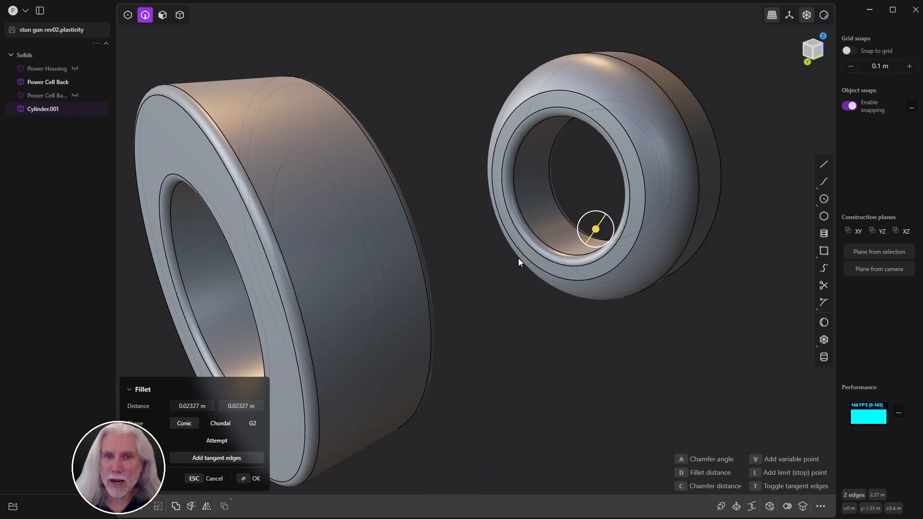
middle_click_drag(518, 258, 383, 221)
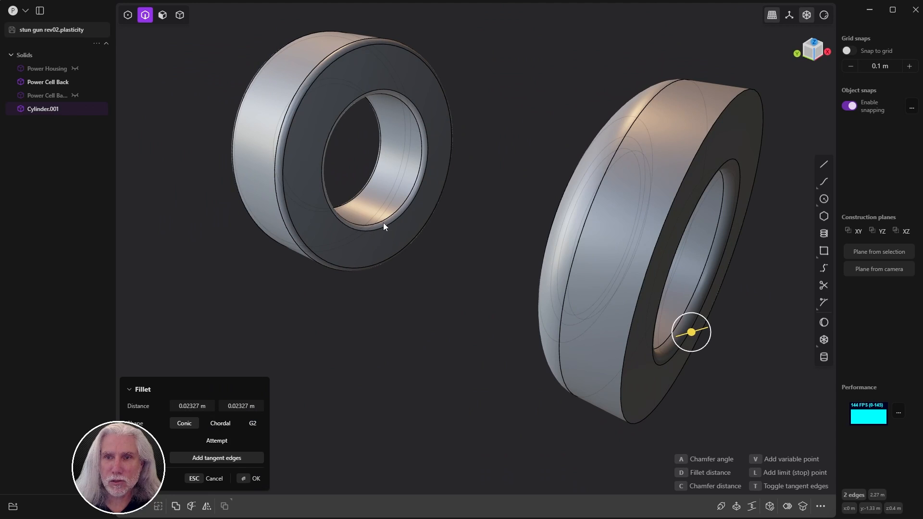
left_click(384, 223)
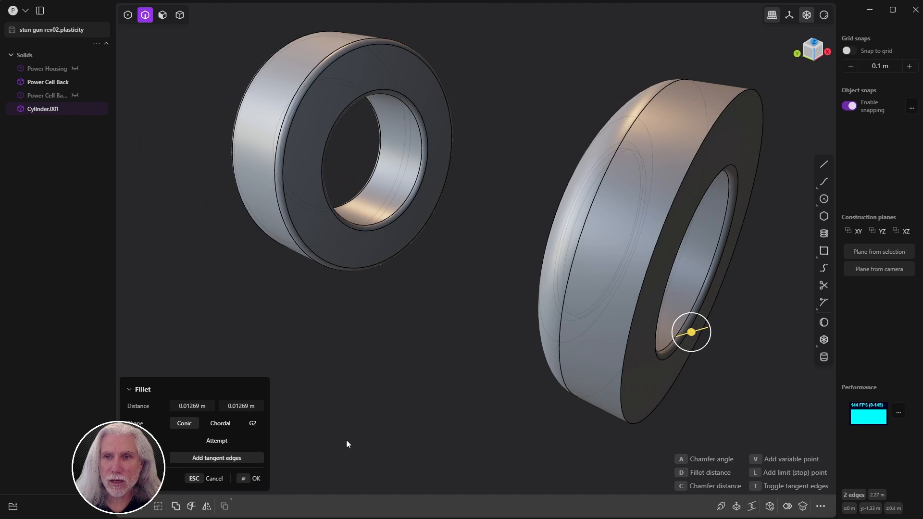
left_click(246, 481)
left_click(280, 311)
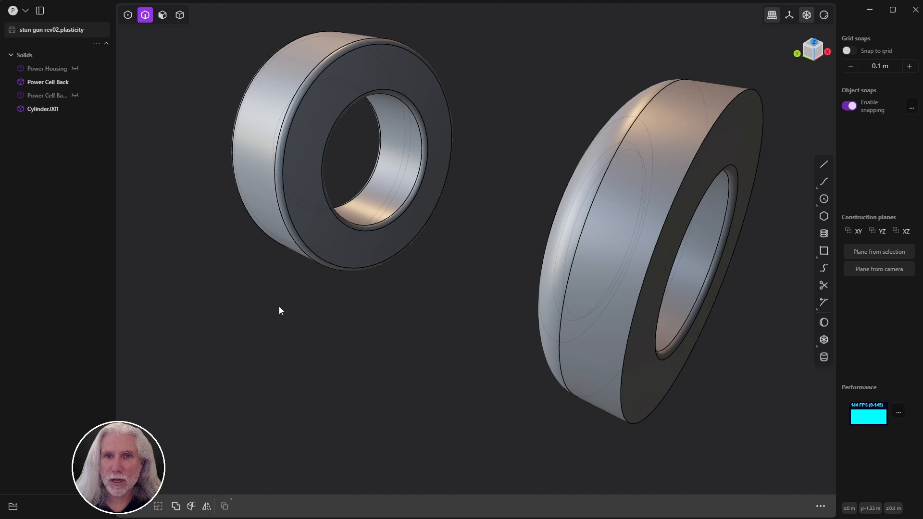
Step: Offset the wall of the domed ring's hole by about -0.00097 m, matching it to the Power Cell Back's opening in the back view
middle_click_drag(279, 310, 432, 270)
key("3")
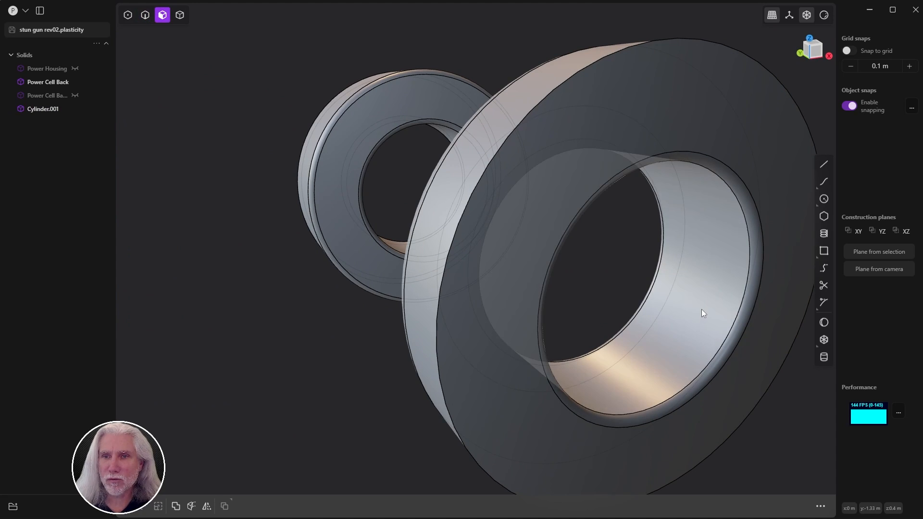
left_click(702, 310)
key("o")
left_click(801, 53)
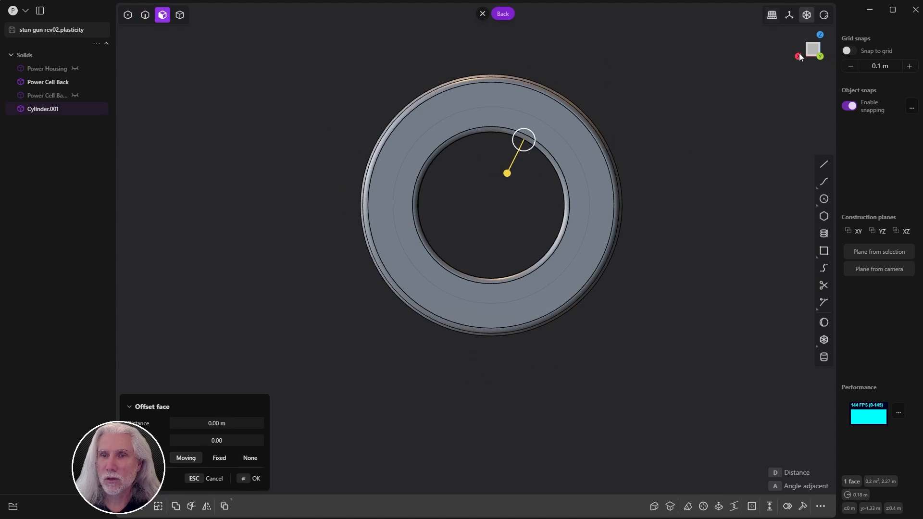
scroll(667, 208, "up", 5)
middle_click_drag(690, 191, 757, 171, "shift")
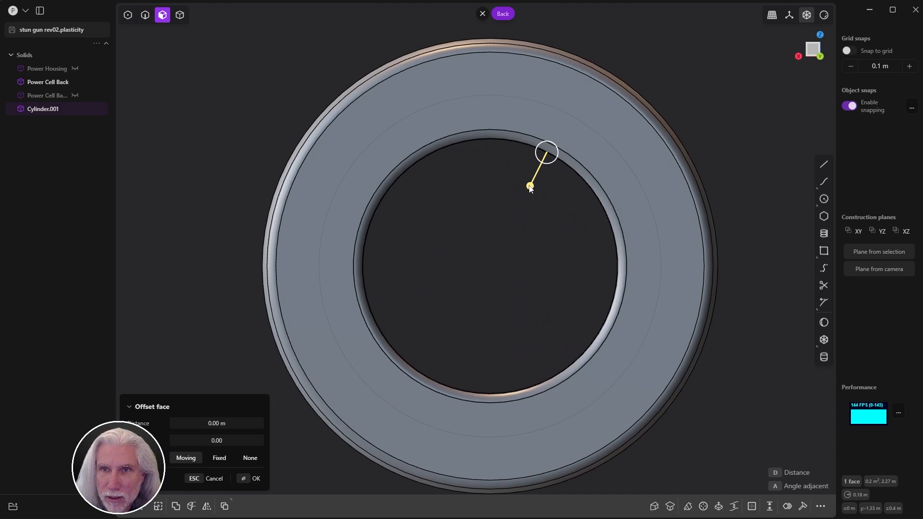
mouse_move(531, 182)
left_mouse_down()
mouse_move(549, 160)
mouse_move(530, 195)
mouse_move(536, 186)
left_mouse_up()
scroll(499, 147, "up", 5)
left_click_drag(633, 198, 626, 212)
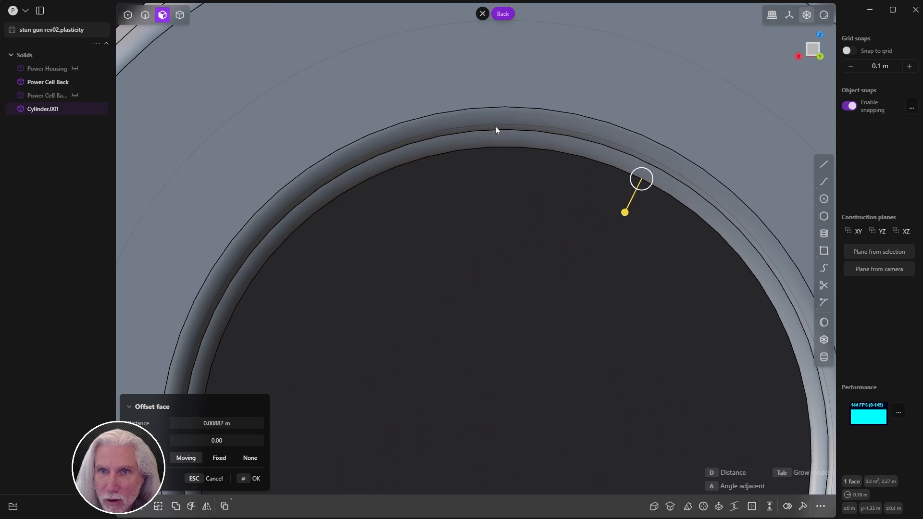
scroll(496, 126, "up", 5)
middle_click_drag(718, 243, 623, 195, "shift")
scroll(605, 201, "down", 2)
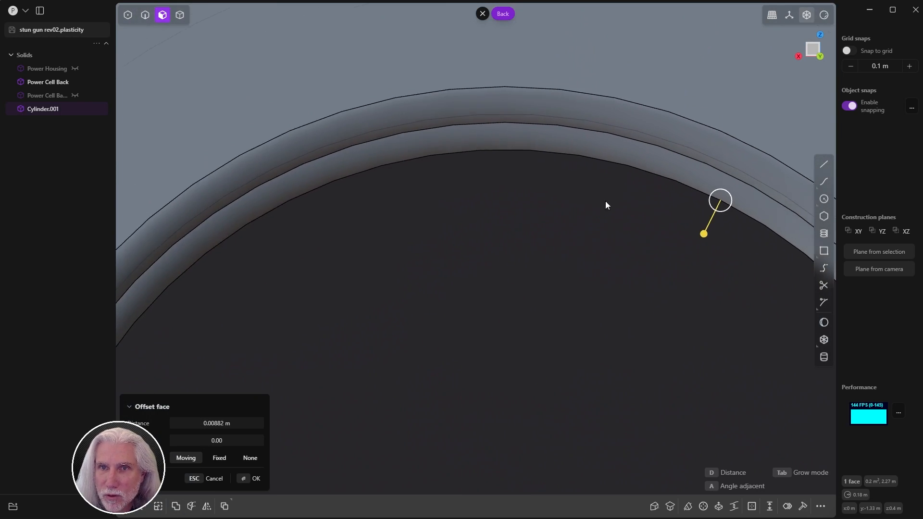
left_click_drag(691, 236, 657, 251)
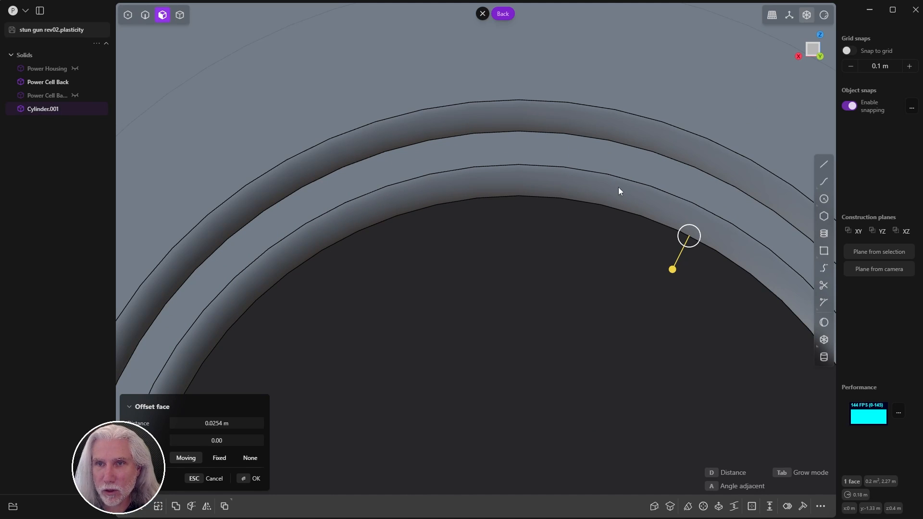
left_click_drag(672, 269, 702, 219)
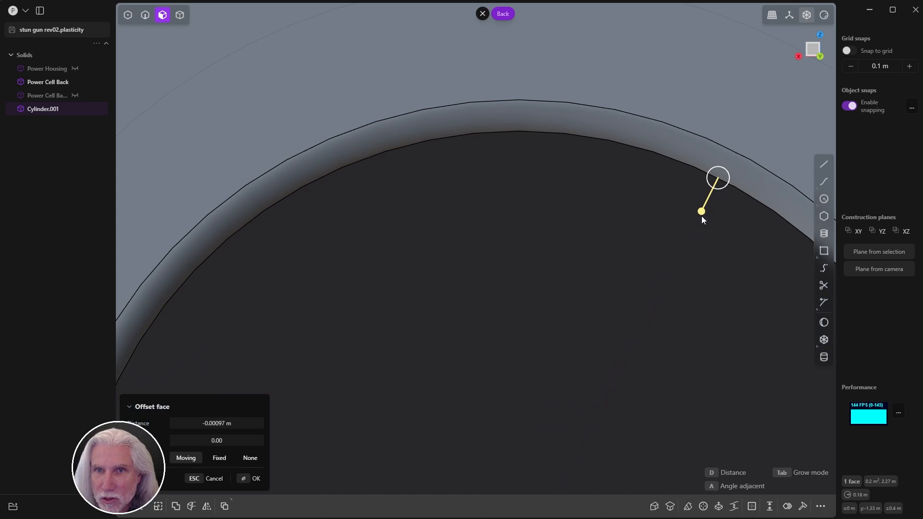
left_click(247, 479)
scroll(507, 317, "down", 5)
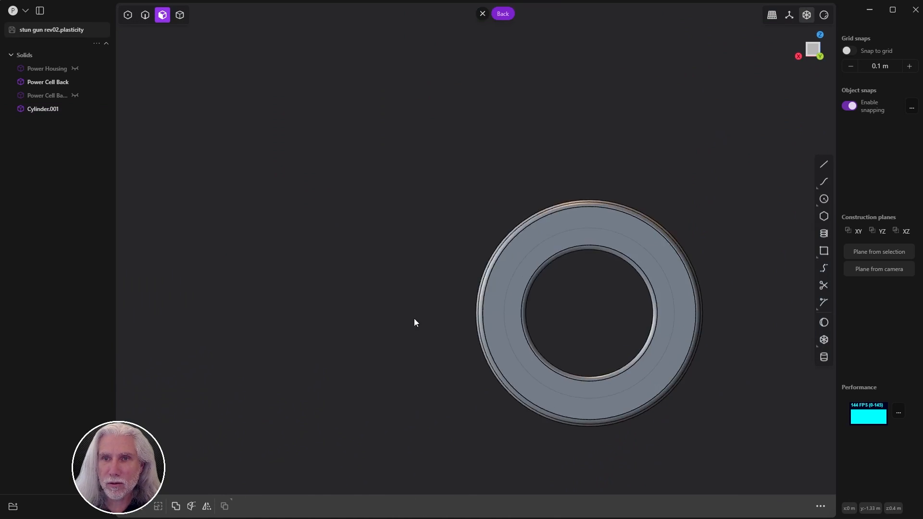
middle_click_drag(416, 322, 495, 311)
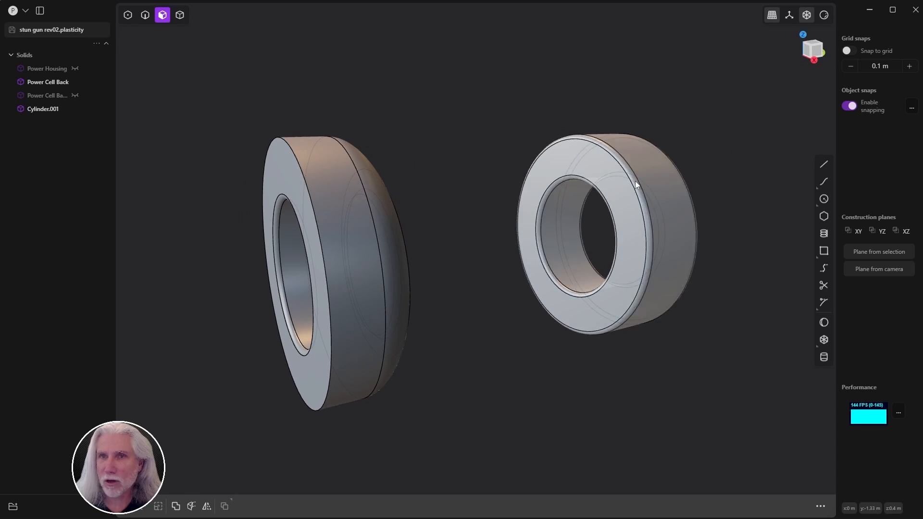
Step: Unhide the Power Cell Back Wrapper and Power Housing, and switch to selecting whole solids
left_click(75, 95)
left_click(75, 68)
middle_click_drag(539, 187, 427, 206)
left_click(625, 202)
left_click(566, 206)
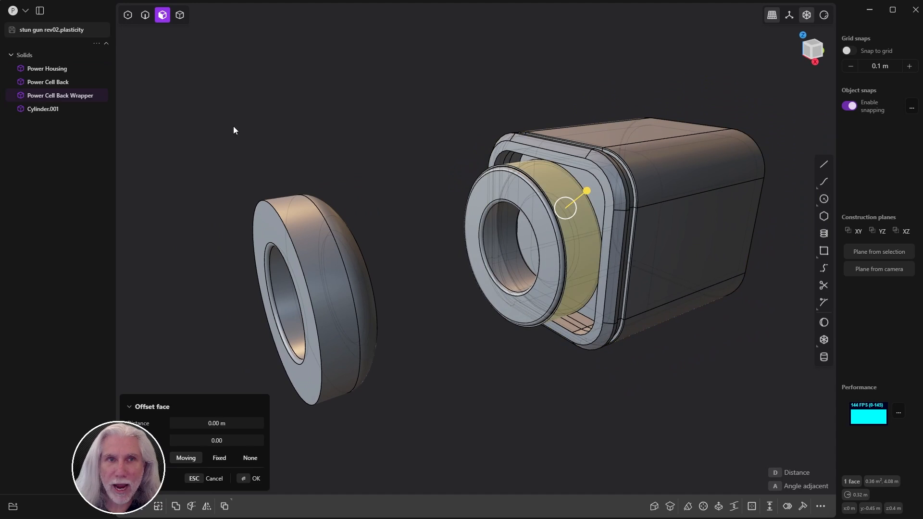
key("5")
key("4")
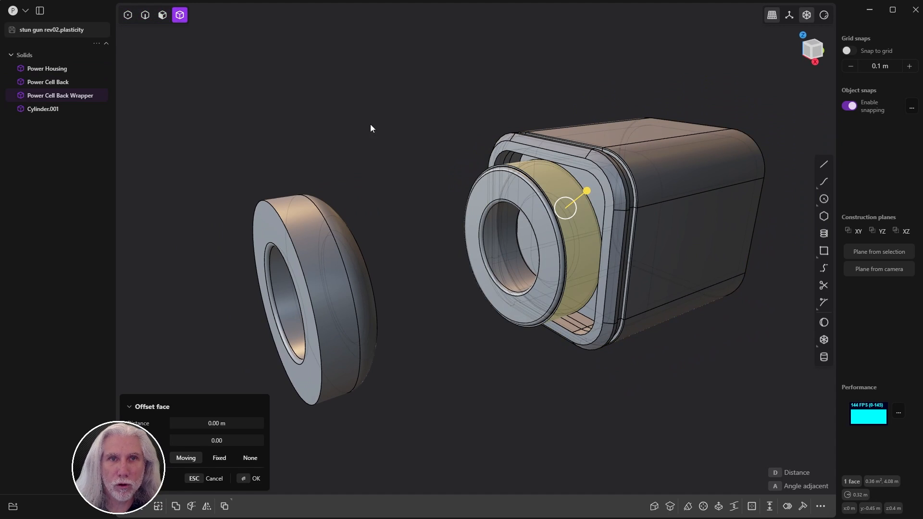
key("Escape")
Step: Duplicate the Power Cell Back Wrapper and move the copy along the Y axis to wrap around the domed ring's cylindrical part
left_click(570, 219)
middle_click_drag(570, 219, 457, 226)
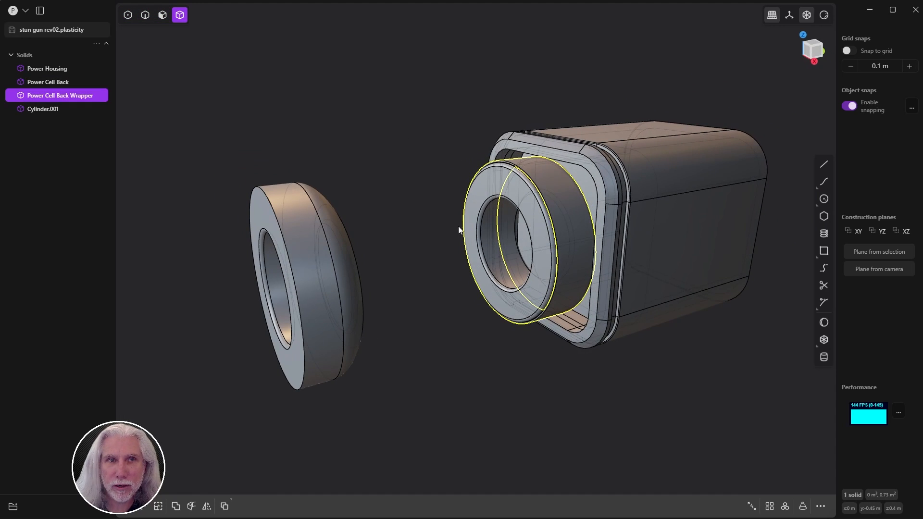
mouse_move(453, 164)
middle_mouse_down()
mouse_move(465, 172)
mouse_move(445, 161)
middle_mouse_up()
middle_click_drag(380, 209, 410, 206)
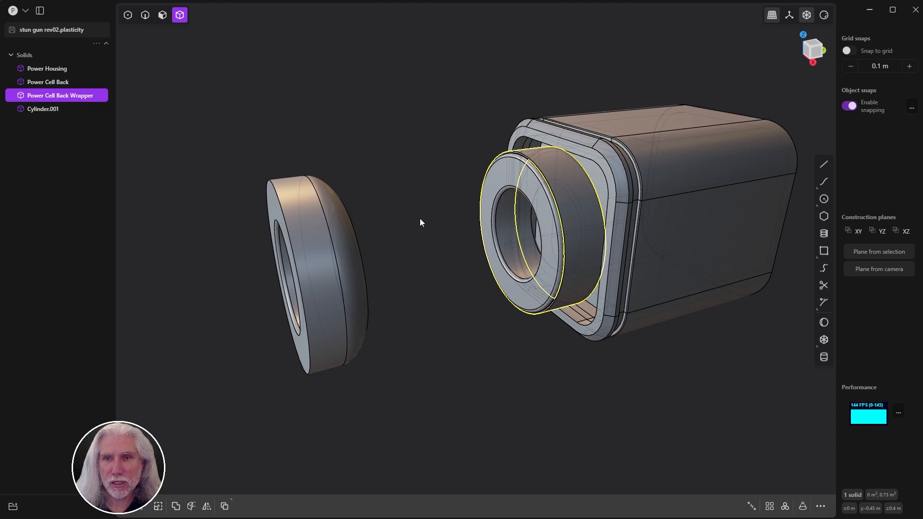
key("ctrl+d")
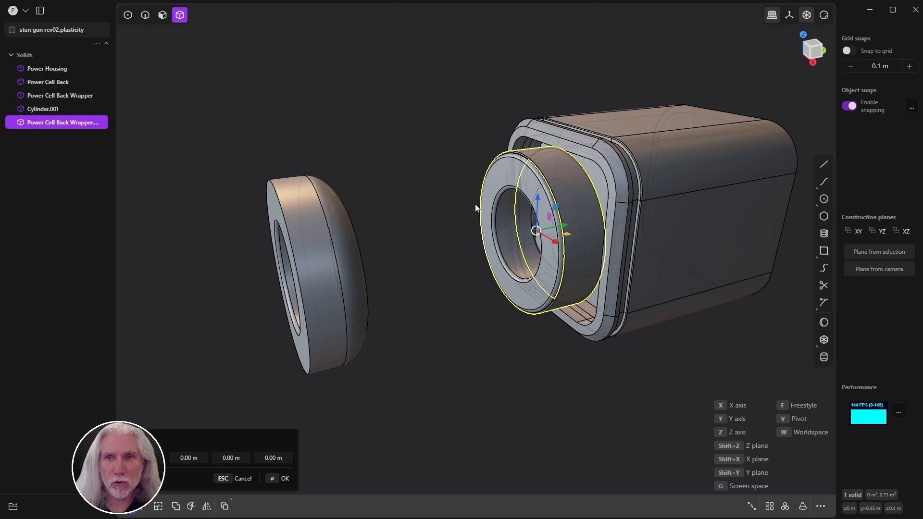
left_click_drag(565, 225, 327, 266)
scroll(322, 225, "up", 5)
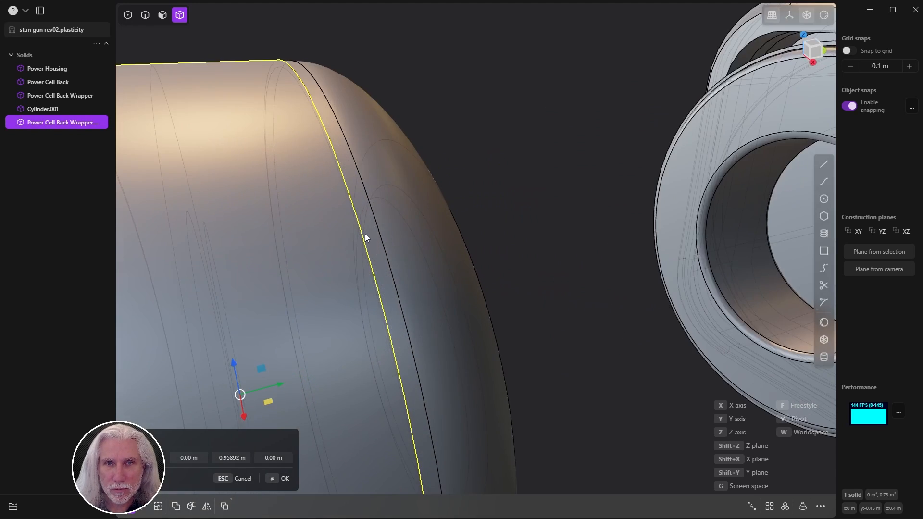
middle_click_drag(365, 233, 313, 217)
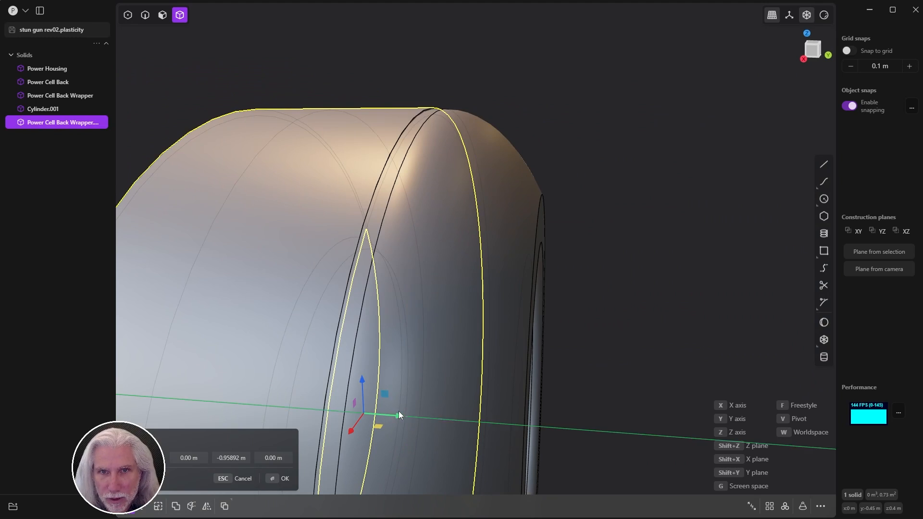
left_click_drag(399, 412, 405, 412)
middle_click_drag(405, 412, 508, 181)
key("Return")
Step: Examine the seam where the wrapper copy's edge meets the start of the ring's dome
scroll(399, 348, "down", 4)
key("3")
scroll(470, 163, "up", 5)
scroll(548, 220, "down", 3)
middle_click_drag(550, 224, 500, 210)
scroll(501, 210, "up", 8)
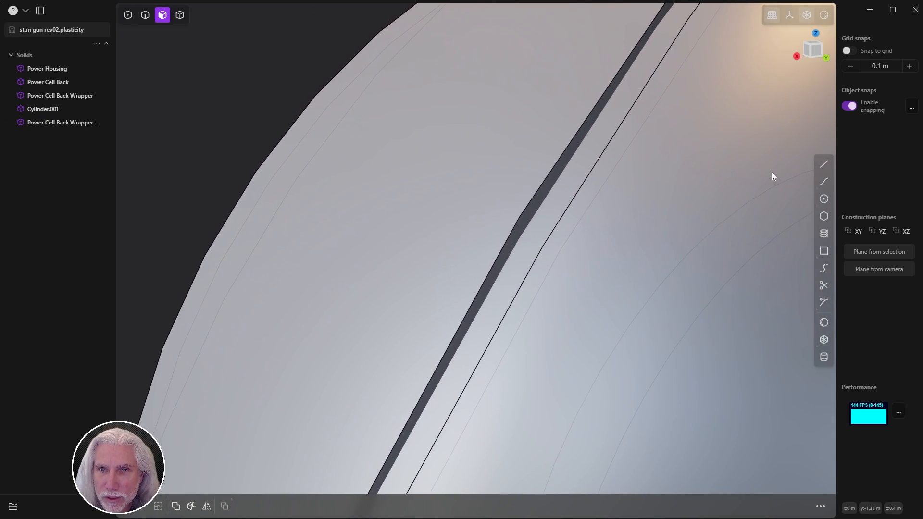
scroll(772, 172, "down", 6)
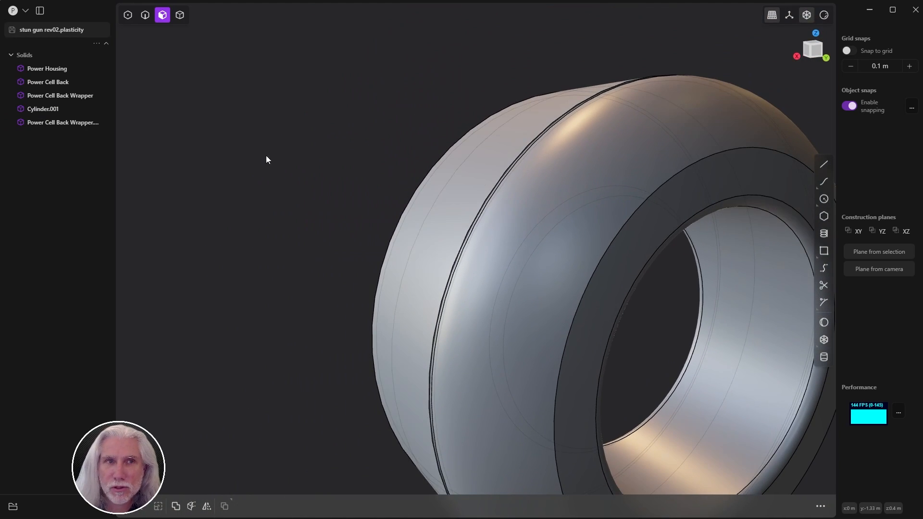
Step: Offset the domed ring's outer cylindrical and domed faces inward by about 0.0064 m, hiding the wrapper copy while selecting them
left_click(75, 122)
middle_click_drag(231, 185, 310, 216)
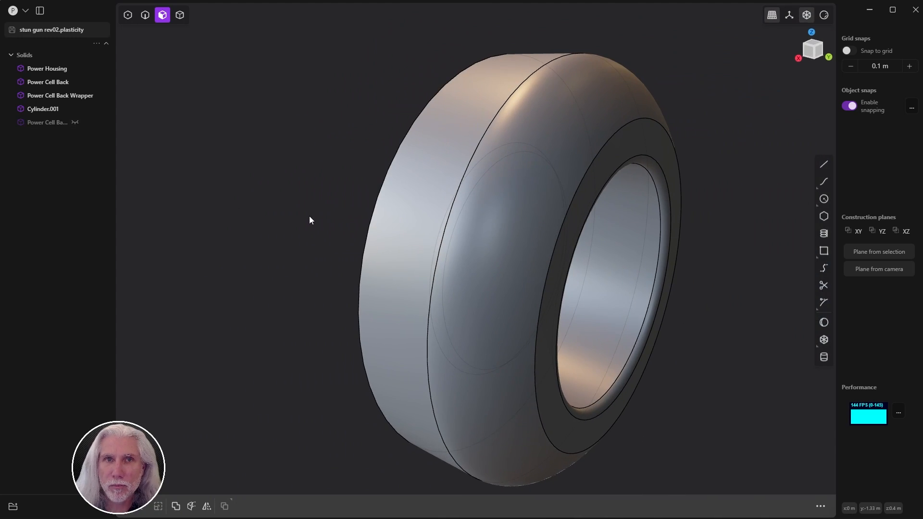
left_click(431, 215)
mouse_move(366, 341)
middle_mouse_down()
mouse_move(472, 333)
mouse_move(365, 342)
middle_mouse_up()
left_click(448, 333, "shift")
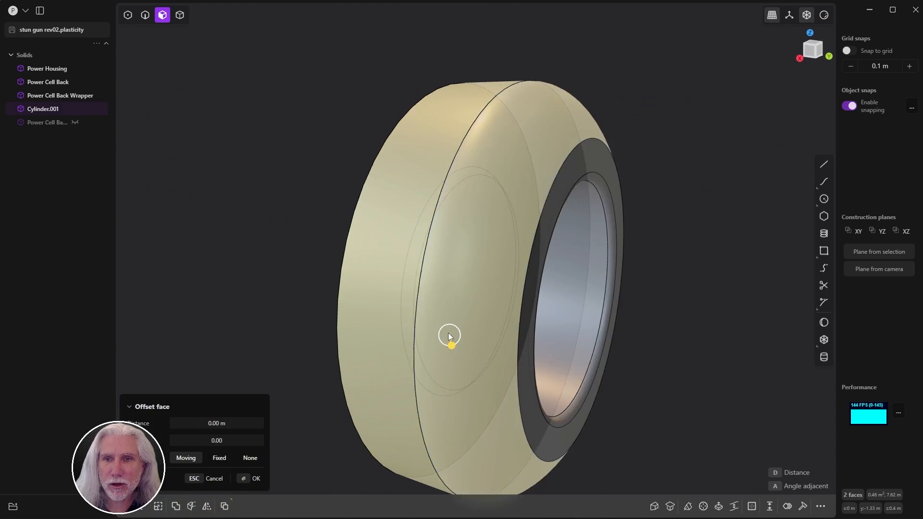
scroll(459, 277, "down", 4)
middle_click_drag(460, 277, 490, 302)
left_click_drag(492, 303, 483, 307)
key("Escape")
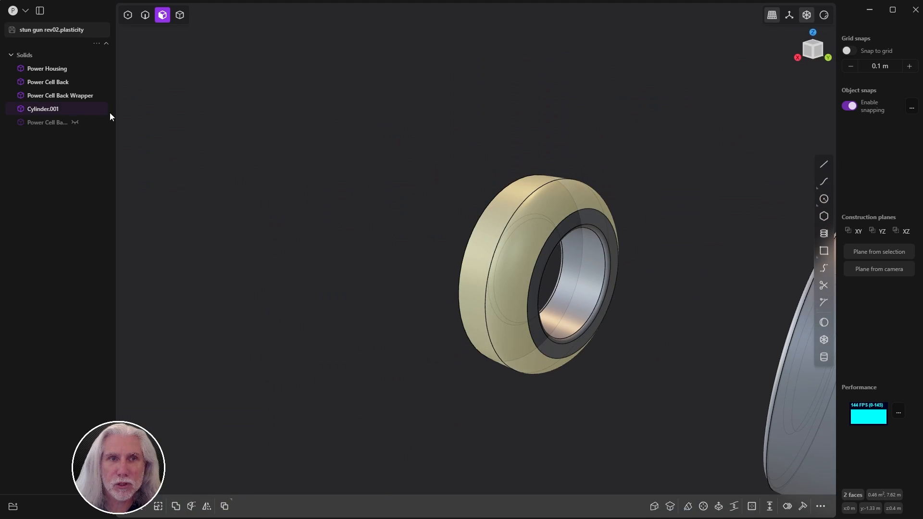
left_click(75, 123)
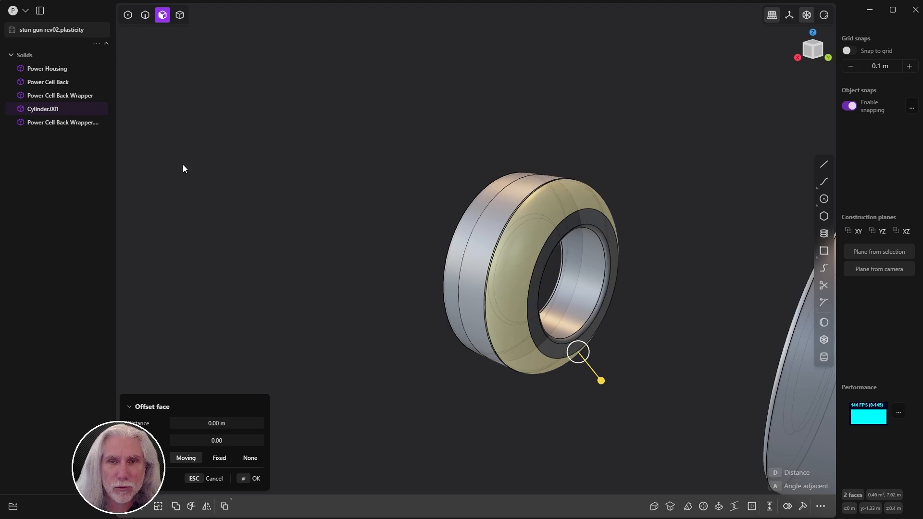
scroll(562, 352, "up", 6)
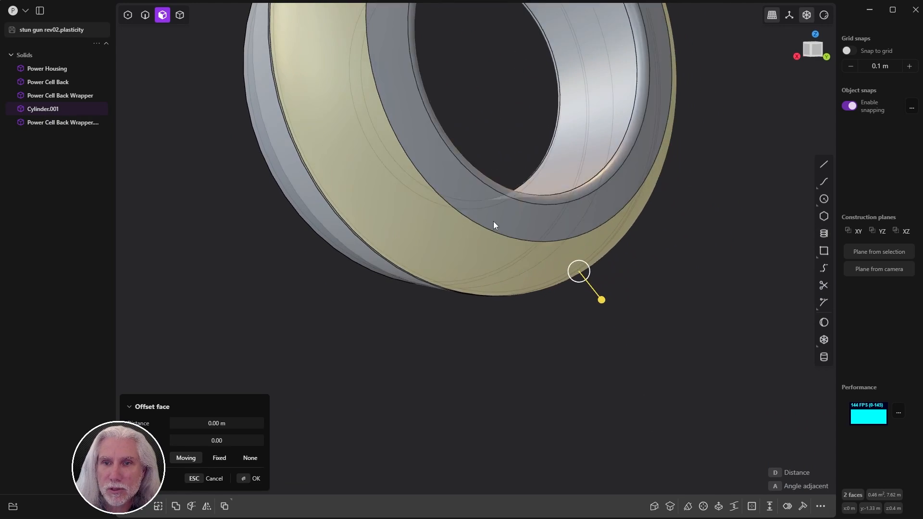
scroll(513, 366, "up", 4)
middle_click_drag(680, 298, 636, 238)
left_click_drag(769, 345, 500, 356)
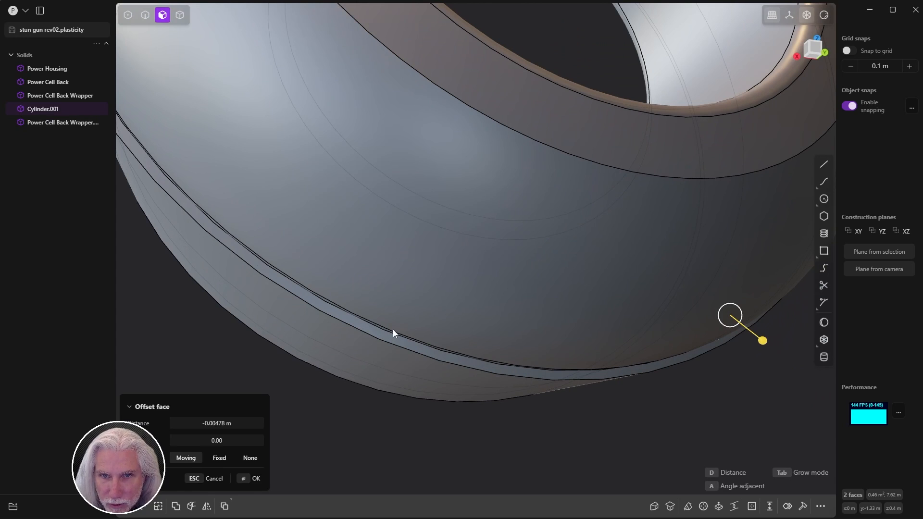
left_click_drag(763, 341, 725, 386)
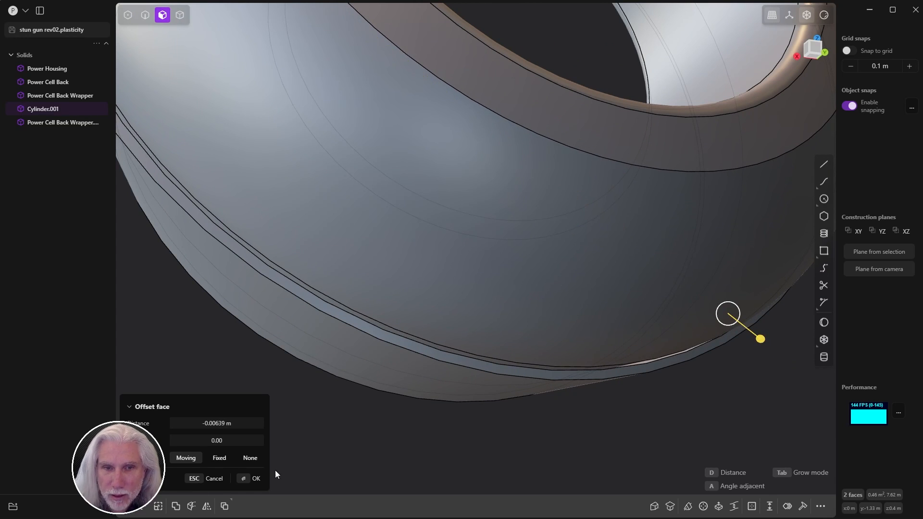
left_click(259, 480)
Step: Try to offset the thin rim face at the wrapper copy's open end
scroll(506, 279, "down", 5)
middle_click_drag(249, 347, 489, 171)
left_click(467, 196)
scroll(441, 200, "down", 2)
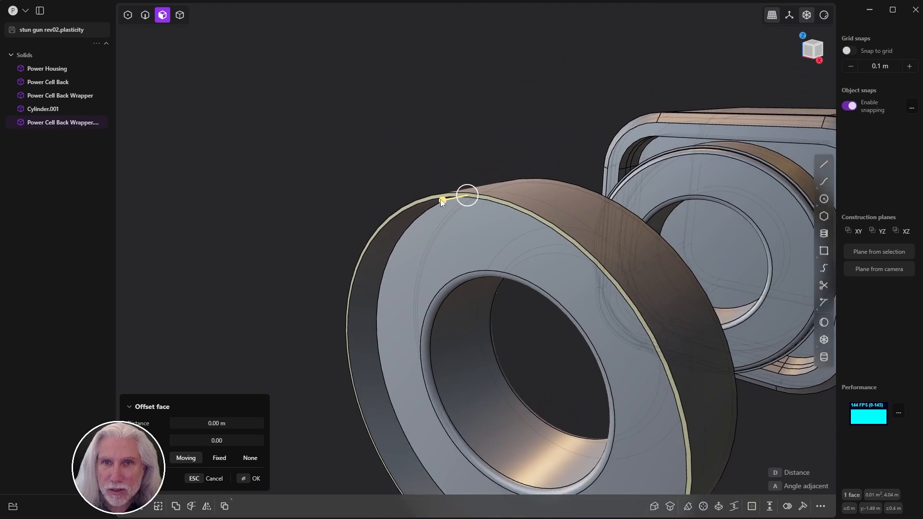
middle_click_drag(440, 199, 352, 211)
mouse_move(380, 188)
left_mouse_down()
mouse_move(416, 186)
mouse_move(385, 192)
left_mouse_up()
middle_click_drag(385, 192, 594, 340)
left_click(329, 283)
Step: Try to pull the wrapper copy's overhanging rim face back along the Y axis with Offset Face and Move
scroll(365, 183, "up", 6)
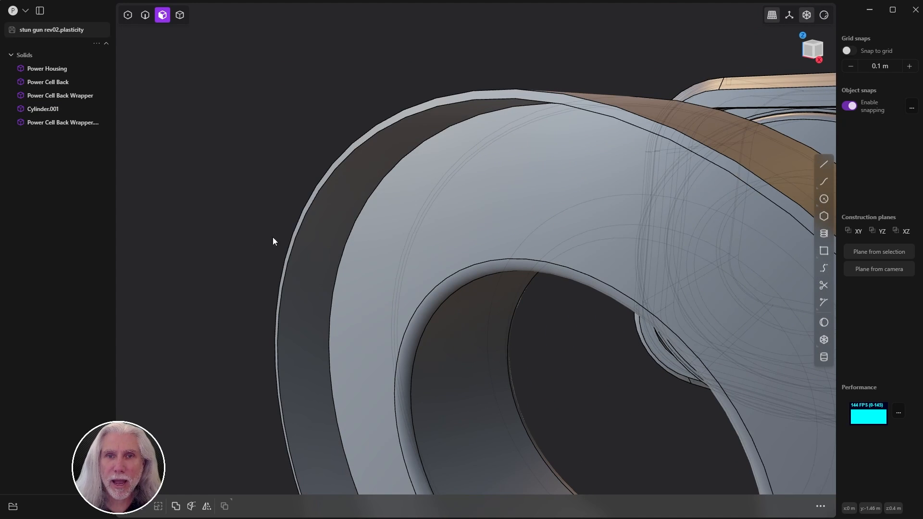
left_click(438, 103)
scroll(345, 113, "down", 5)
middle_click_drag(299, 135, 338, 146)
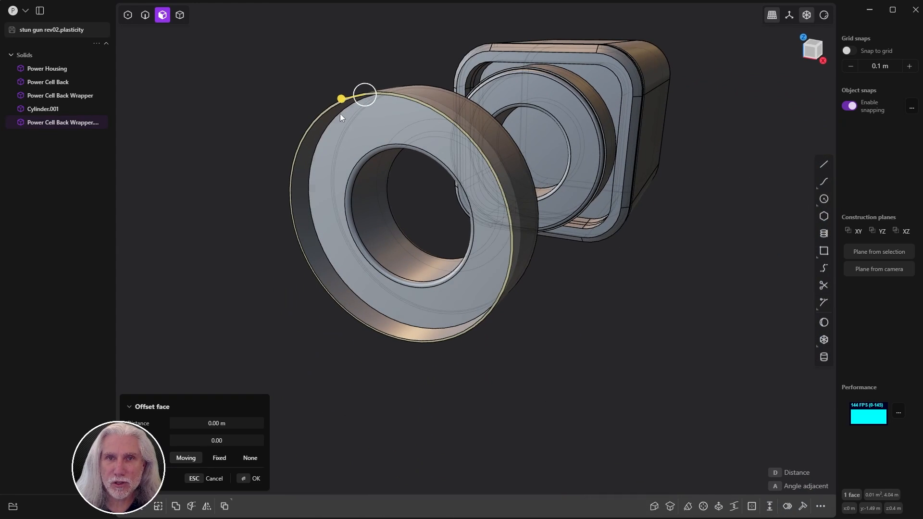
scroll(377, 150, "up", 3)
middle_click_drag(366, 138, 322, 120)
left_click_drag(312, 68, 339, 69)
key("g")
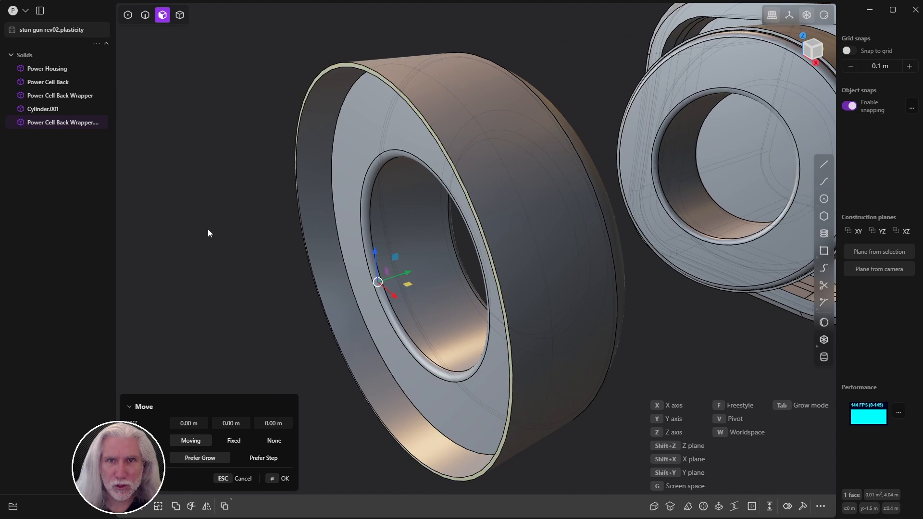
left_click_drag(408, 273, 400, 276)
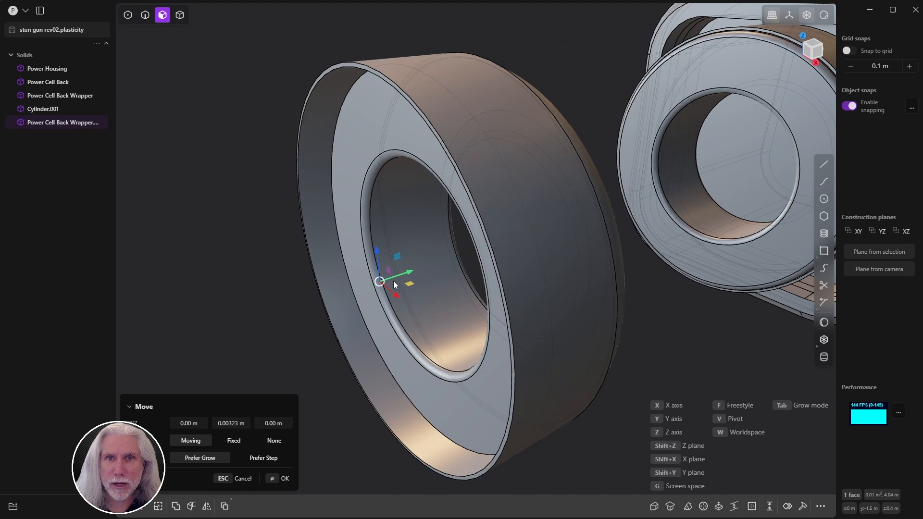
key("Escape")
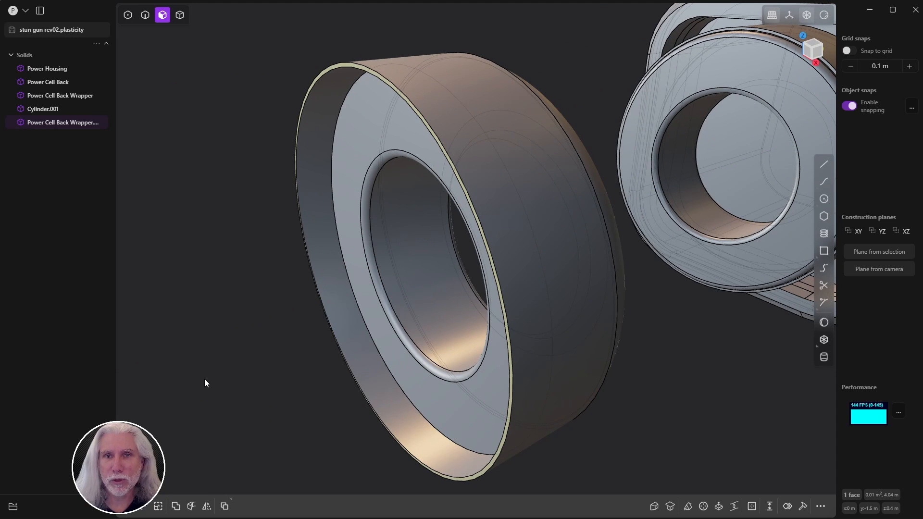
key("Escape")
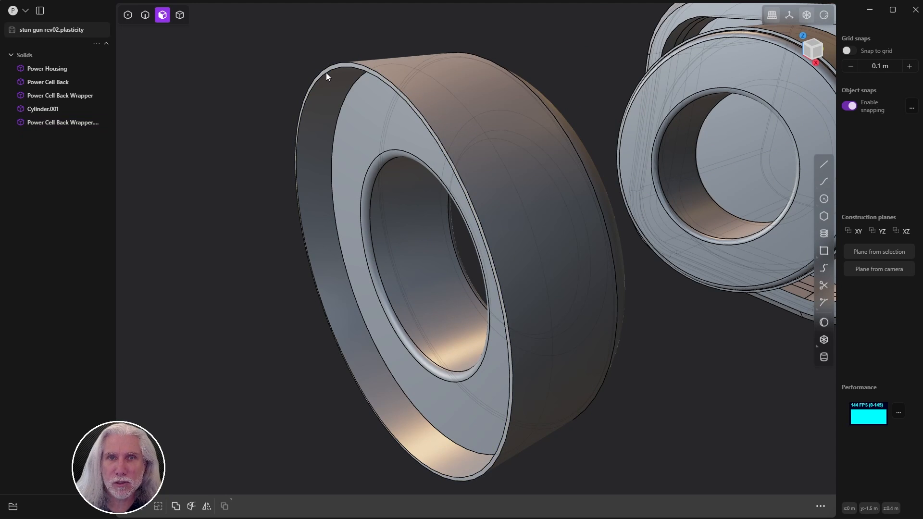
Step: Trim the wrapper copy's overhanging rim face flush with the ring's flat annular face using Match Face
left_click(327, 71)
key("o")
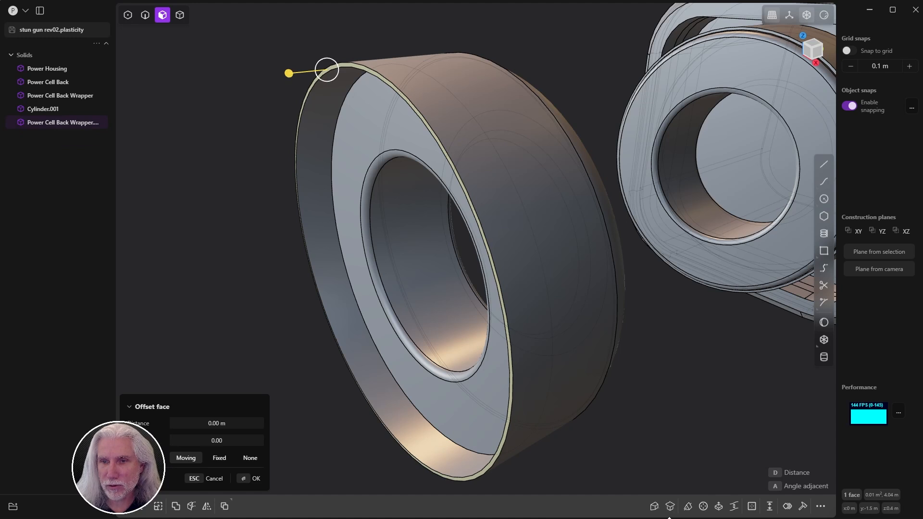
left_click(669, 507)
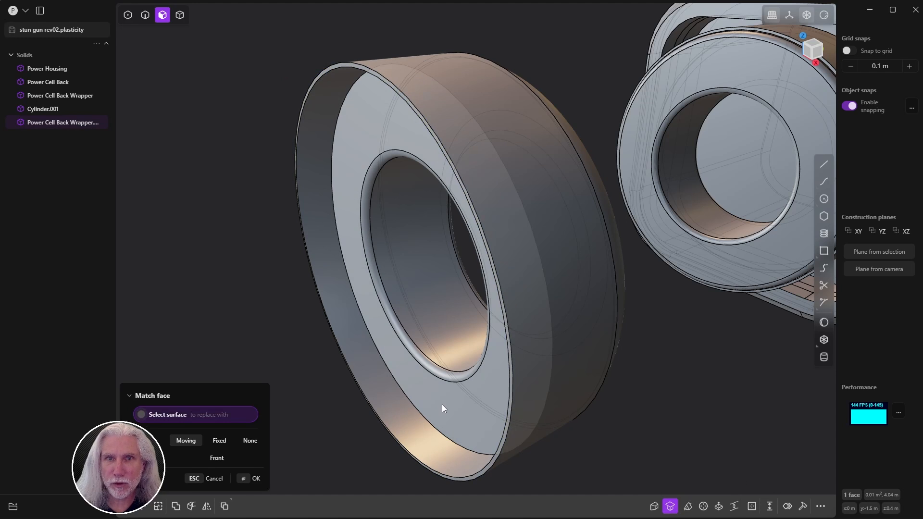
left_click(444, 404)
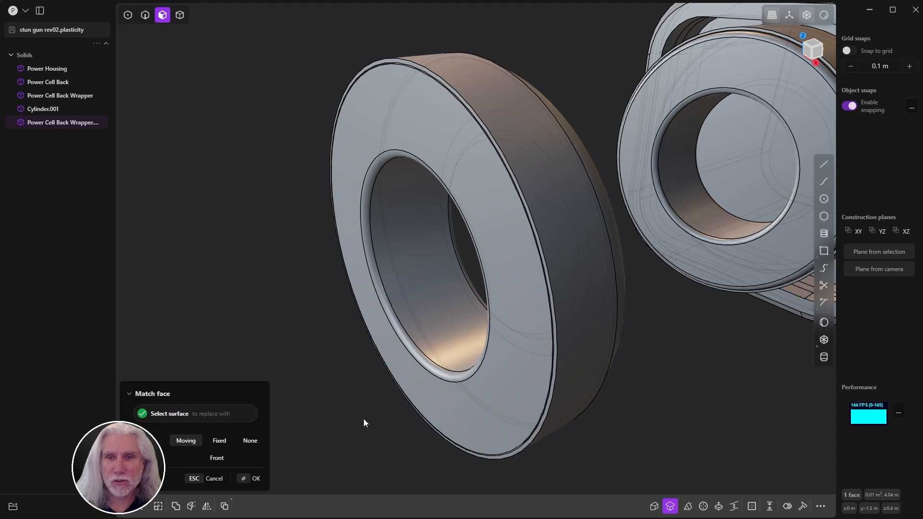
middle_click_drag(364, 423, 440, 300)
left_click(252, 478)
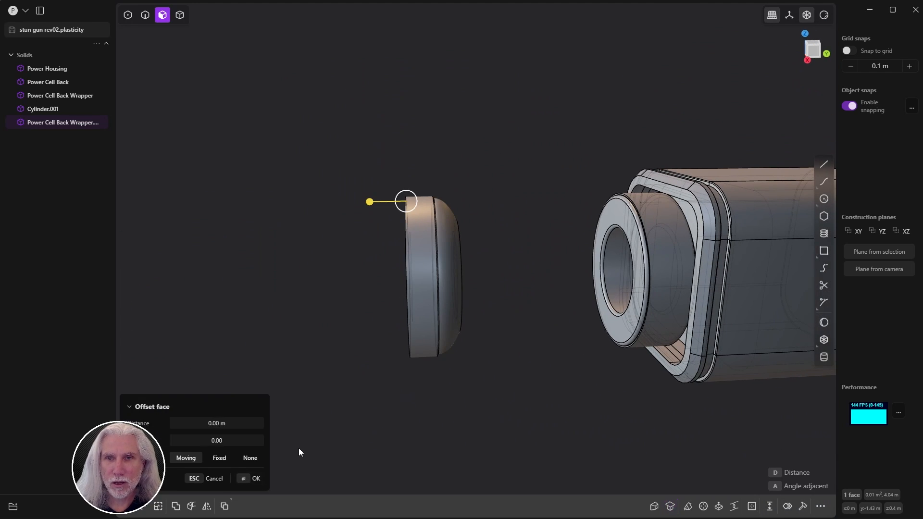
Step: Widen the outliner so the wrapper copy's full name fits
scroll(388, 363, "down", 3)
middle_click_drag(389, 363, 365, 365)
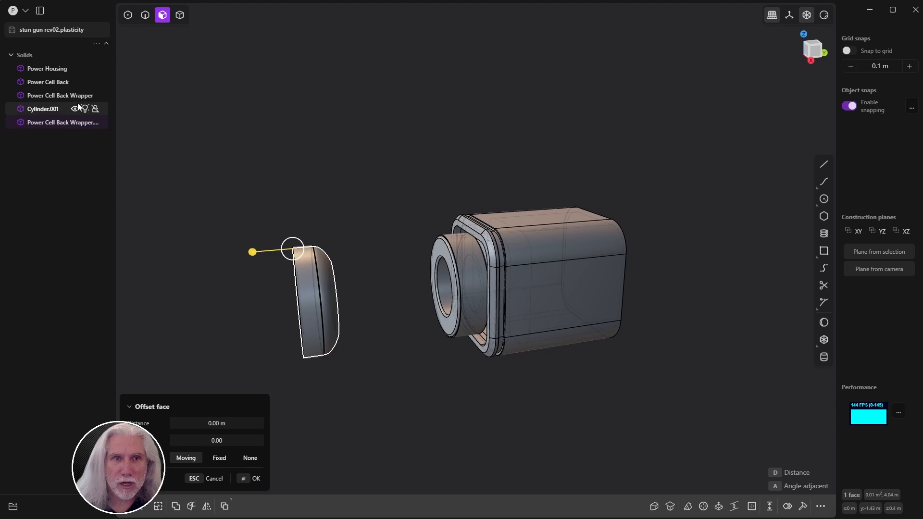
left_click(45, 123)
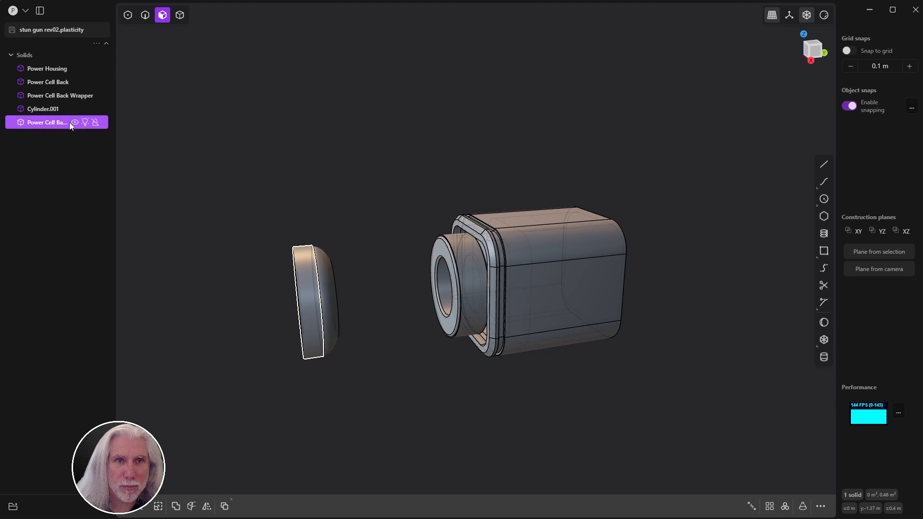
left_click(121, 154)
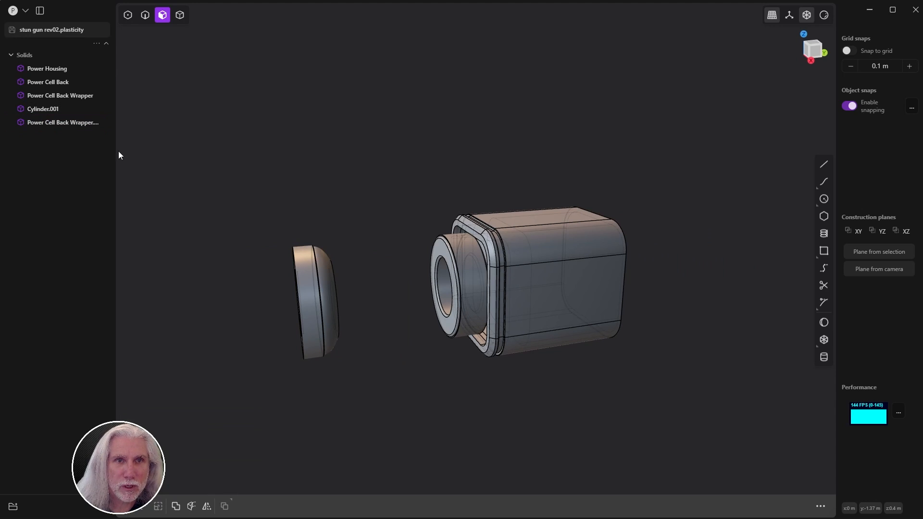
left_click_drag(115, 152, 147, 152)
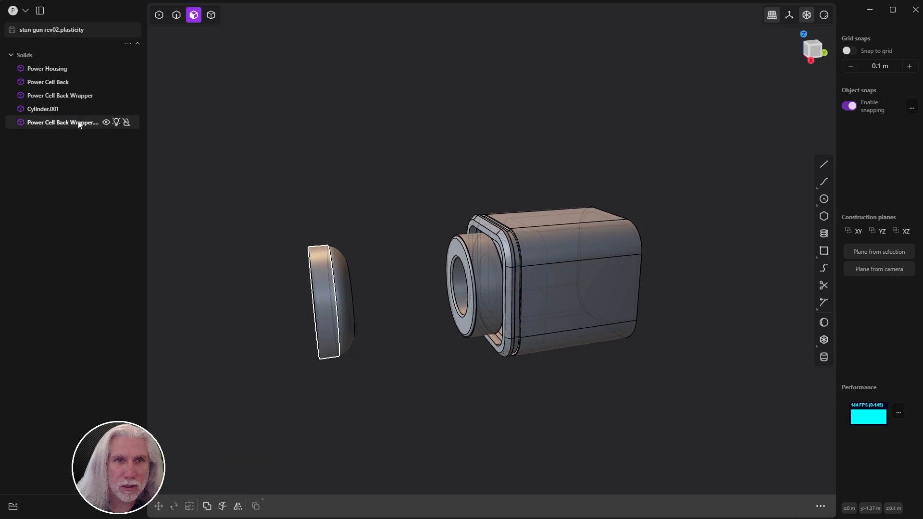
Step: Rename the duplicated wrapper solid as Power Cell Front Wrapper
left_click(80, 124)
double_click(86, 123)
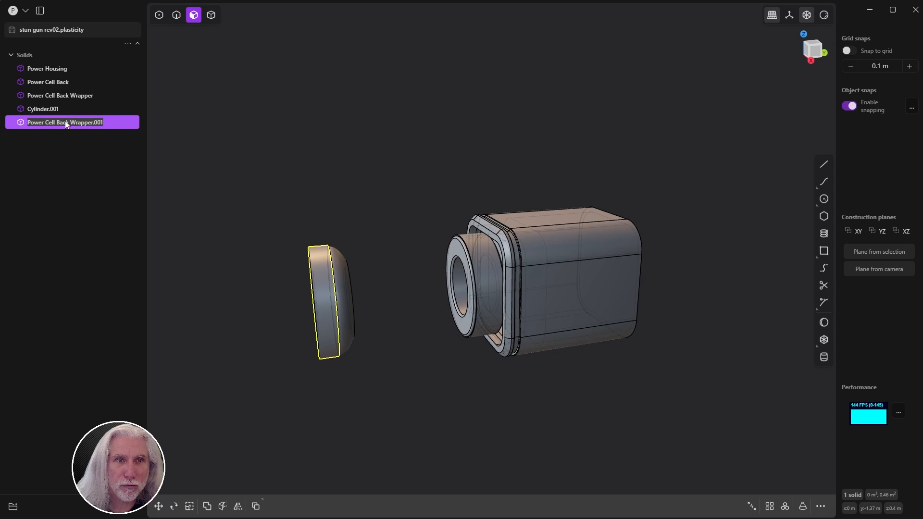
key("Escape")
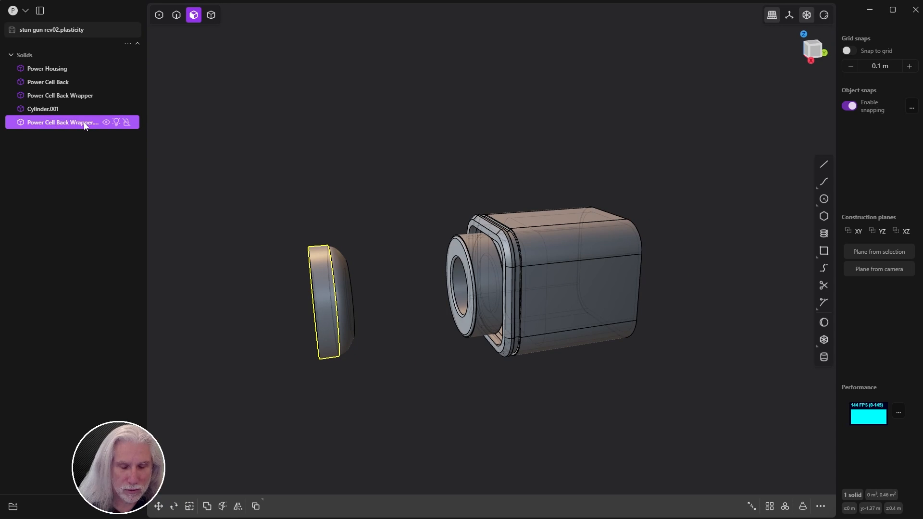
double_click(69, 122)
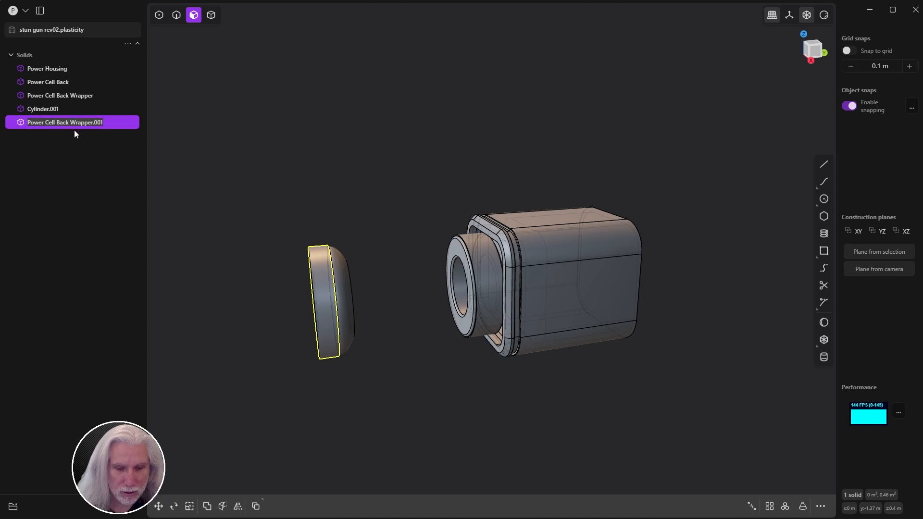
key("BackSpace")
type("Power Cell Front")
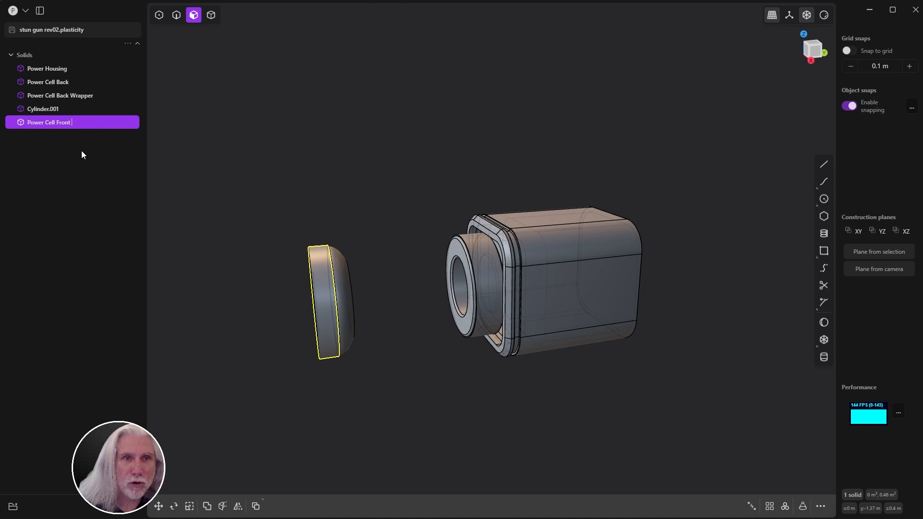
type(" Wrapper")
key("Return")
Step: Rename the domed ring solid, Cylinder.001, as Power Cell Front
left_click(74, 109)
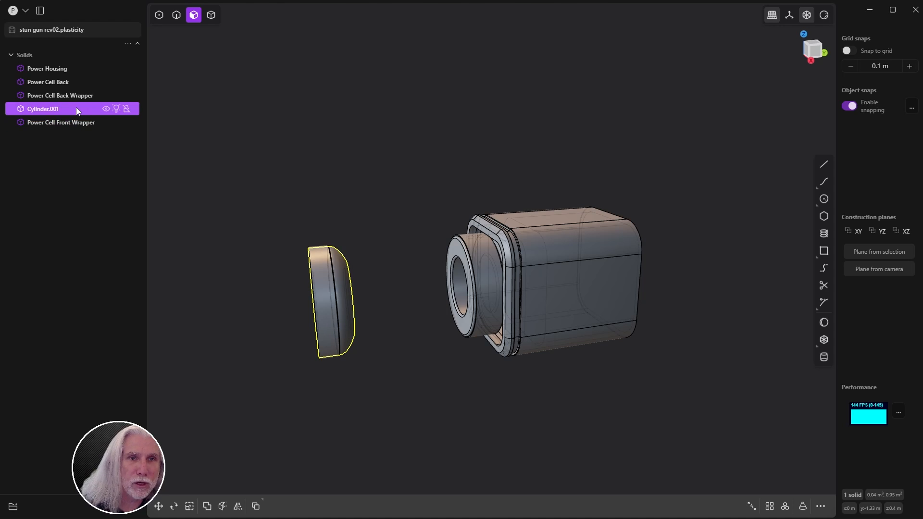
double_click(76, 108)
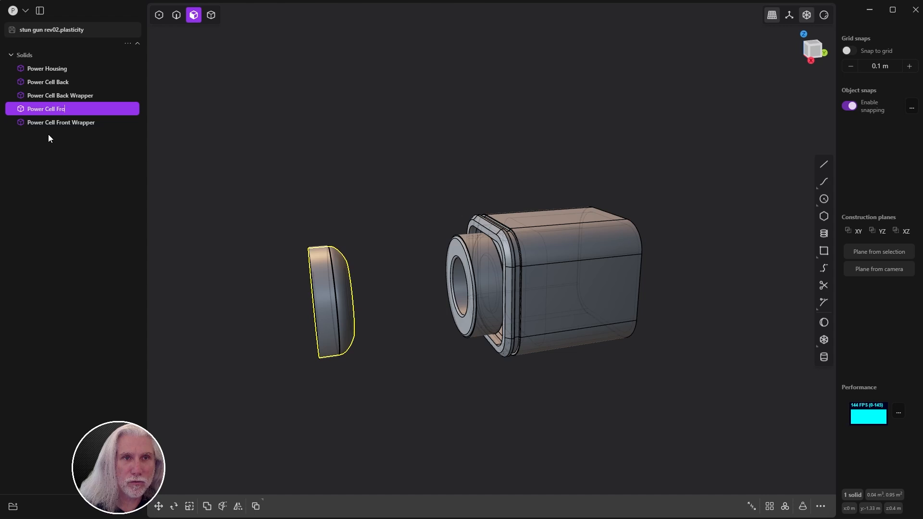
left_click(386, 208)
Step: Switch to the browser and examine the finned coil section and its end caps in the side and three-quarter reference images
scroll(503, 213, "down", 1)
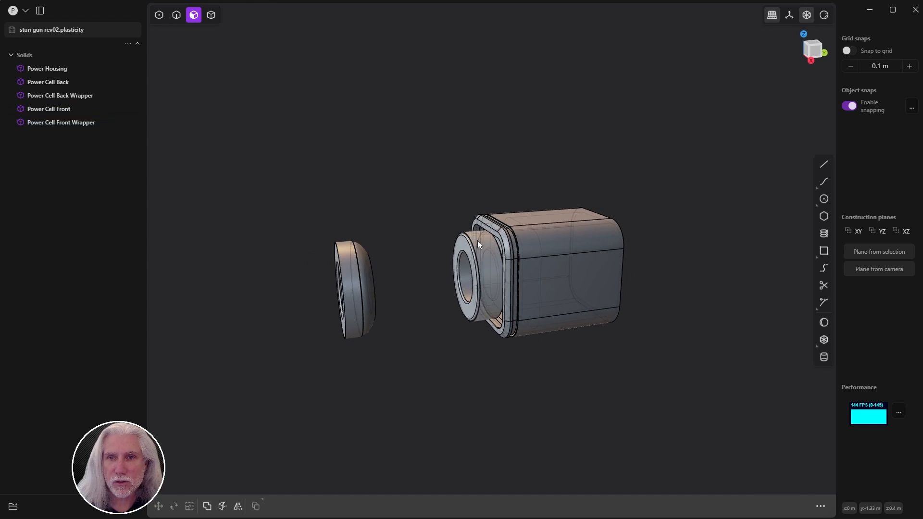
middle_click_drag(477, 240, 495, 244)
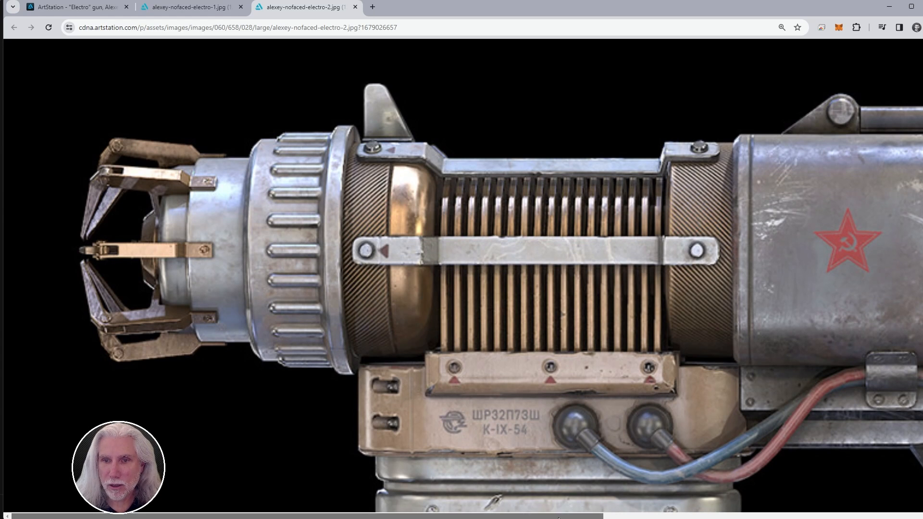
scroll(764, 267, "right", 2)
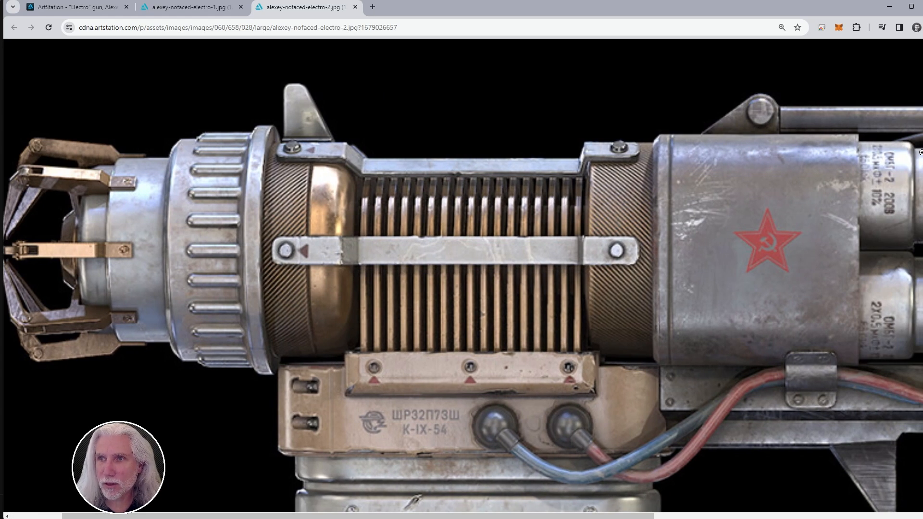
left_click(225, 8)
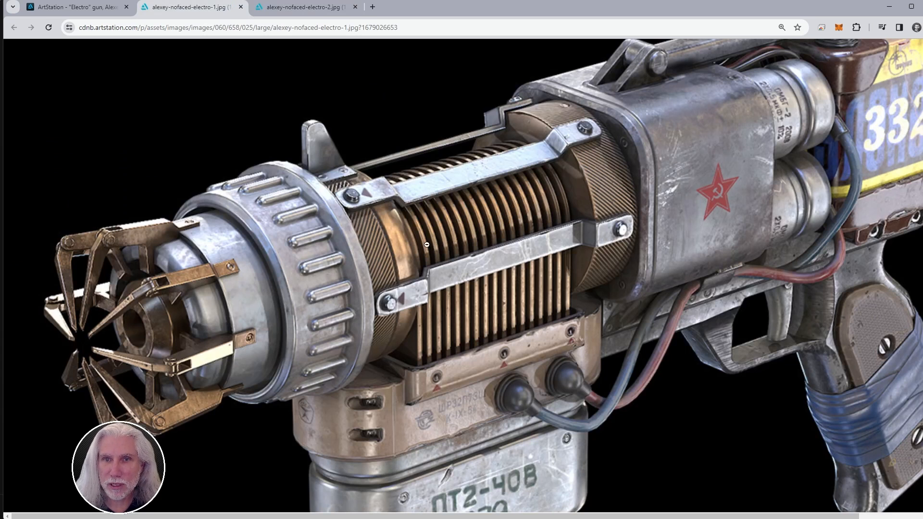